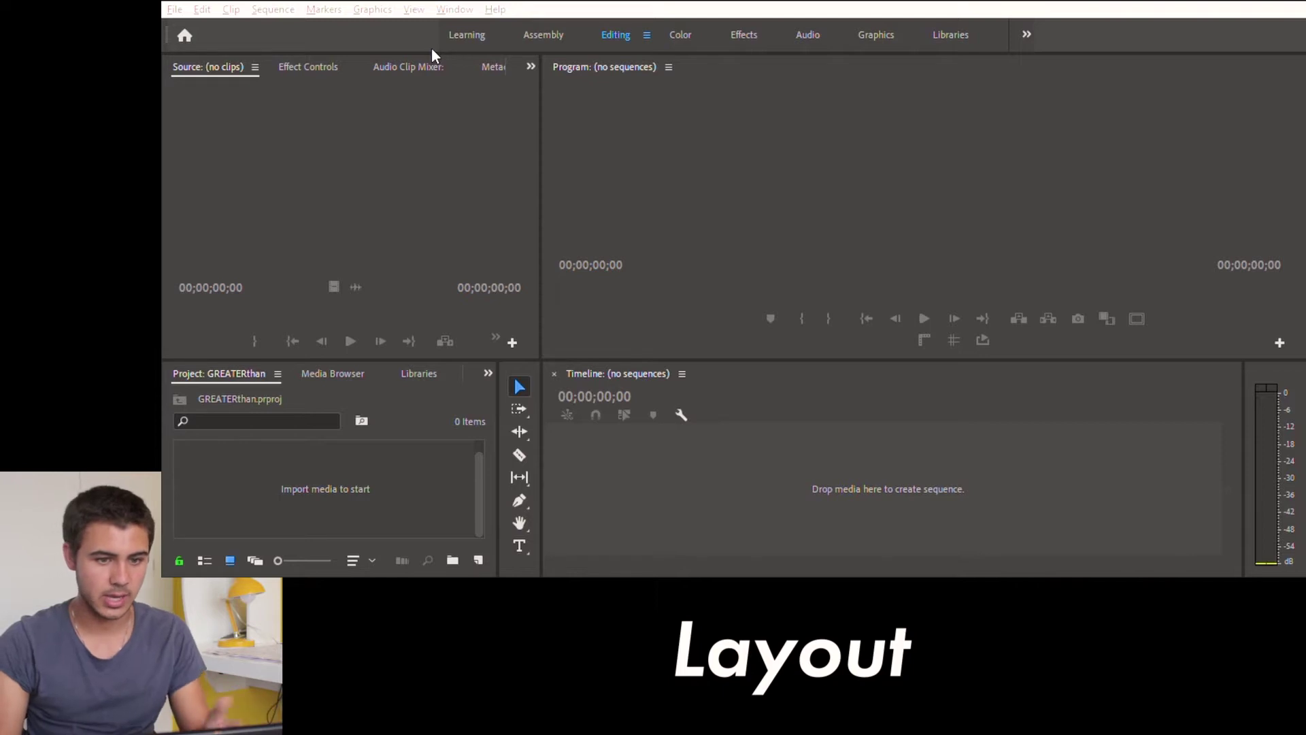
Import the testVideo folder into the project
double_click(337, 472)
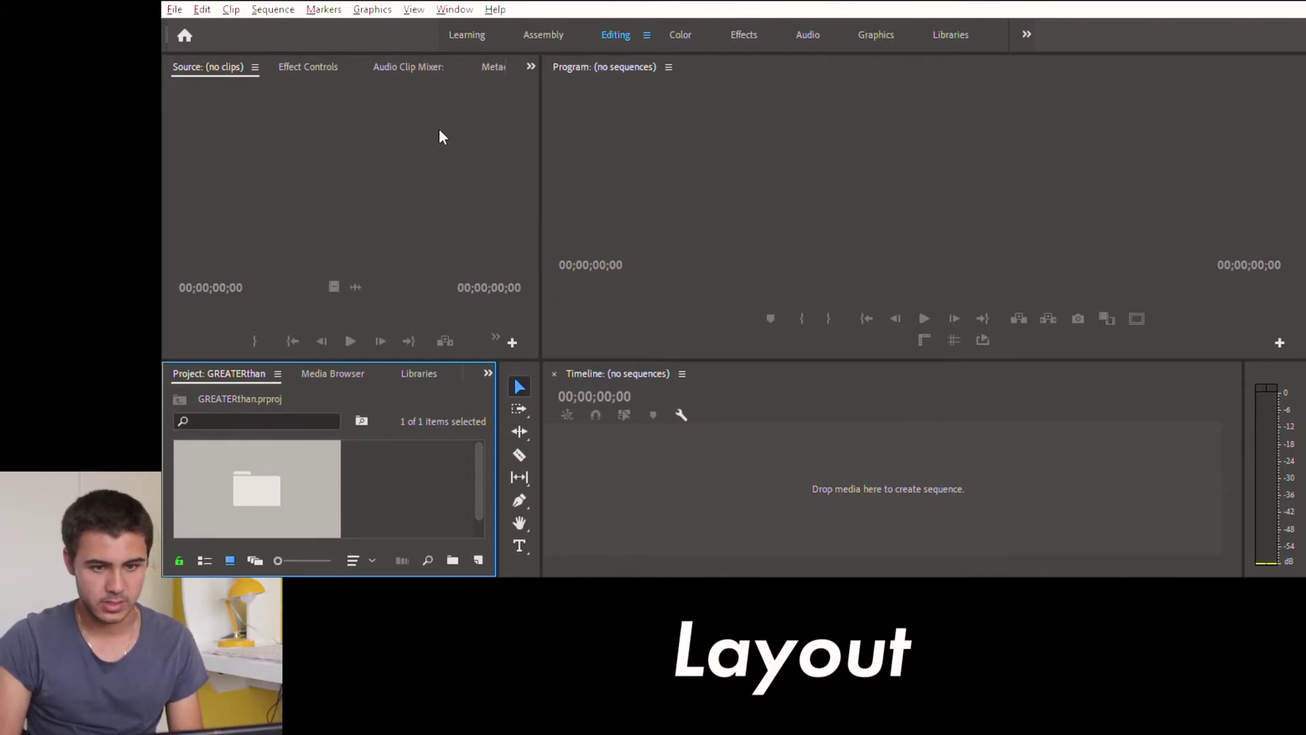
left_click(466, 145)
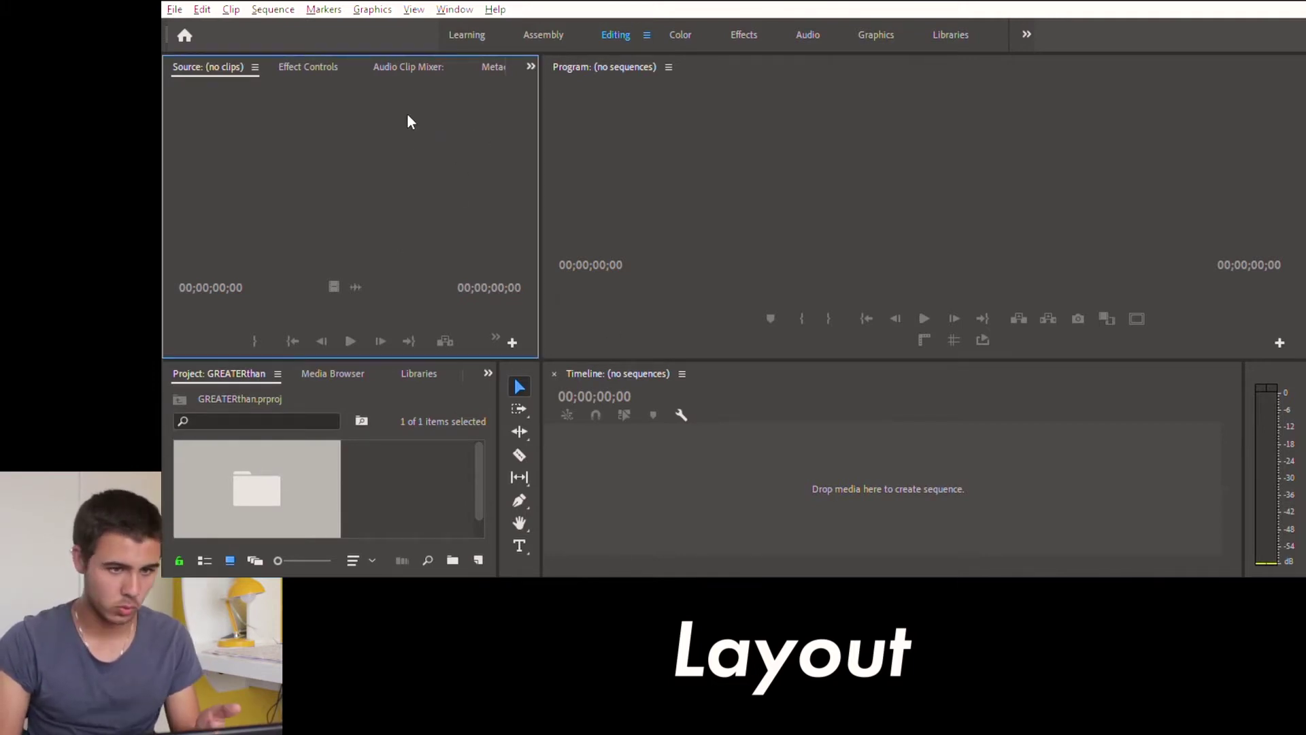
left_click(805, 129)
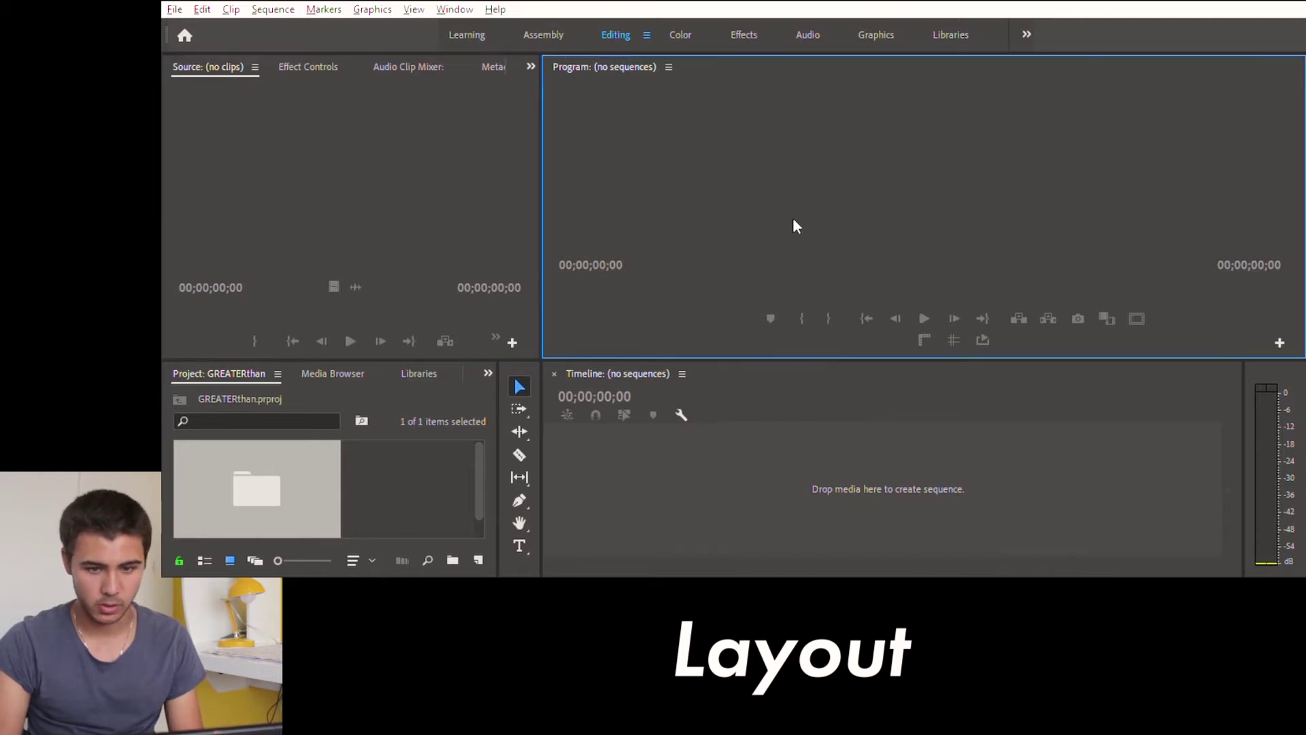
left_click(760, 450)
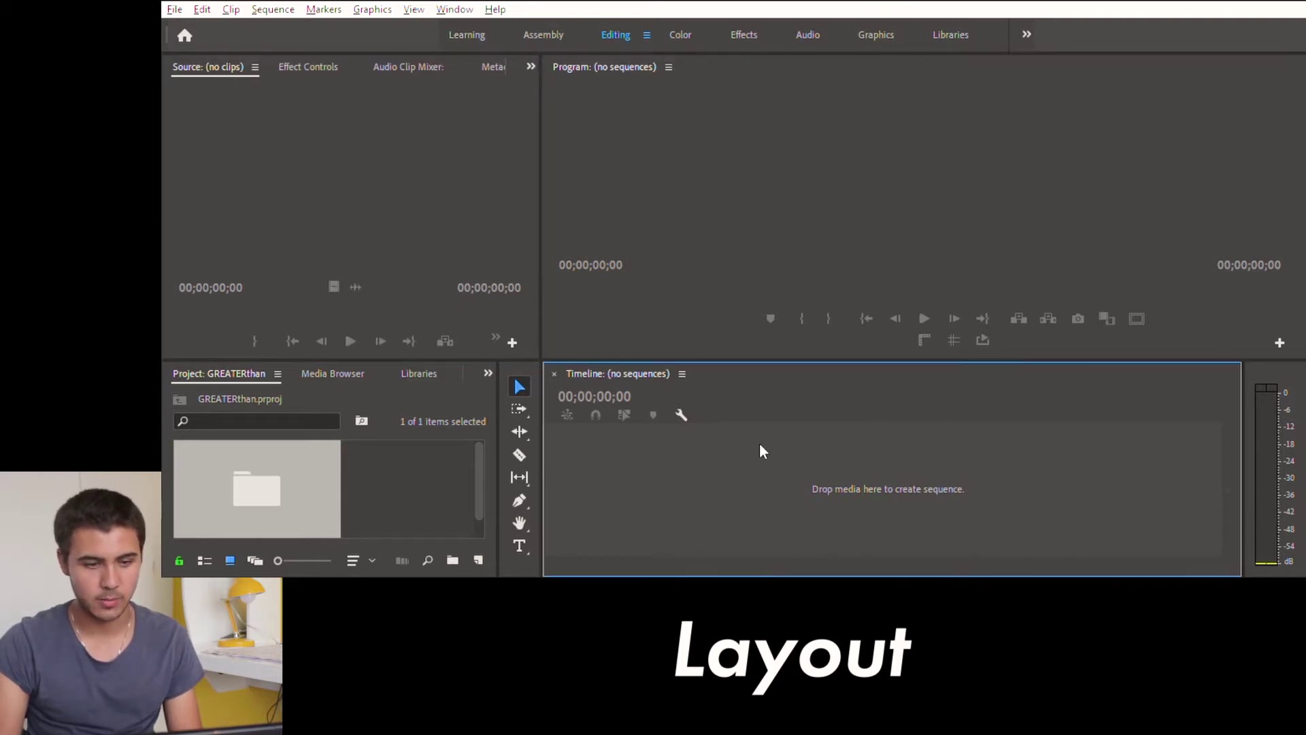
left_click(419, 484)
left_click(673, 106)
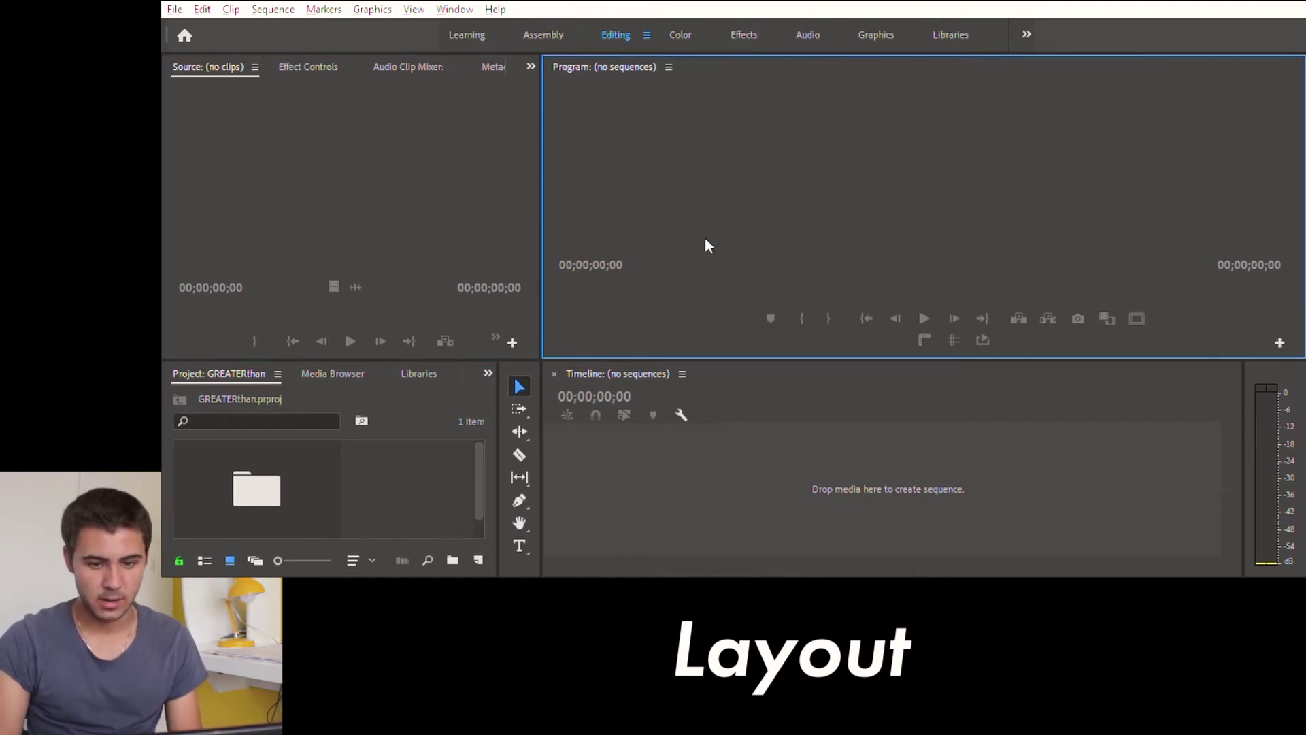
left_click(647, 460)
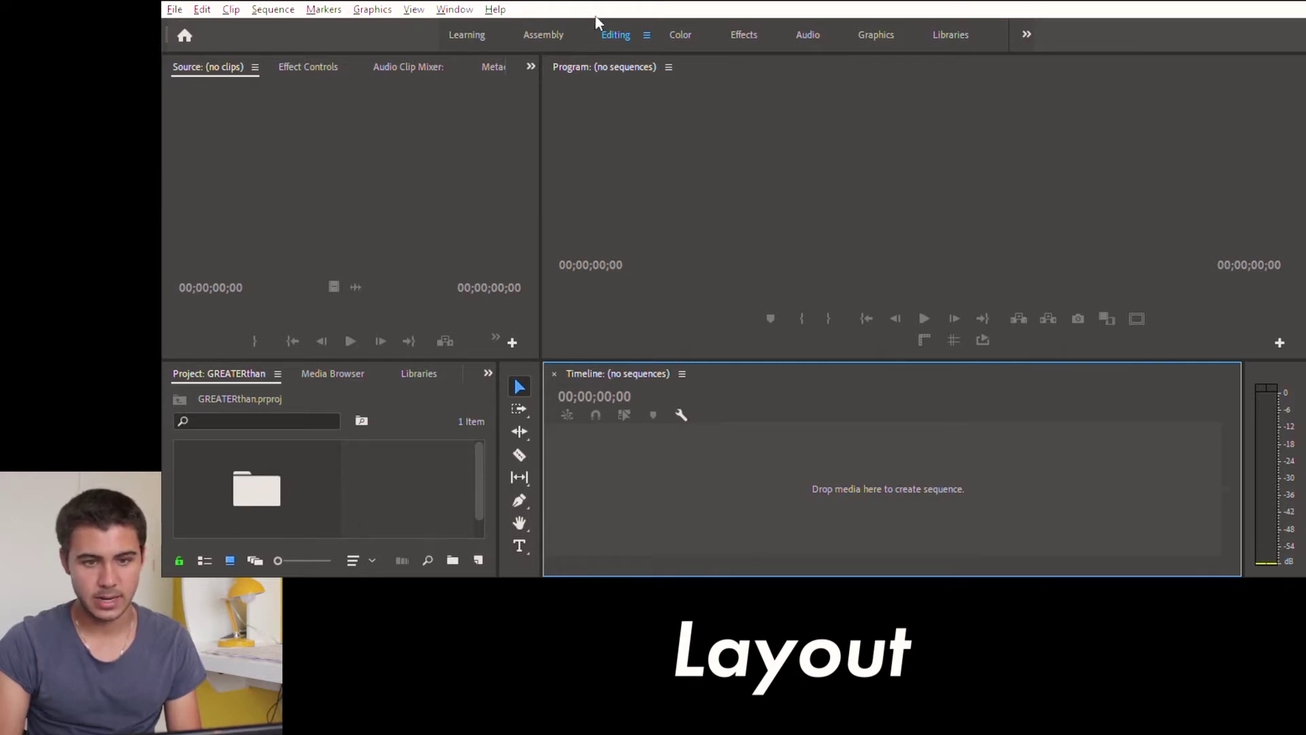
Open the testVideo bin and load MVI_6819.MOV into the Source monitor for a short preview
double_click(271, 469)
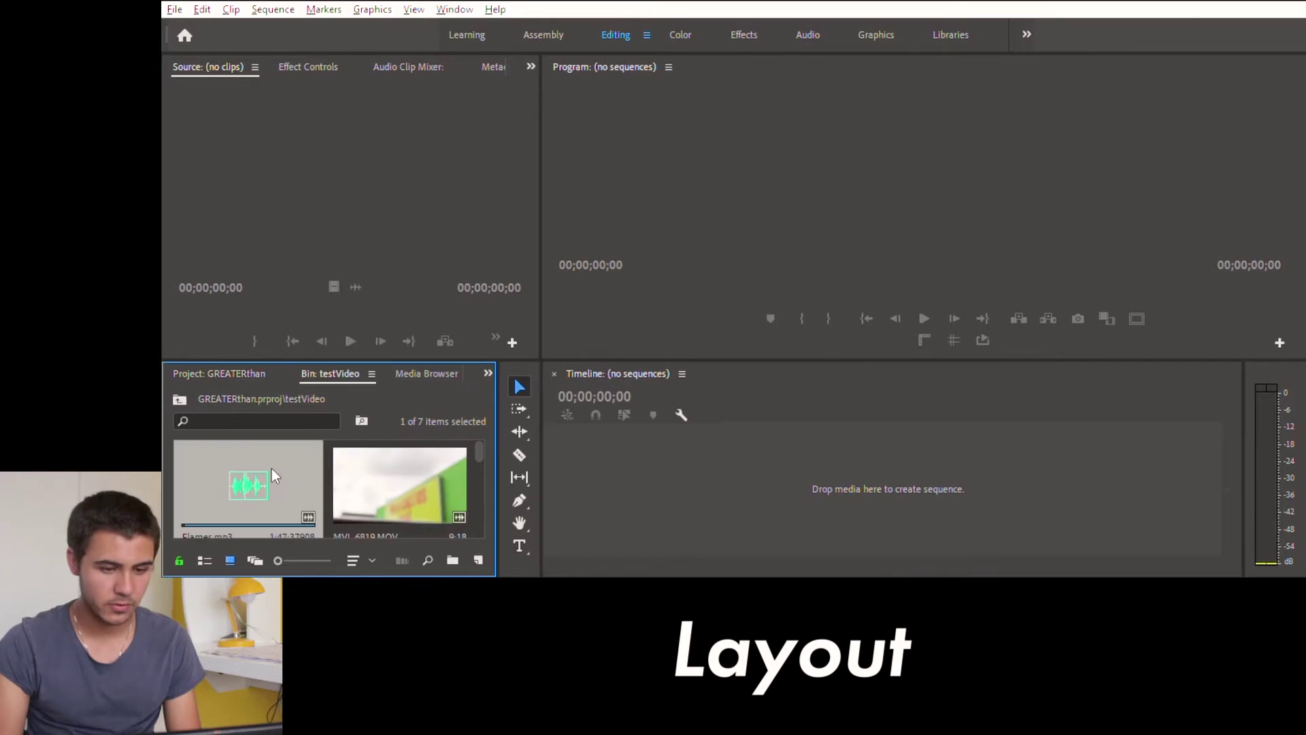
double_click(382, 467)
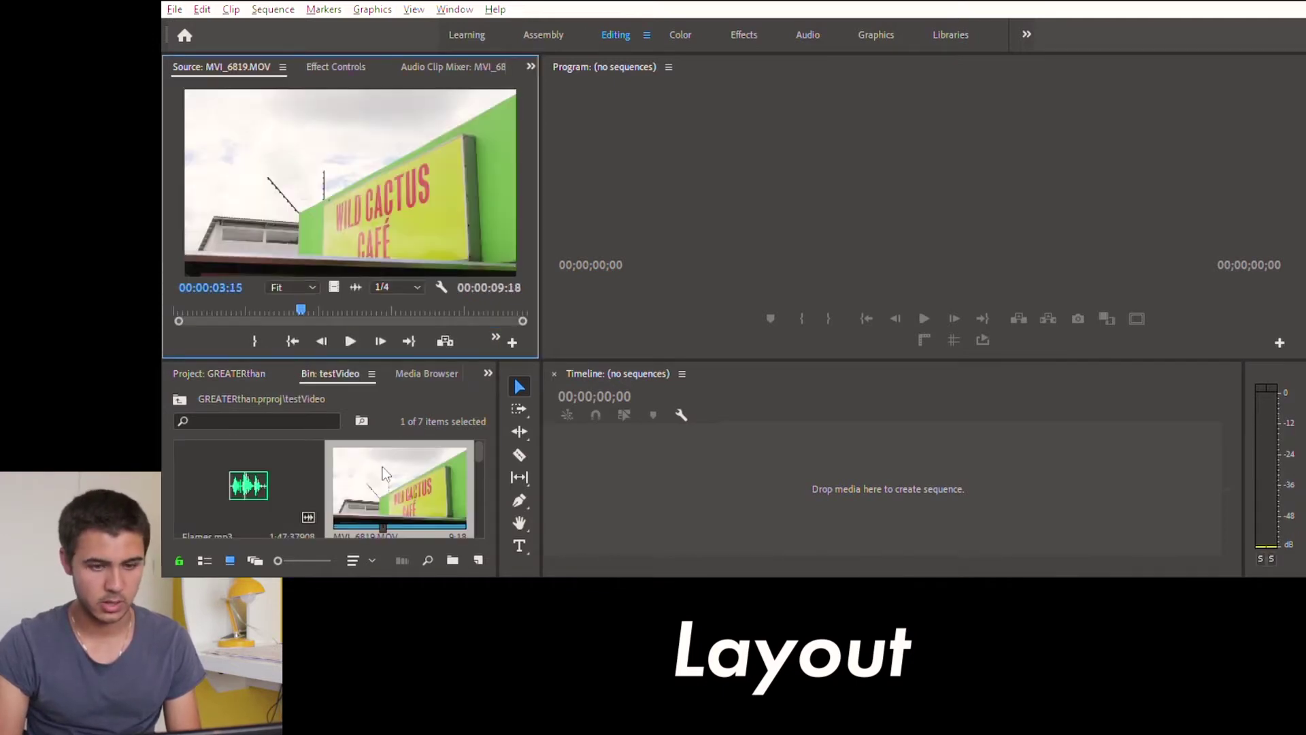
key("space")
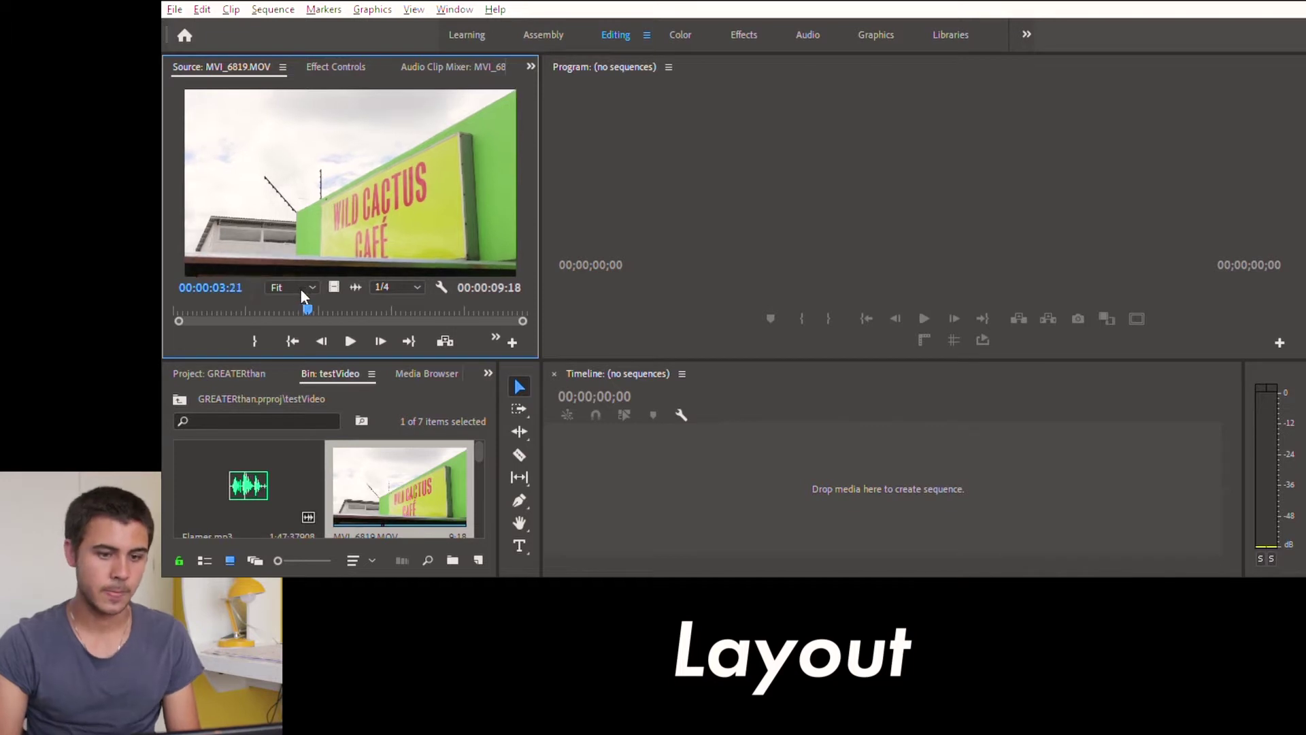
key("j")
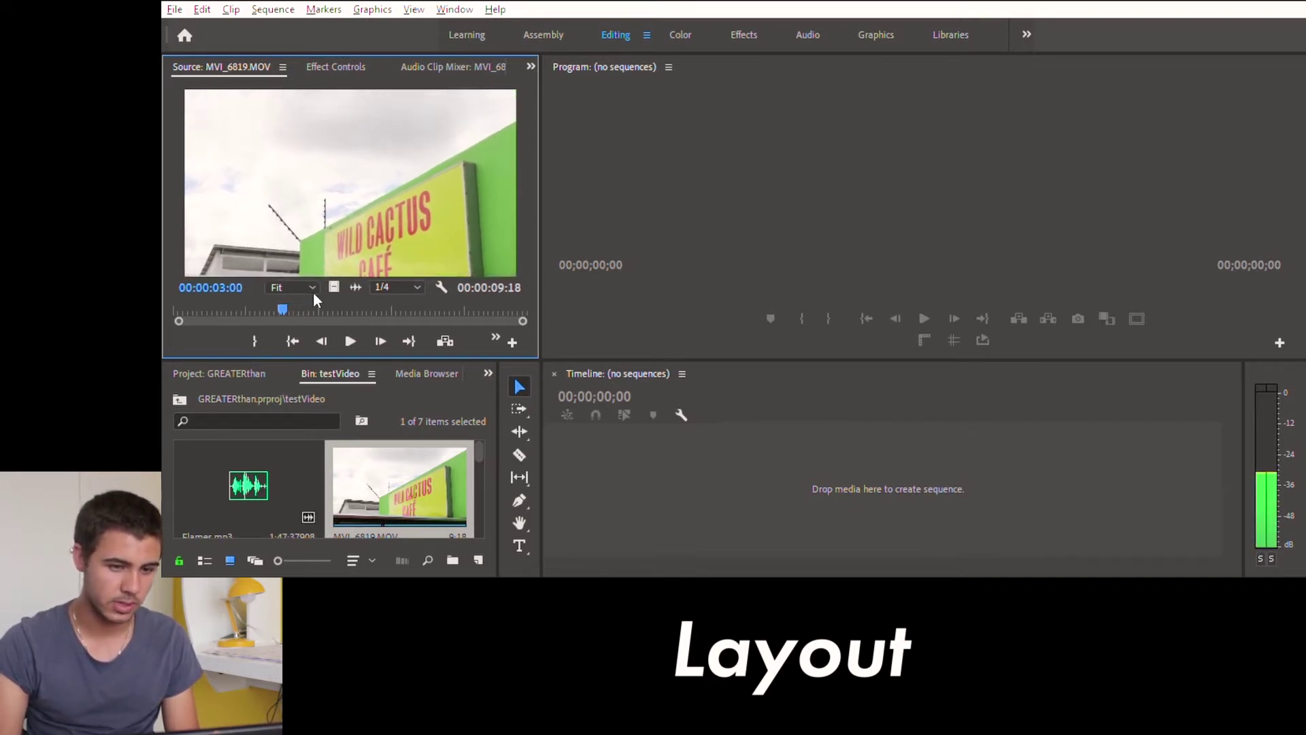
Play MVI_6819.MOV from near its beginning in the Source monitor and mark the In point at 00:00:02:02
left_click_drag(289, 313, 178, 296)
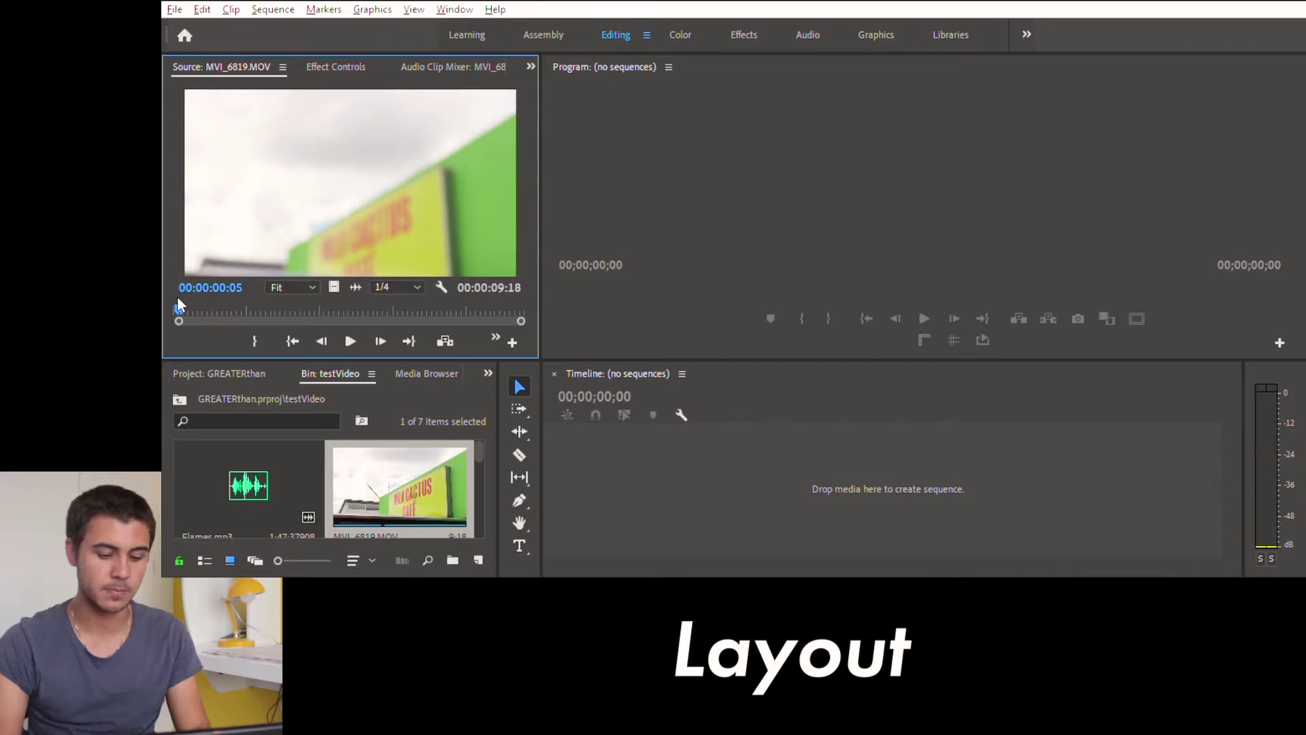
key("space")
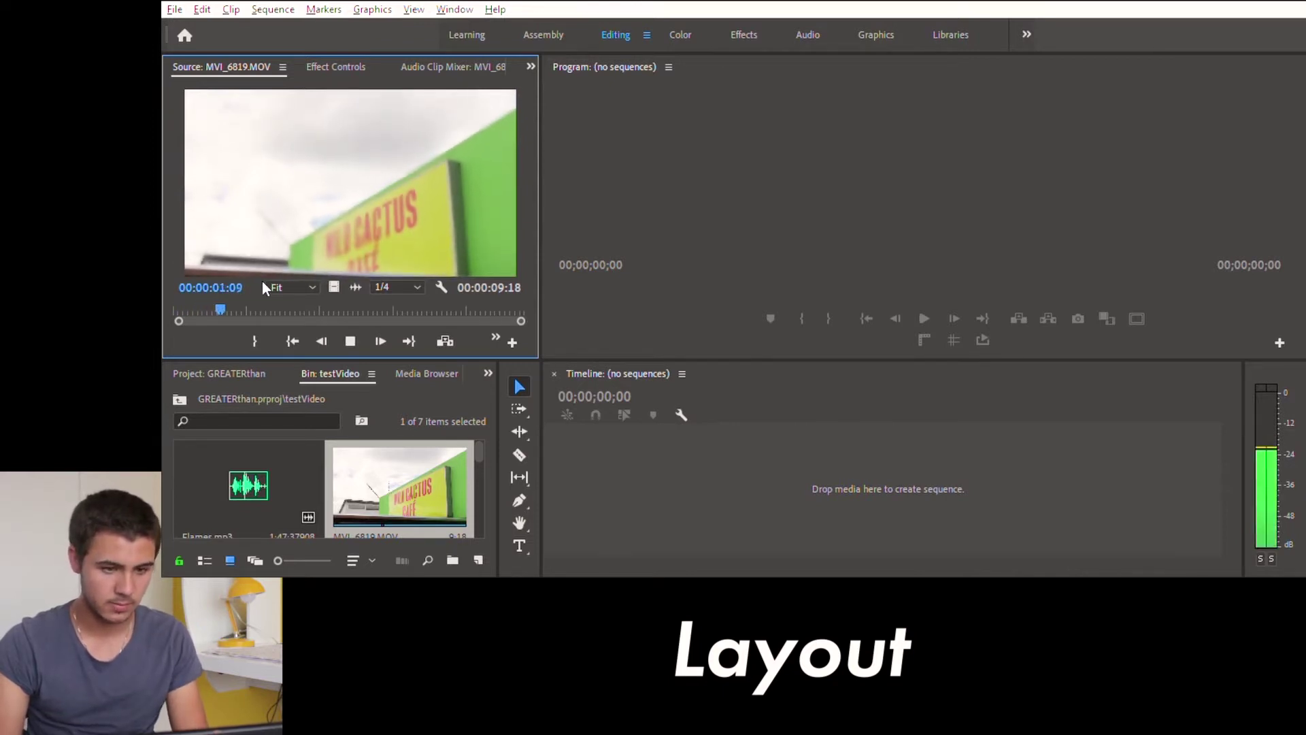
key("space")
mouse_move(246, 292)
left_mouse_down()
mouse_move(223, 293)
mouse_move(249, 291)
left_mouse_up()
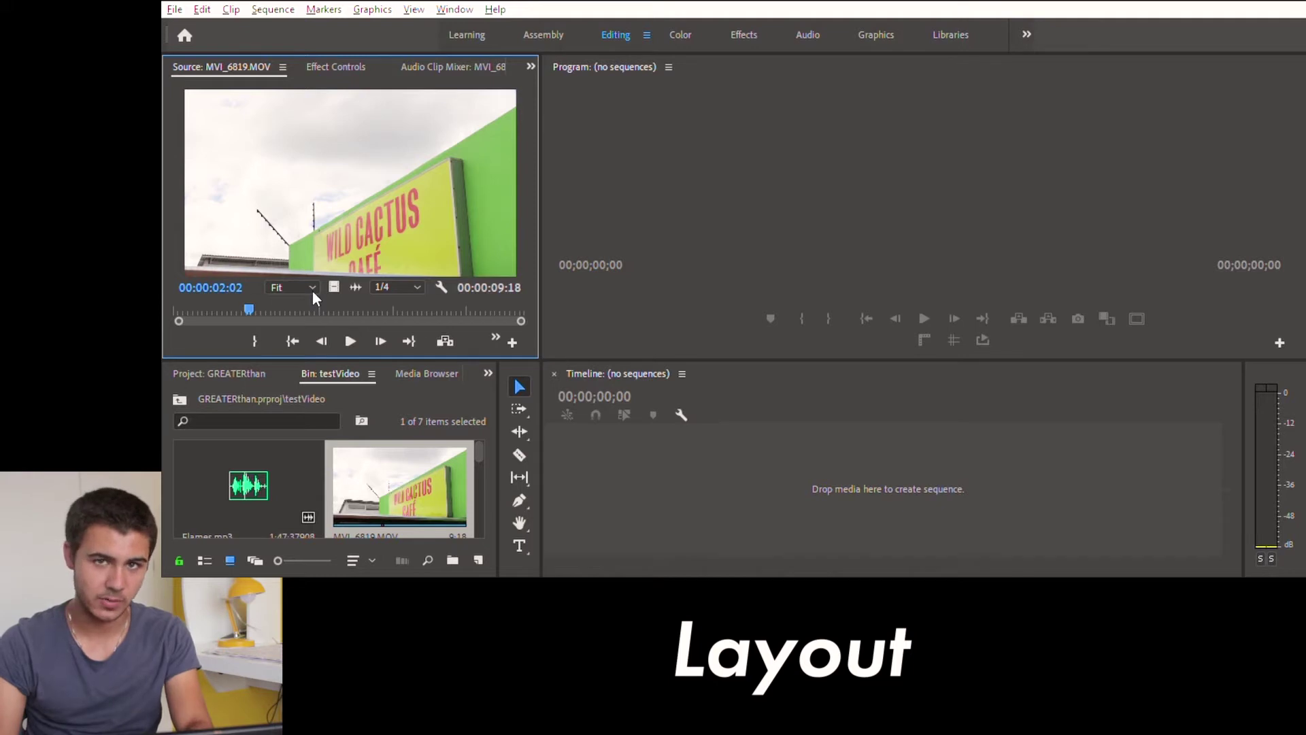
key("i")
Play on from the In point and mark the source clip's Out point at 00:00:04:23
key("space")
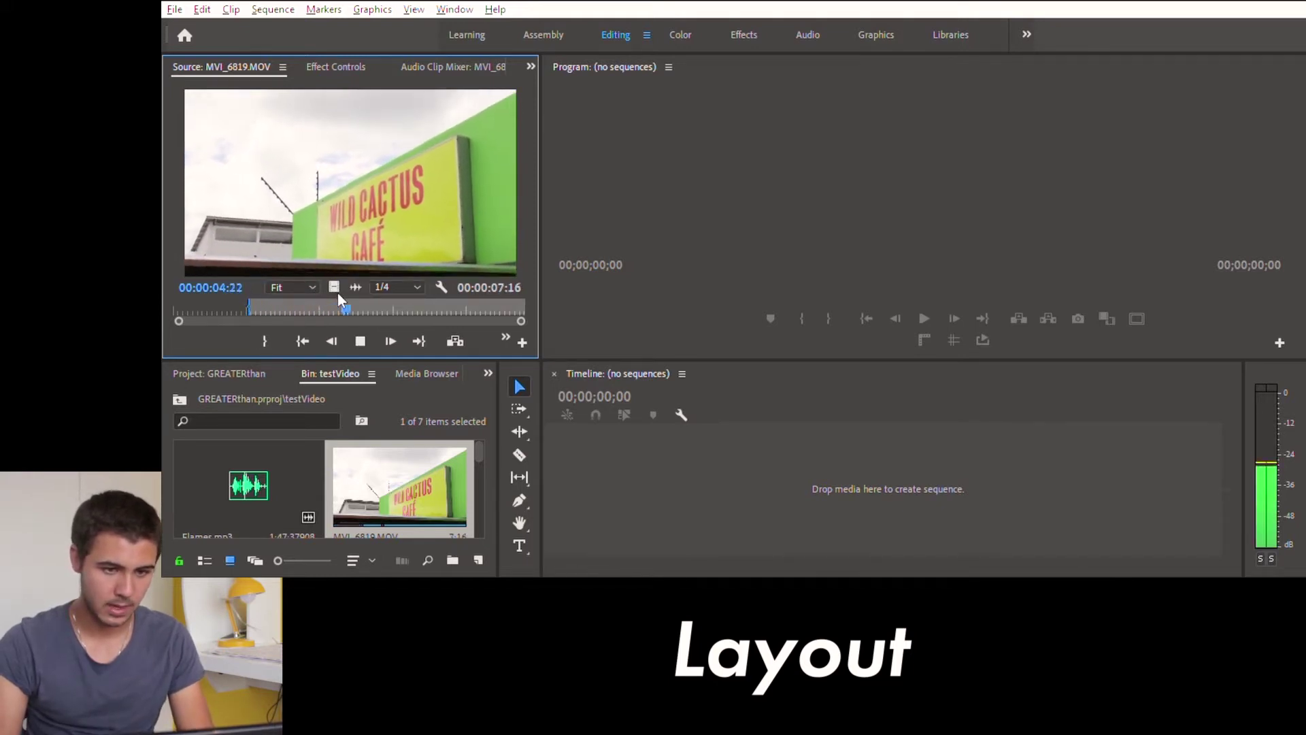
key("space")
key("o")
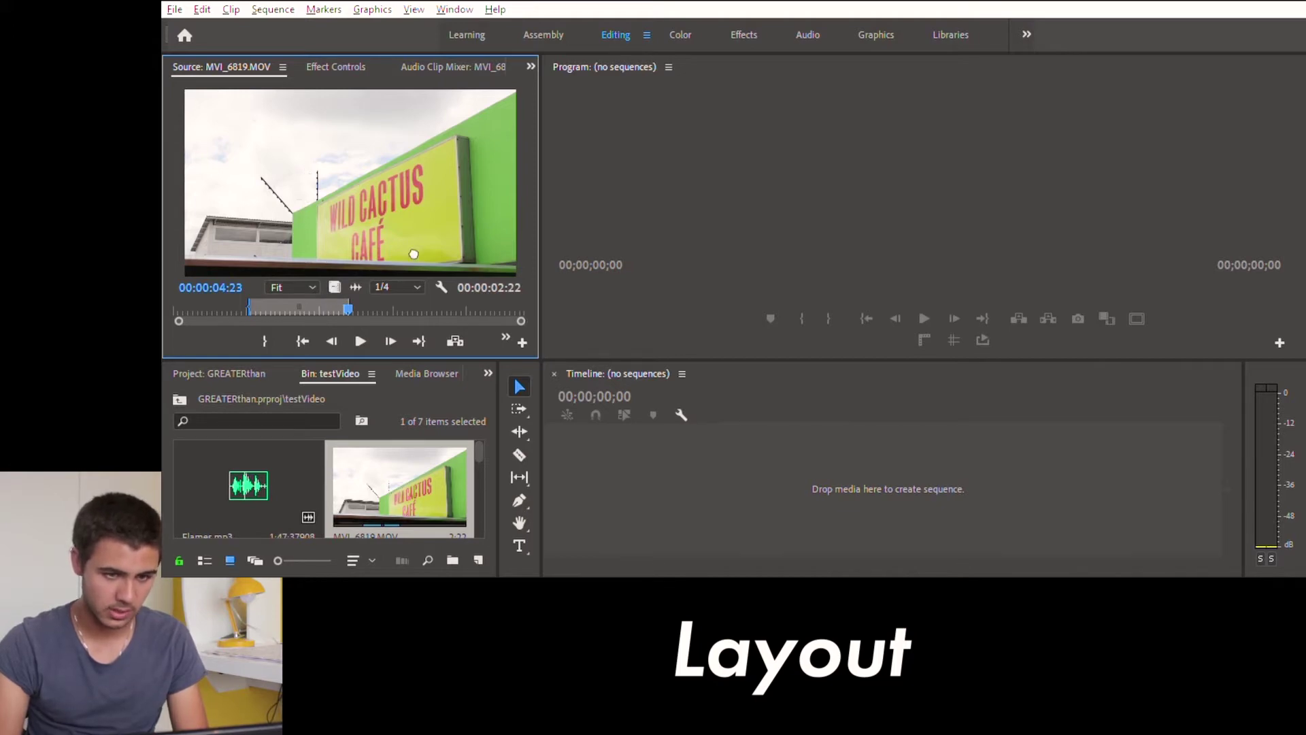
Create a sequence in the timeline from the marked section of MVI_6819.MOV, with its video and audio
left_click_drag(534, 338, 763, 480)
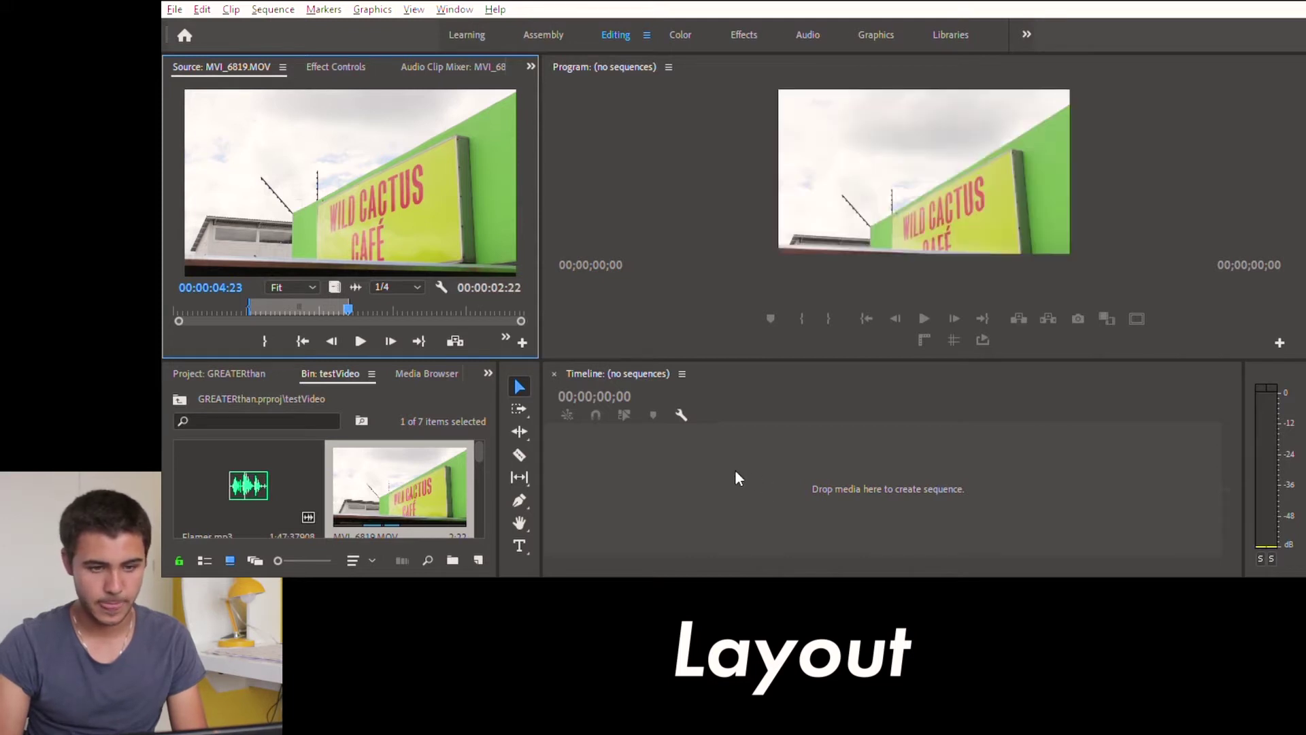
left_click_drag(334, 286, 343, 218)
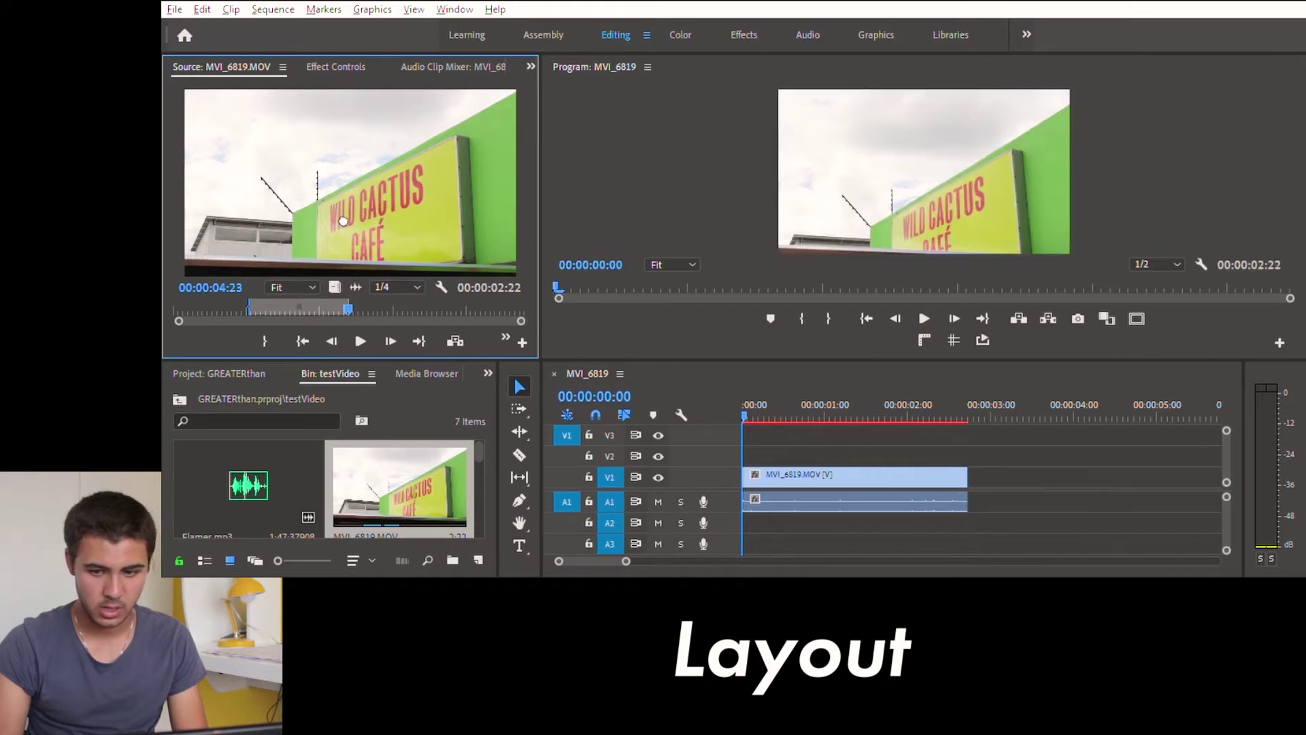
left_click_drag(379, 286, 313, 214)
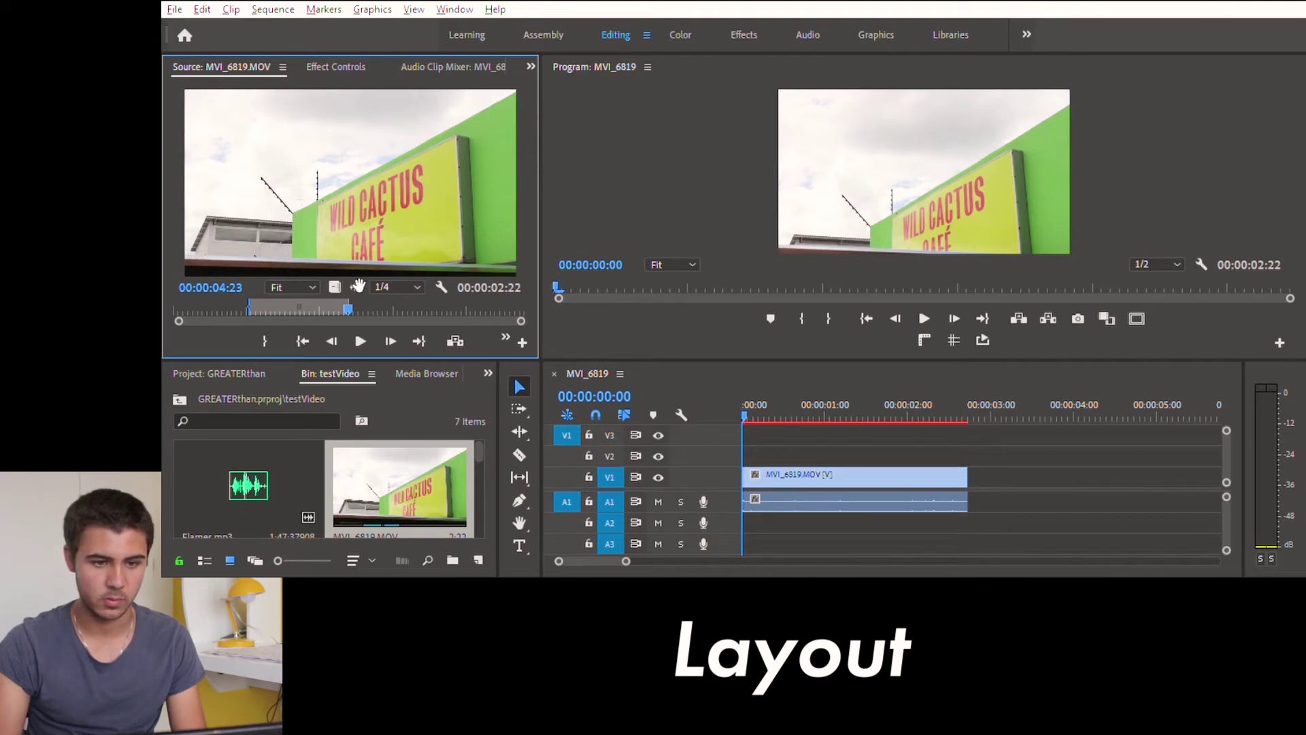
Extend the source clip's In and Out points to cover the whole of MVI_6819.MOV
left_click_drag(348, 307, 175, 306)
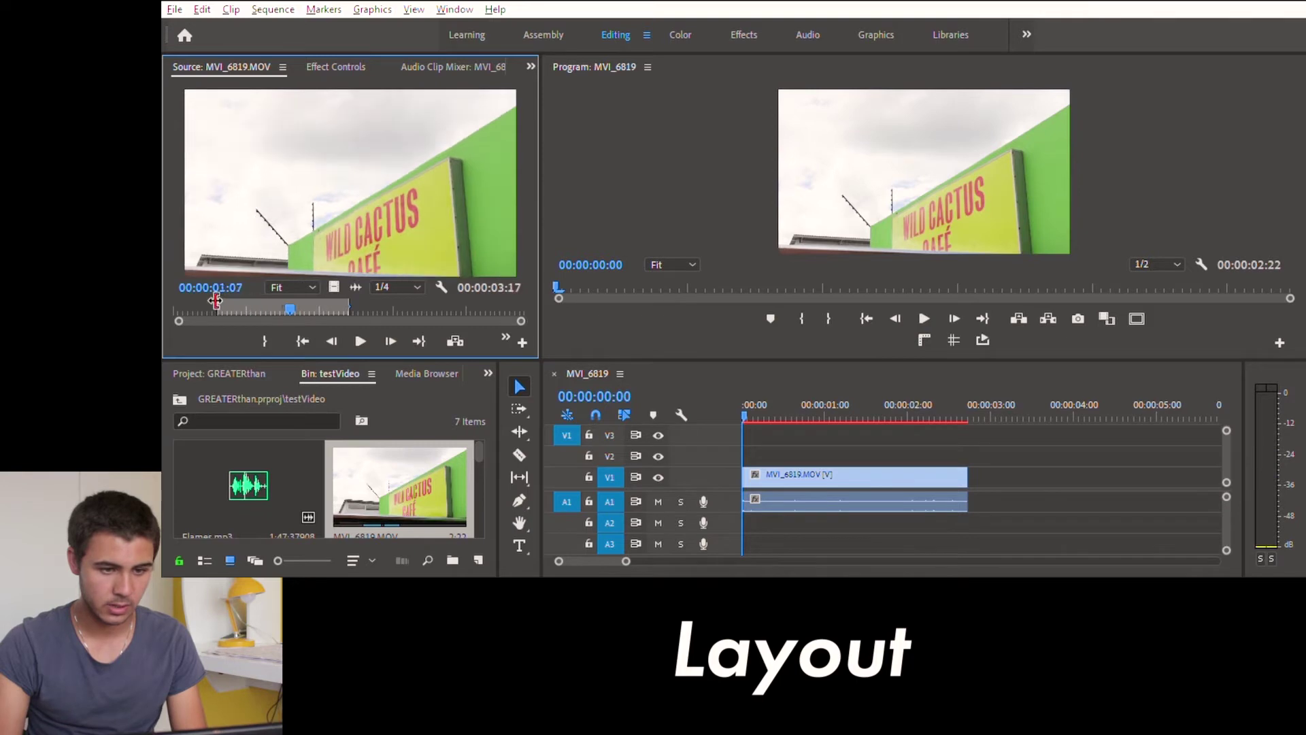
left_click_drag(294, 305, 521, 307)
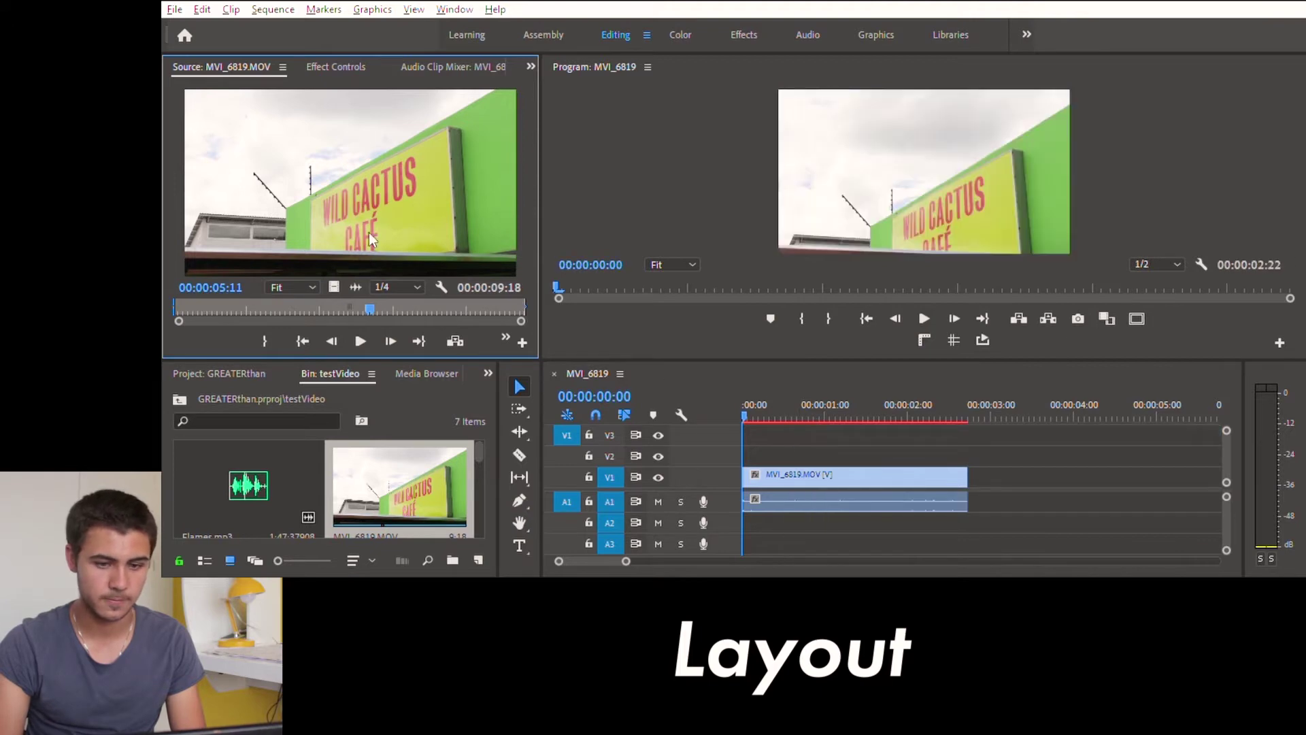
left_click(755, 408)
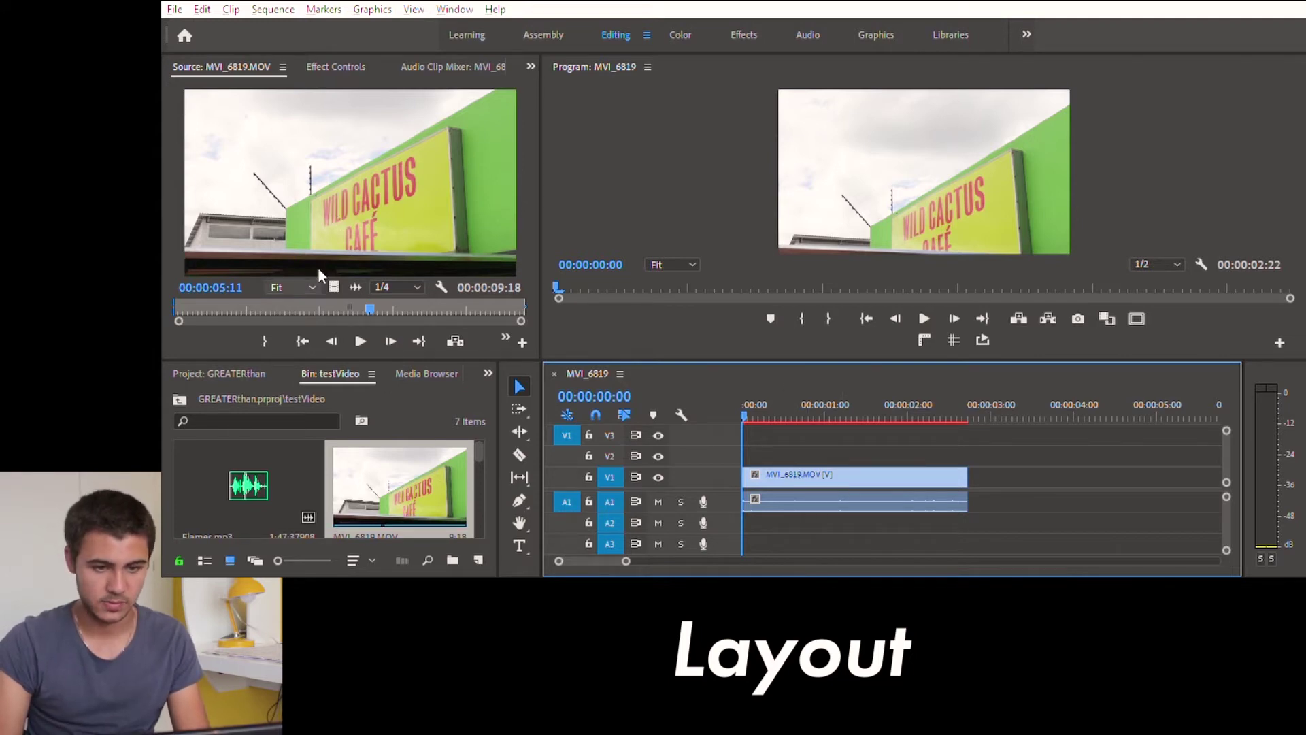
left_click(346, 234)
left_click_drag(345, 234, 484, 338)
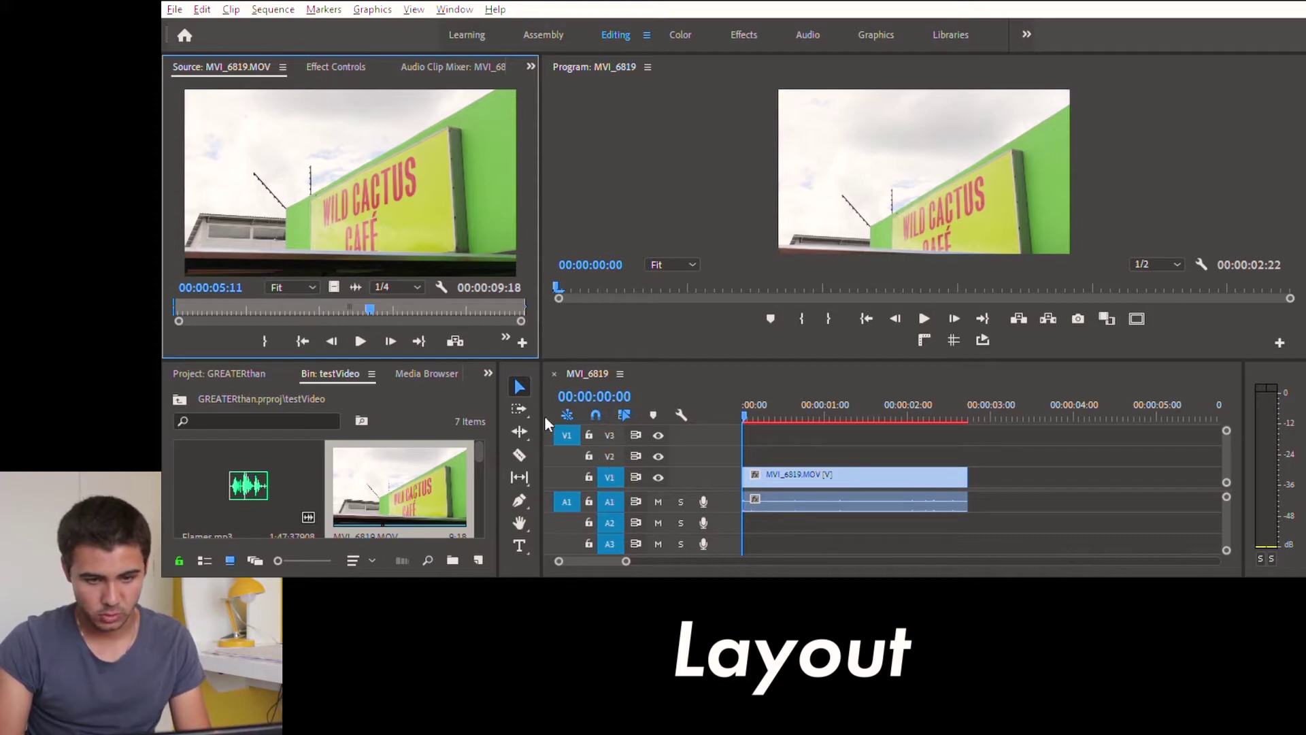
Cut the MVI_6819.MOV clip in the timeline near its middle with the Razor tool
left_click(519, 455)
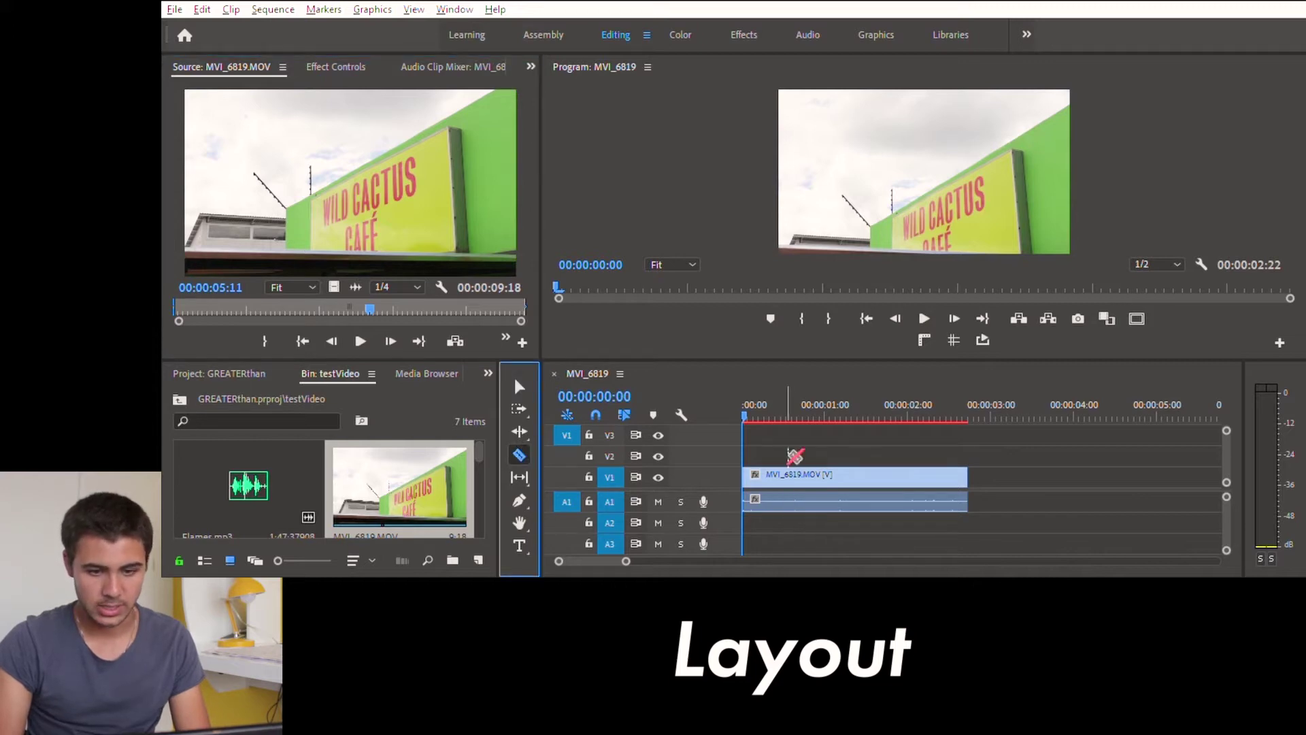
left_click(854, 474)
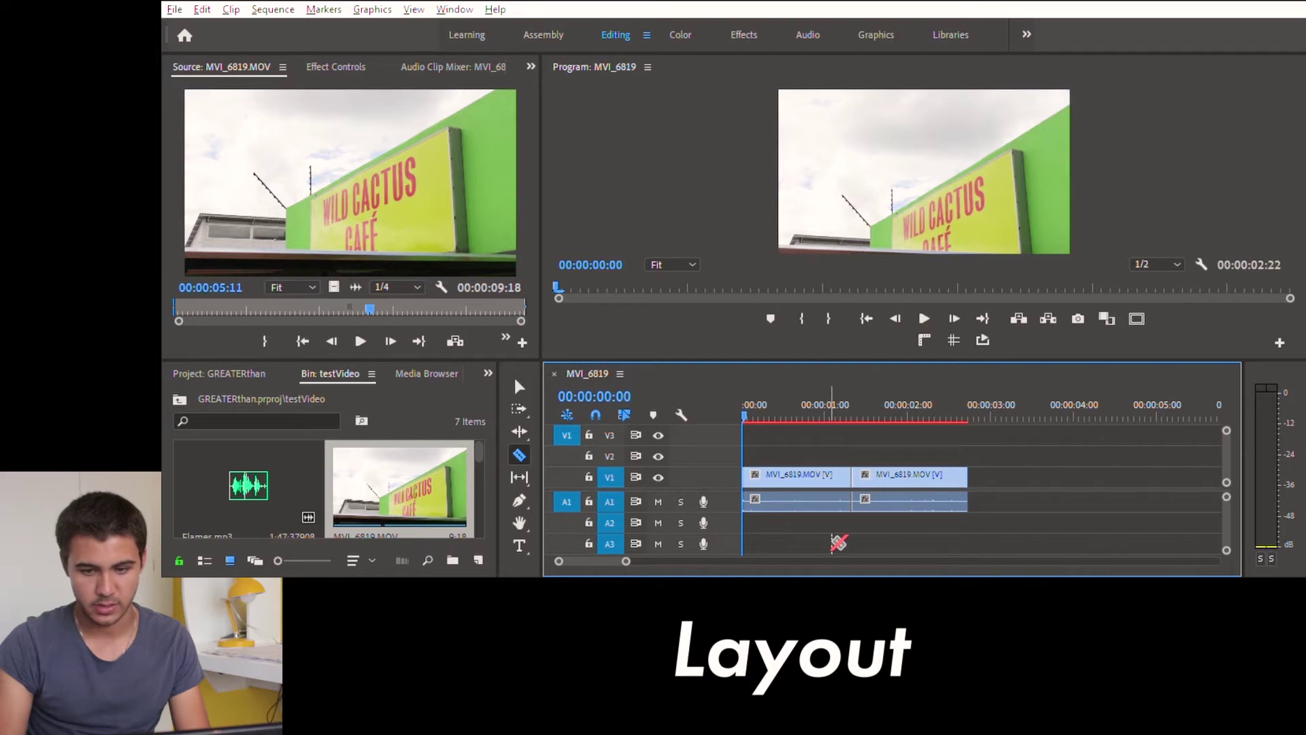
Draw an empty text box with the Type tool across the middle of the program frame
left_click(521, 541)
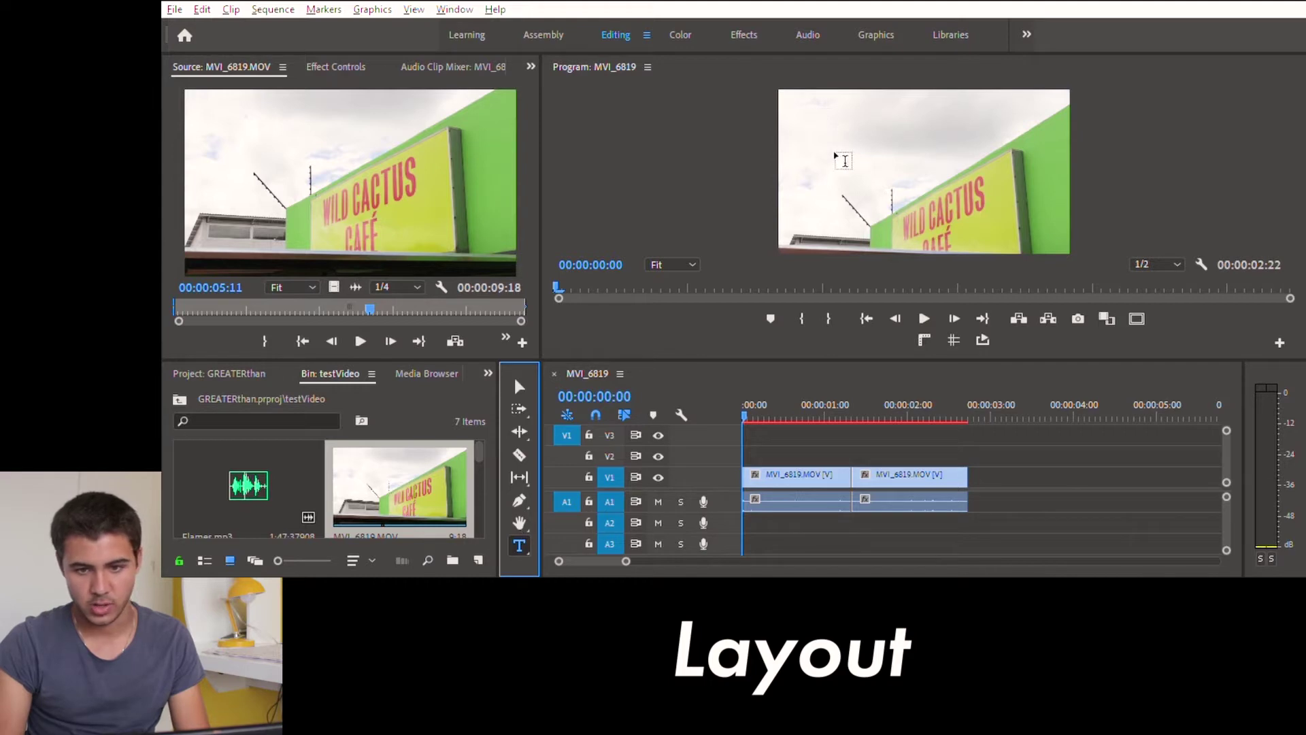
left_click_drag(830, 131, 1024, 209)
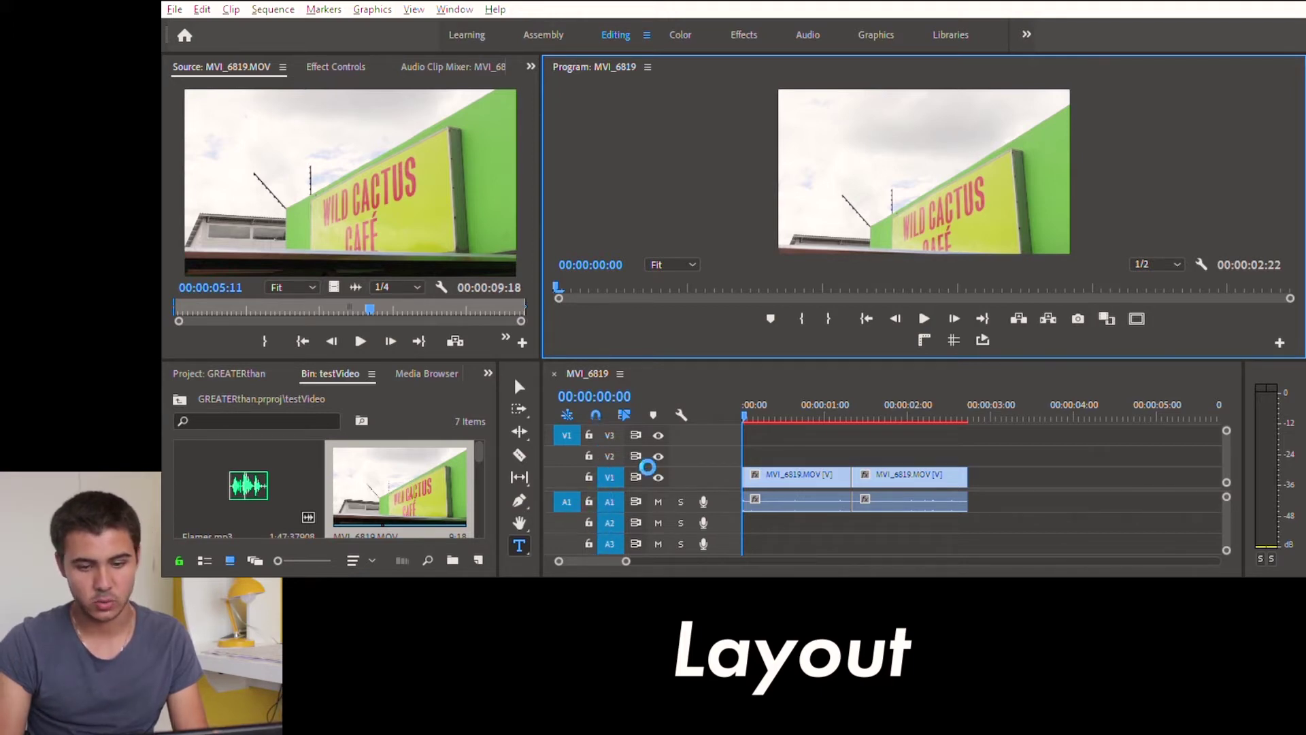
key("ctrl+alt+r")
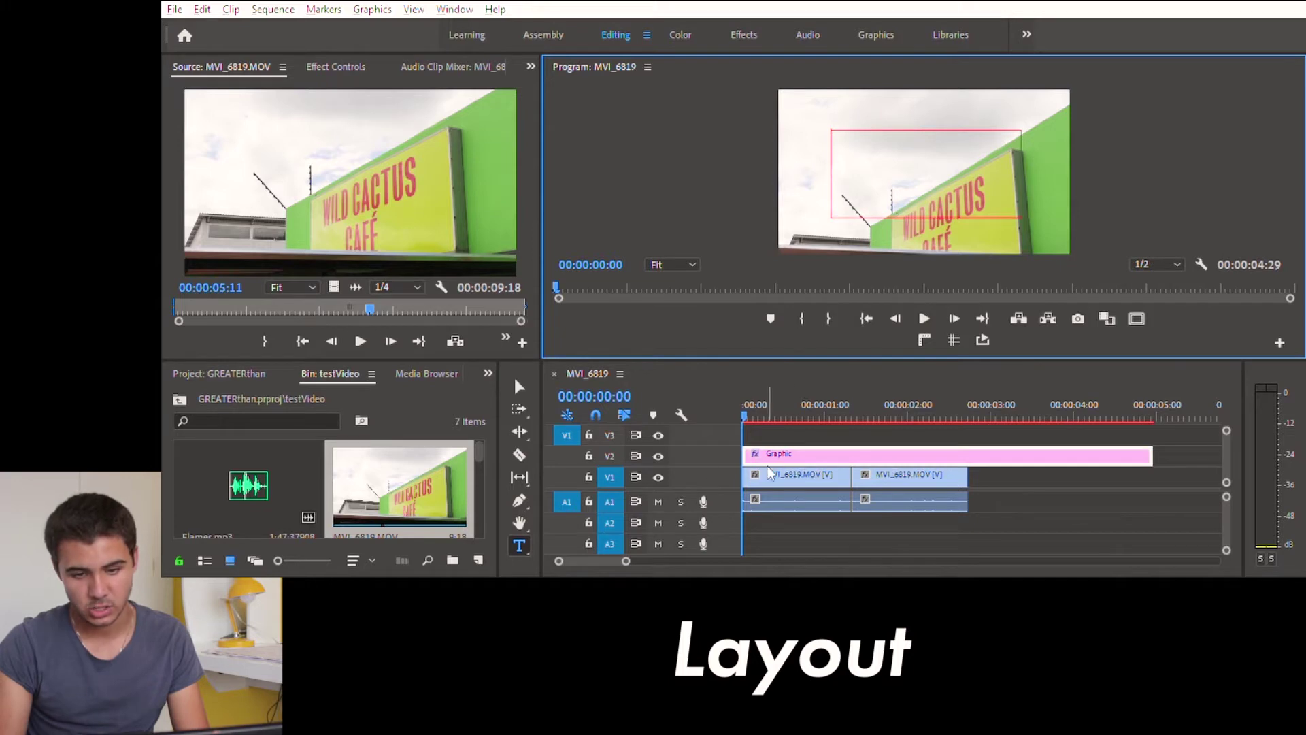
Lock video track V1 and try to cut its first clip with the Razor tool, then unlock the track
left_click(589, 475)
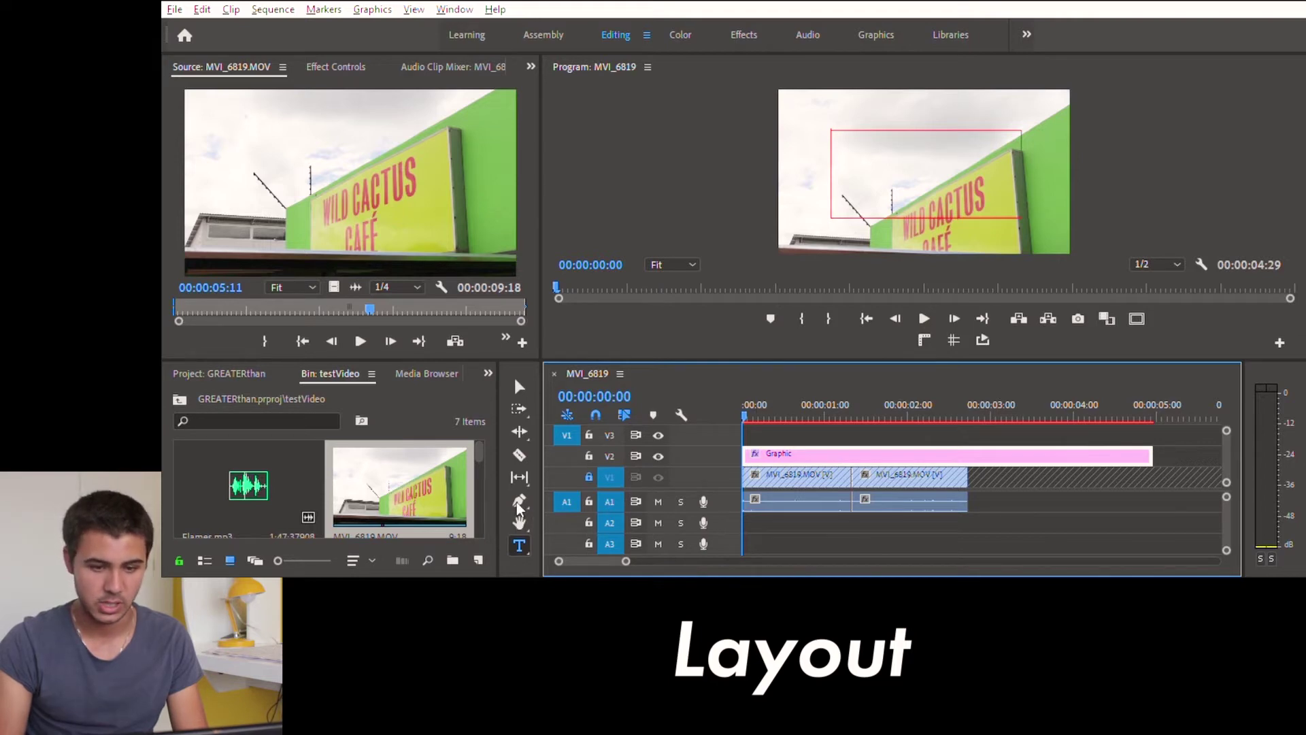
left_click(519, 454)
left_click(816, 470)
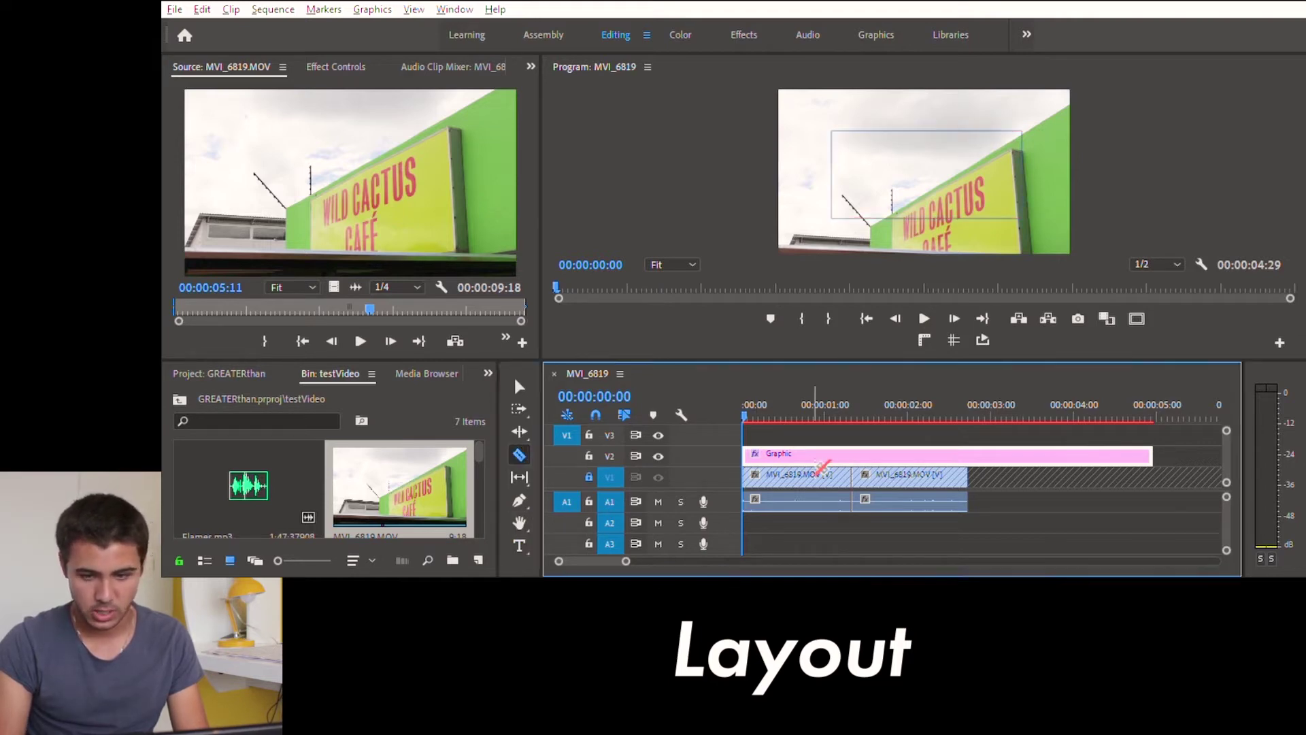
left_click(519, 386)
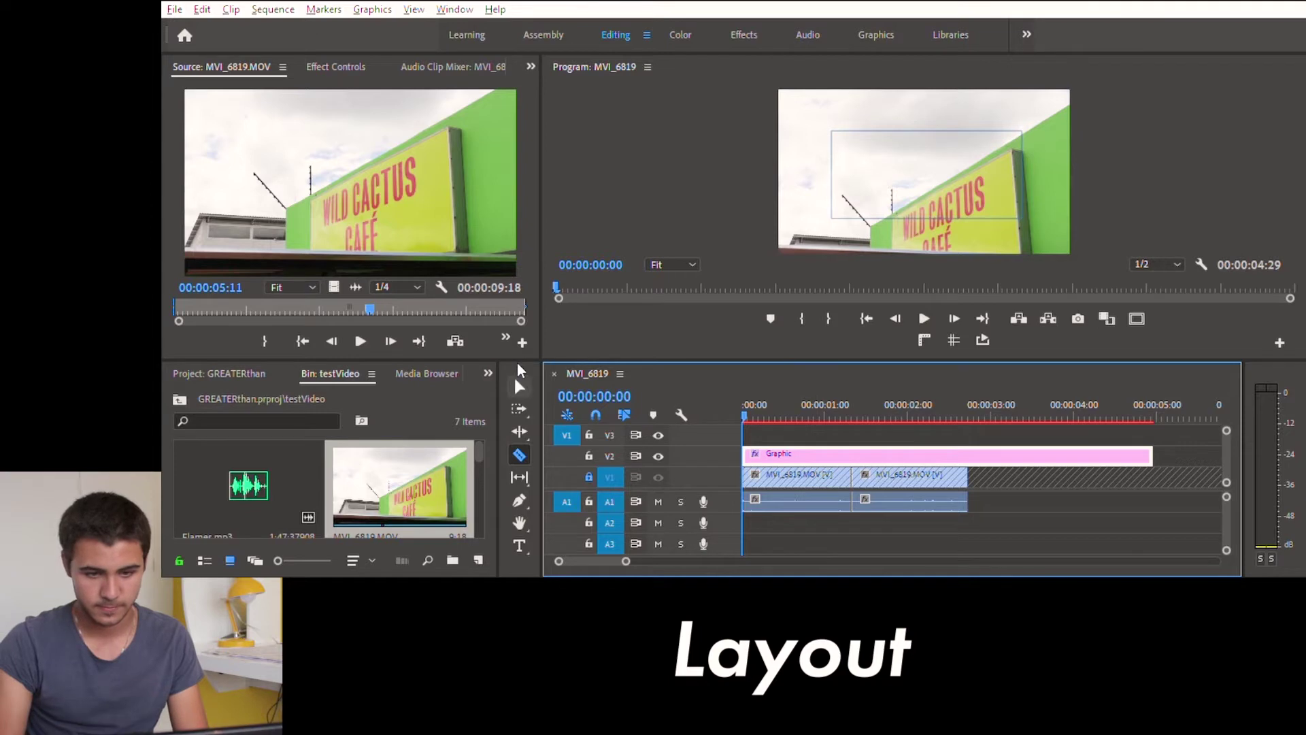
left_click(589, 463)
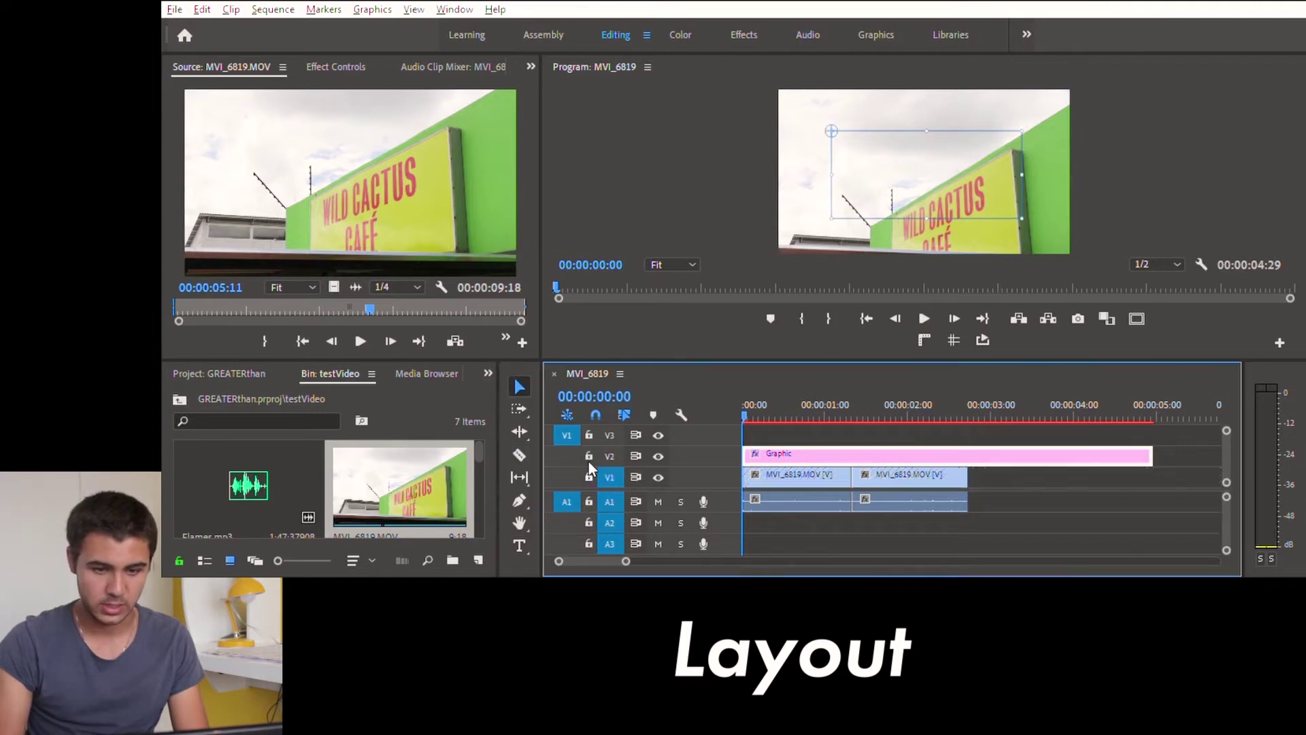
Hide the output of video tracks V1 and V2 in turn and make both visible again
left_click(659, 465)
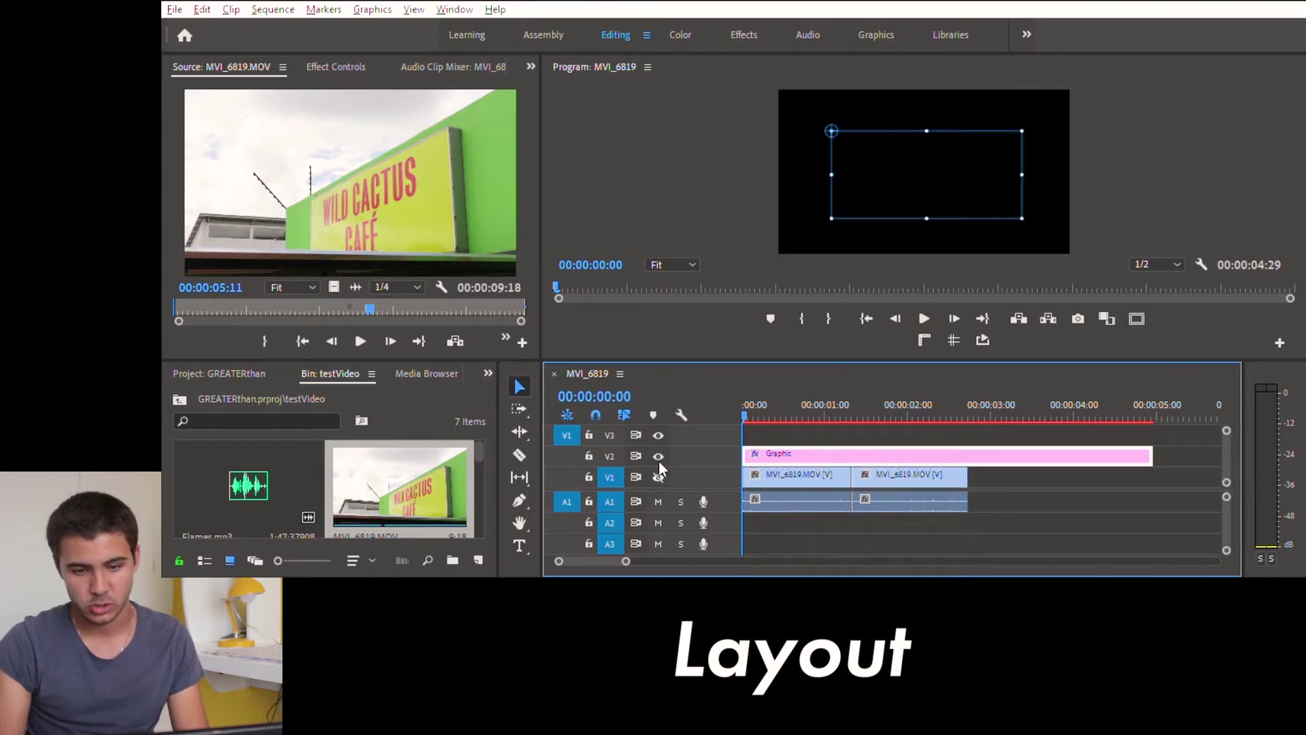
left_click(658, 474)
left_click(658, 474)
left_click(658, 454)
left_click(659, 474)
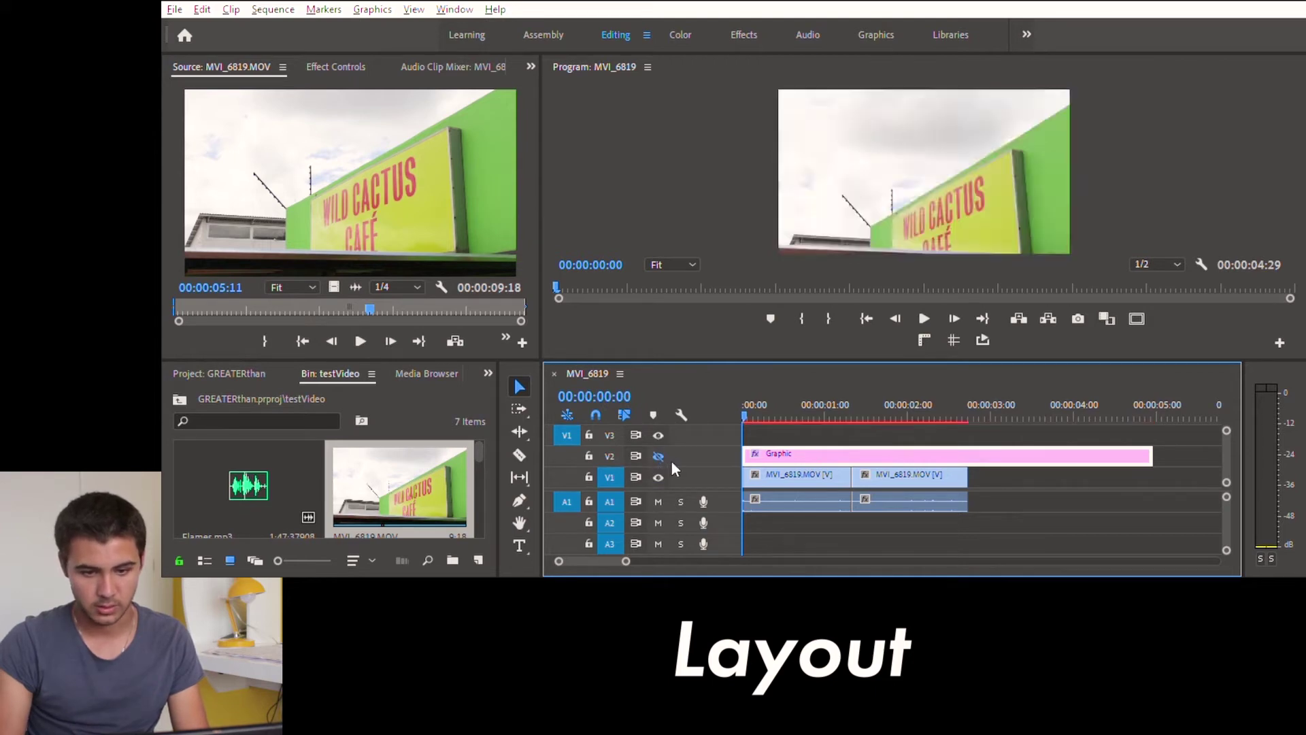
left_click(658, 455)
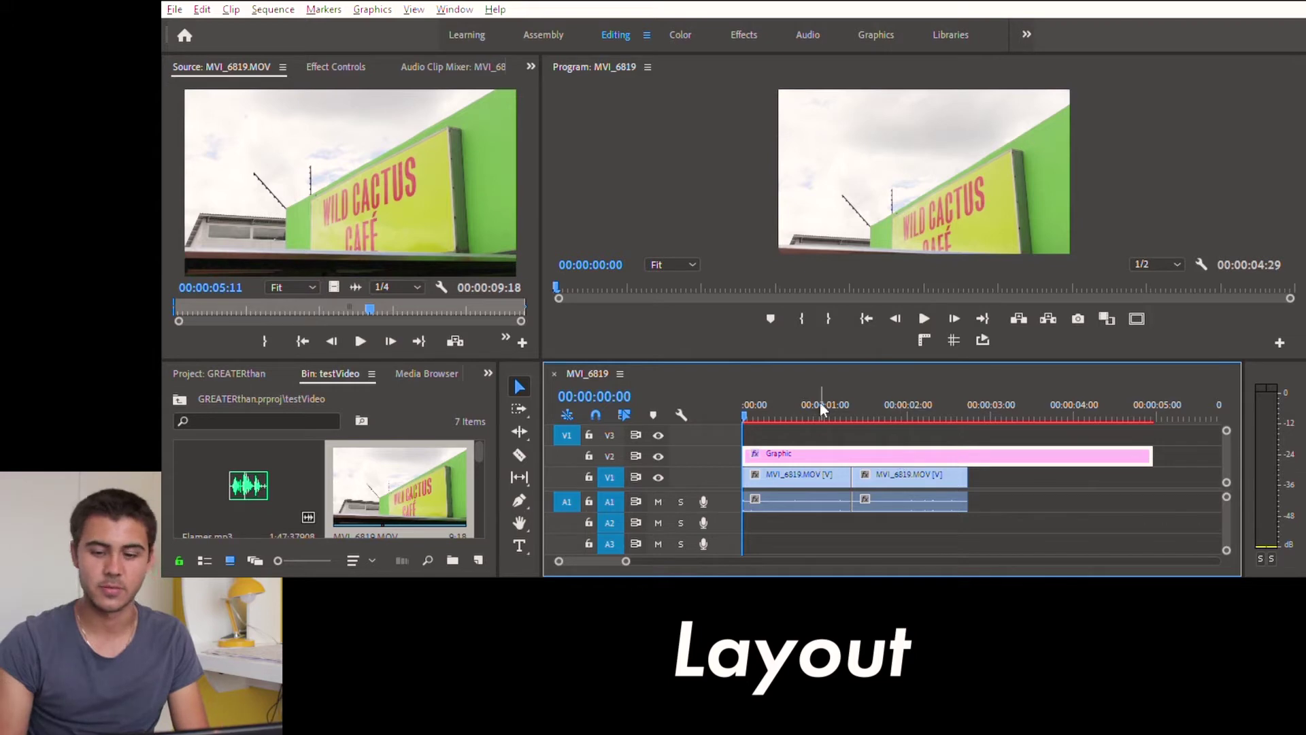
Enter the word "test" in the empty text box in the program frame and select the text
left_click_drag(772, 403, 792, 408)
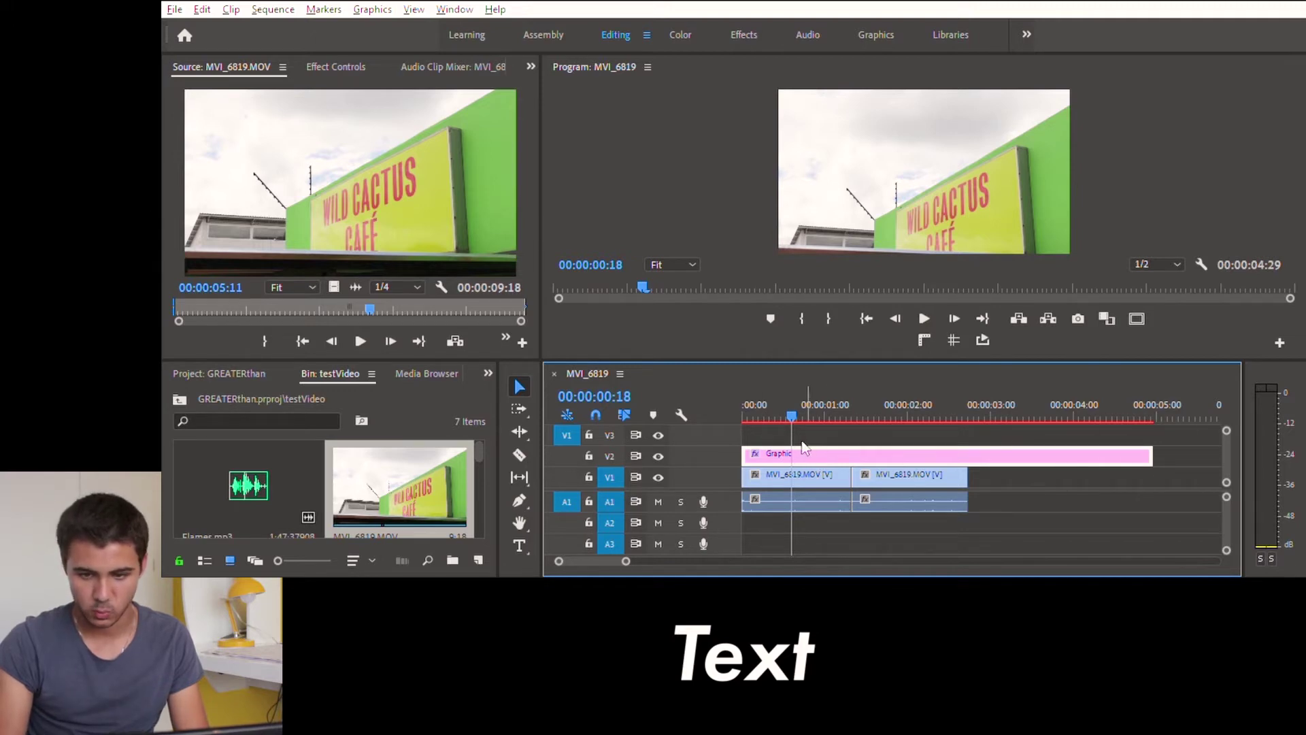
left_click(897, 185)
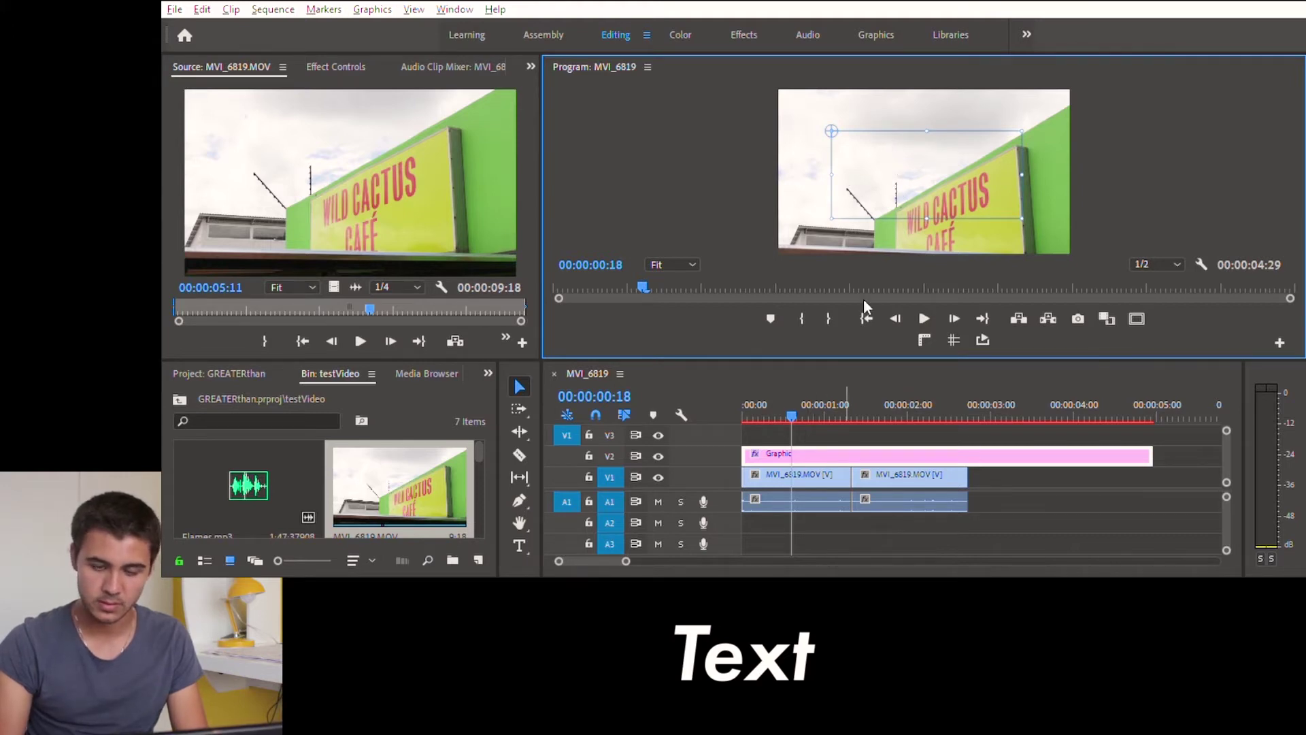
key("t")
left_click(872, 139)
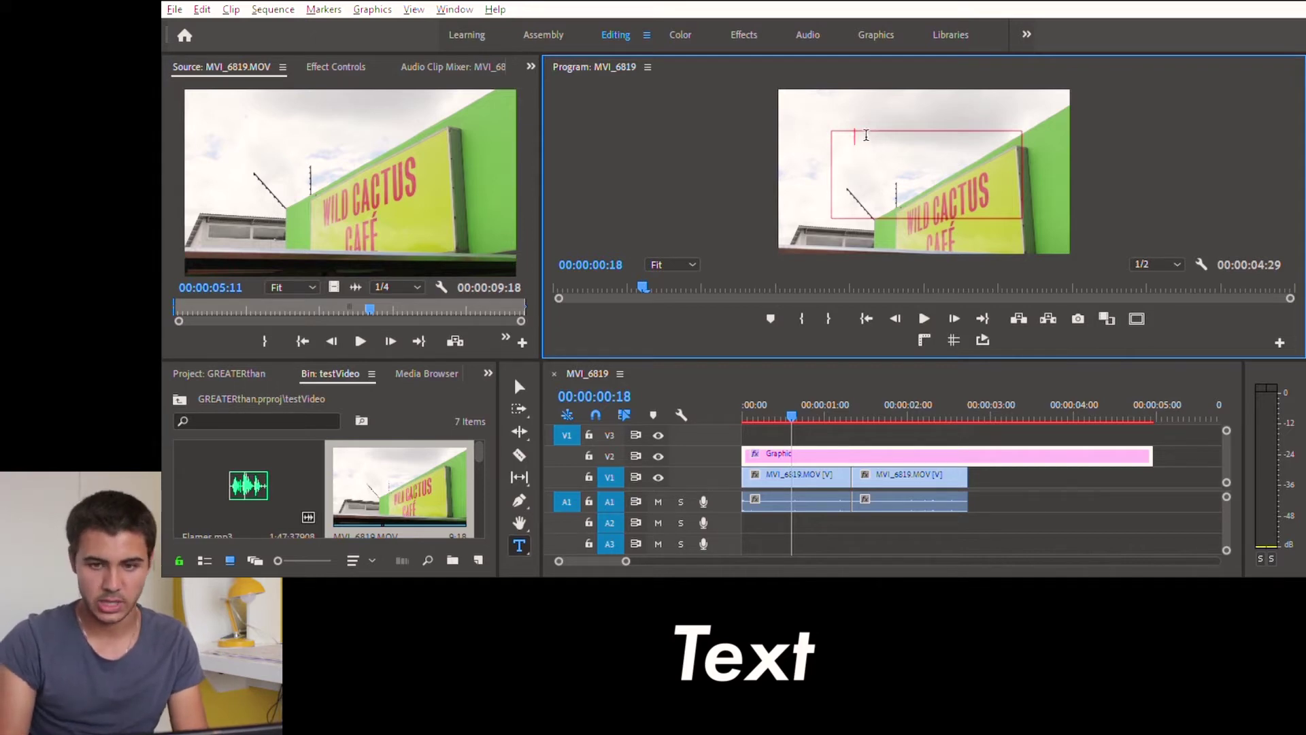
left_click_drag(866, 135, 831, 131)
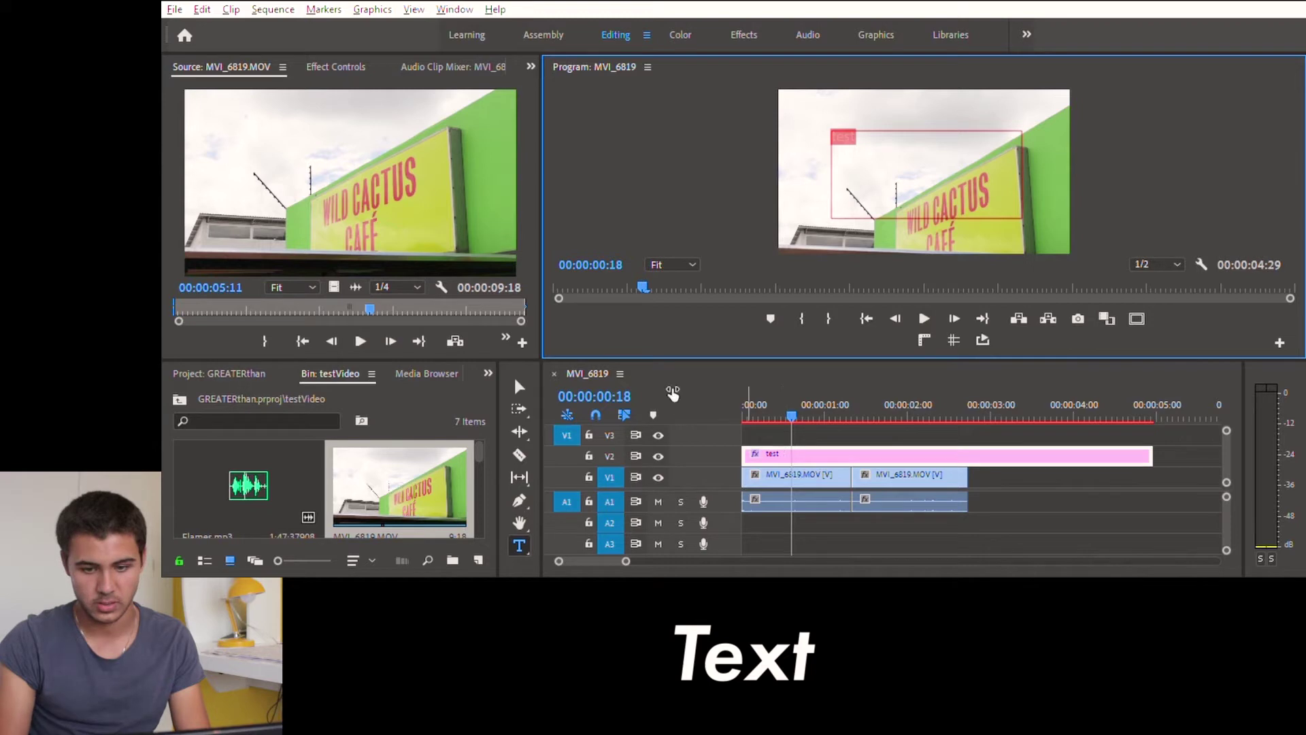
Set the selected text's font size to 229 and center-align it within its text box
left_click(359, 66)
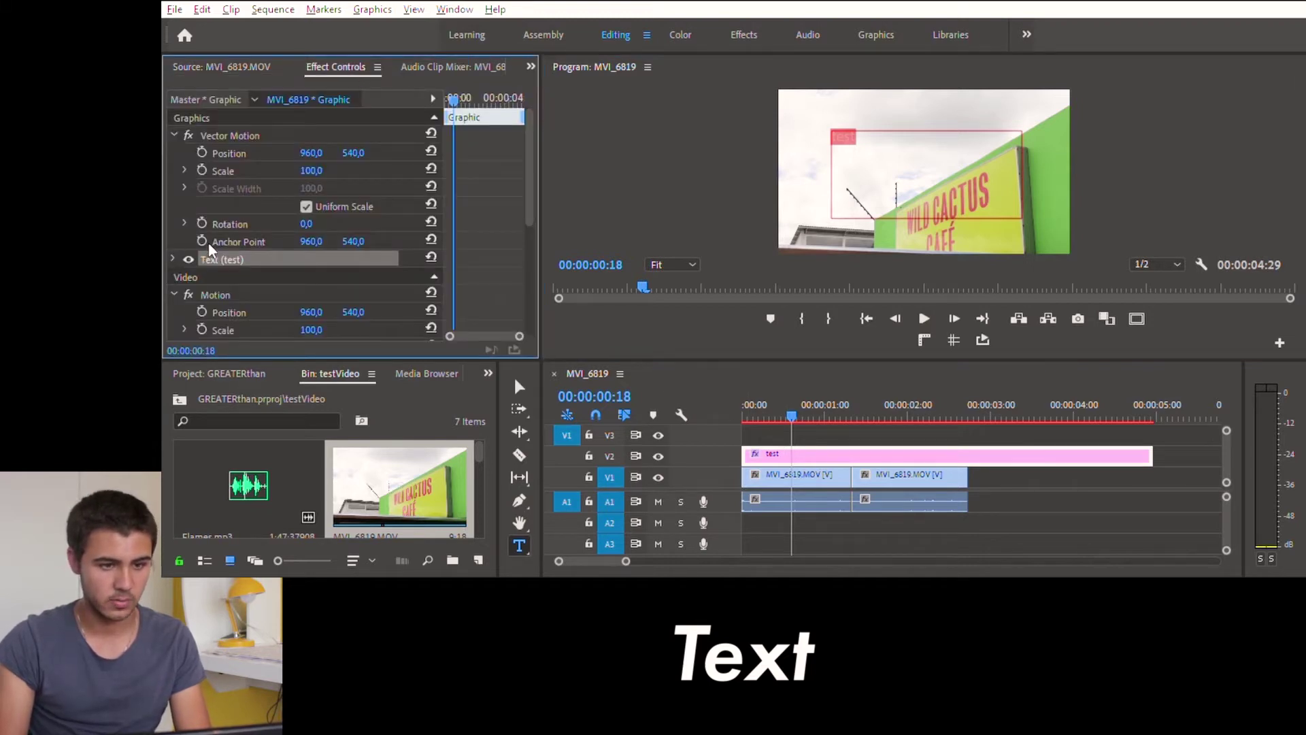
left_click(173, 258)
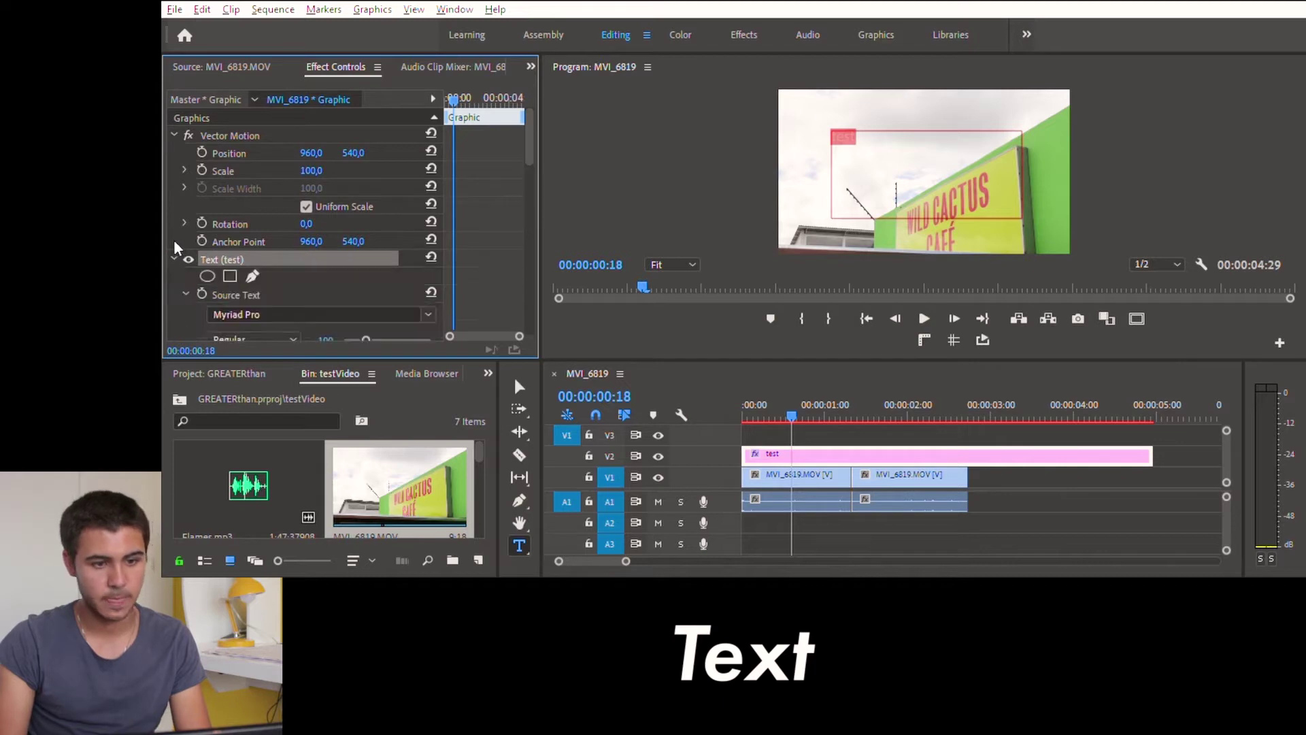
scroll(269, 253, "down", 2)
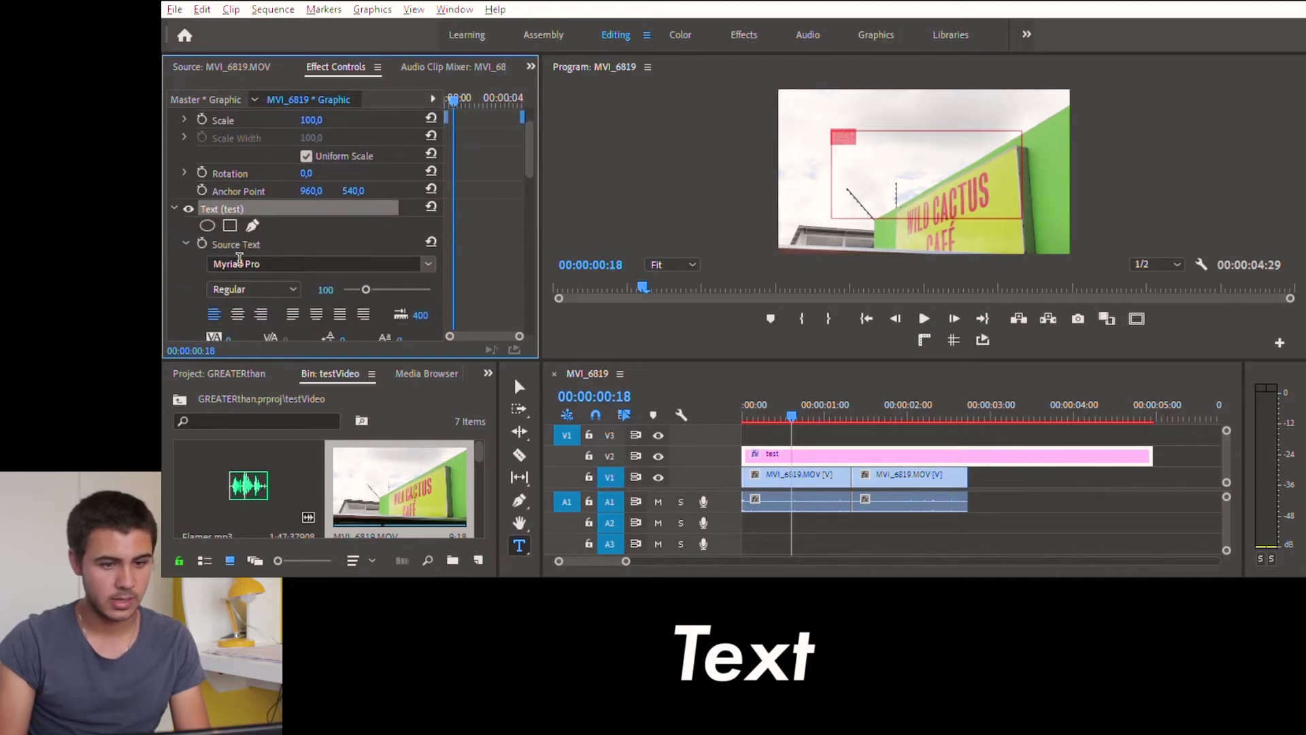
scroll(385, 286, "down", 1)
scroll(385, 284, "down", 1)
left_click_drag(367, 254, 394, 254)
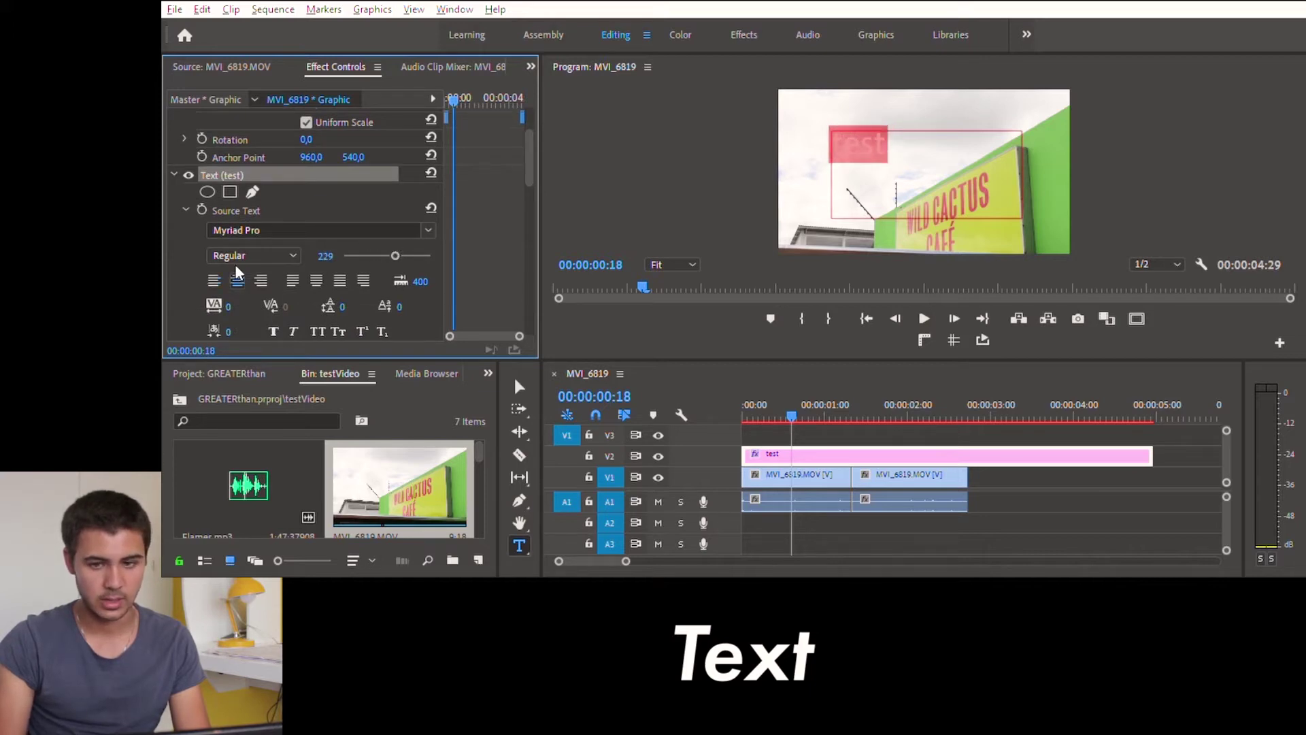
left_click(237, 278)
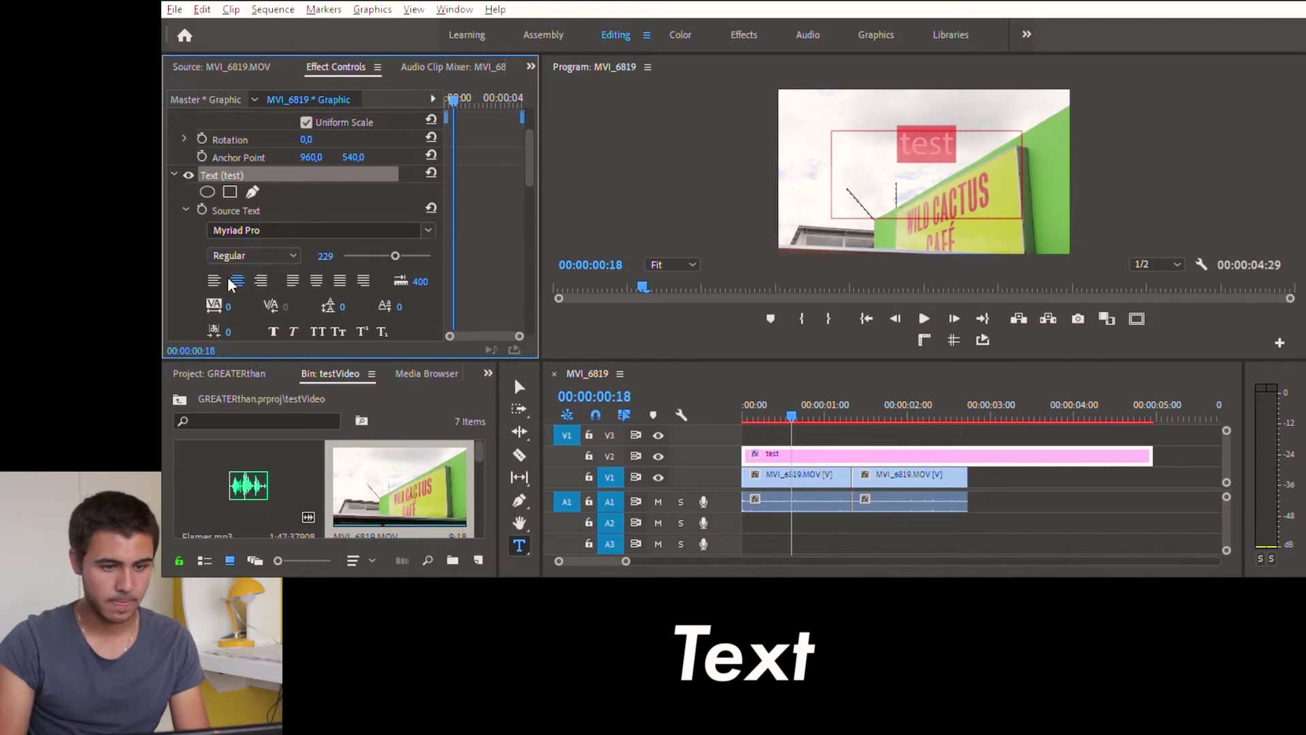
Change the text's fill colour to black and move the text box slightly to the left in the frame
scroll(251, 234, "down", 4)
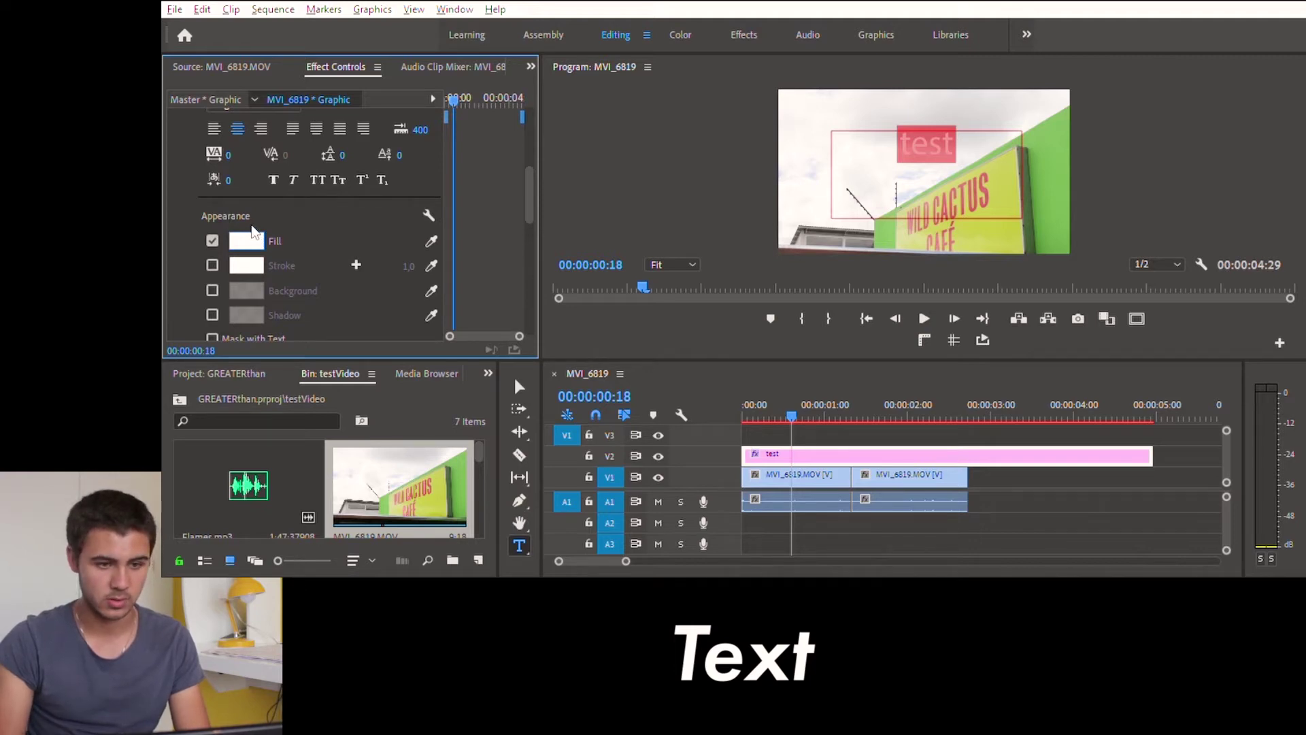
left_click(252, 234)
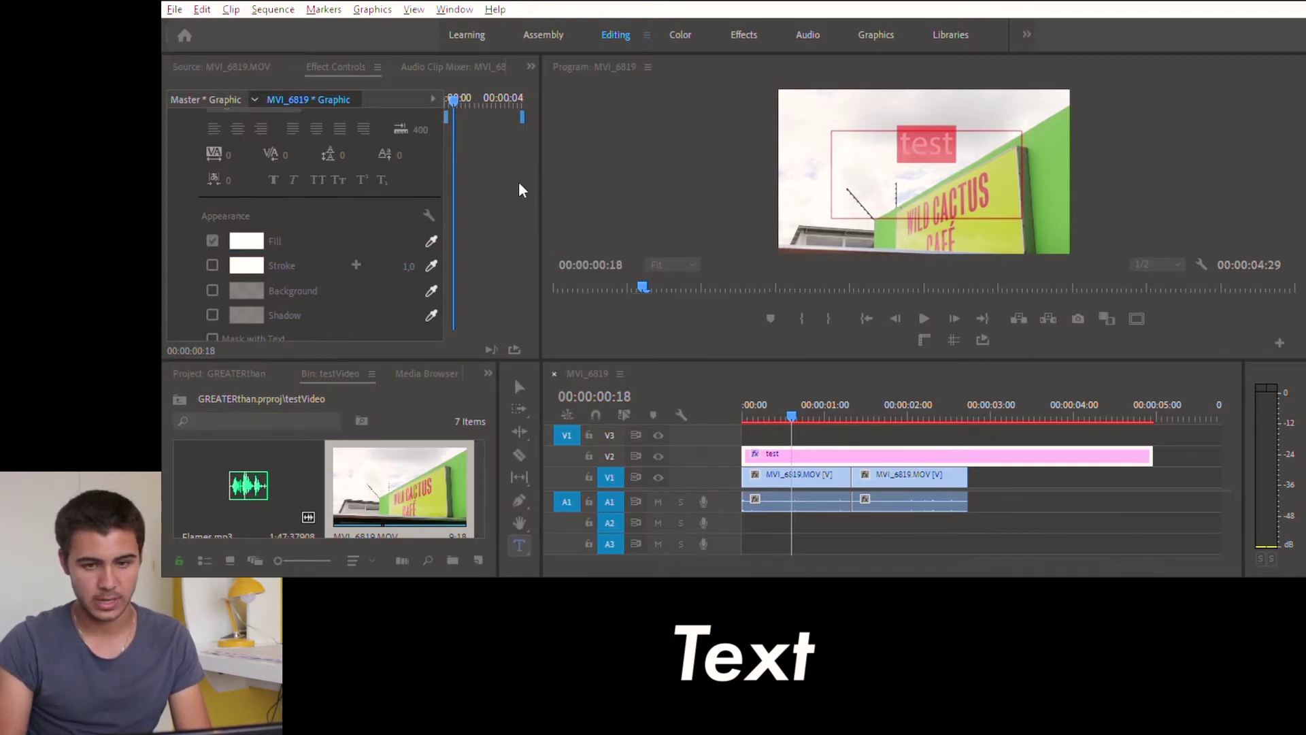
left_click(934, 190)
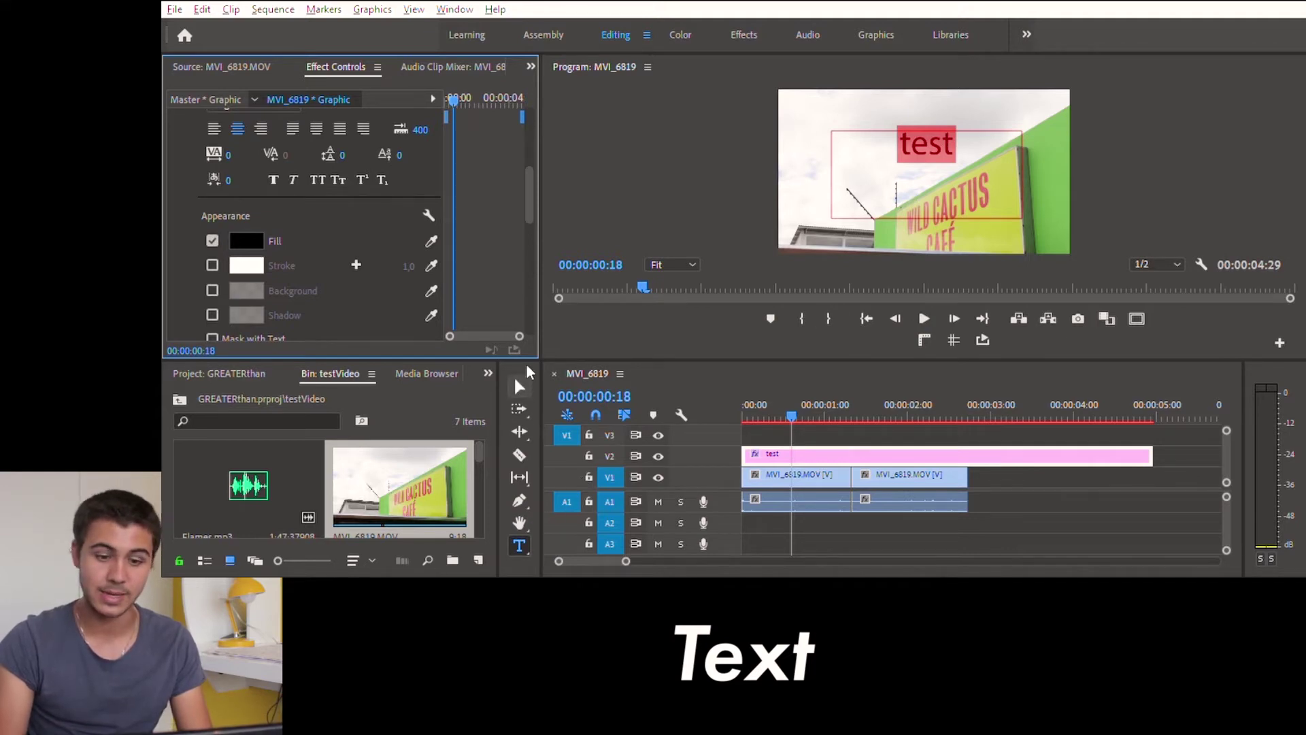
left_click(520, 386)
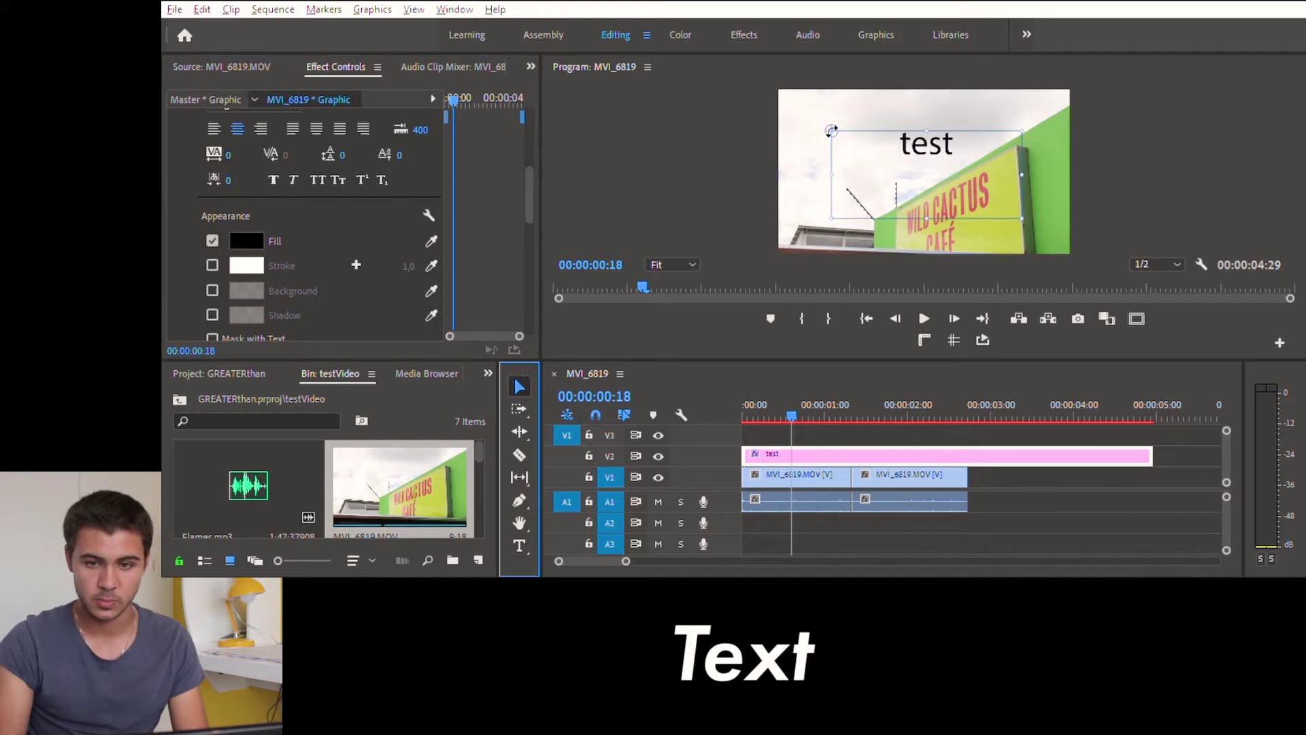
mouse_move(899, 138)
left_mouse_down()
mouse_move(848, 109)
mouse_move(898, 163)
mouse_move(887, 136)
left_mouse_up()
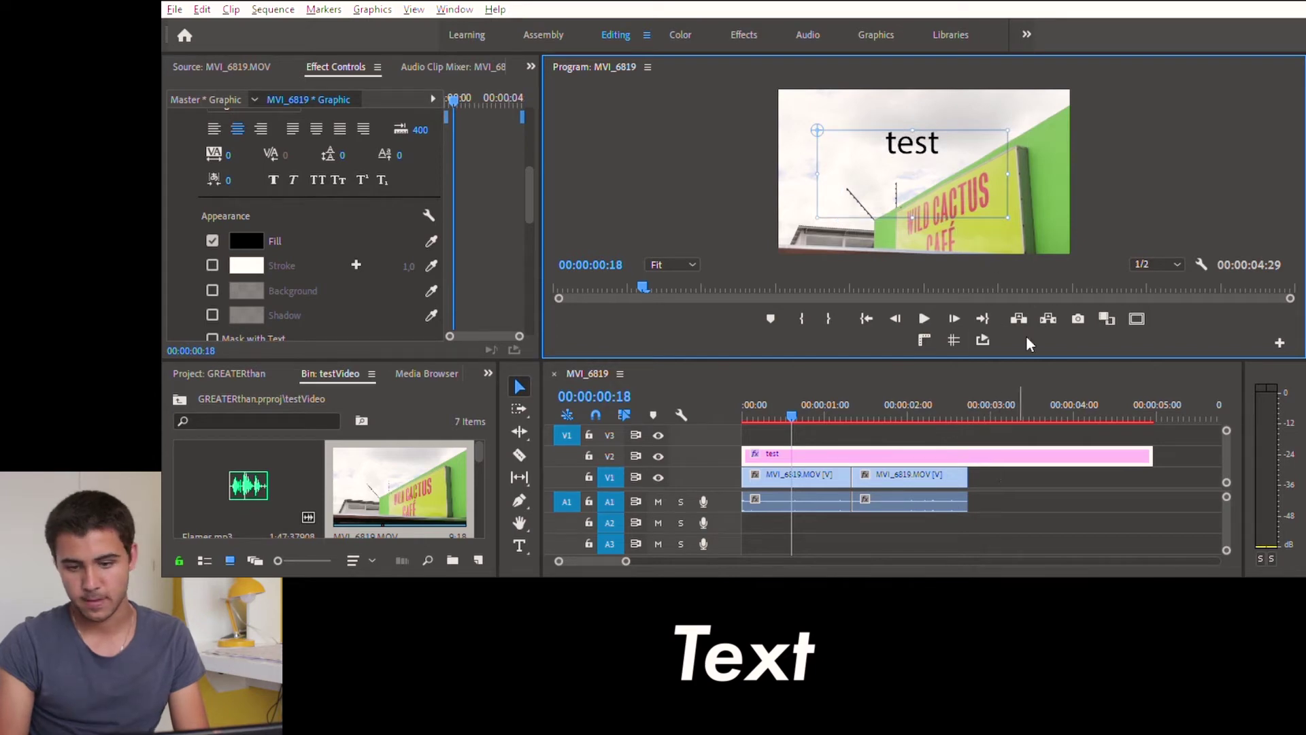
Trim the end of the text clip on V2 to match the end of the video clips on V1
left_click(885, 400)
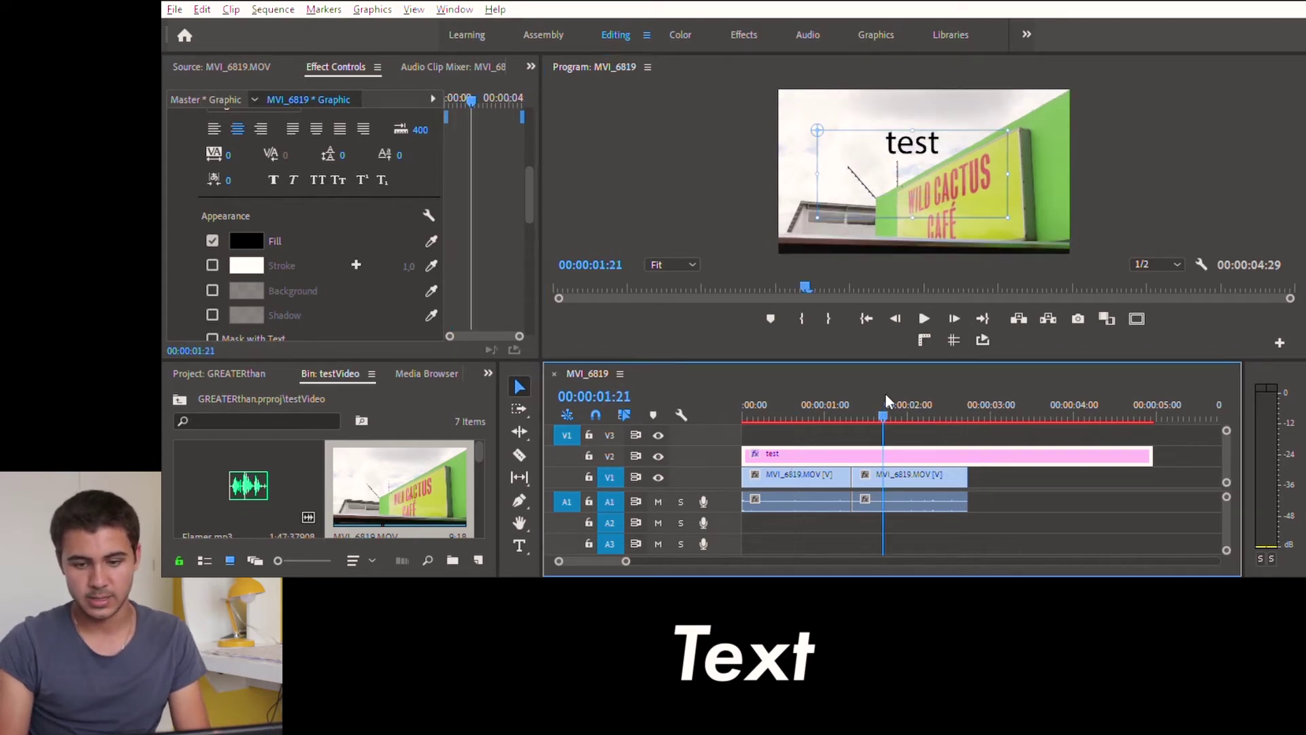
left_click_drag(886, 400, 926, 436)
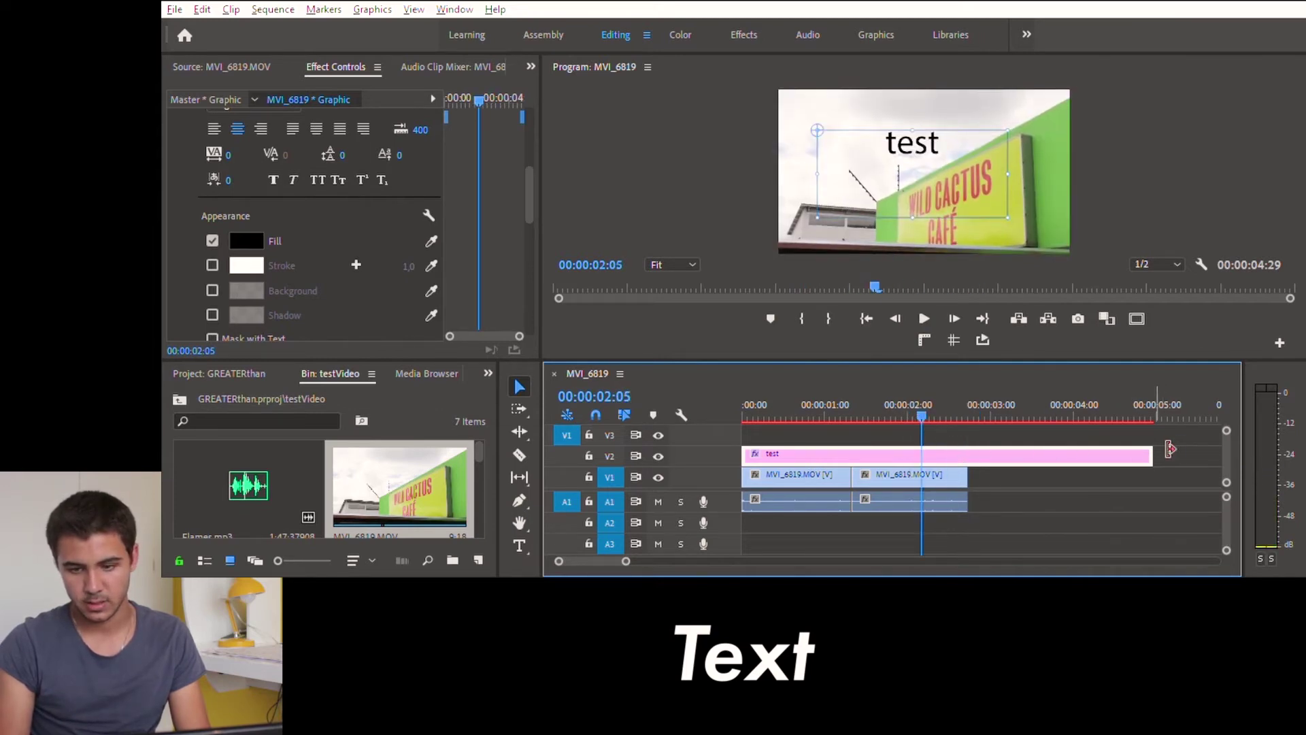
left_click(1162, 447)
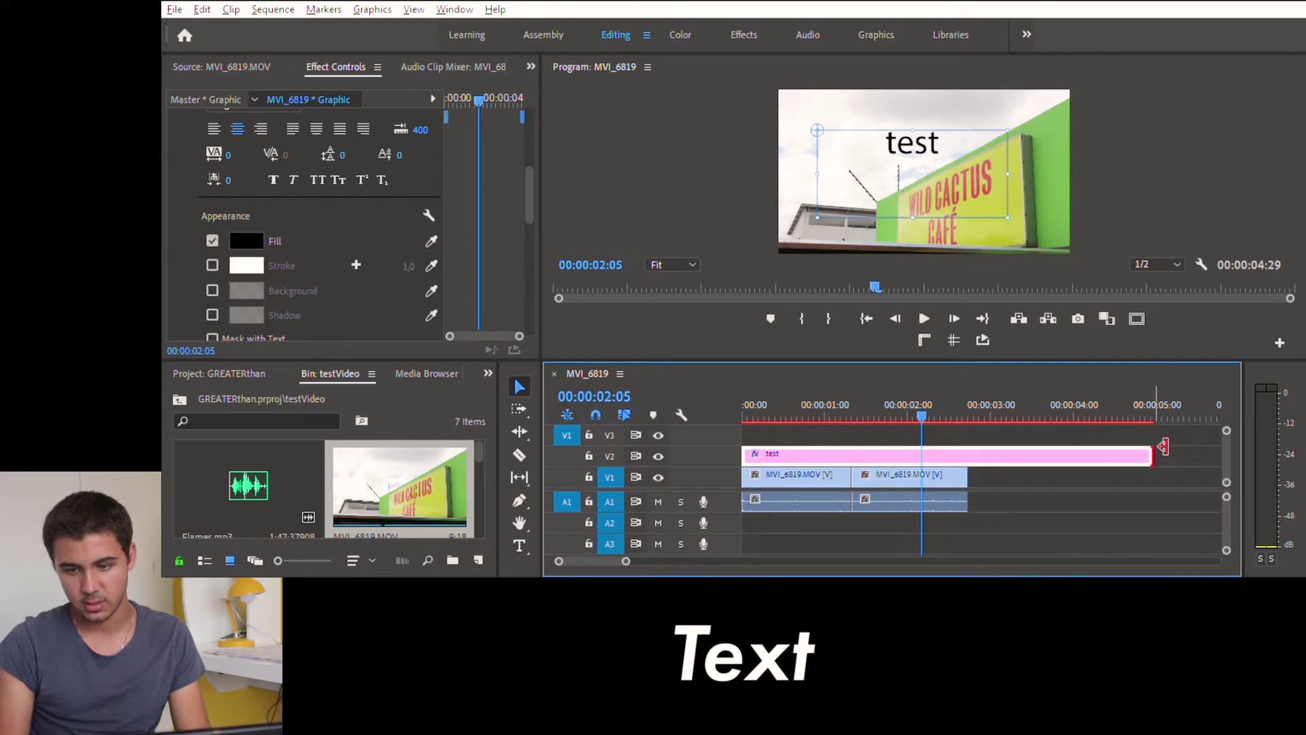
left_click(1163, 447)
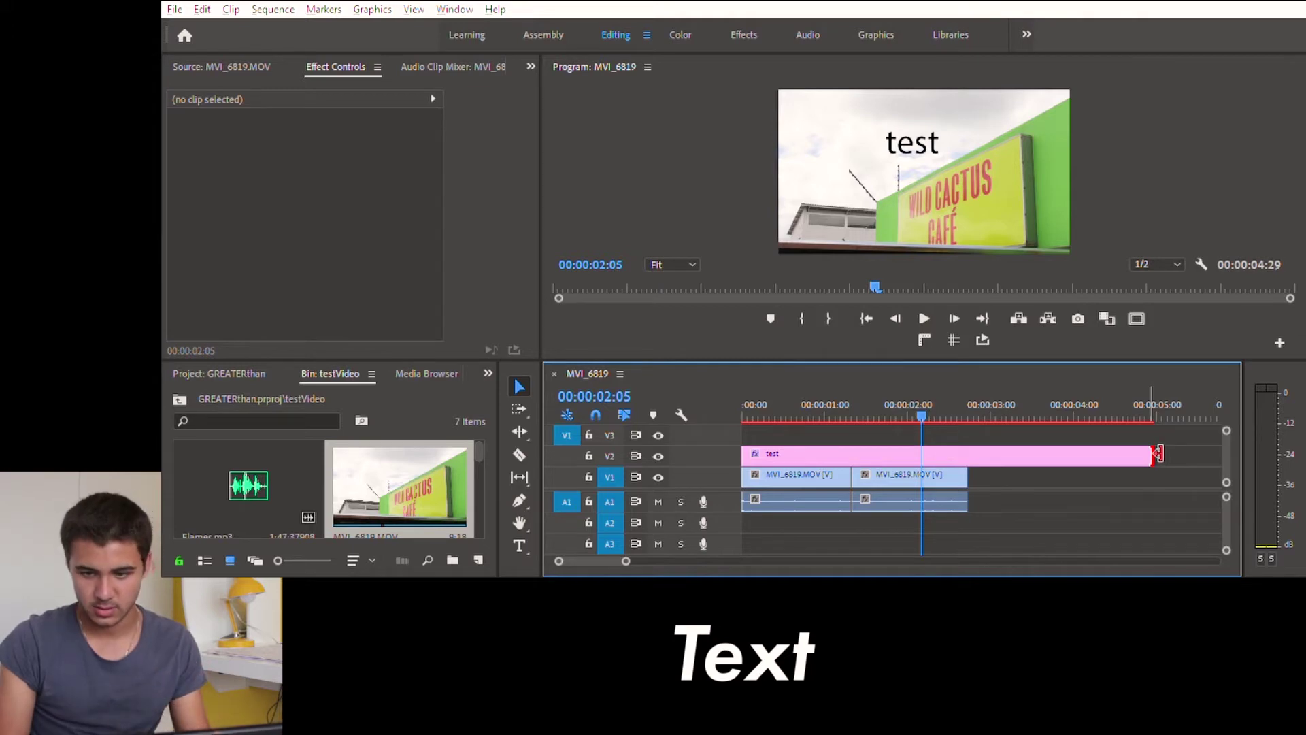
left_click_drag(1159, 448, 981, 452)
Set the first MVI_6819.MOV clip's Position to 759, 324 and its Scale to 154
left_click(747, 406)
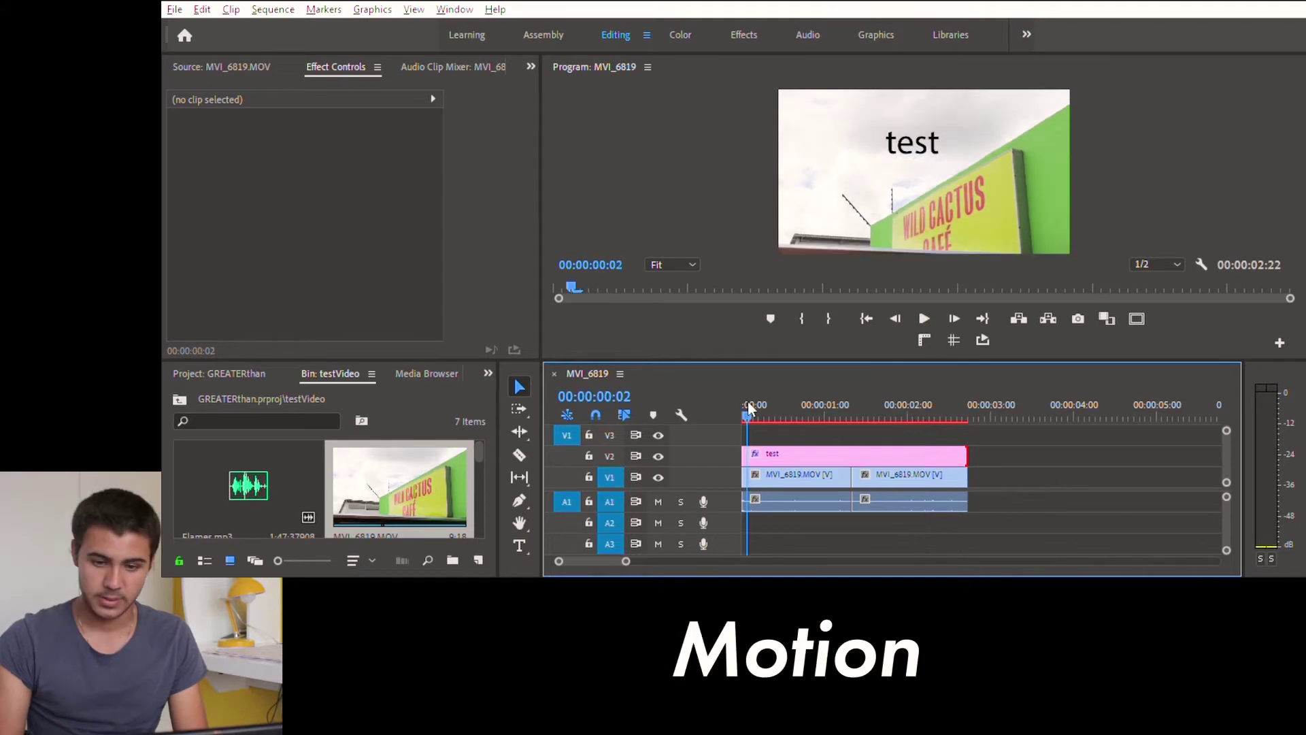
left_click(789, 451)
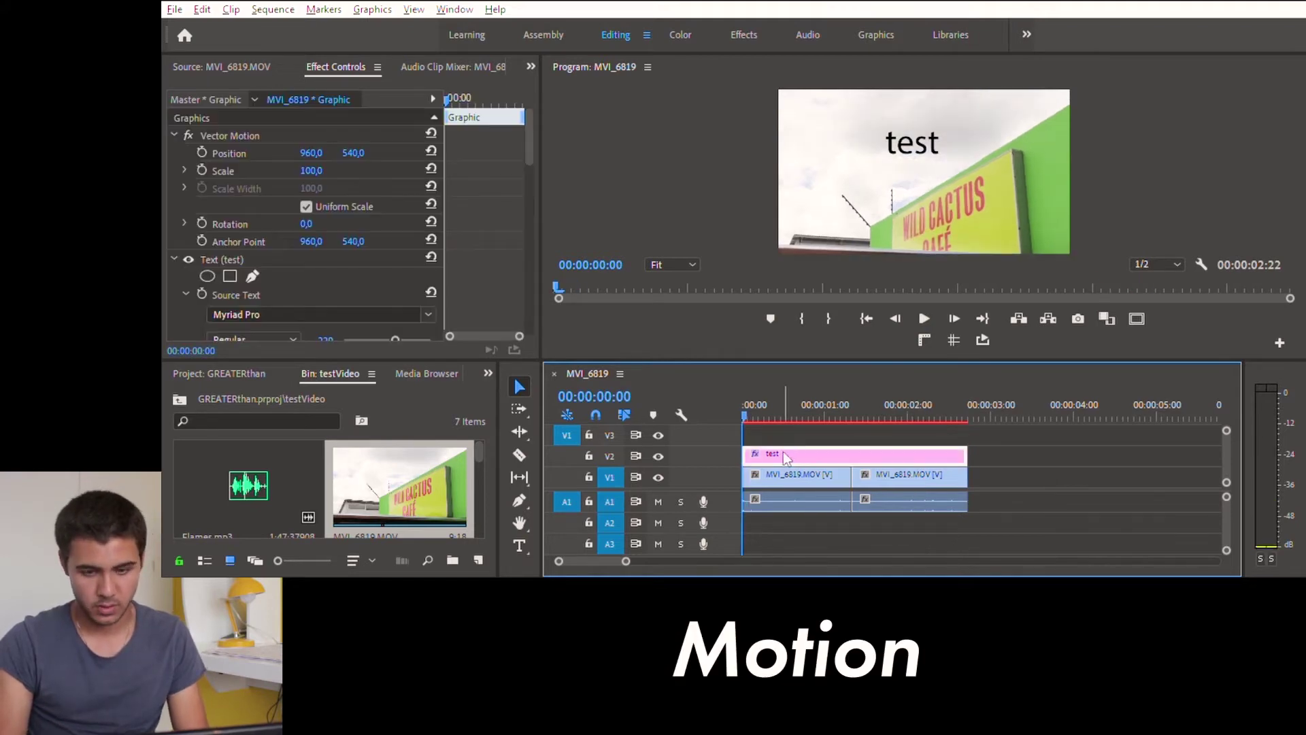
left_click(787, 473)
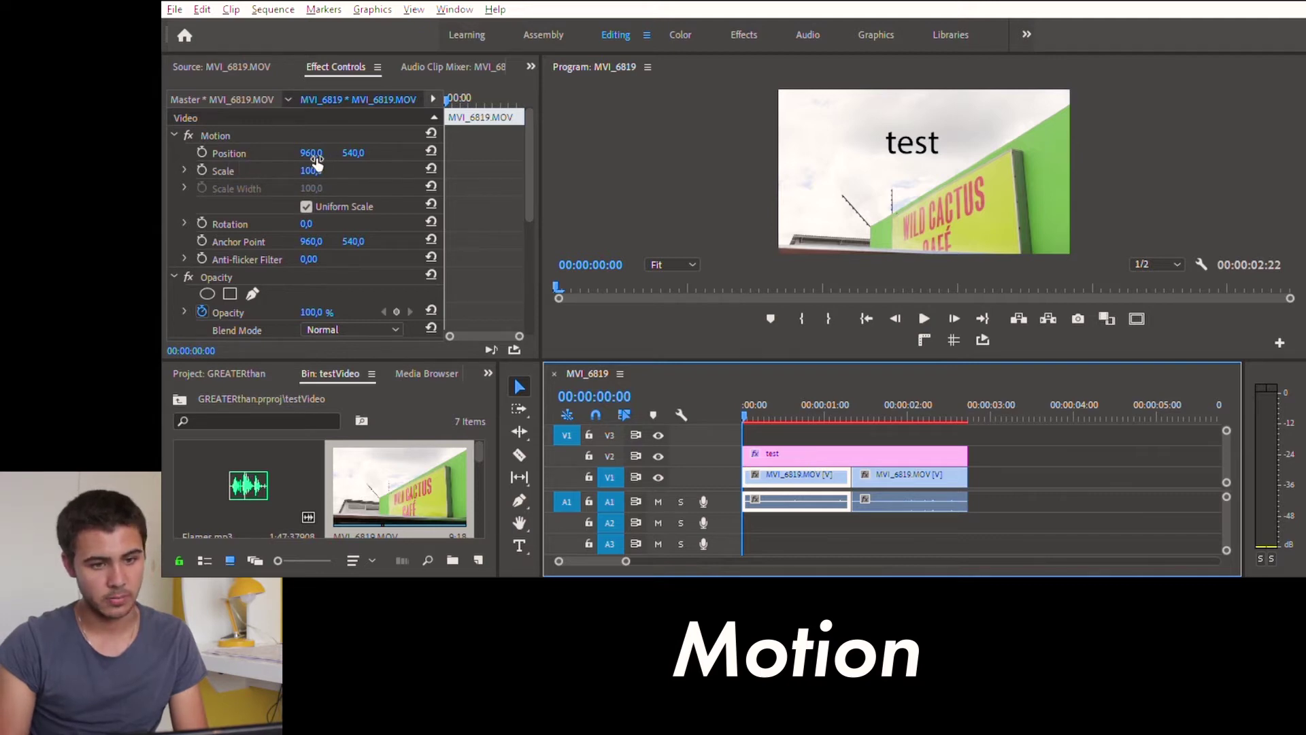
mouse_move(311, 170)
left_mouse_down()
mouse_move(379, 170)
mouse_move(315, 170)
left_mouse_up()
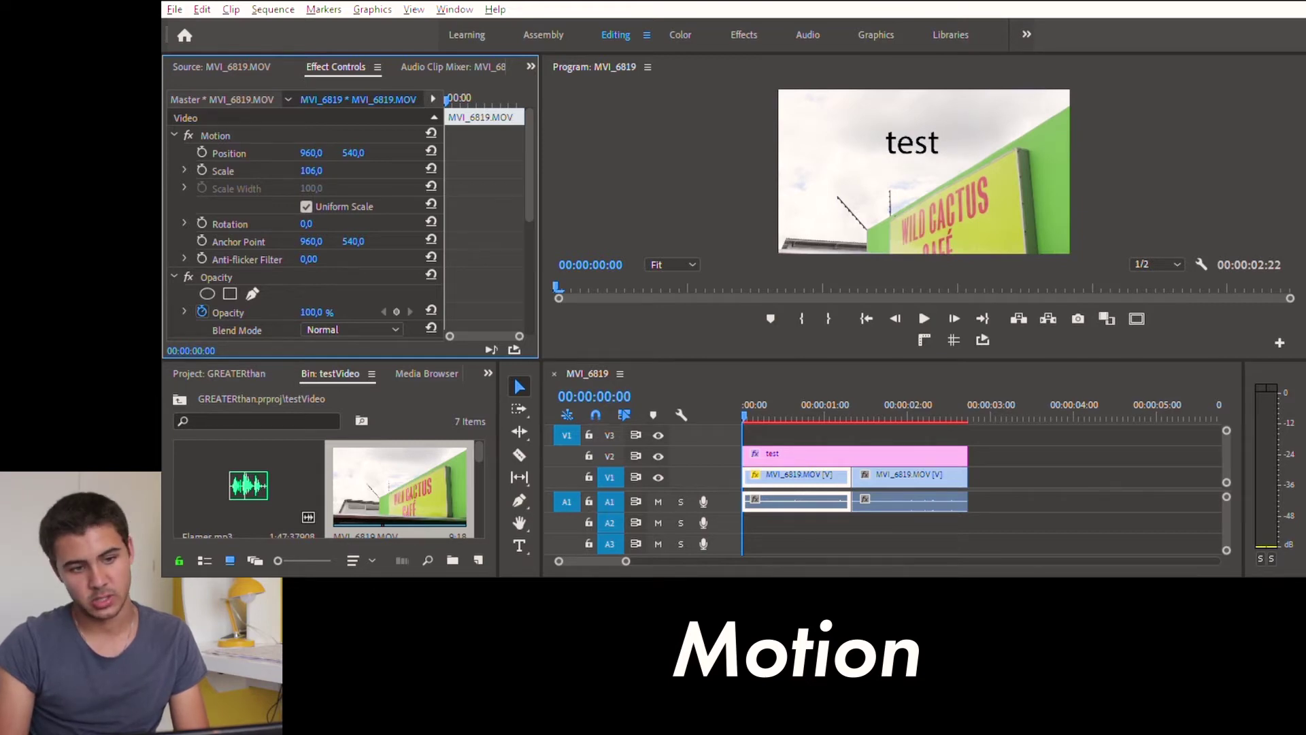
left_click_drag(311, 152, 176, 153)
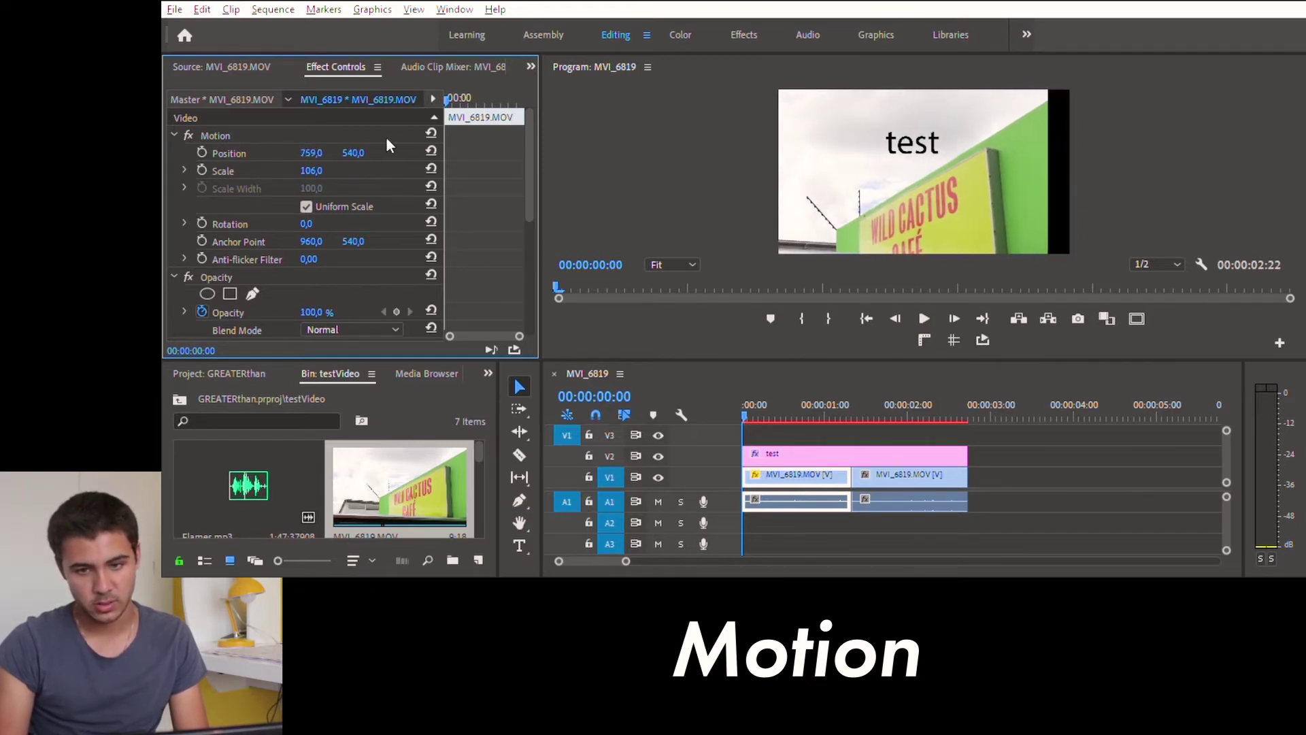
left_click_drag(360, 144, 214, 144)
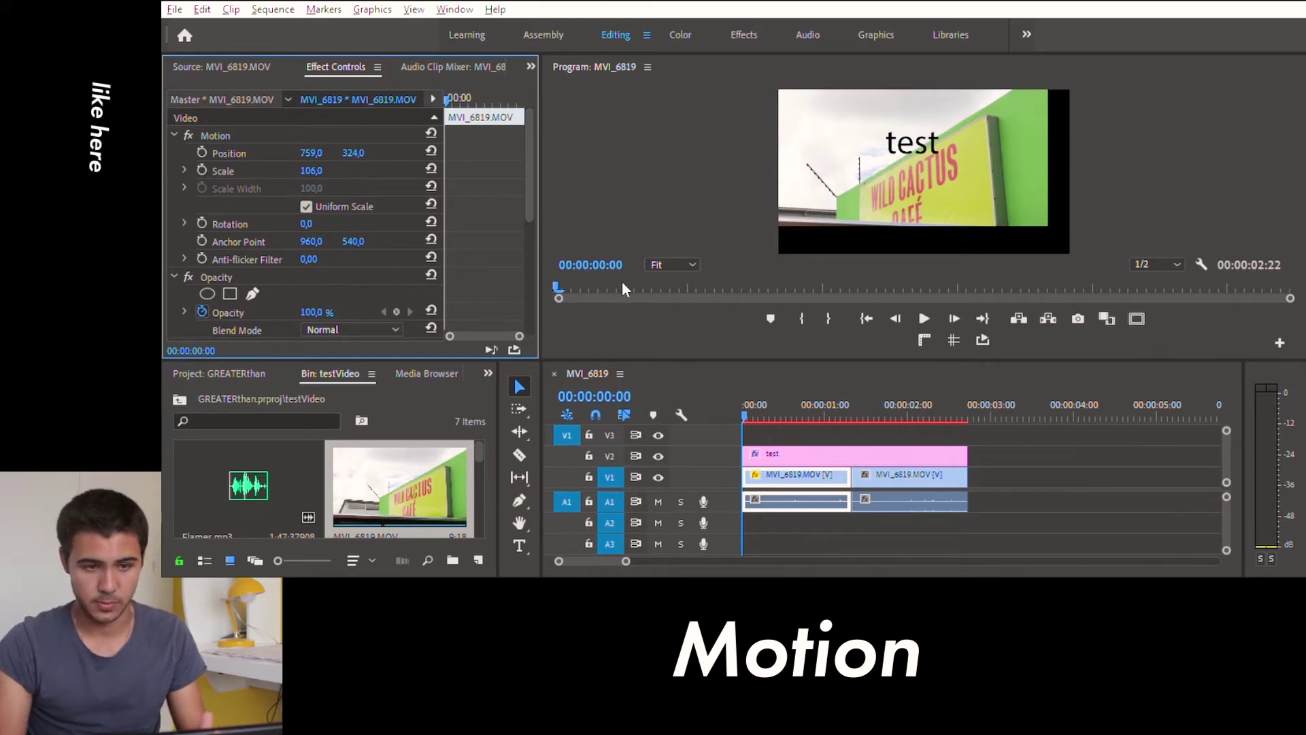
left_click_drag(311, 170, 343, 170)
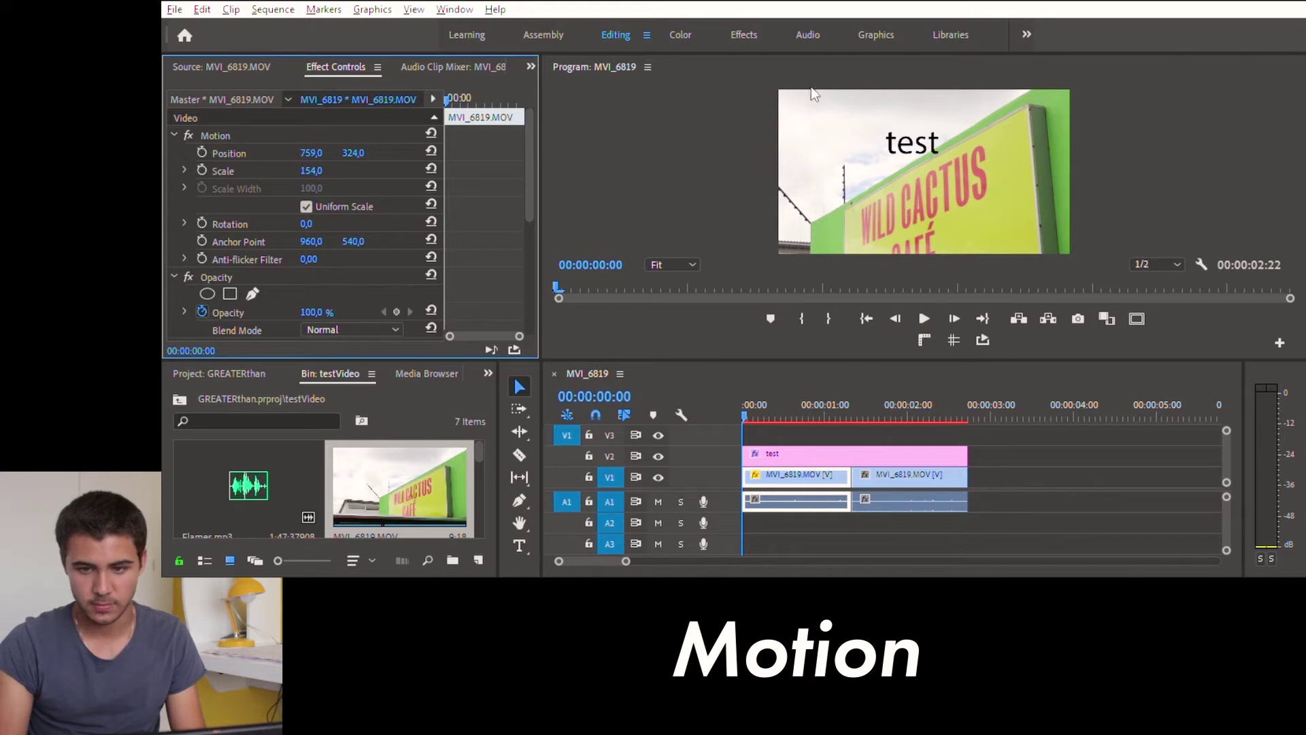
Copy the first MVI_6819.MOV clip's Motion settings onto the second clip and scrub across the cut to check the framing
left_click_drag(745, 400, 831, 450)
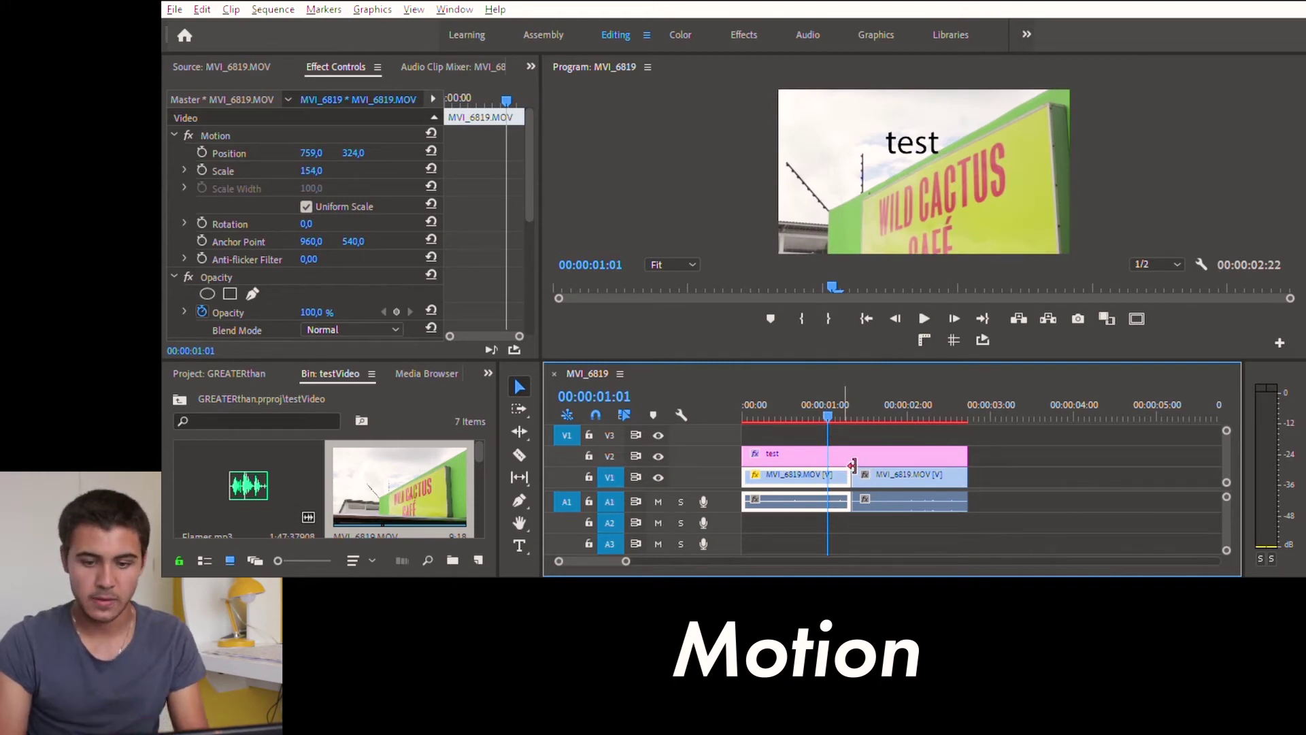
left_click_drag(828, 406, 808, 426)
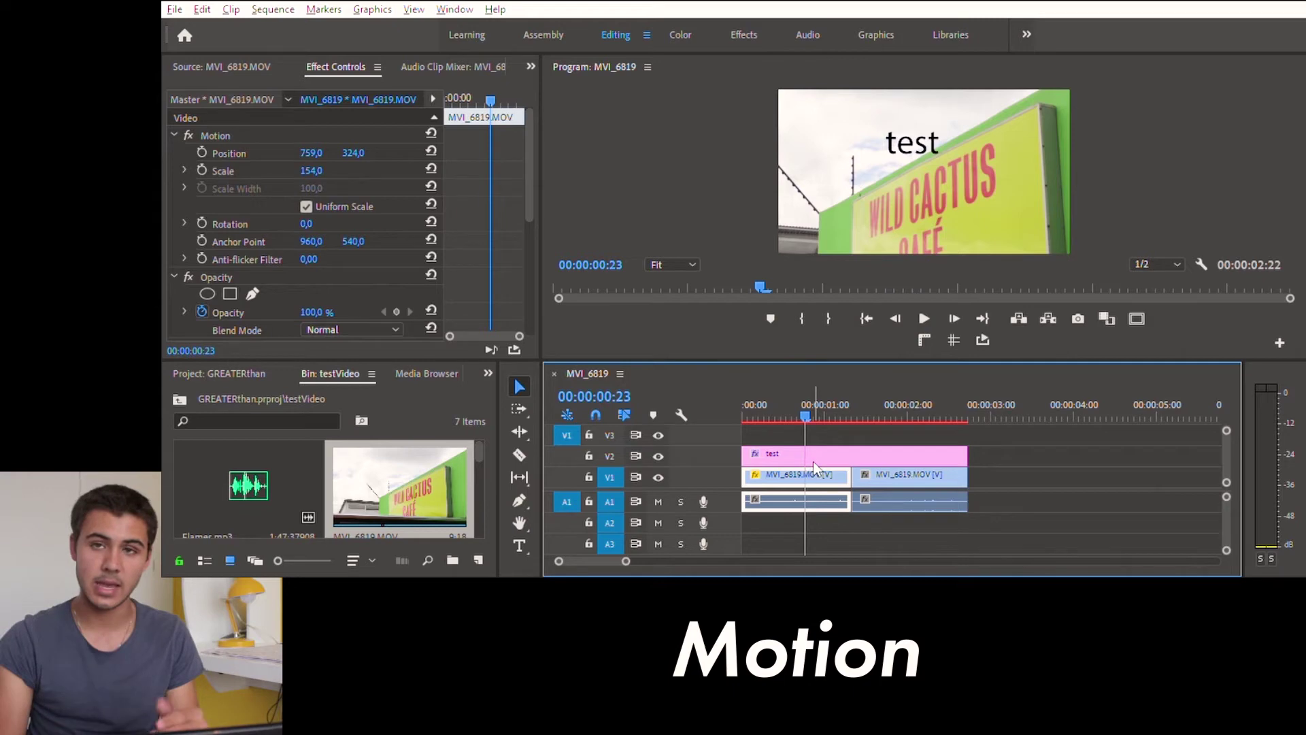
left_click(878, 409)
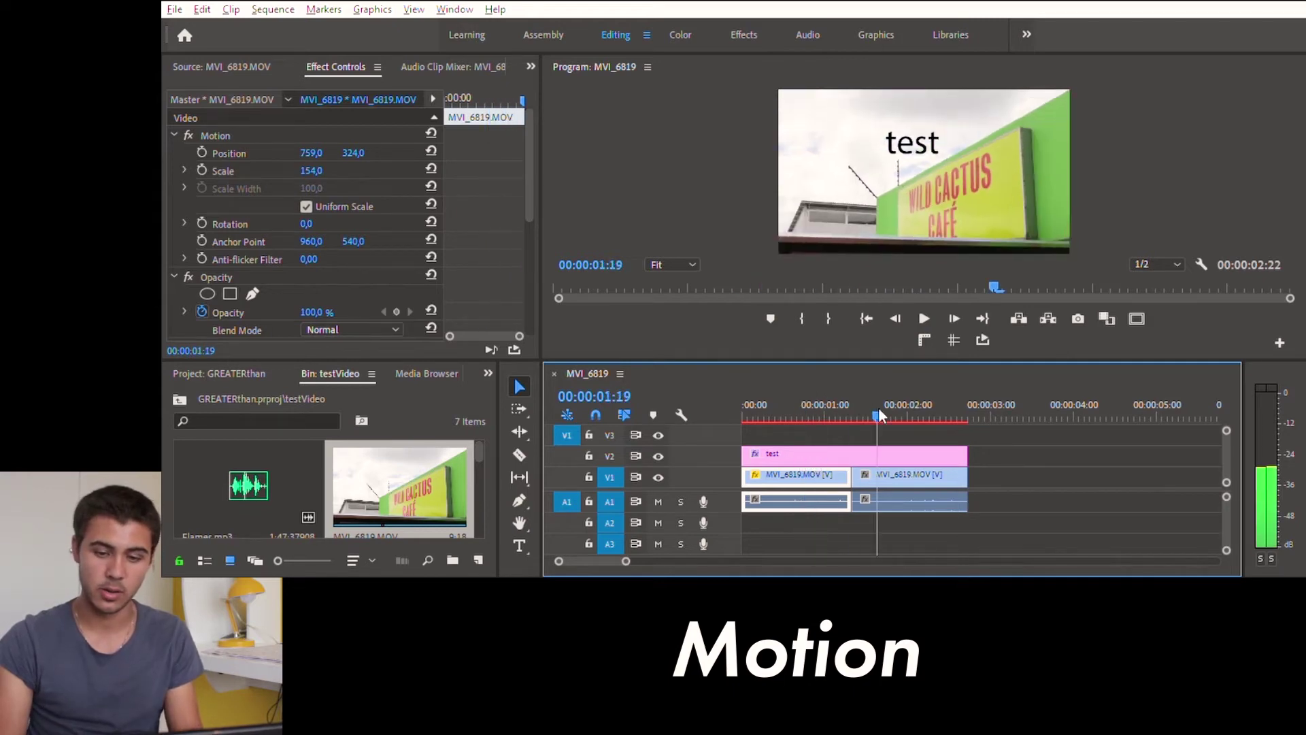
left_click_drag(878, 402, 784, 404)
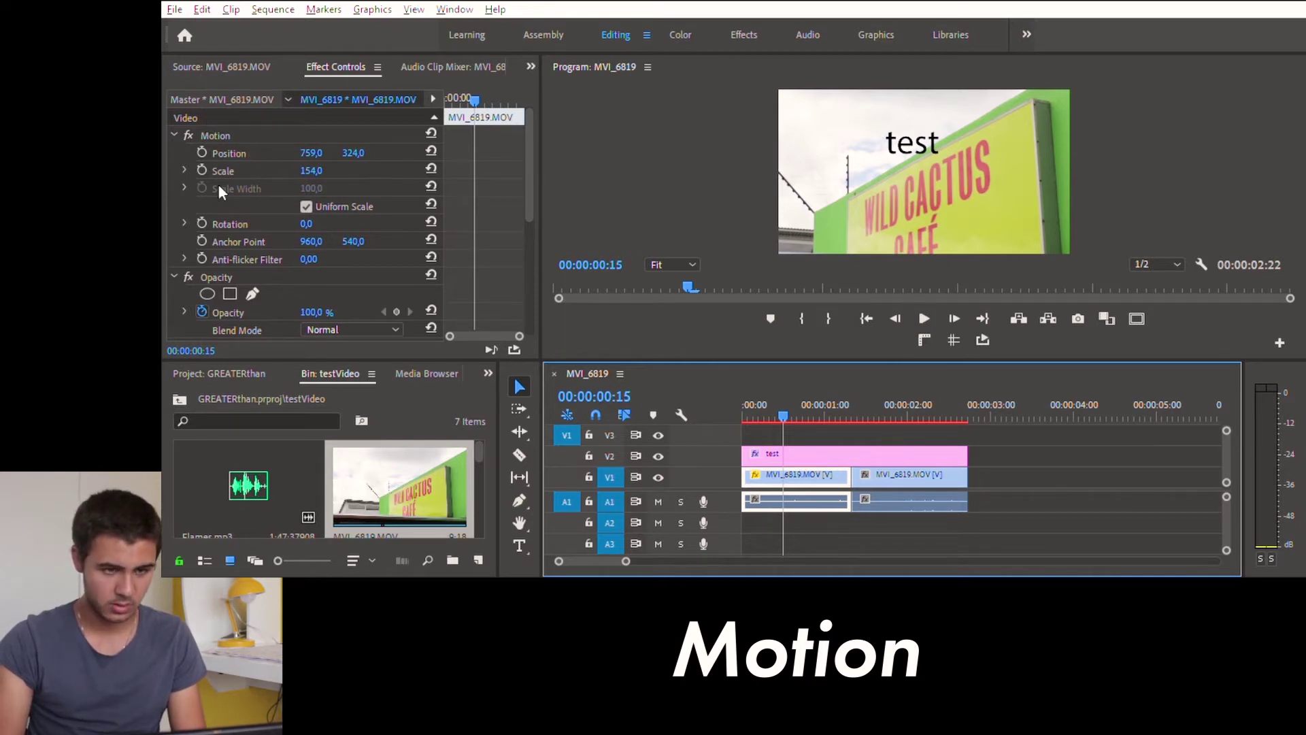
left_click(216, 129)
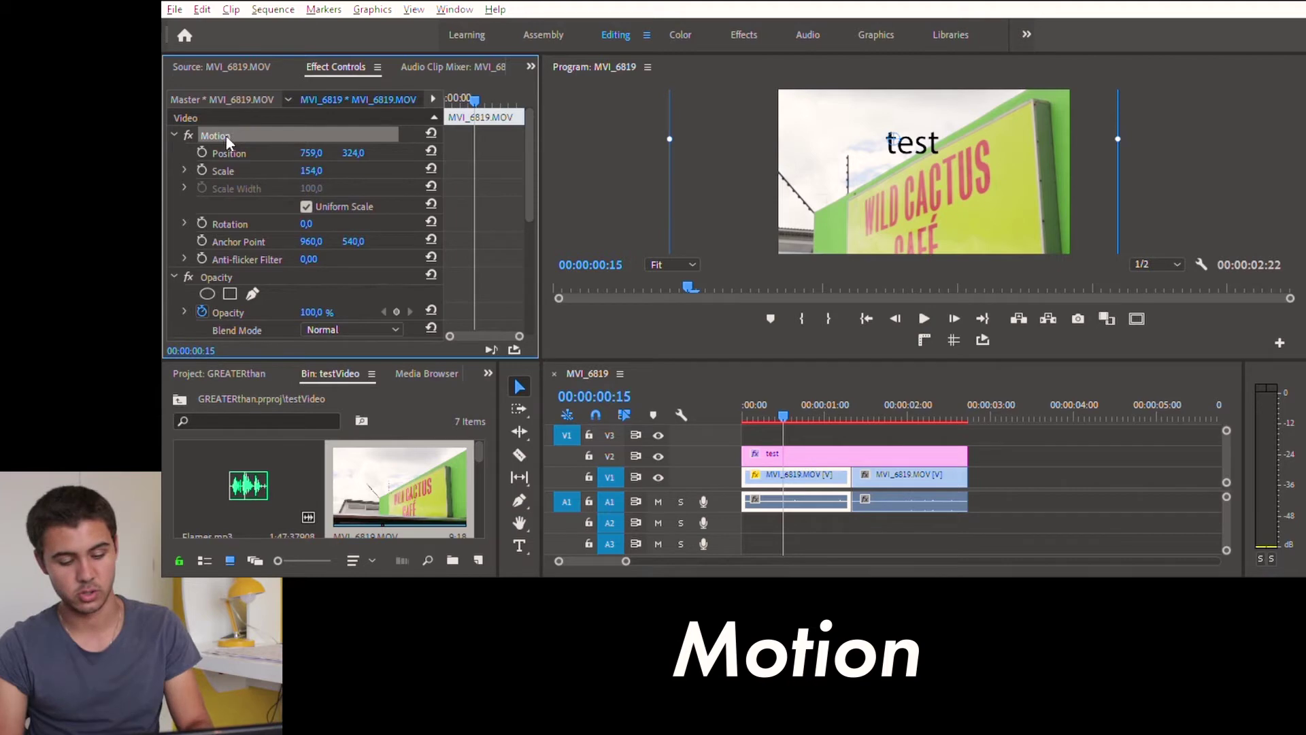
left_click(891, 456)
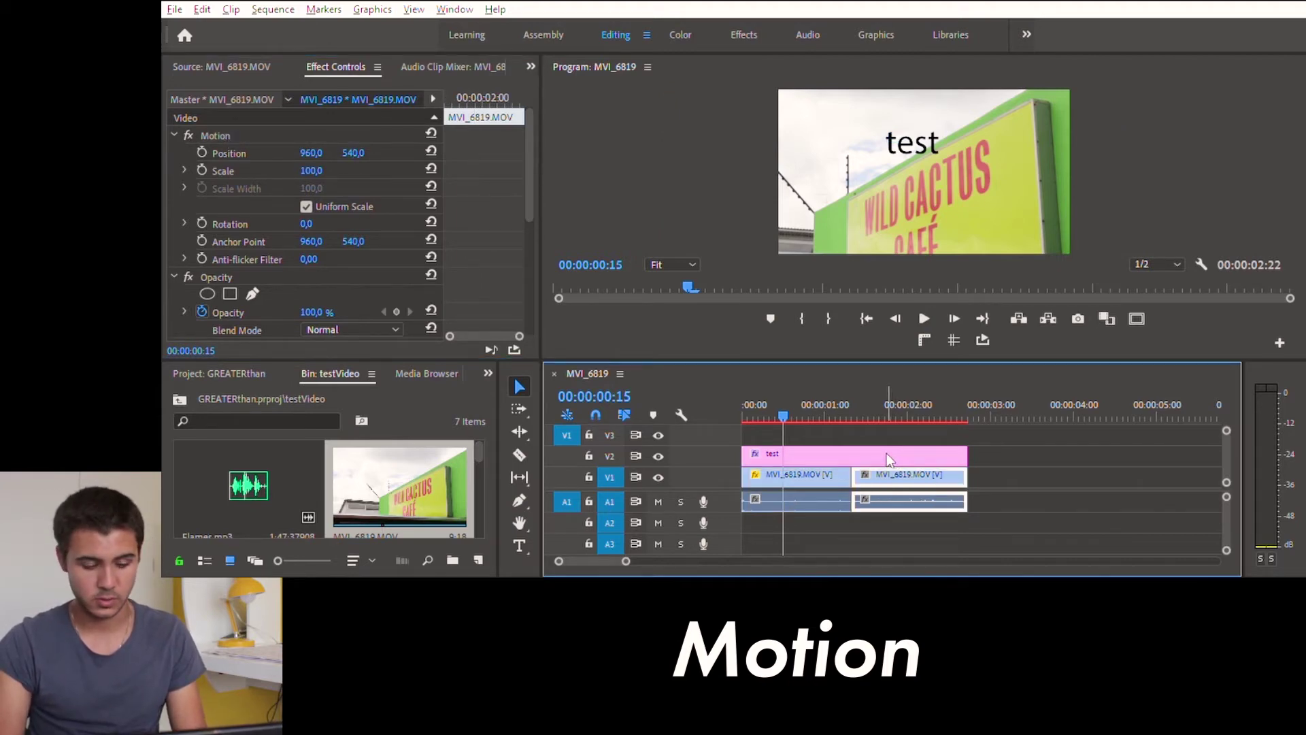
key("ctrl+alt+v")
mouse_move(884, 394)
left_mouse_down()
mouse_move(899, 399)
mouse_move(839, 400)
mouse_move(897, 408)
left_mouse_up()
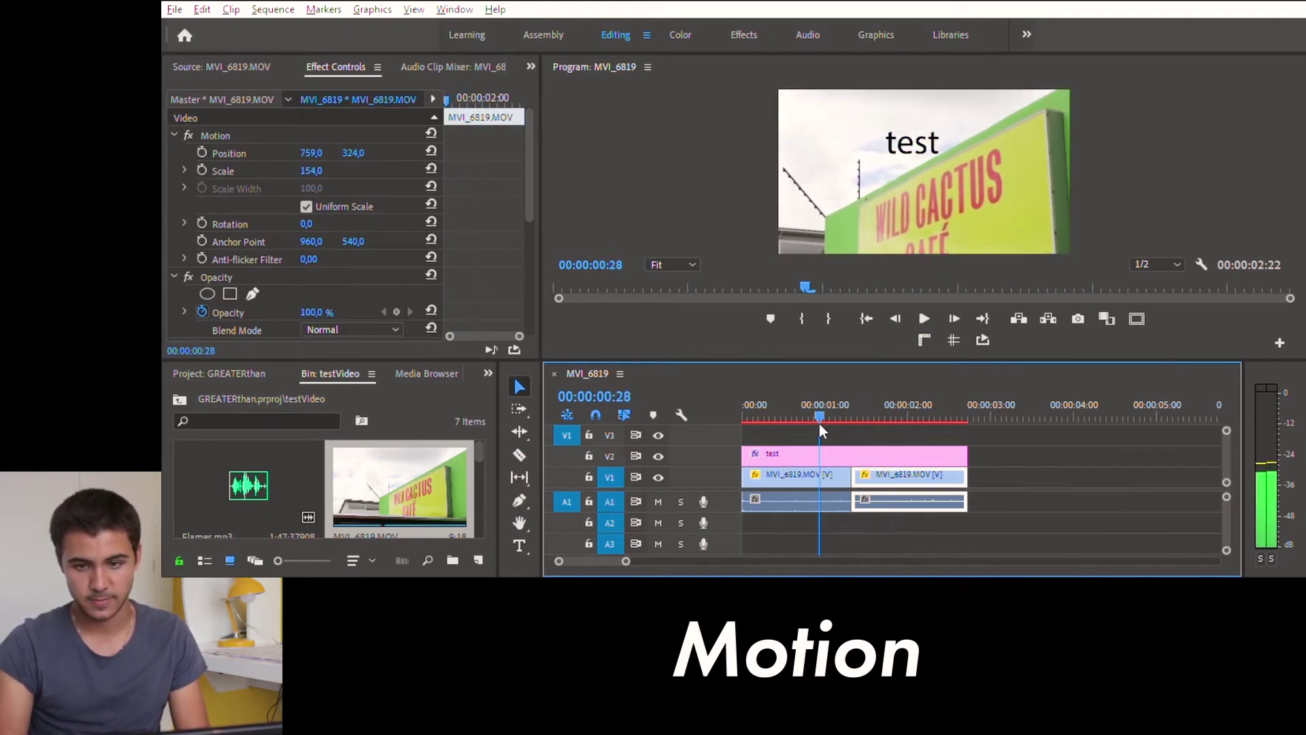
left_click(913, 408)
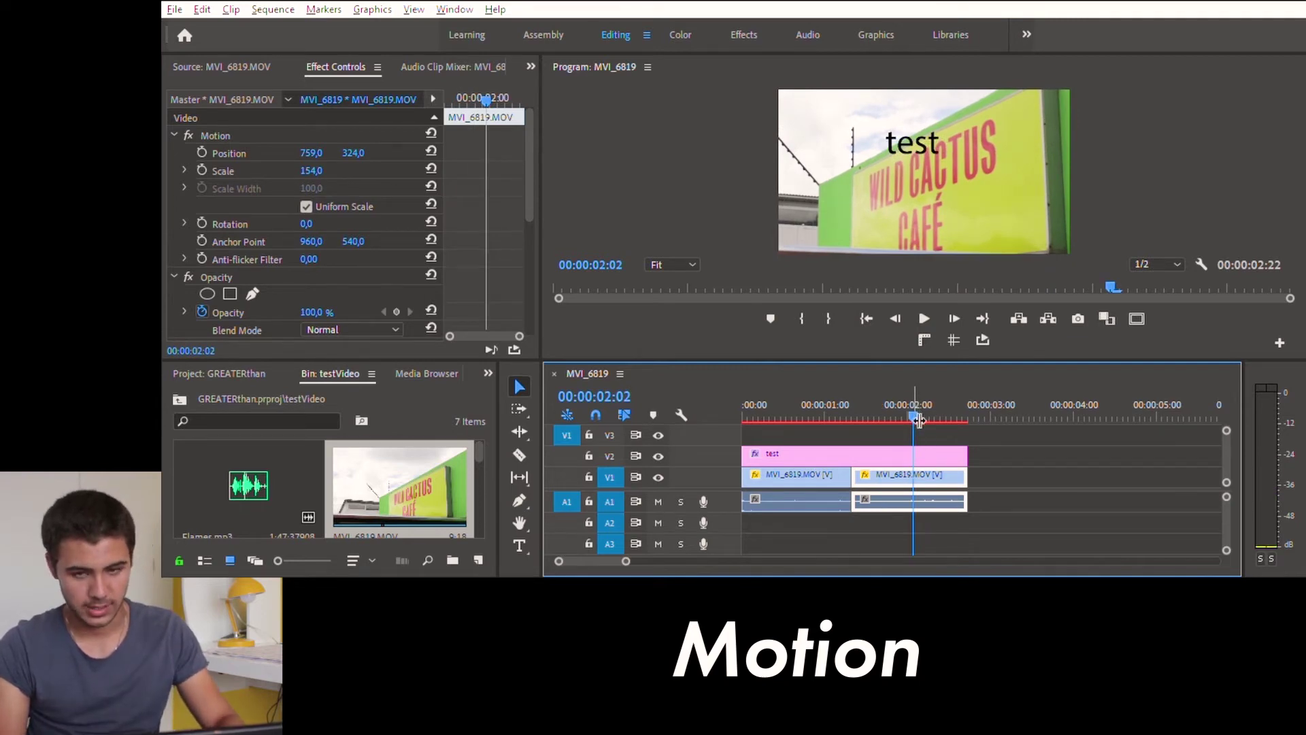
left_click(918, 420)
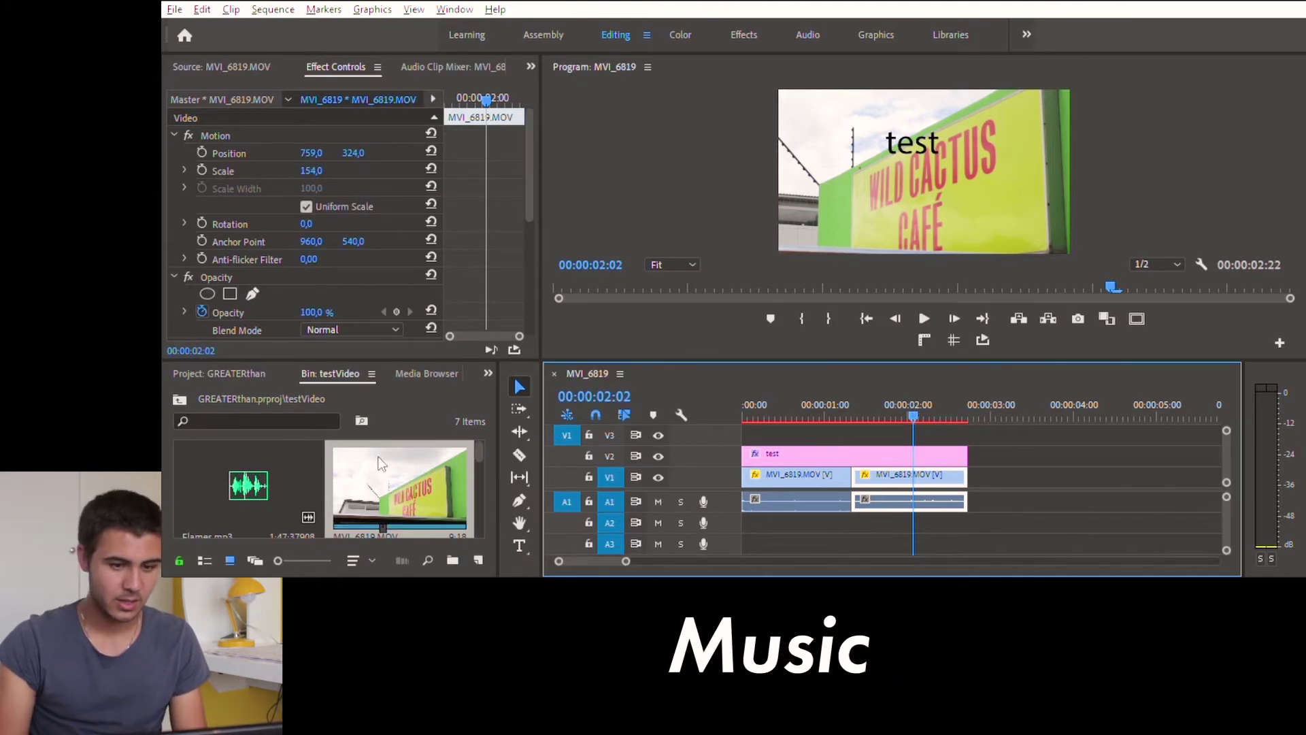
Place the bin's music file on audio track A2 at the sequence start and play the sequence to hear it with the clips
scroll(373, 462, "down", 3)
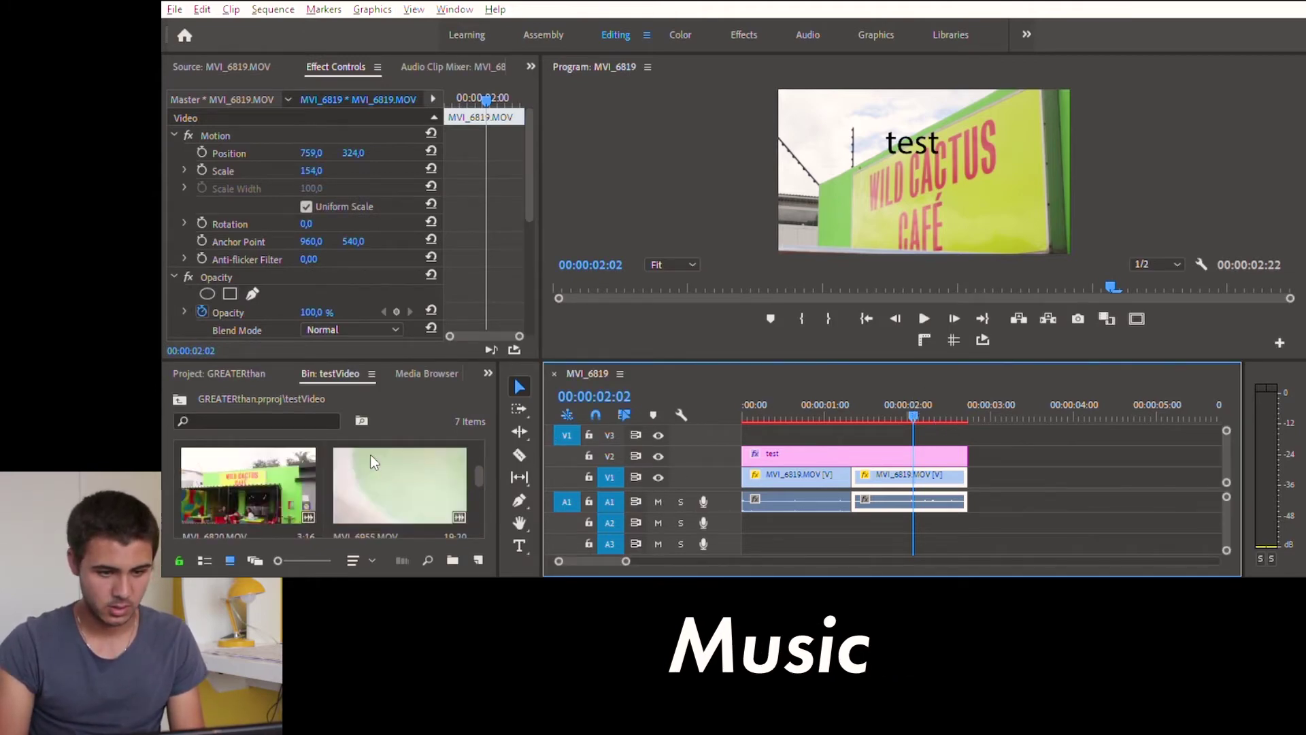
scroll(367, 455, "up", 3)
left_click_drag(248, 500, 743, 523)
key("Home")
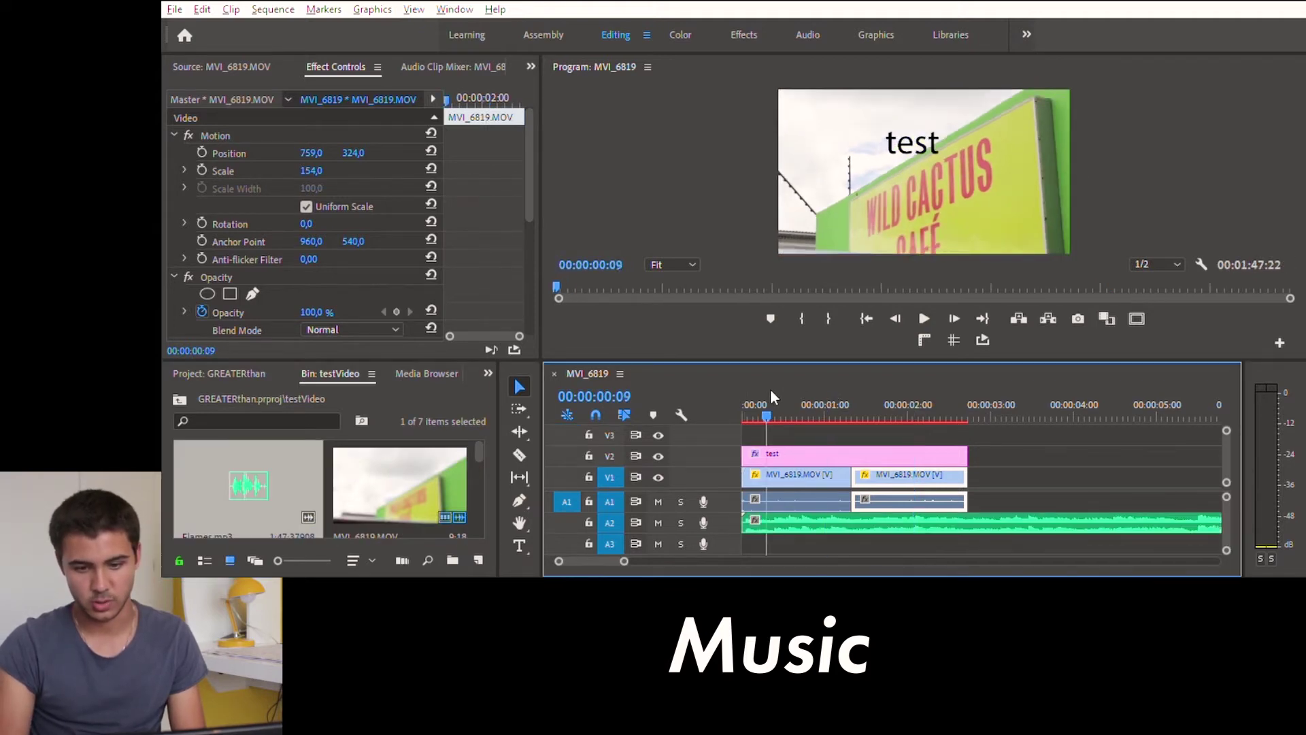
key("space")
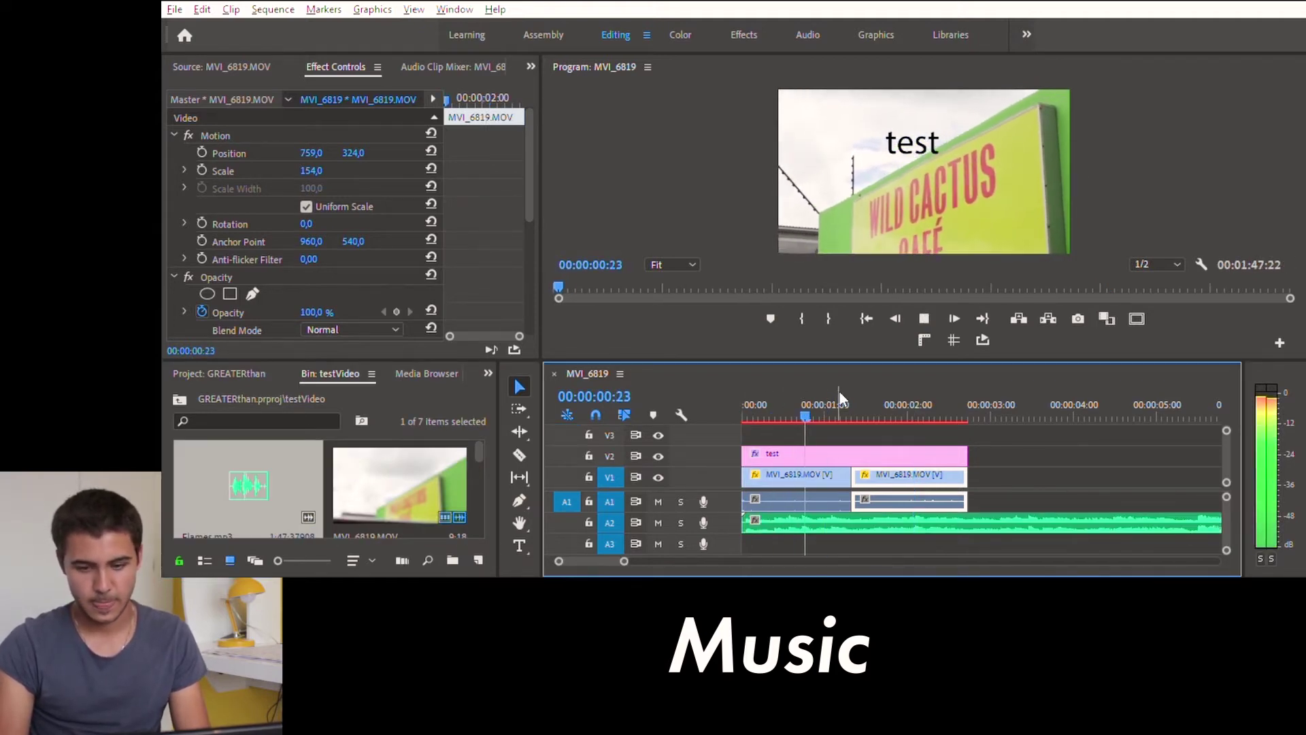
key("space")
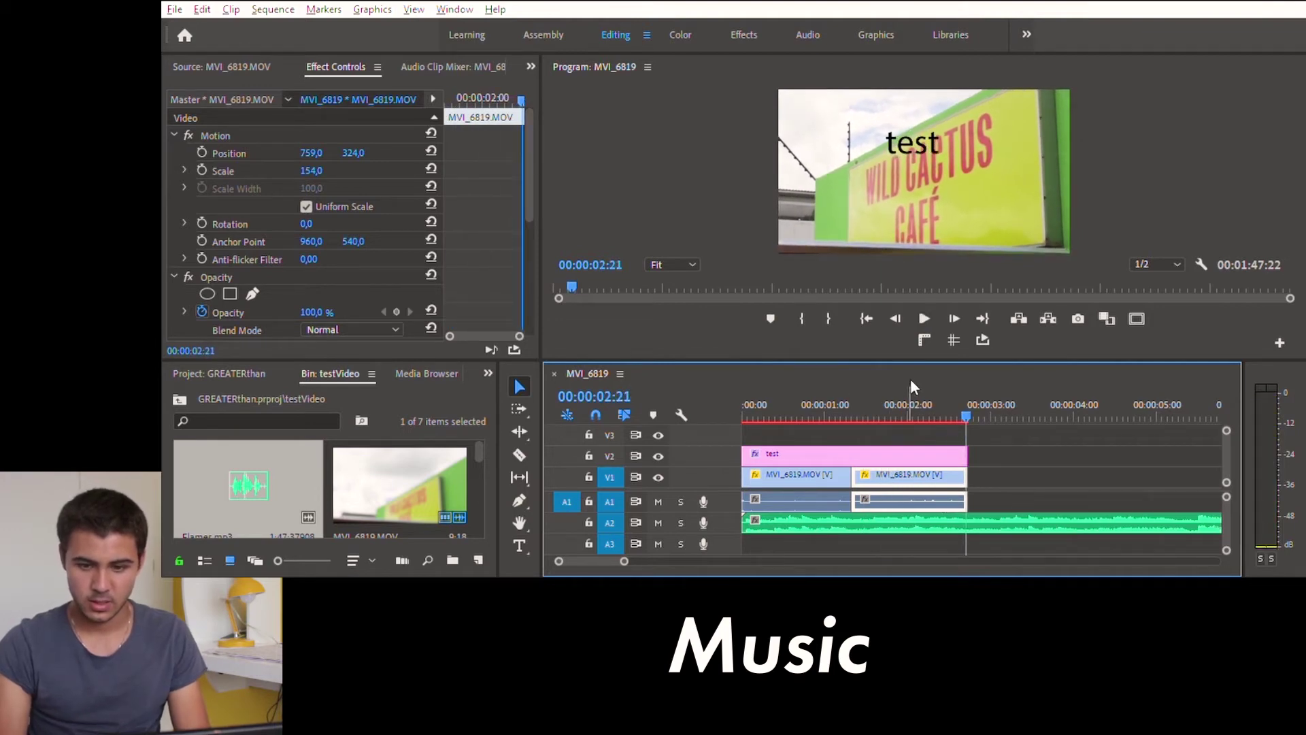
left_click(812, 403)
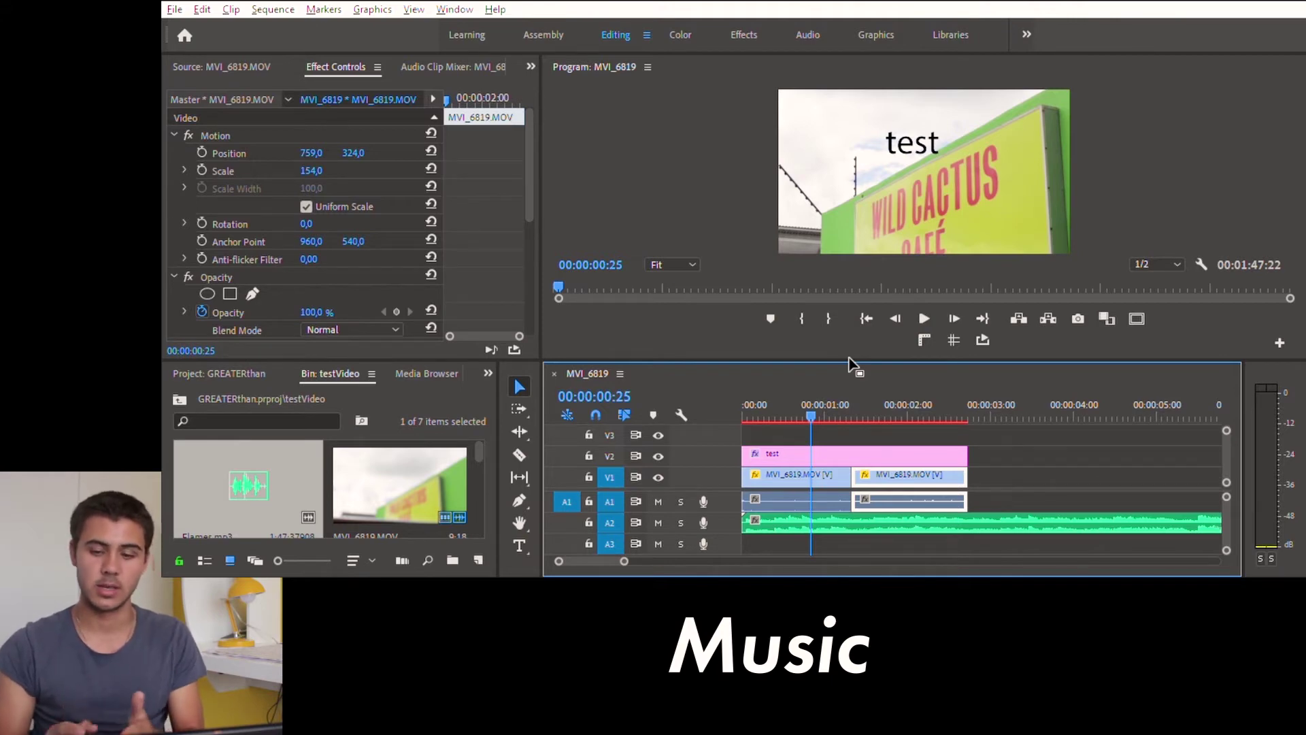
left_click_drag(815, 406, 889, 416)
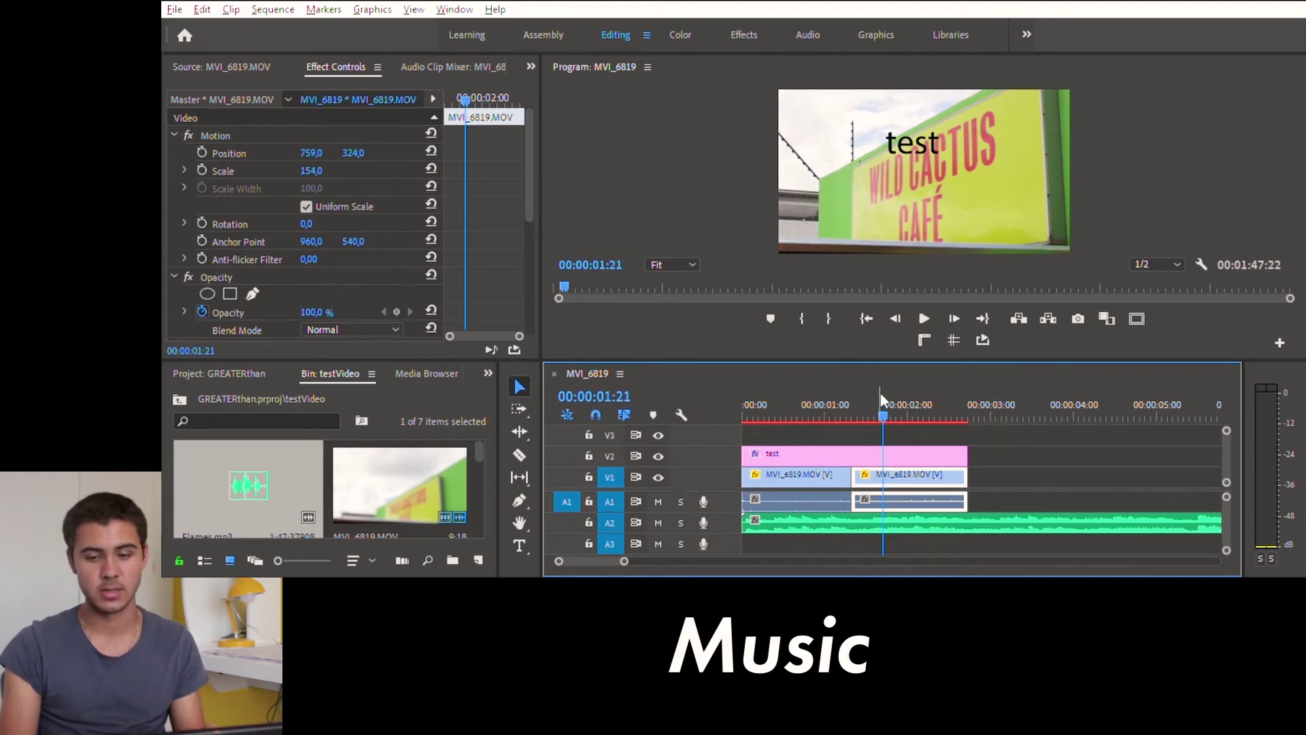
left_click_drag(881, 396, 841, 405)
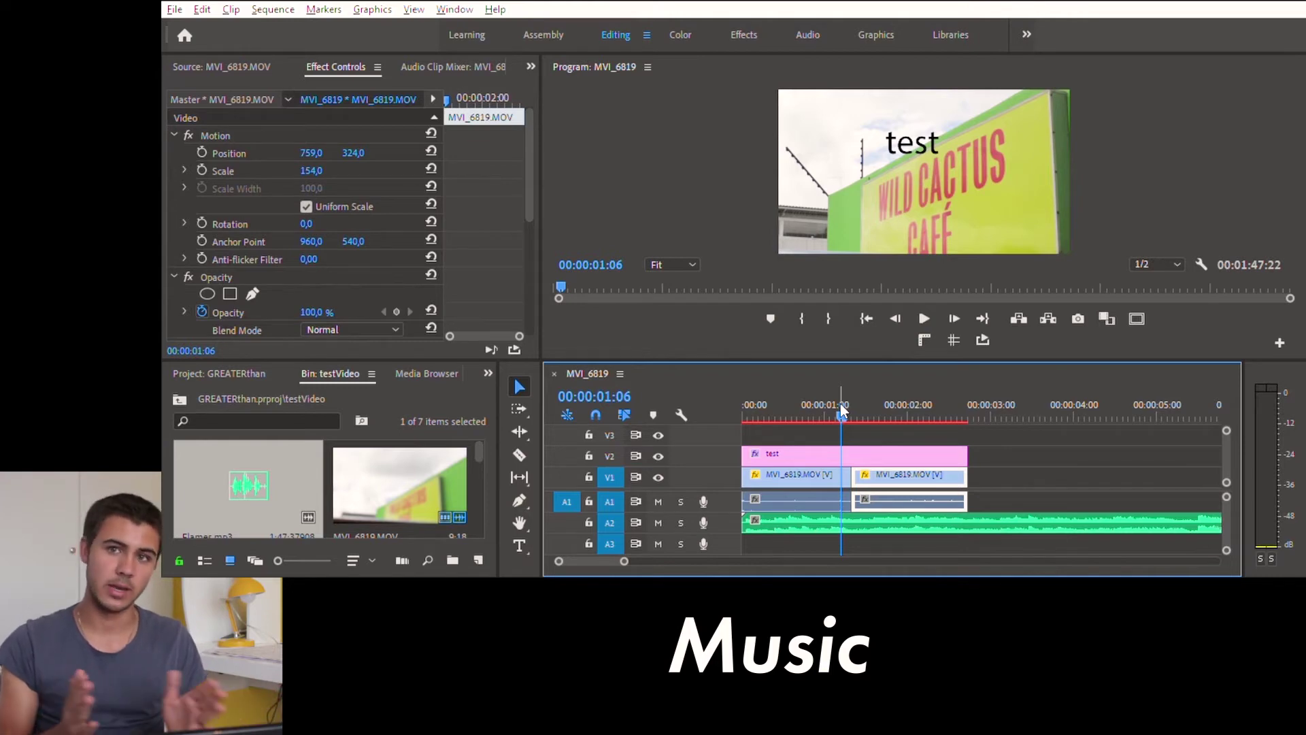
left_click_drag(839, 403, 830, 401)
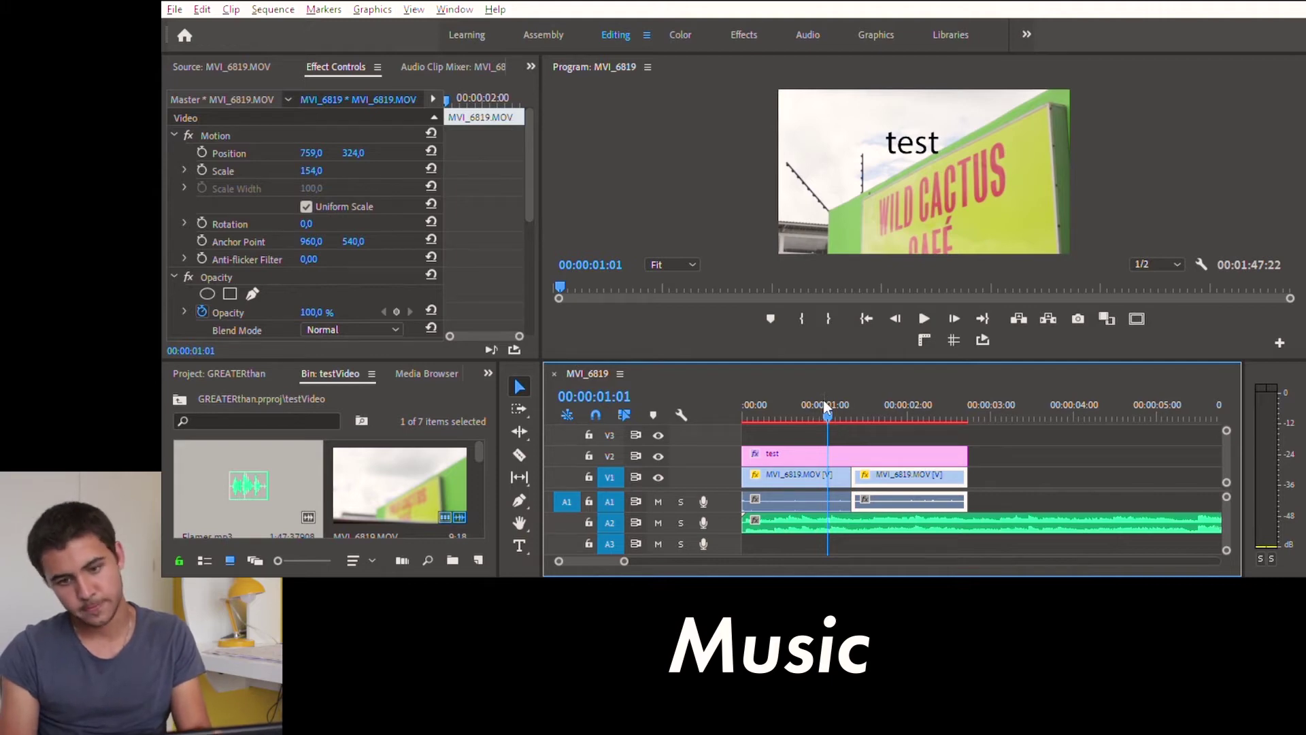
left_click_drag(826, 405, 763, 405)
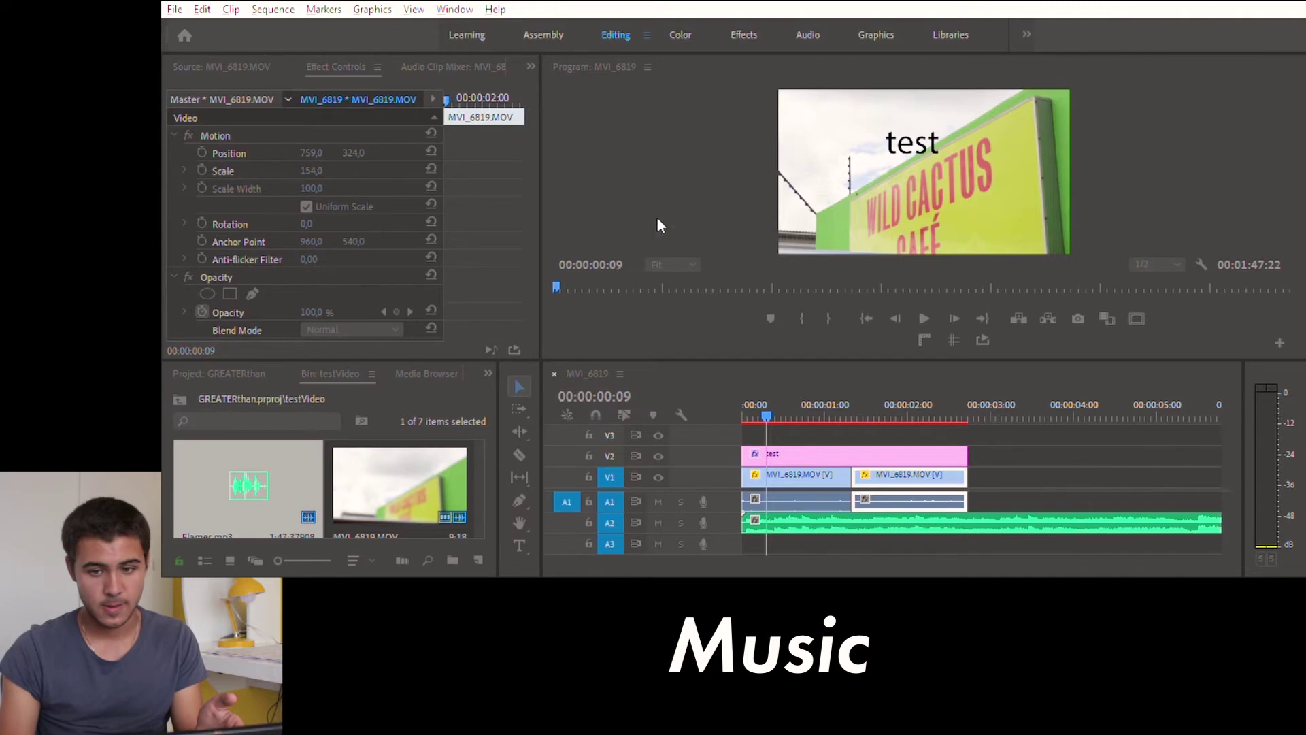
key("ctrl+alt+k")
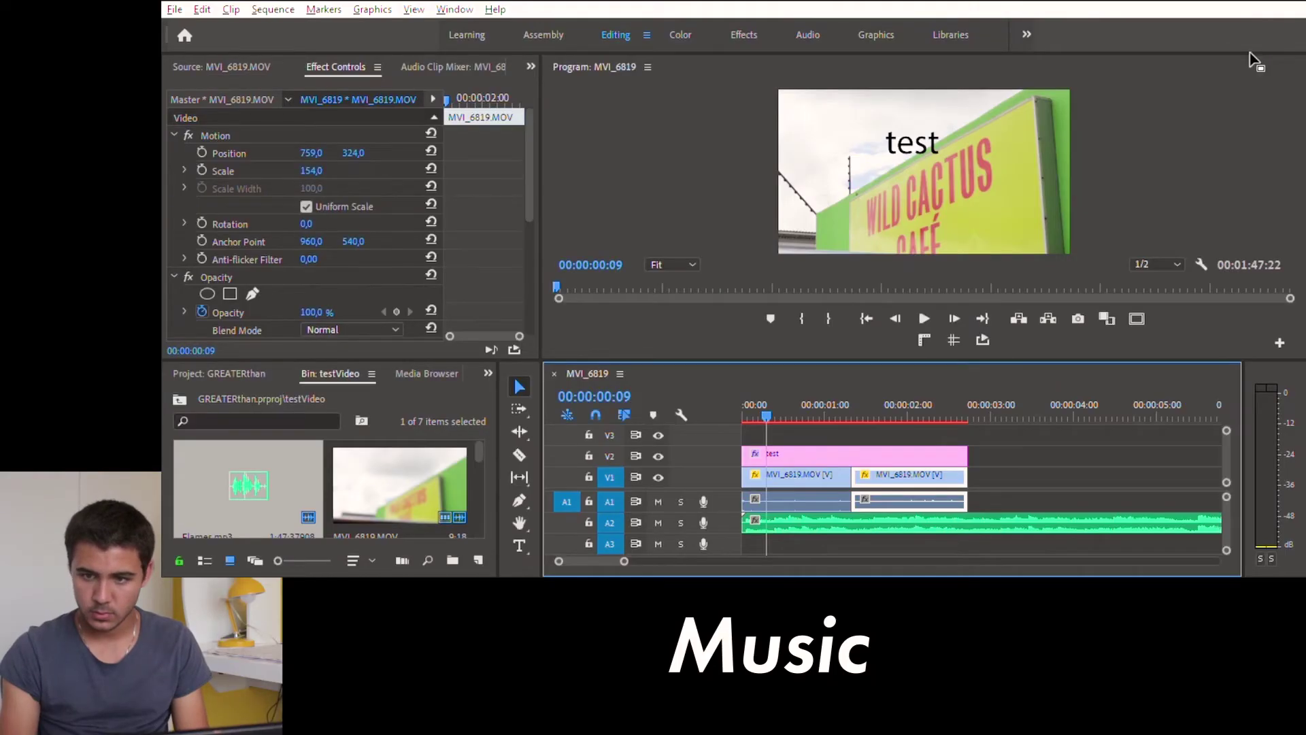
key("space")
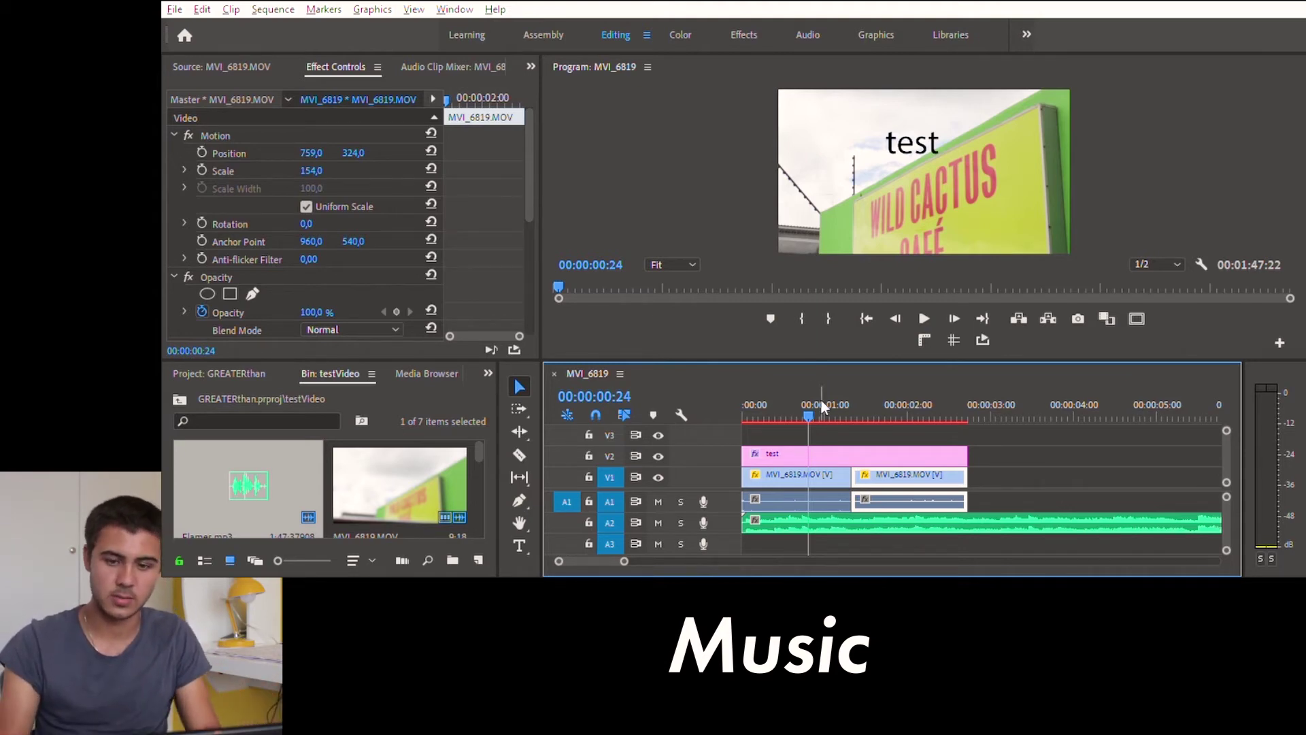
Play the sequence from 00:00:00:00 and add a series of markers on the beats of the music
key("Home")
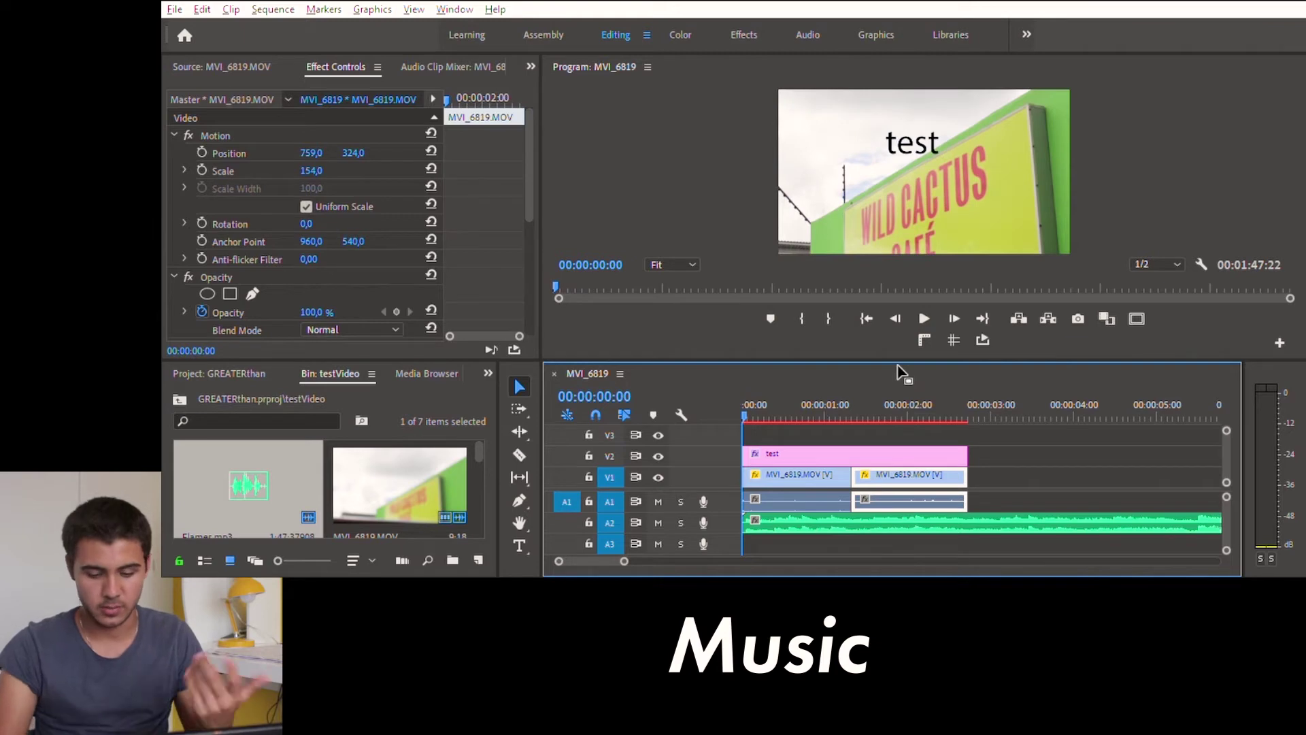
key("space")
key("m")
key("m")
key("m")
key("m")
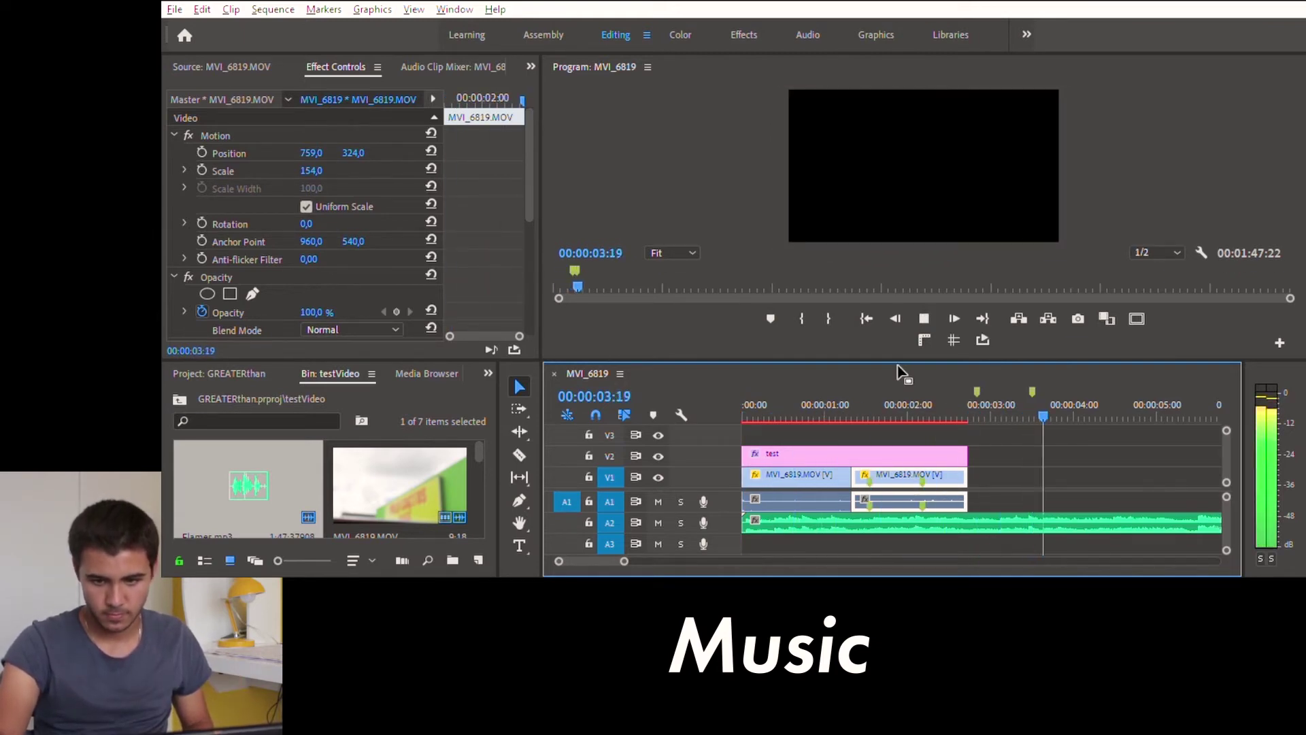
key("m")
key("m")
key("m")
key("m")
key("space")
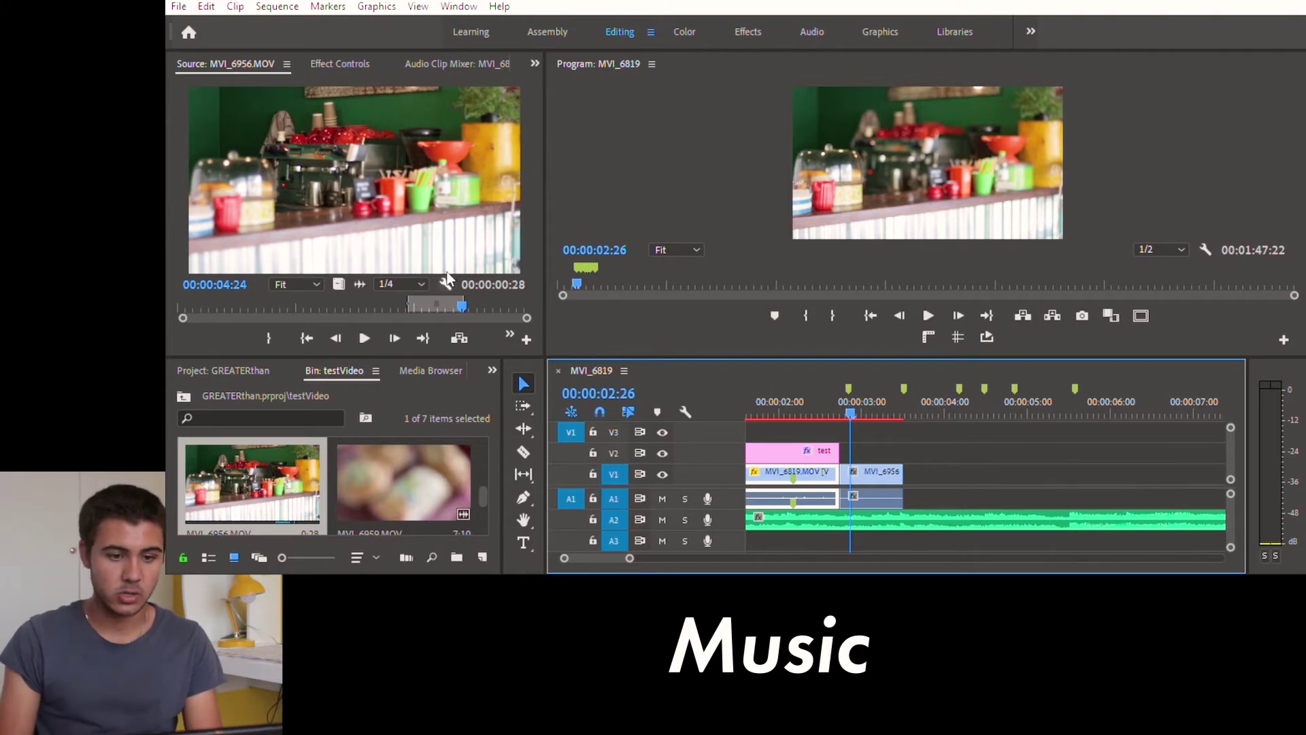
Place the marked range of MVI_6956.MOV after the last MVI_6819.MOV clip on V1 and trim its end to the second sequence marker
left_click_drag(370, 163, 841, 471)
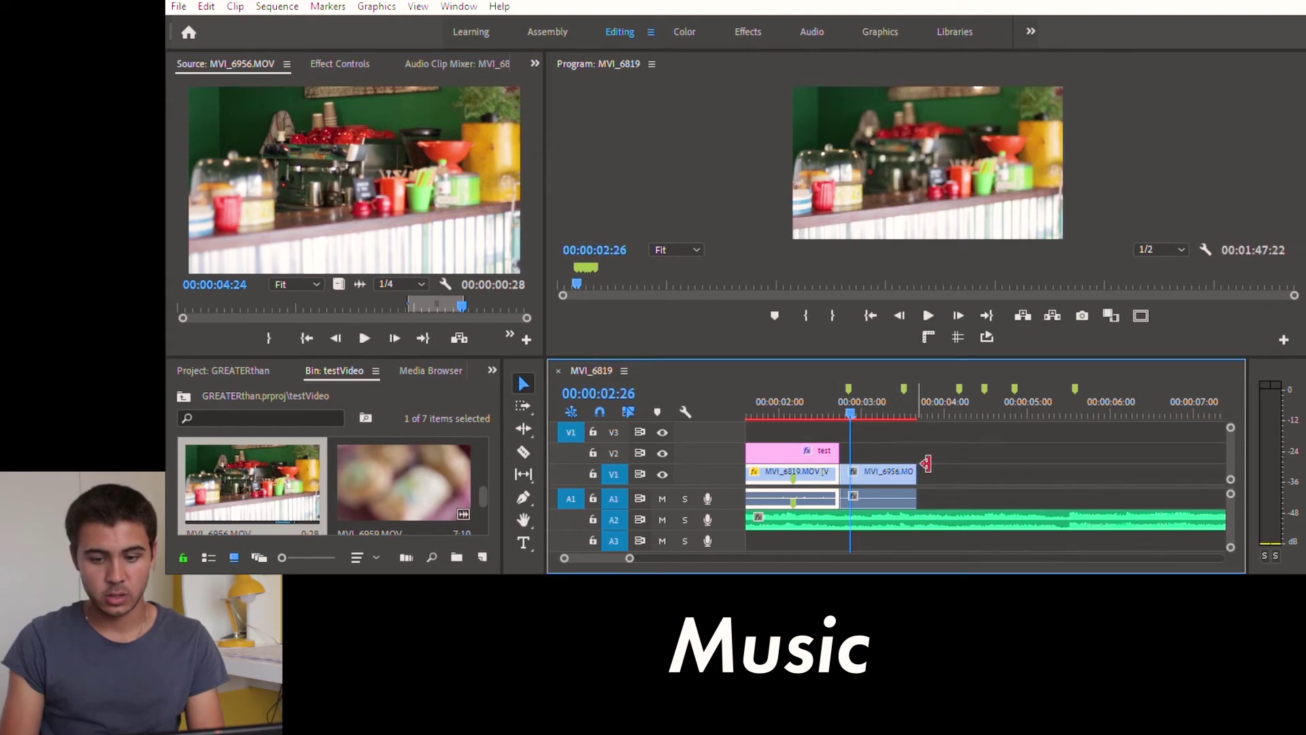
mouse_move(920, 464)
left_mouse_down()
mouse_move(894, 459)
mouse_move(910, 456)
left_mouse_up()
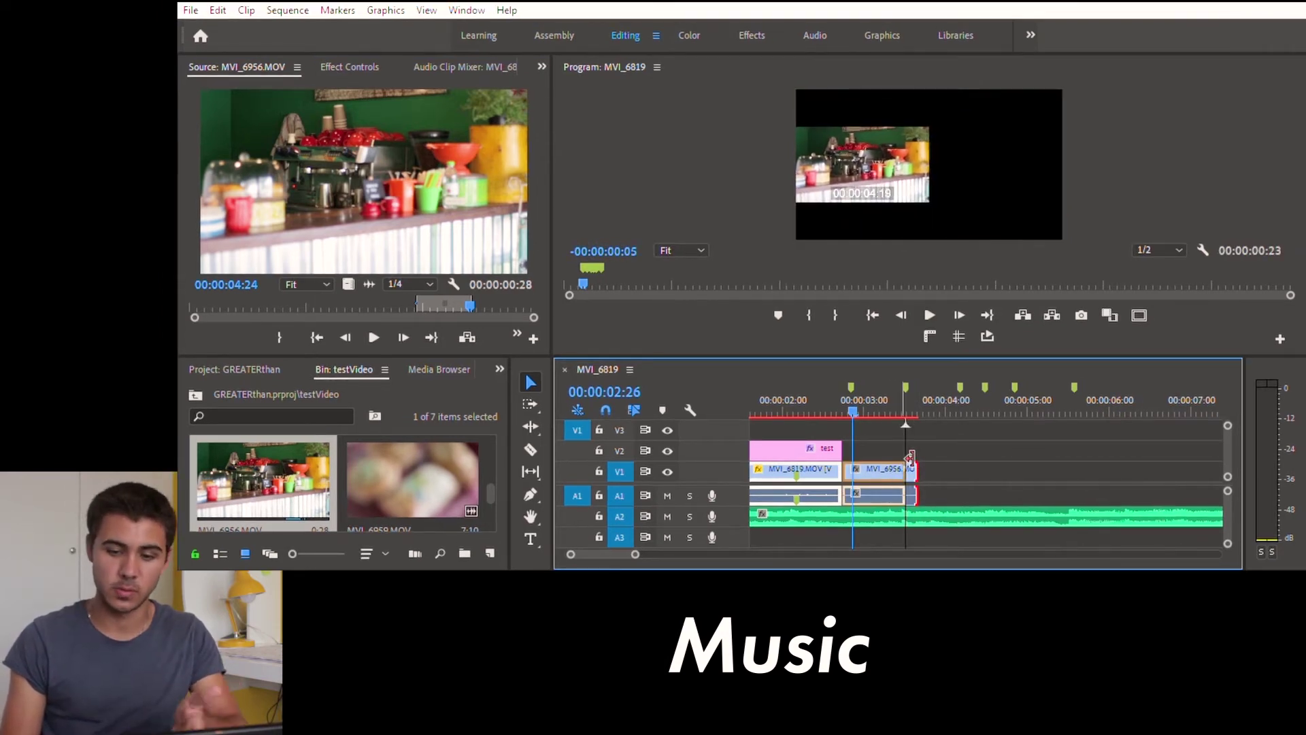
left_click_drag(910, 457, 909, 457)
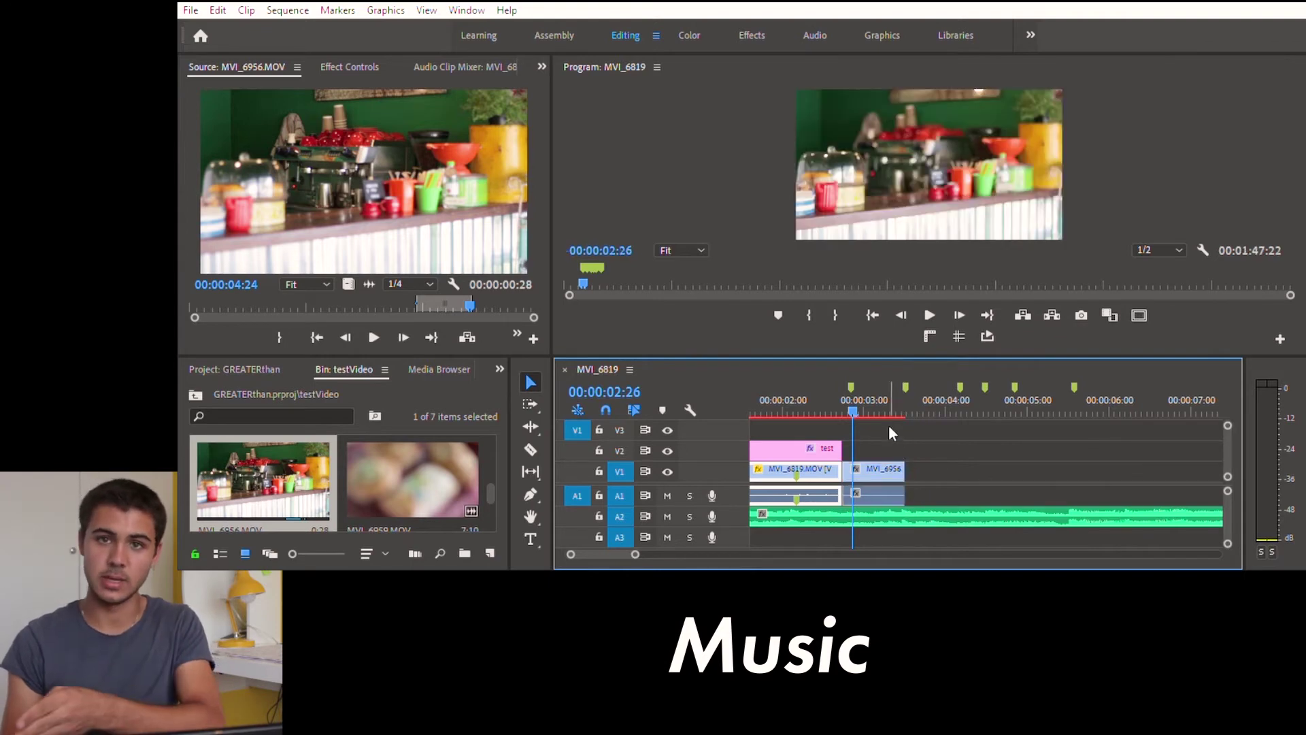
Add MVI_6959.MOV after the MVI_6956.MOV clip on V1, cut it at the third sequence marker and delete the remainder
left_click(400, 472)
double_click(400, 473)
left_click_drag(367, 197, 909, 468)
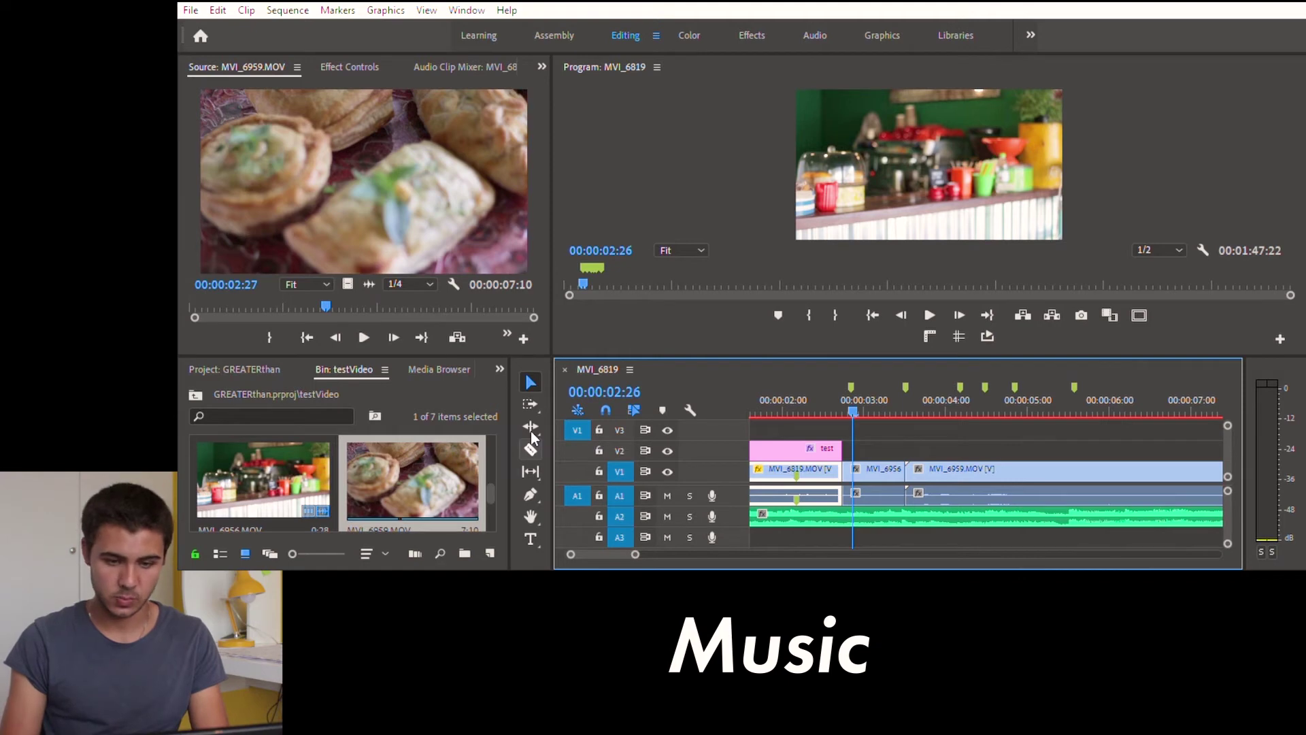
key("c")
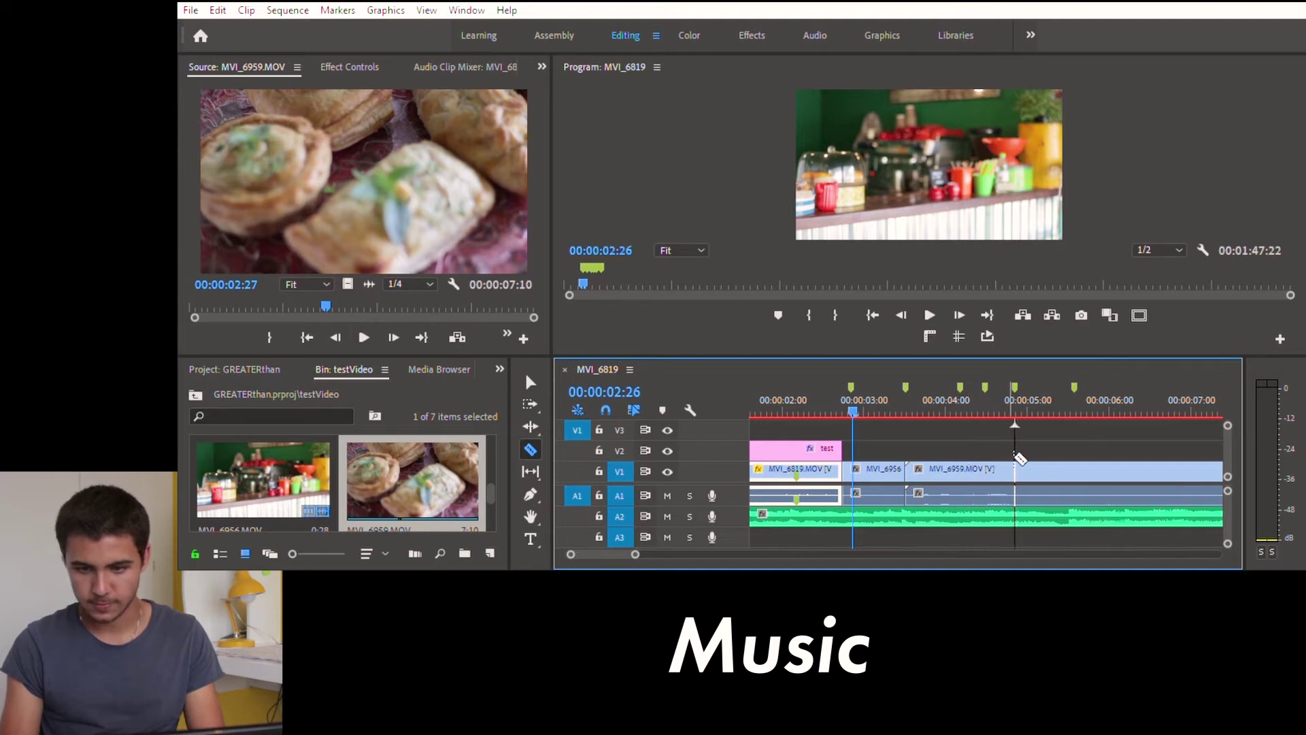
left_click(967, 469)
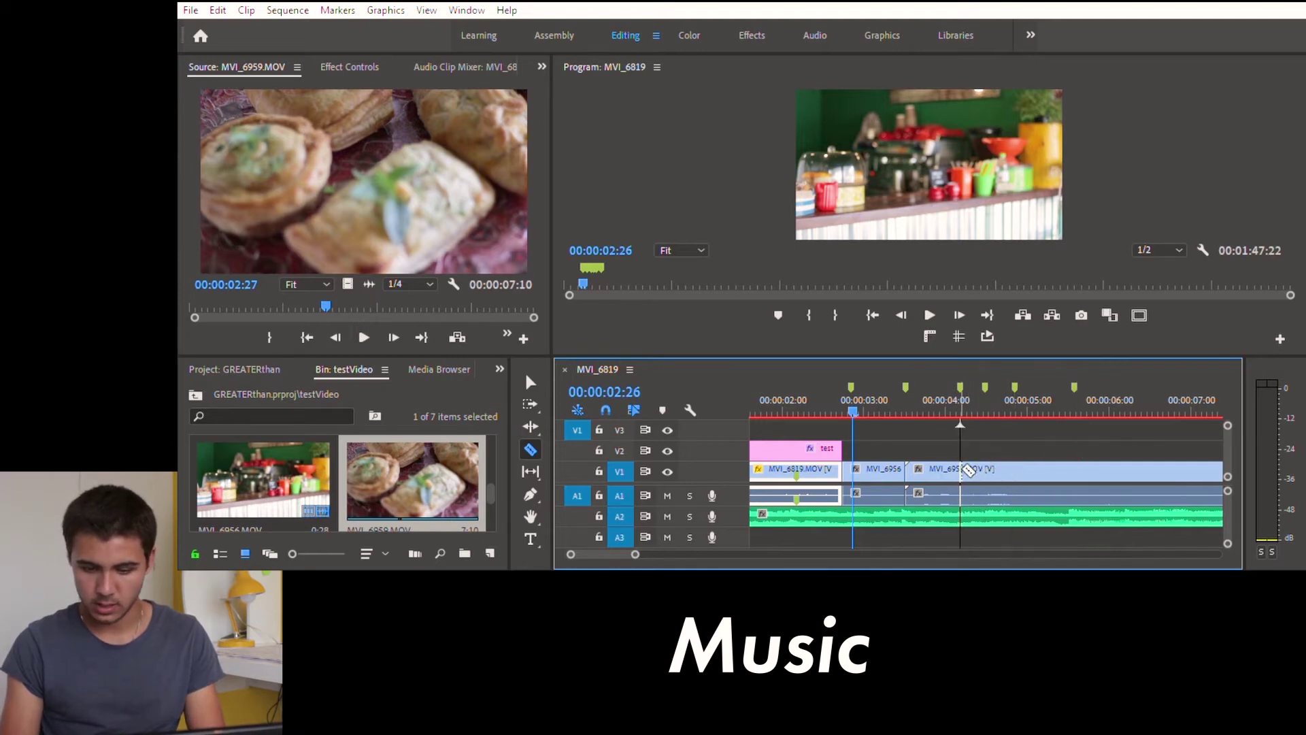
key("v")
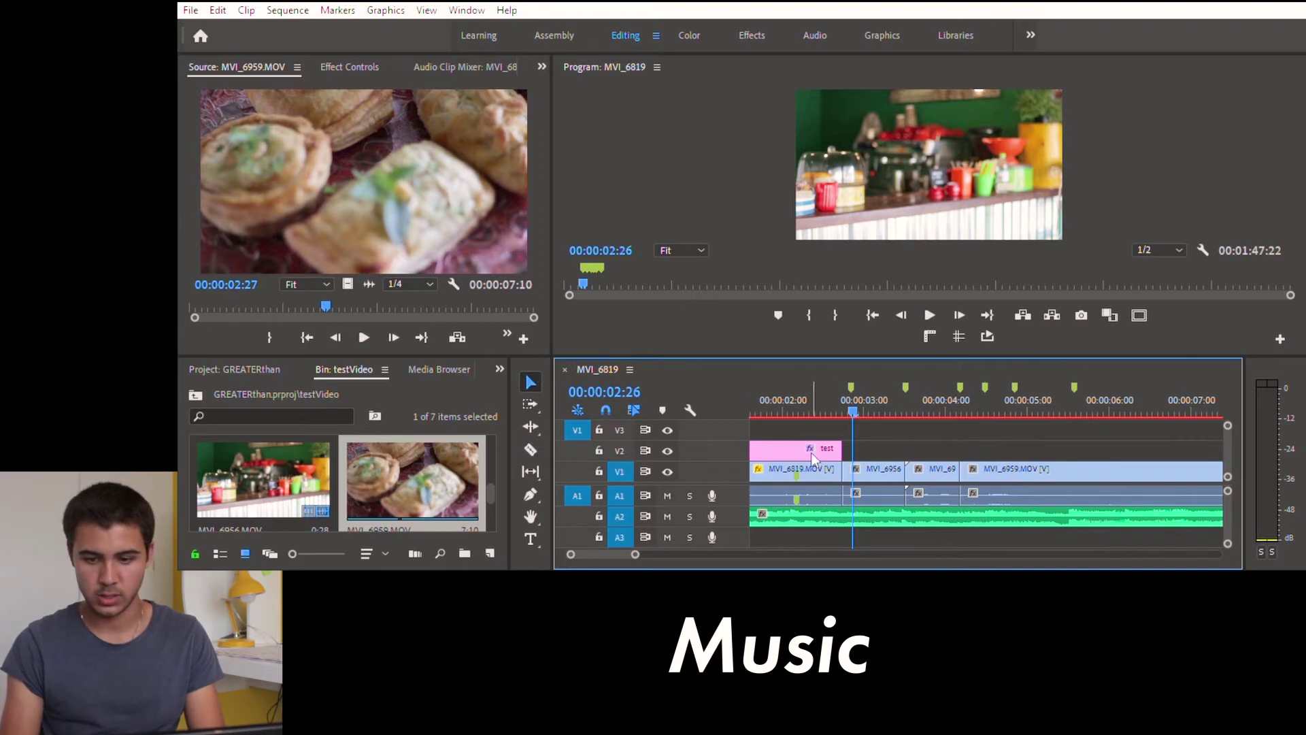
left_click(982, 464)
key("Delete")
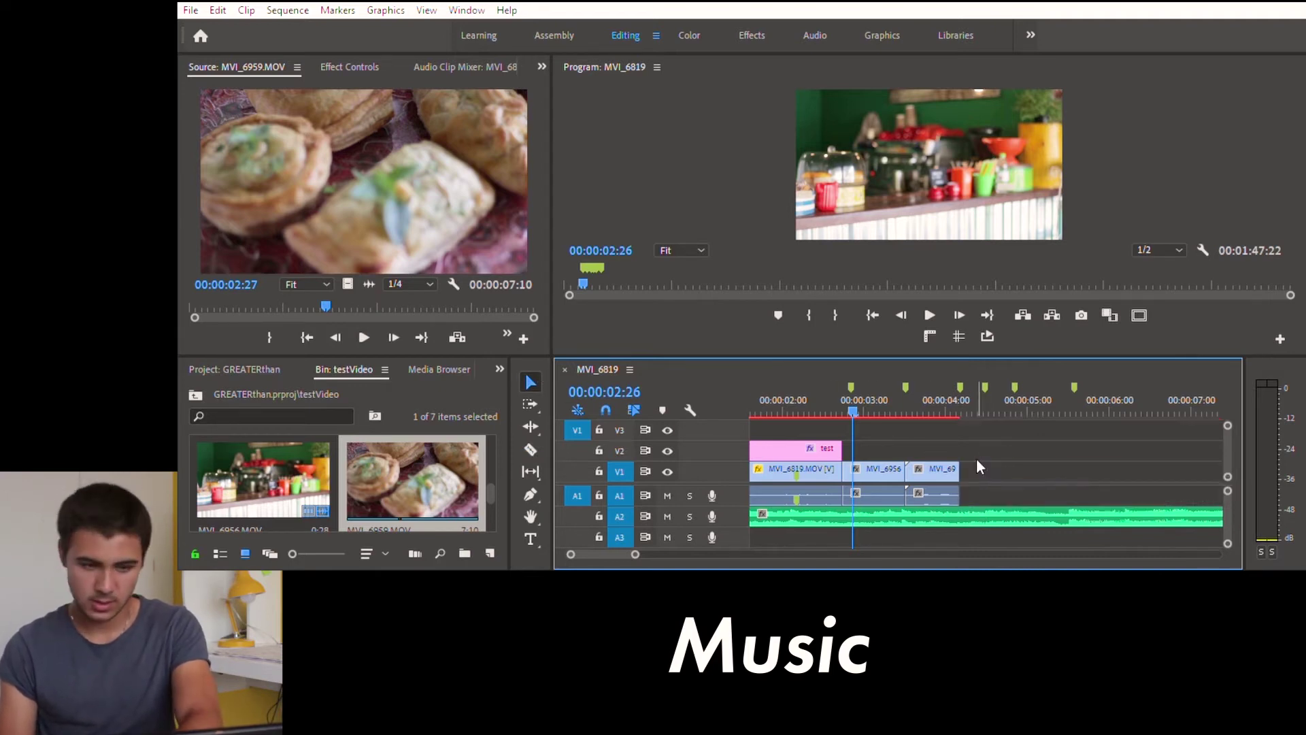
Place MVI_6964.MOV on V1 at the third sequence marker and cut it at the fourth and fifth markers
scroll(381, 450, "down", 3)
double_click(275, 451)
left_click_drag(345, 149, 966, 473)
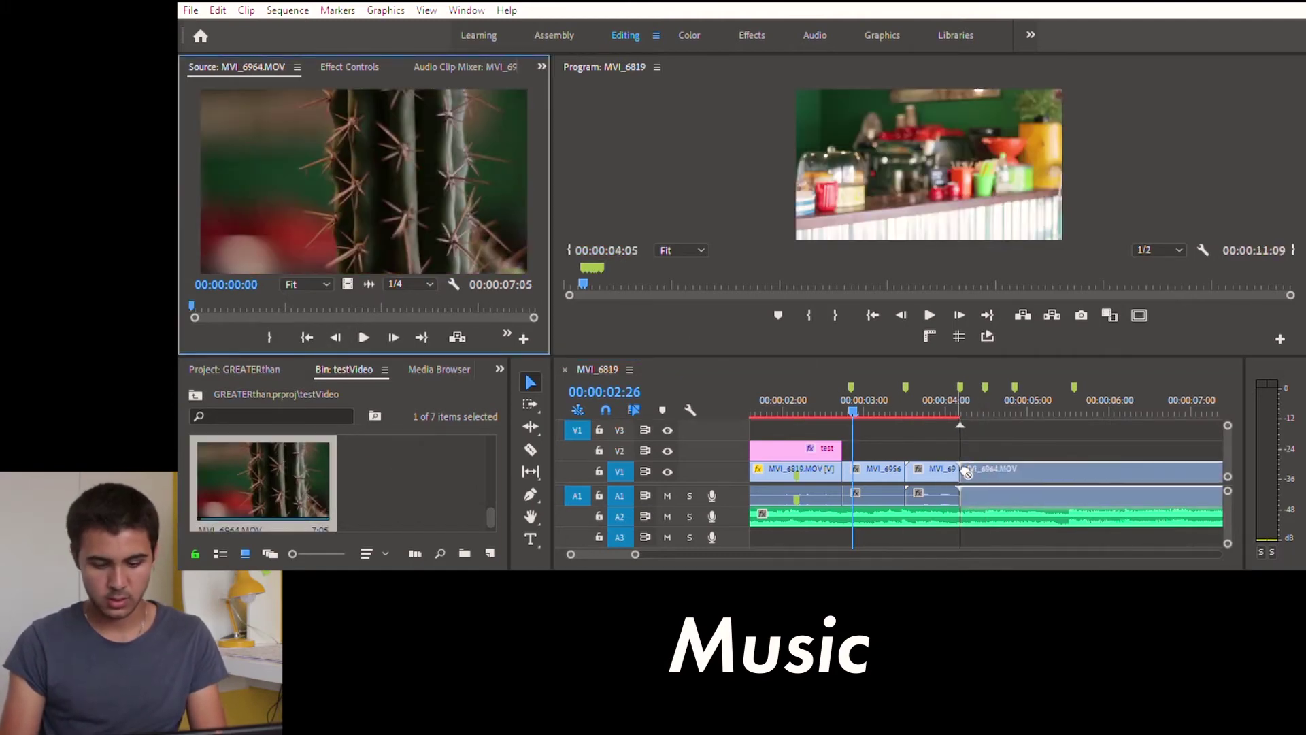
key("c")
left_click(985, 469)
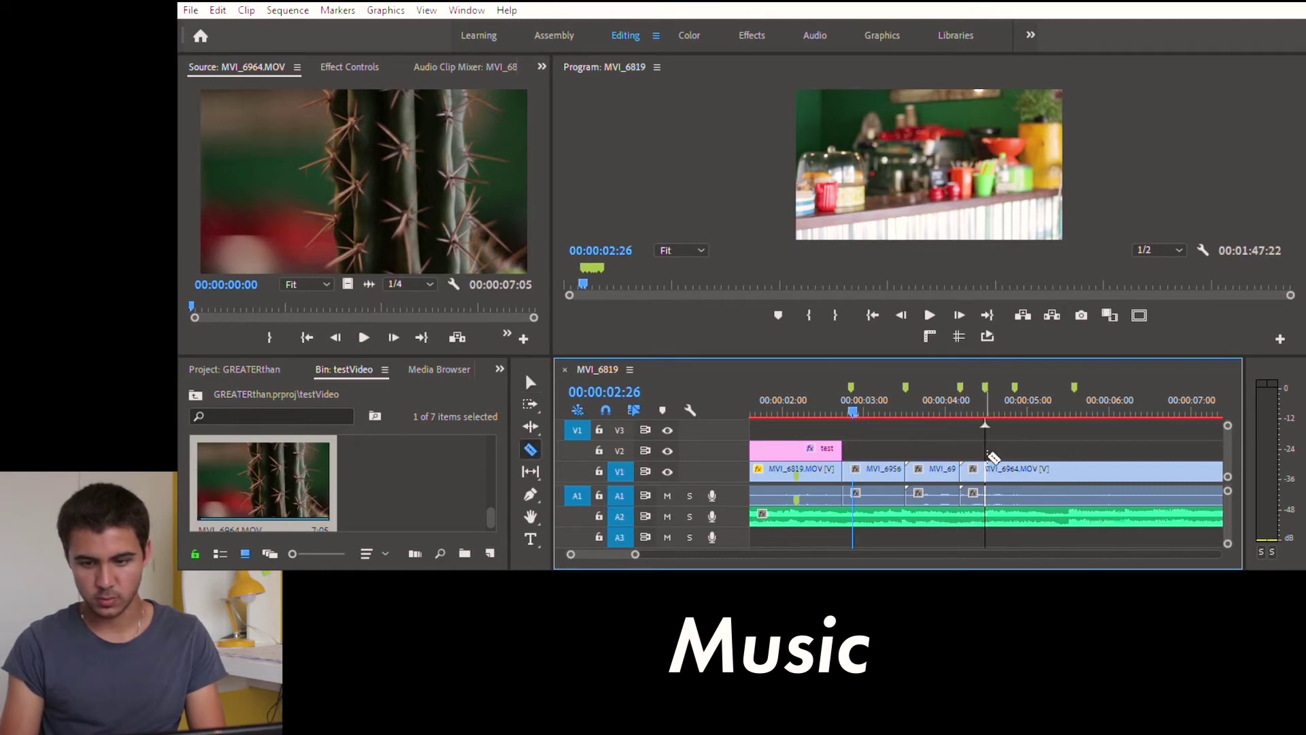
left_click(993, 465)
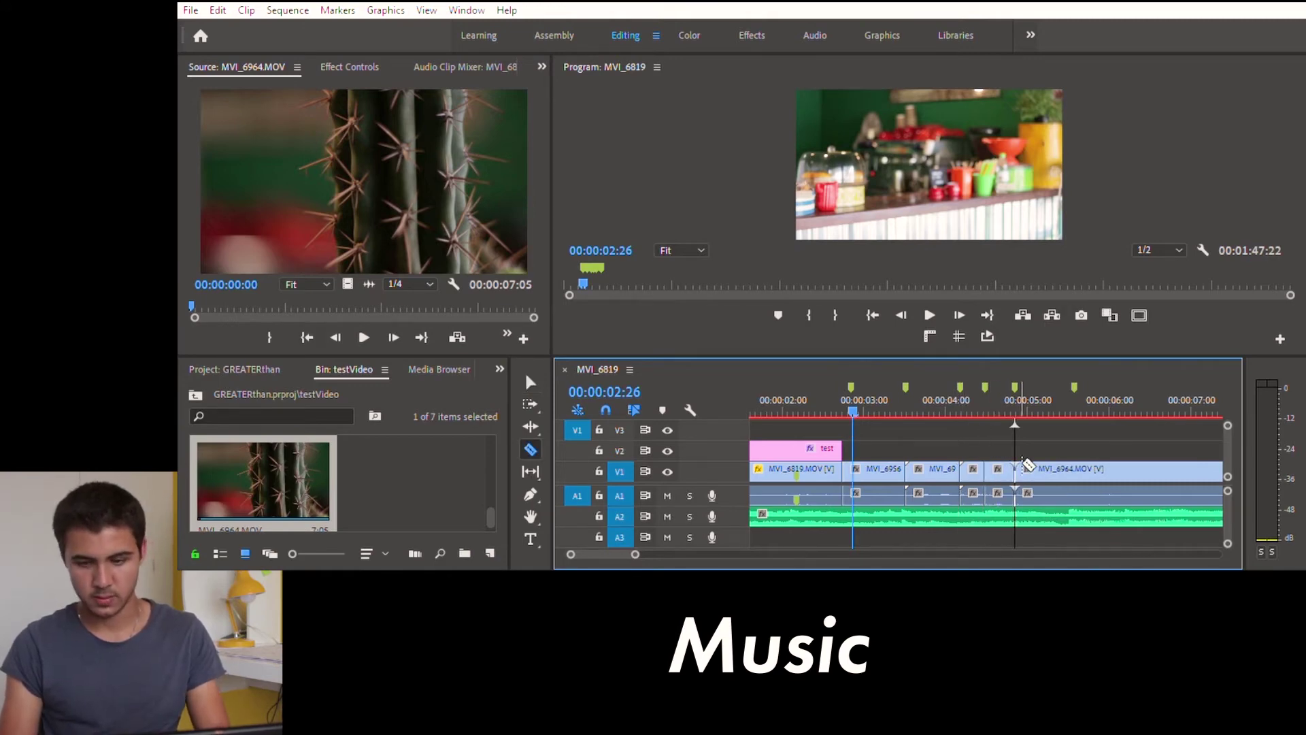
left_click(1027, 465)
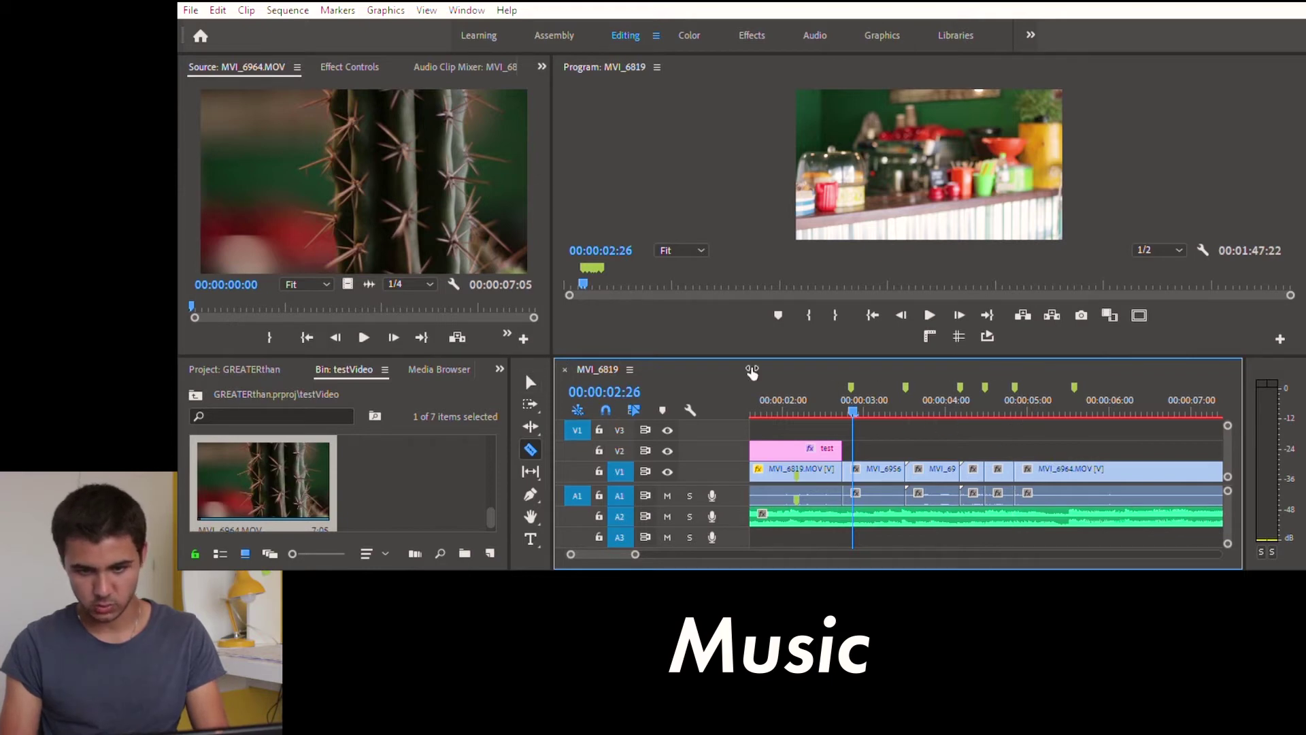
Delete the MVI_6964.MOV segment between the fourth and fifth sequence markers, leaving a gap
key("v")
left_click(999, 476)
key("Delete")
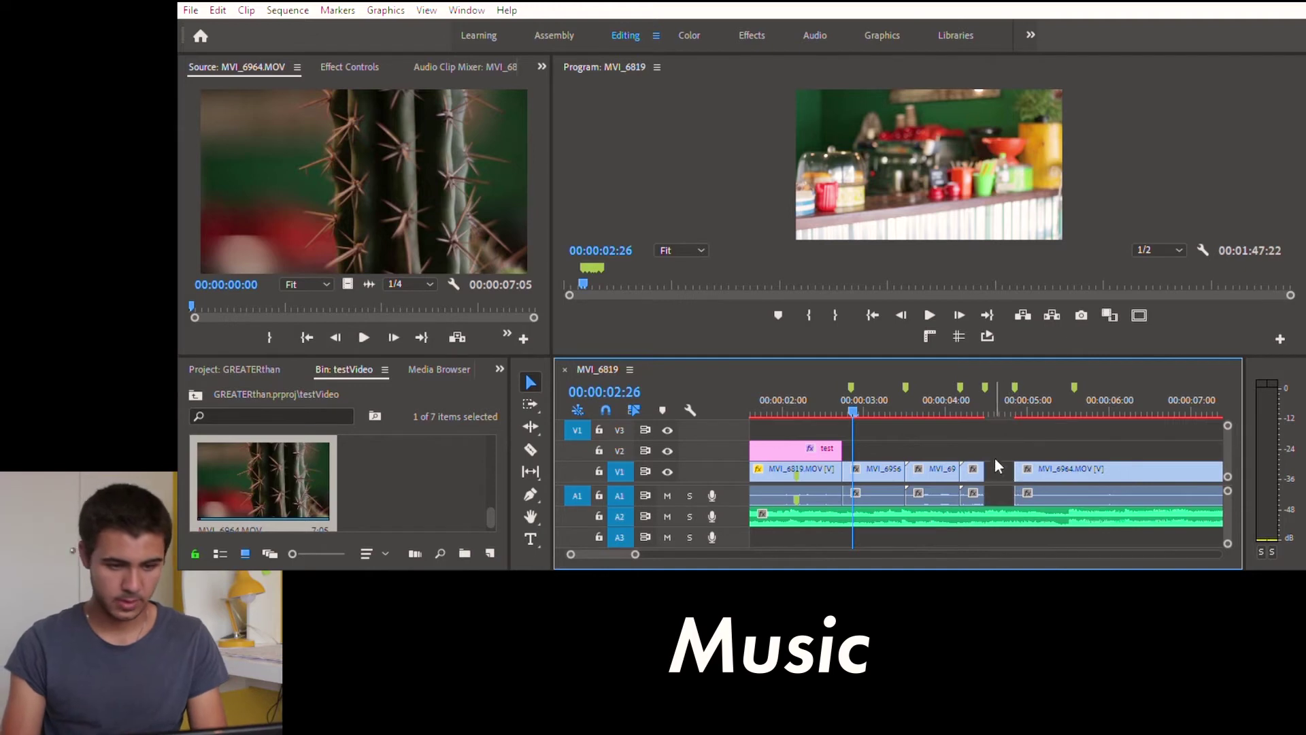
Open MVI_6955.MOV from the bin and mark a range starting at 00:00:09:04 and ending about two seconds later
scroll(343, 466, "up", 3)
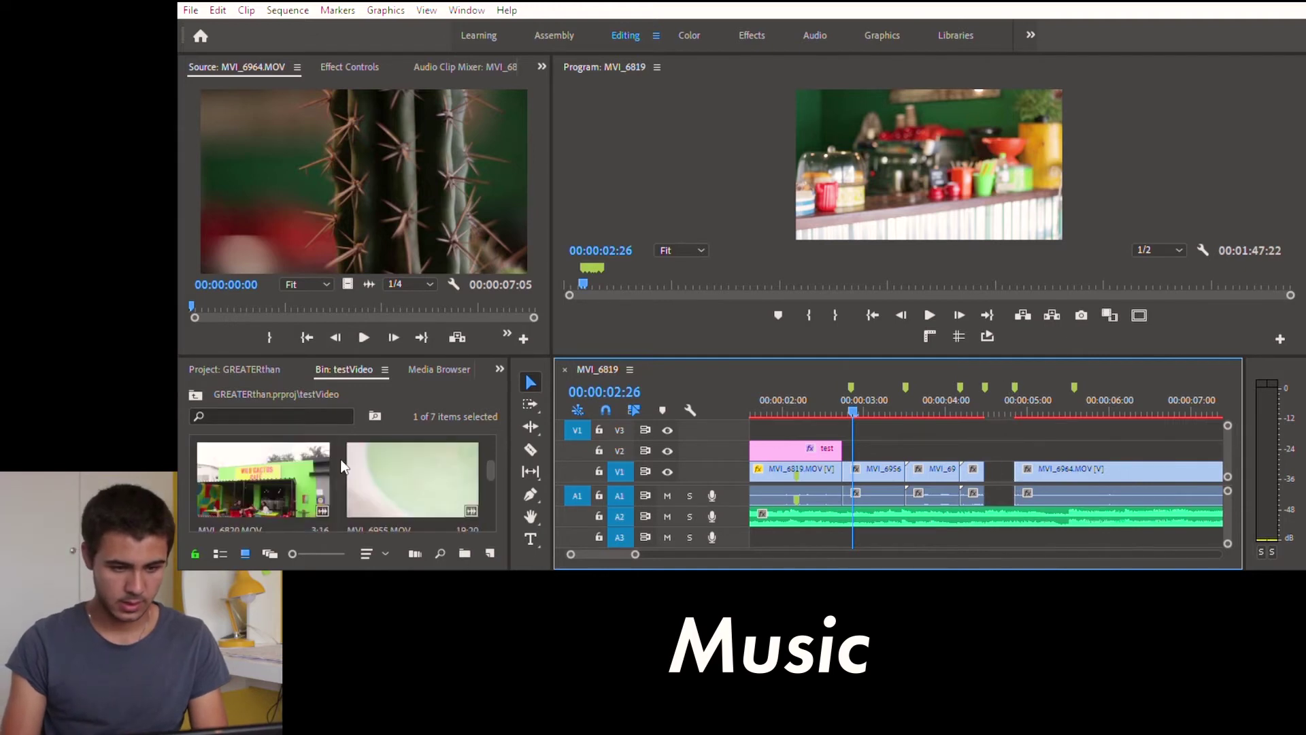
double_click(408, 456)
left_click_drag(787, 370, 254, 188)
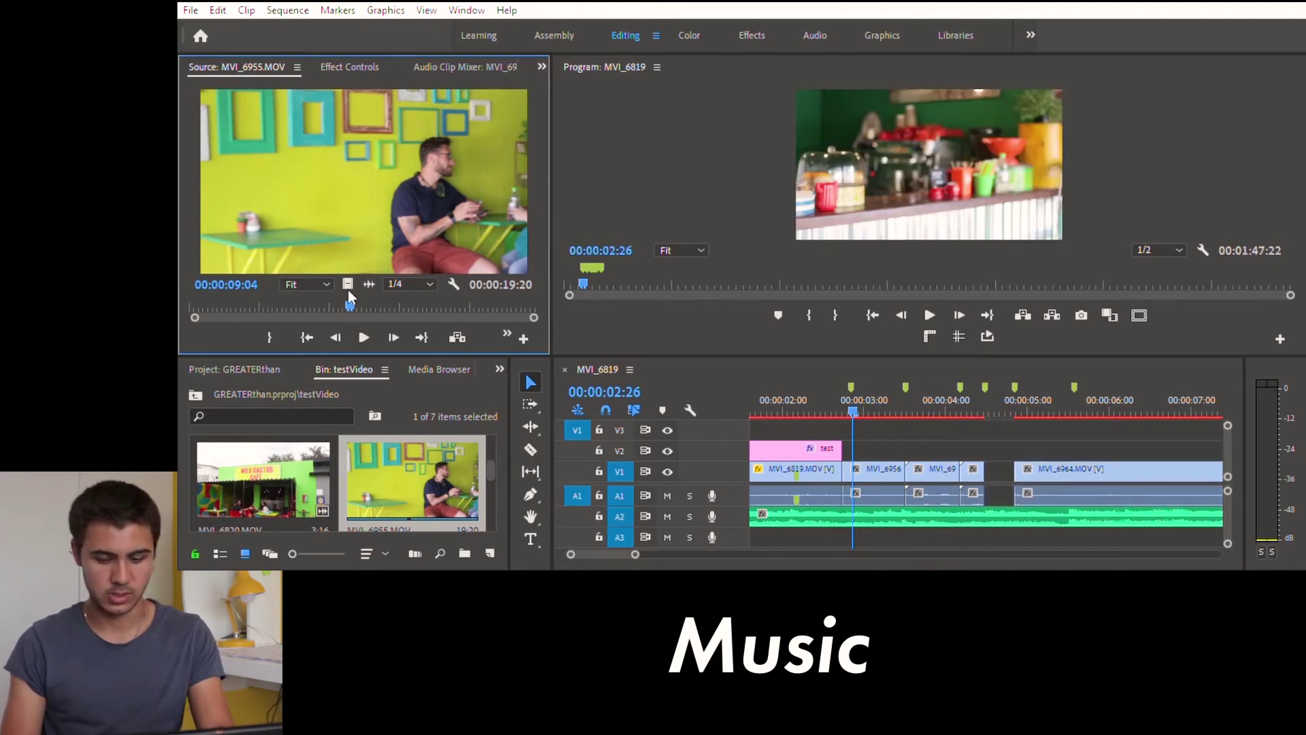
key("i")
key("space")
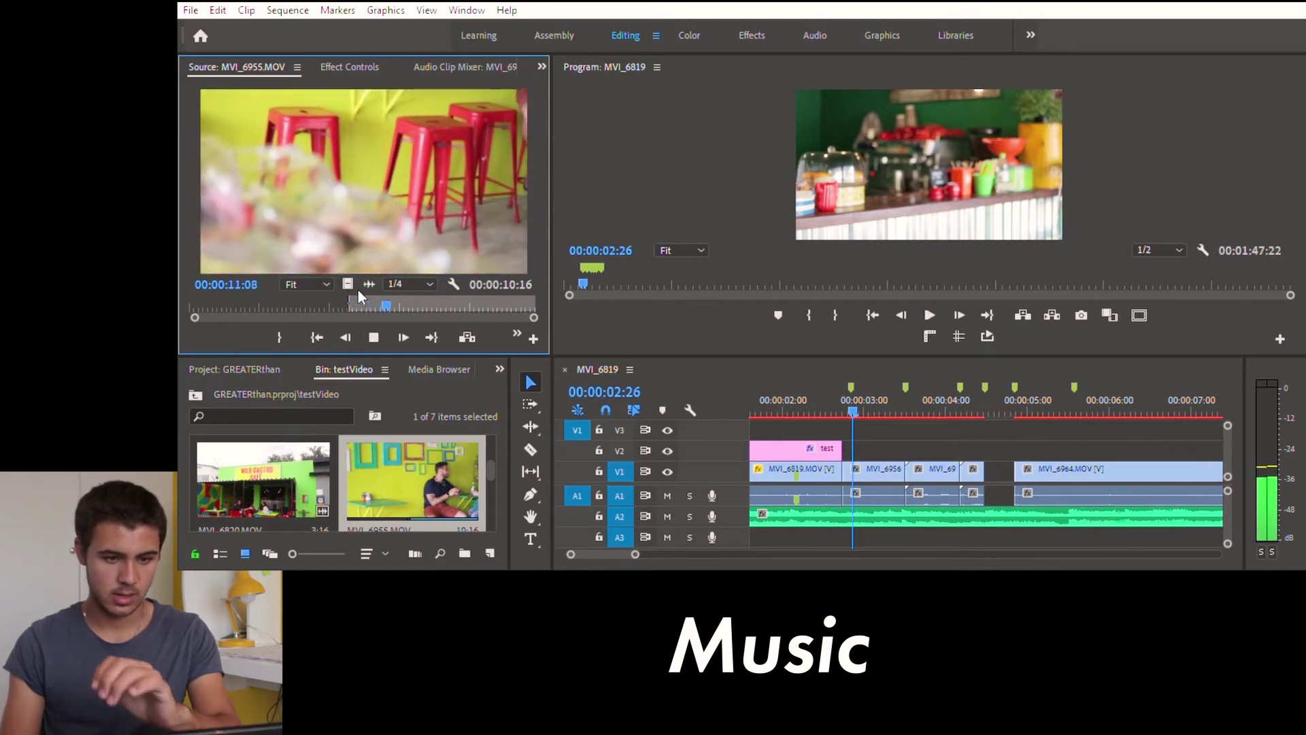
key("o")
key("space")
Insert the marked MVI_6955.MOV range at the fourth sequence marker on V1 and ripple-trim its end to the fifth marker
key("b")
left_click_drag(1015, 469, 995, 468)
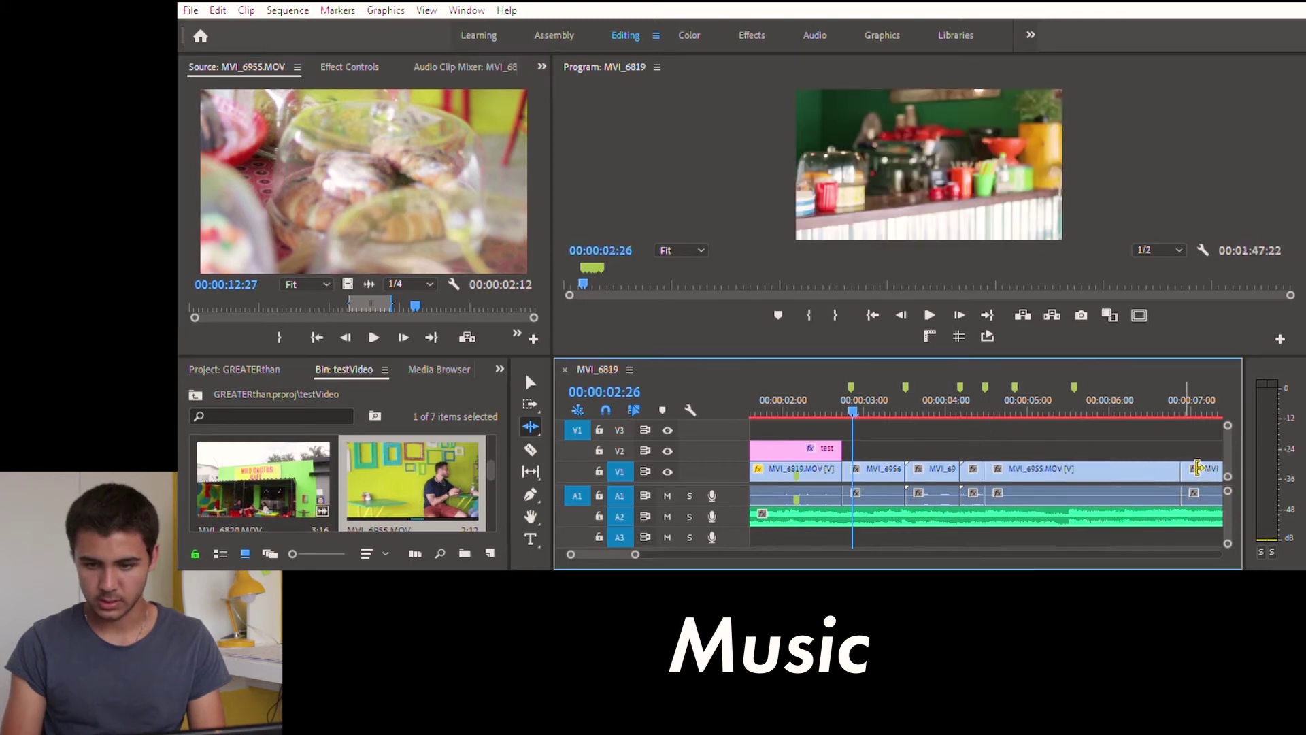
left_click_drag(1180, 468, 1022, 467)
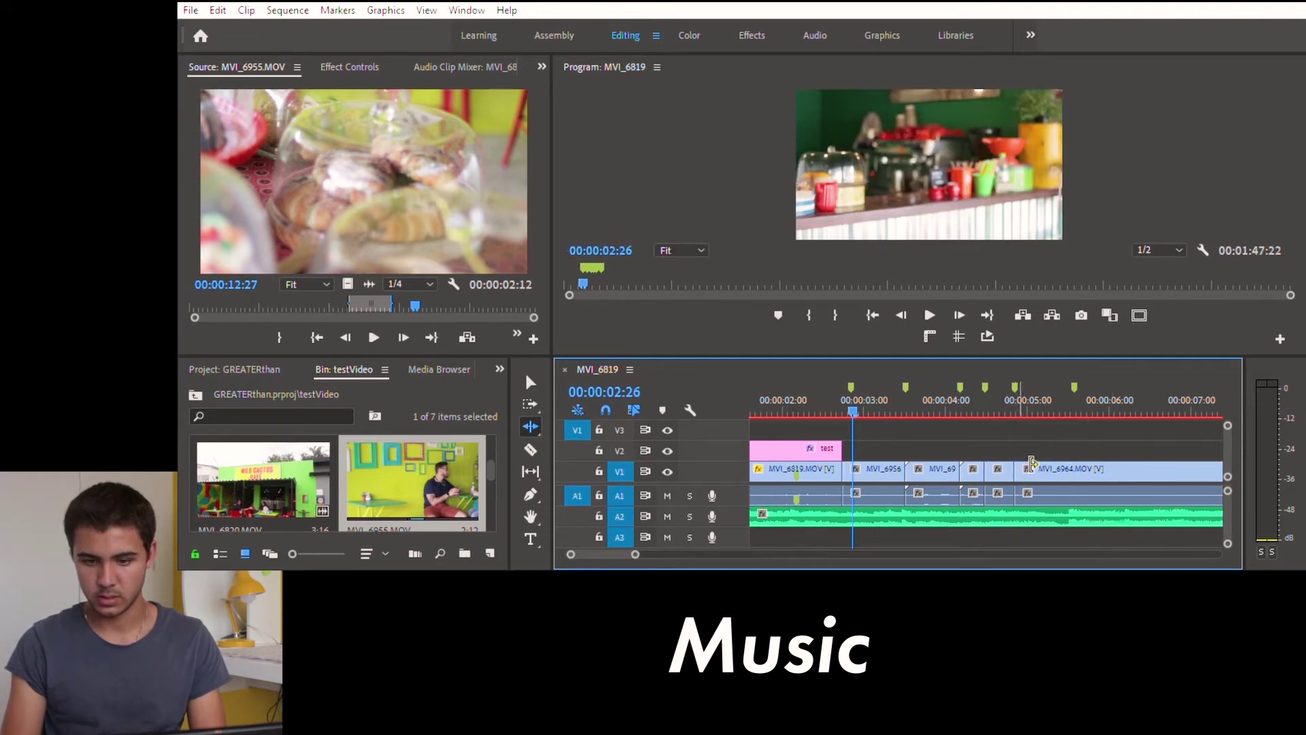
Play the sequence from about 00:00:02:27 to check the cuts against the music, and return to the Selection tool
left_click_drag(977, 411, 859, 410)
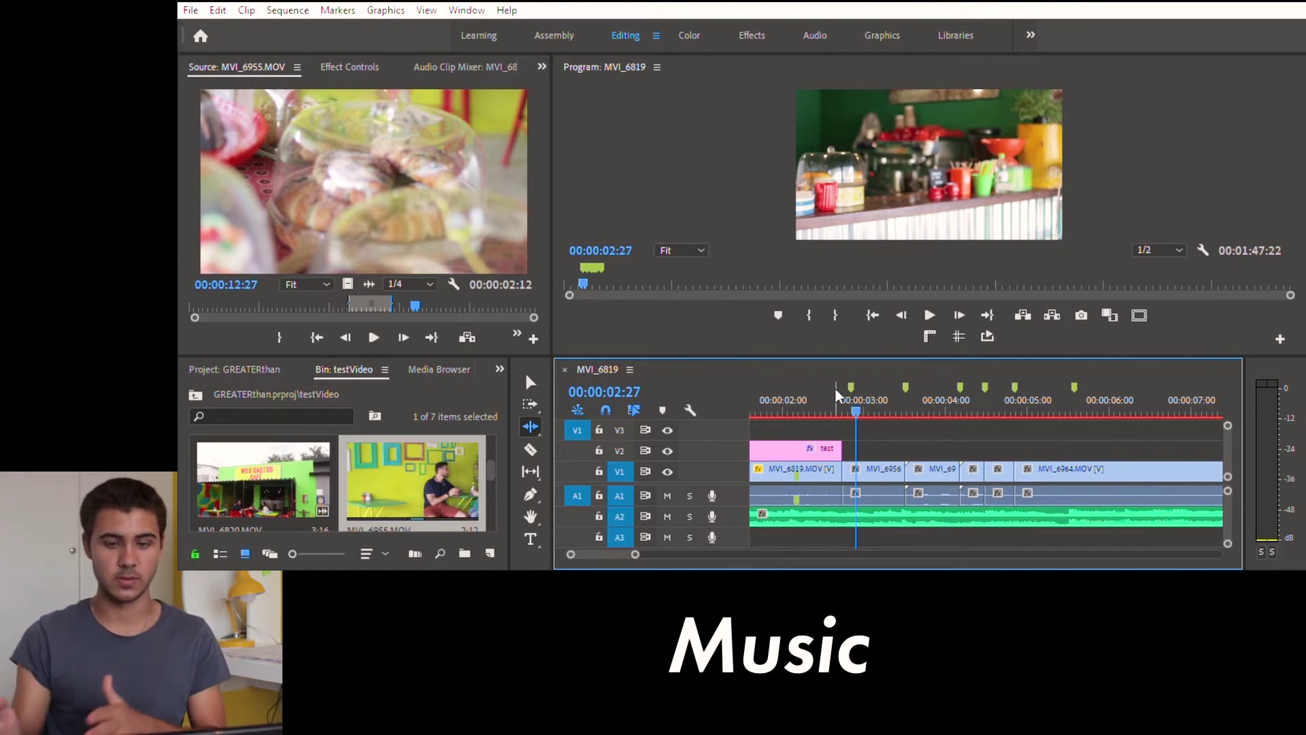
key("space")
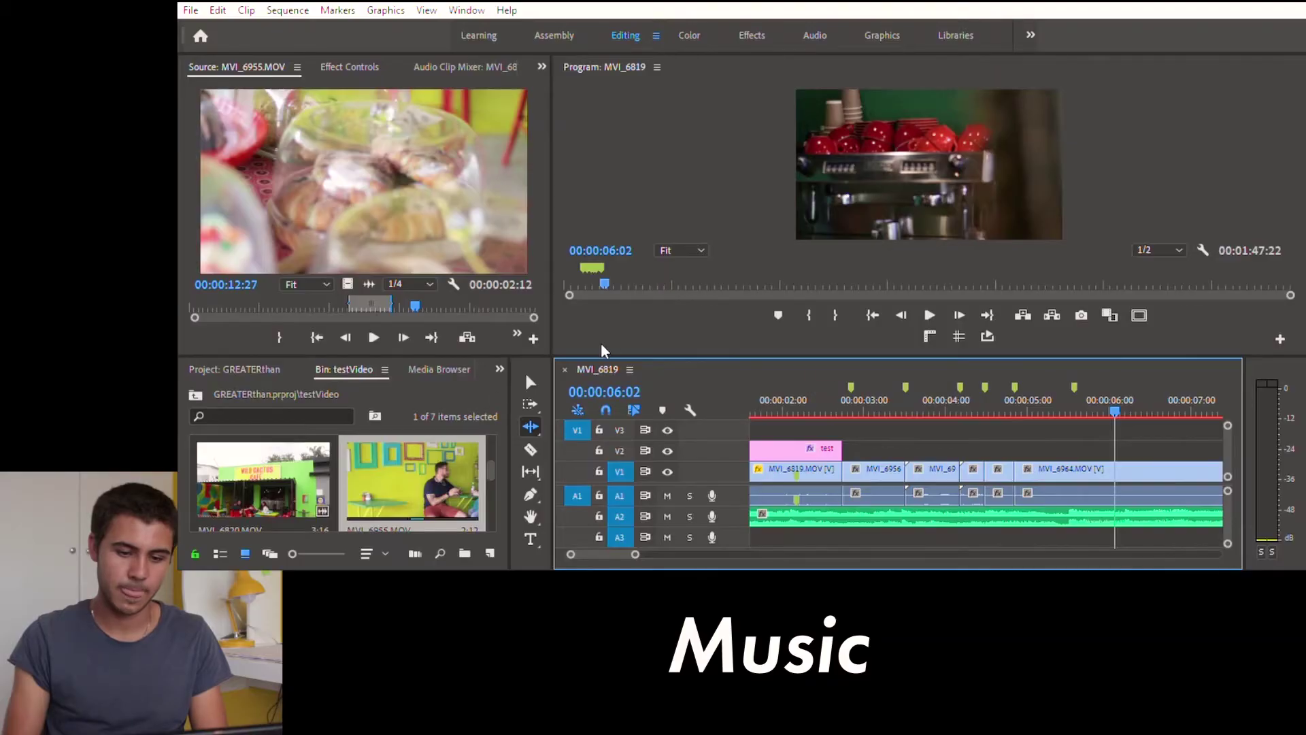
left_click(532, 381)
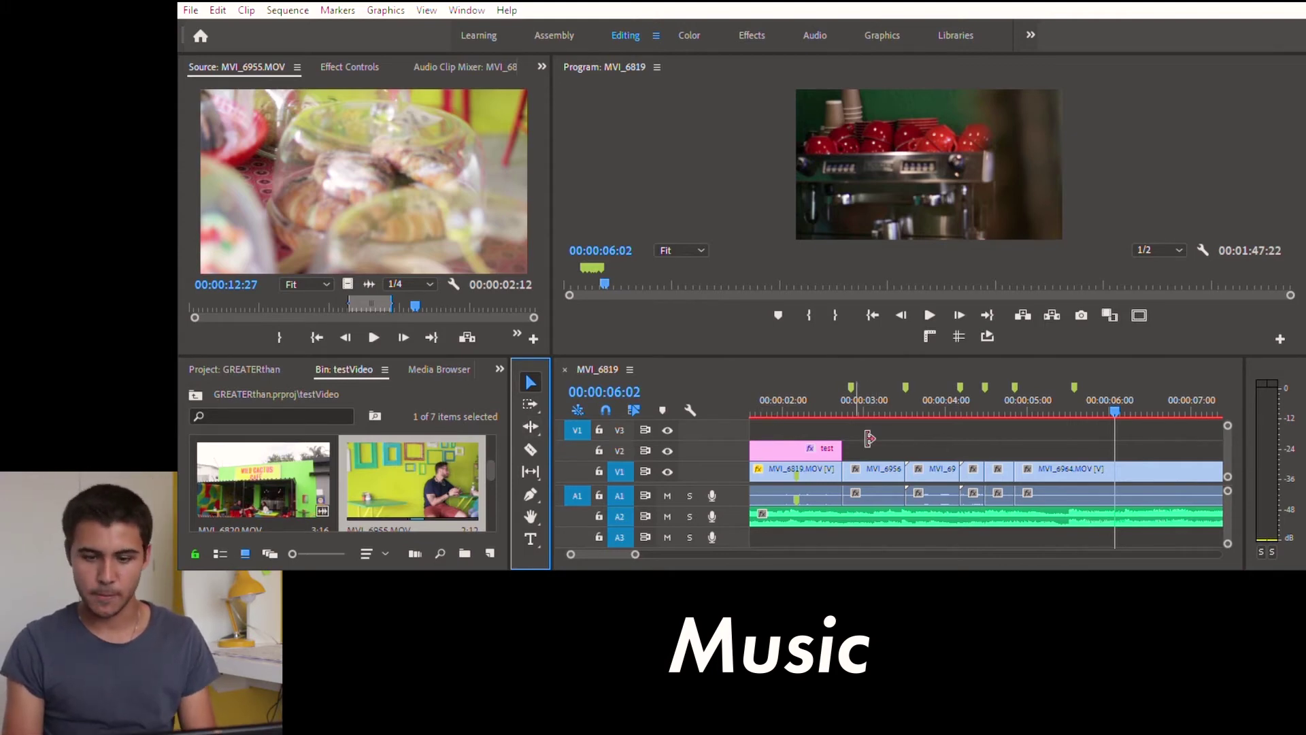
Select the "test" graphic on V2 and show its effect controls with the playhead at 00:00:02:02
left_click(803, 418)
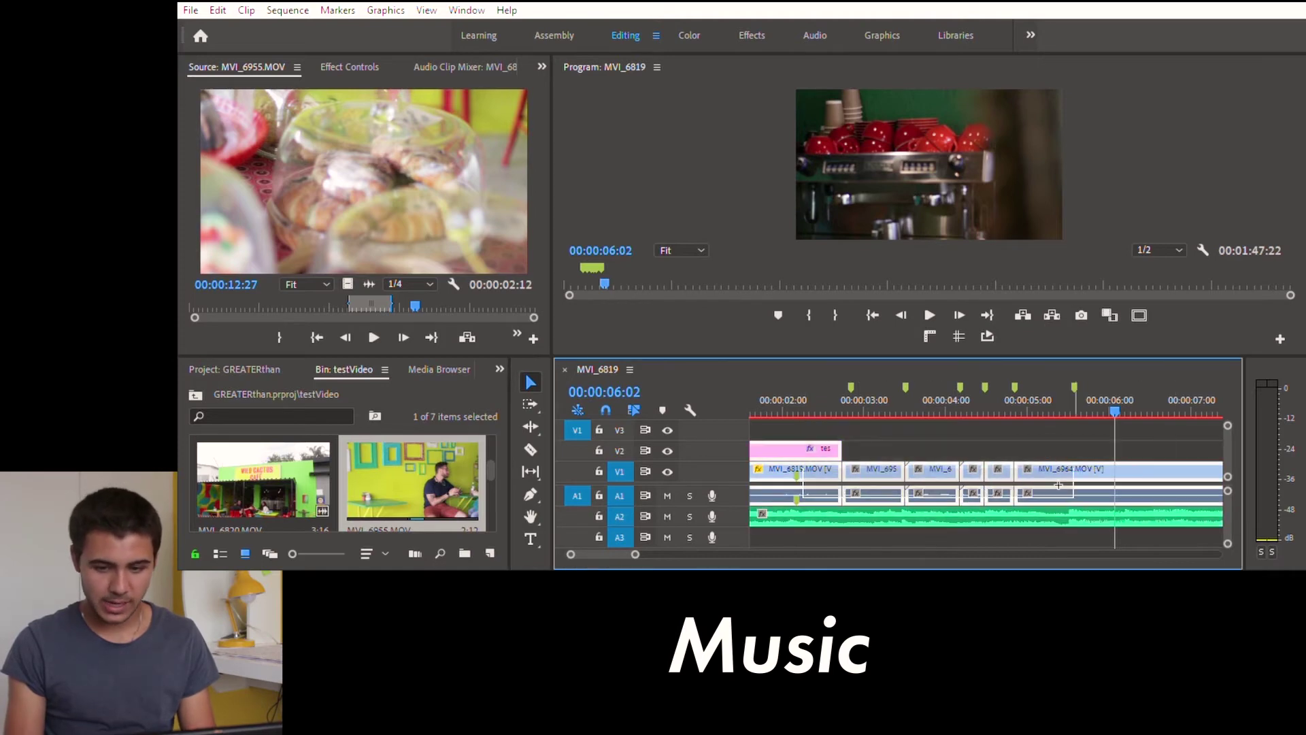
left_click_drag(821, 411, 820, 411)
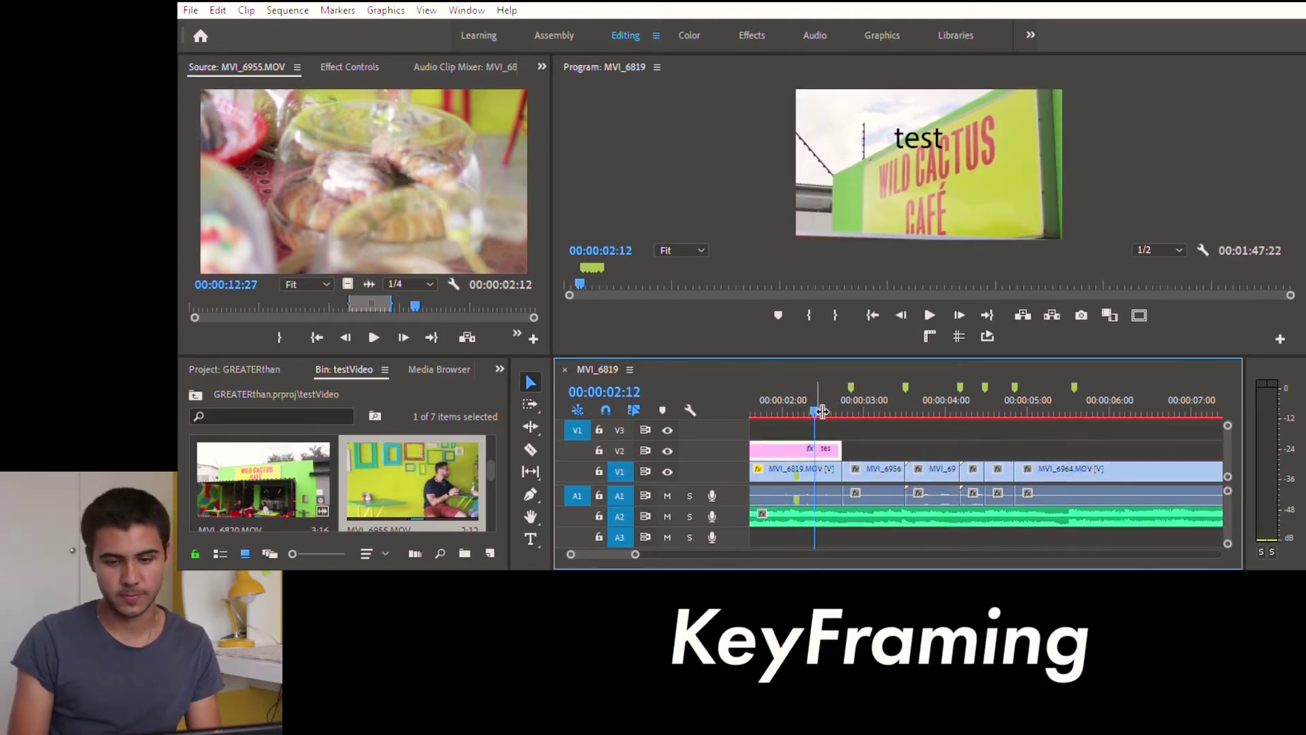
left_click(786, 405)
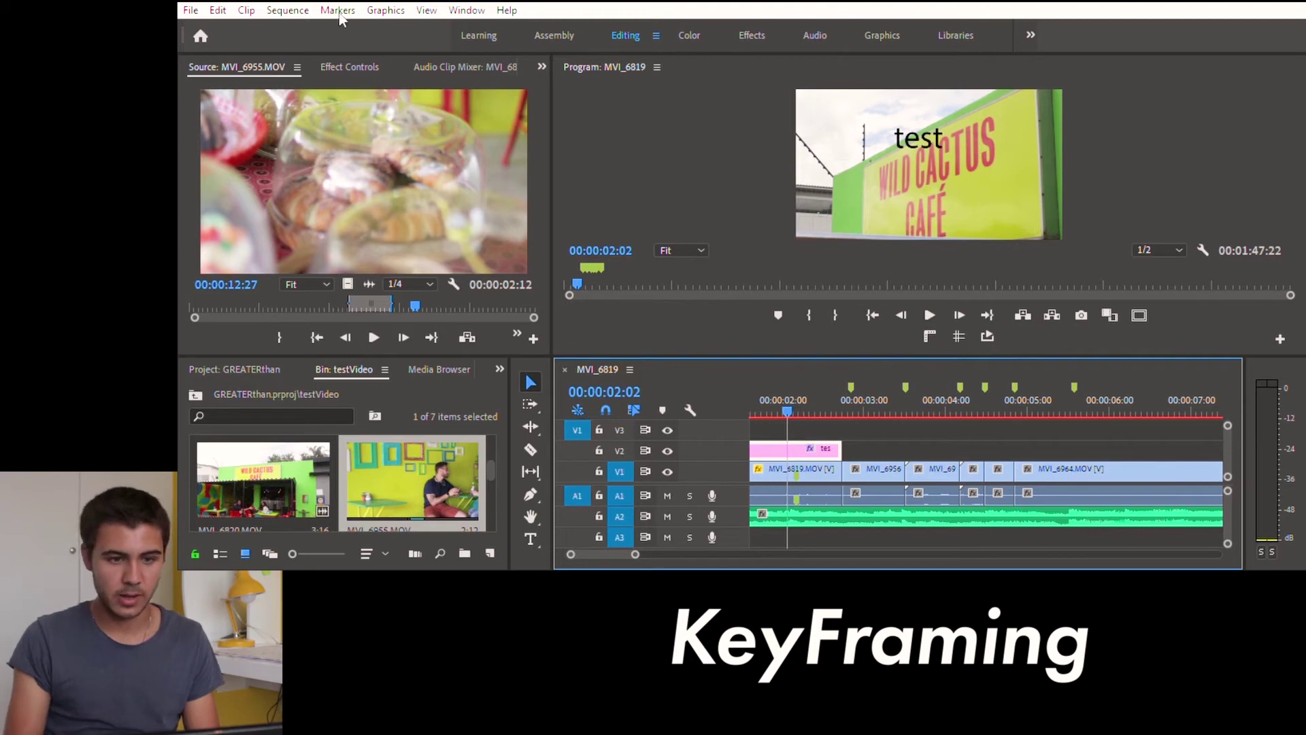
left_click(354, 56)
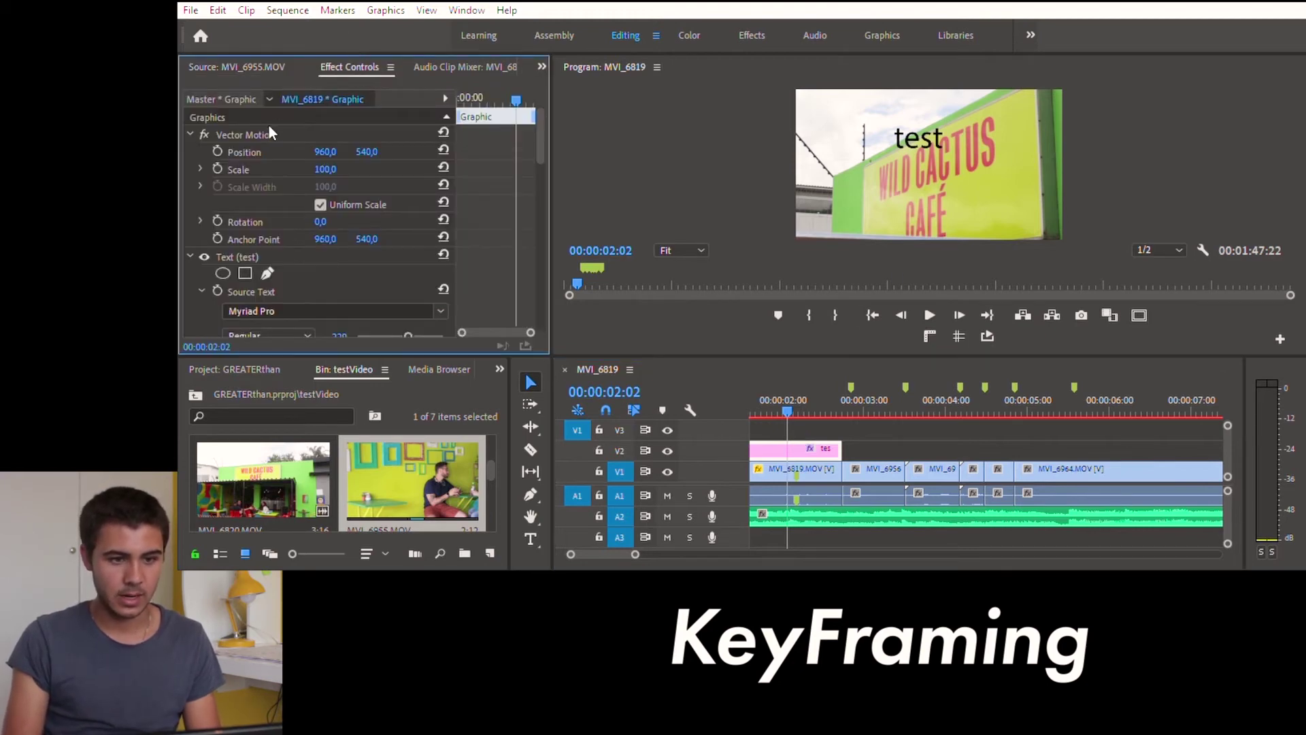
Try Position and Scale keyframing on the "test" graphic at 00:00:02:02, and remove those keyframes with the playhead at the sequence start
left_click(217, 150)
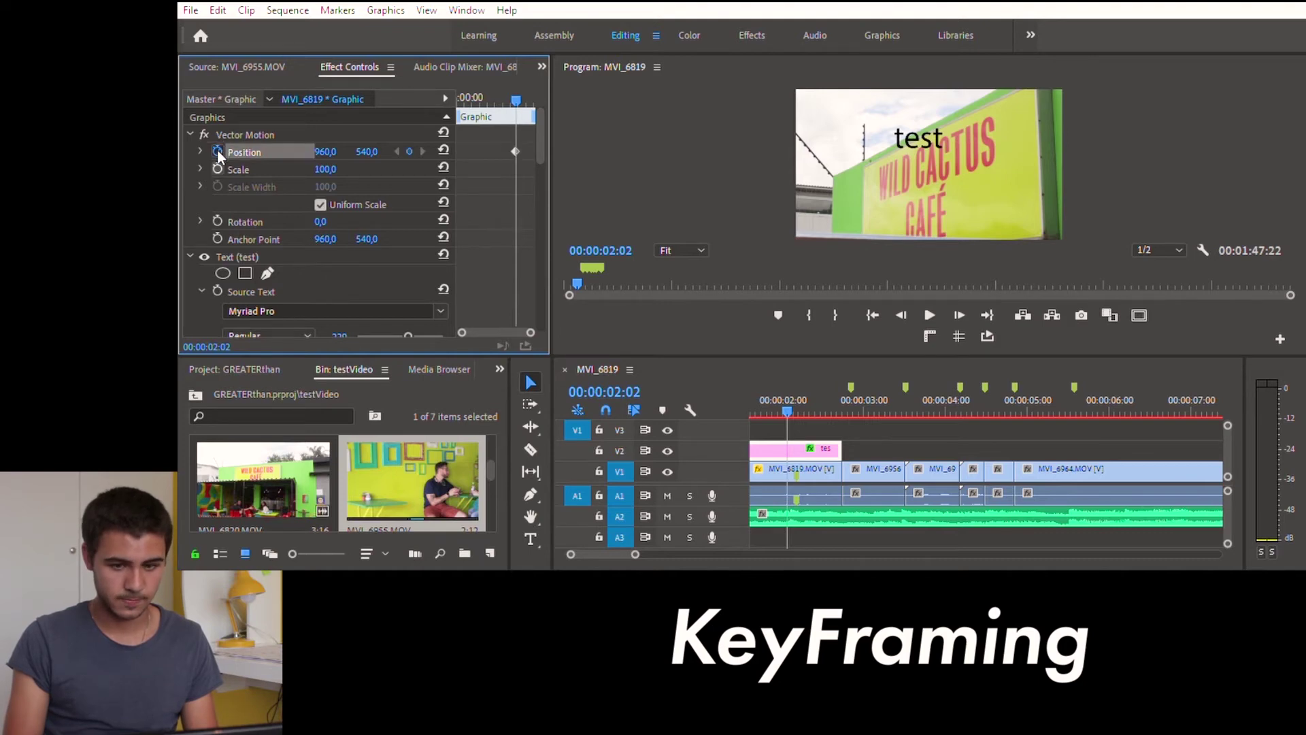
left_click(217, 168)
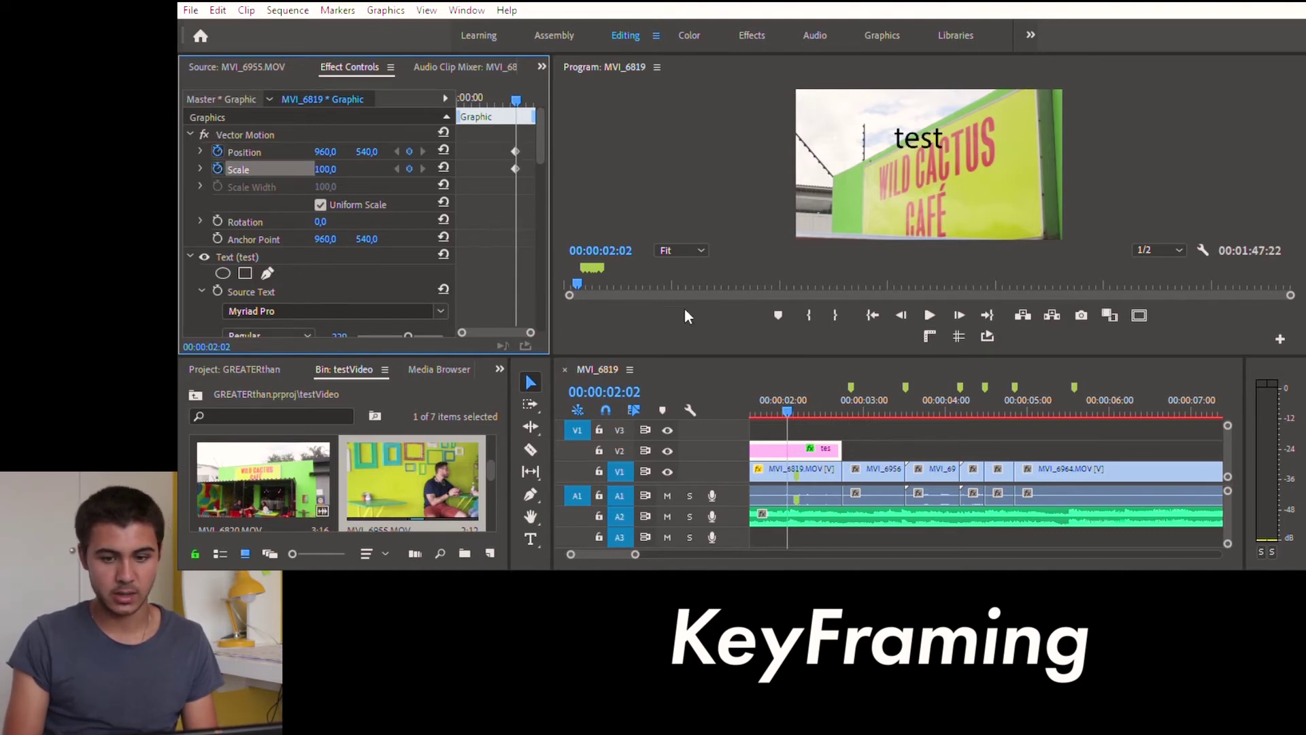
left_click_drag(800, 402, 737, 388)
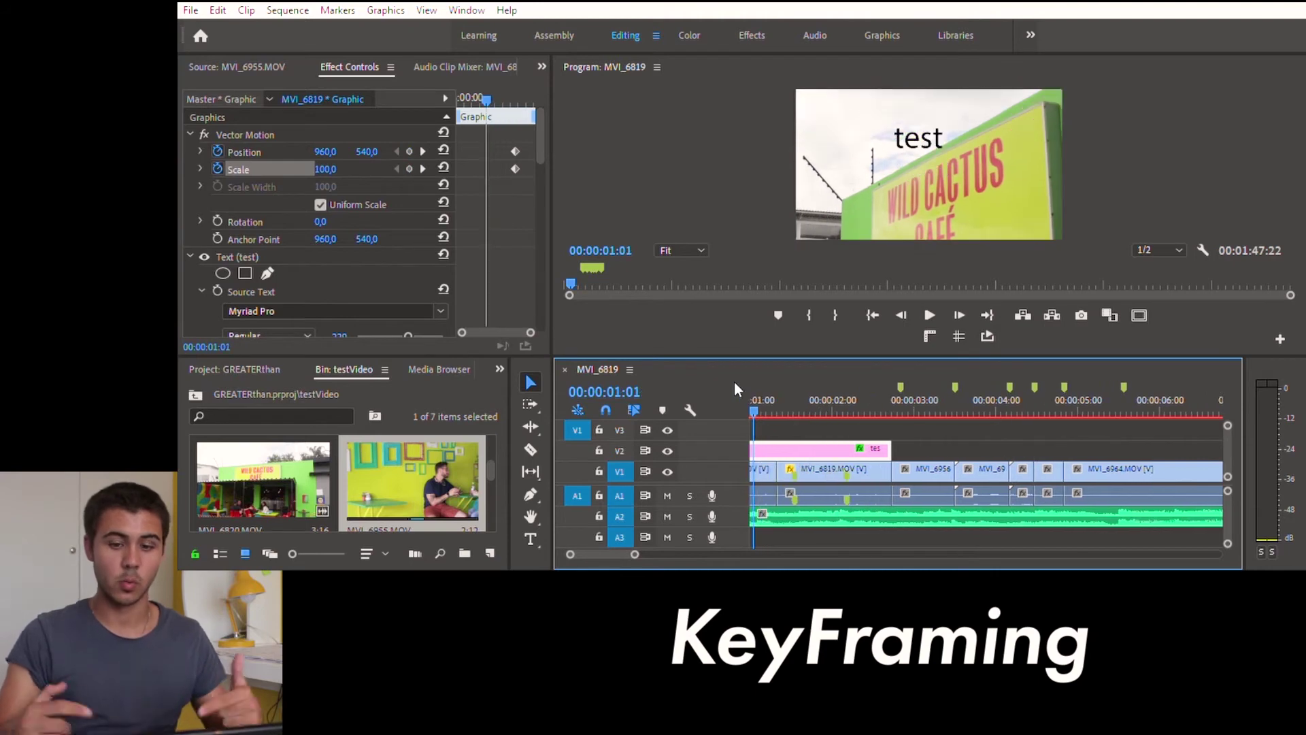
scroll(976, 488, "up", 2)
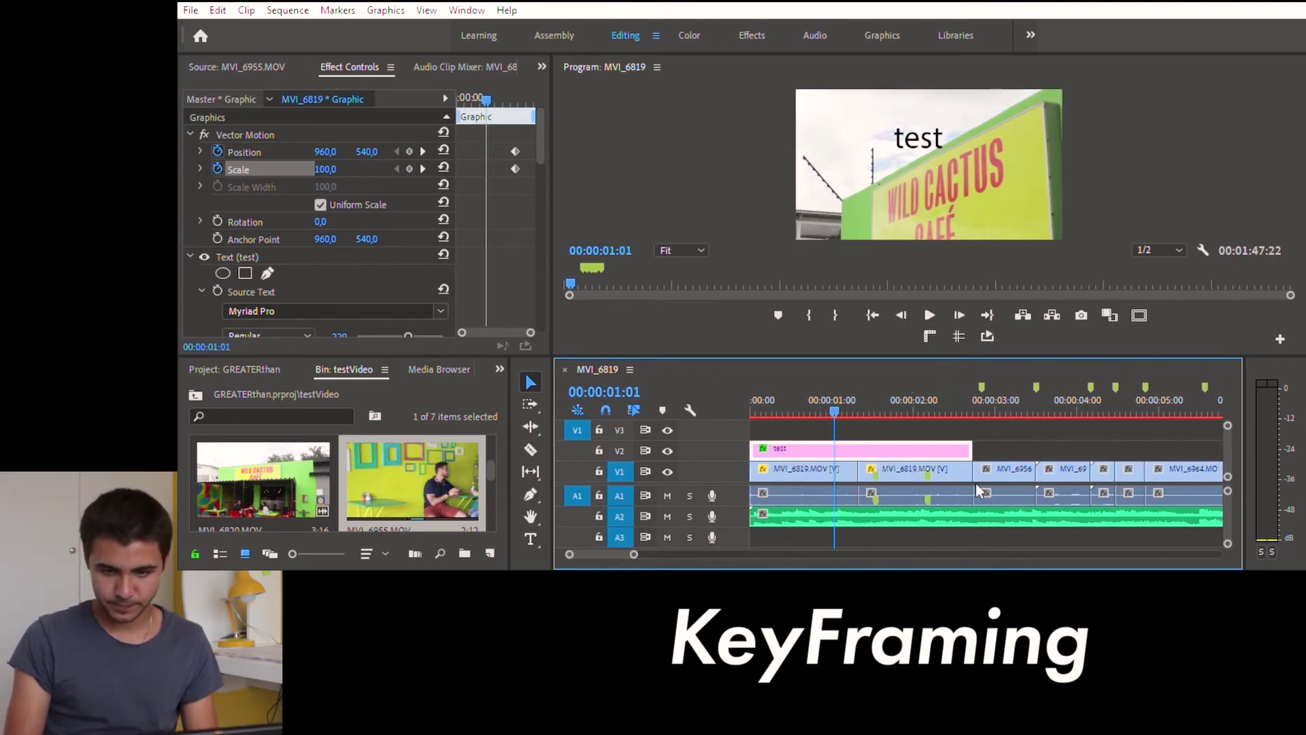
left_click_drag(833, 401, 745, 406)
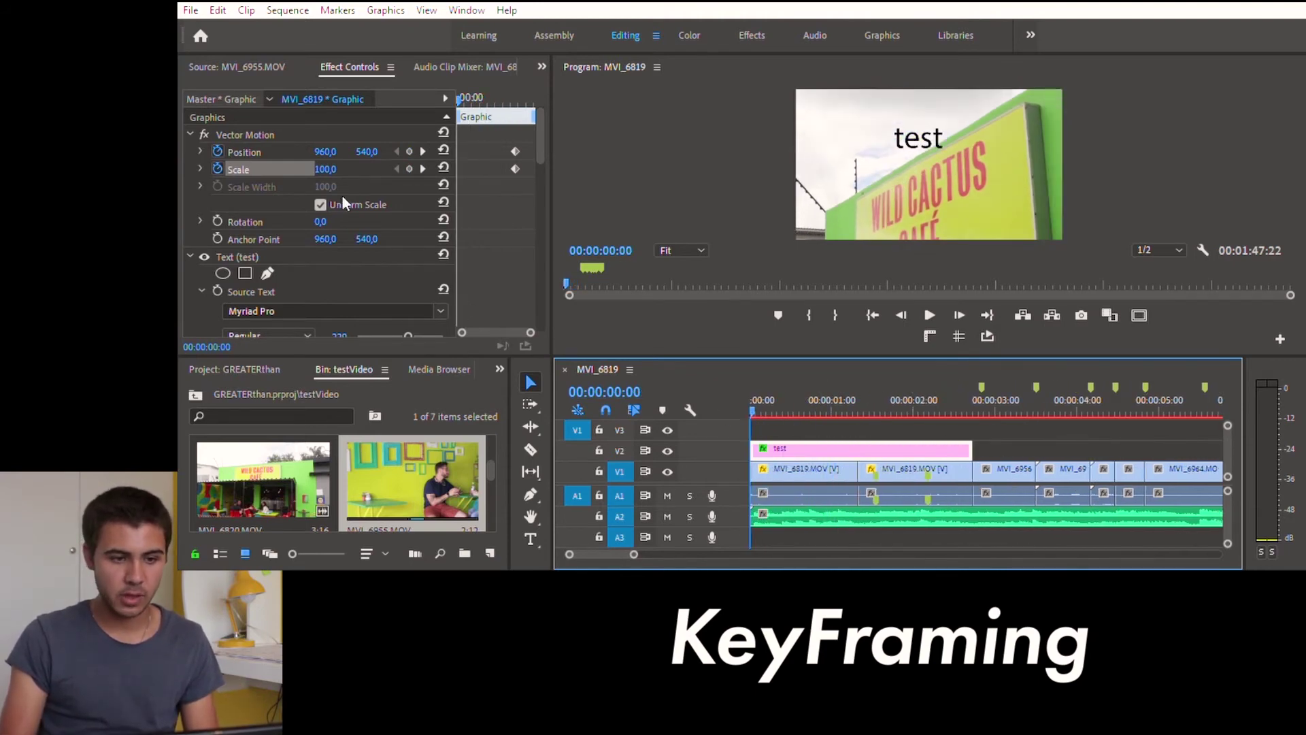
left_click(218, 147)
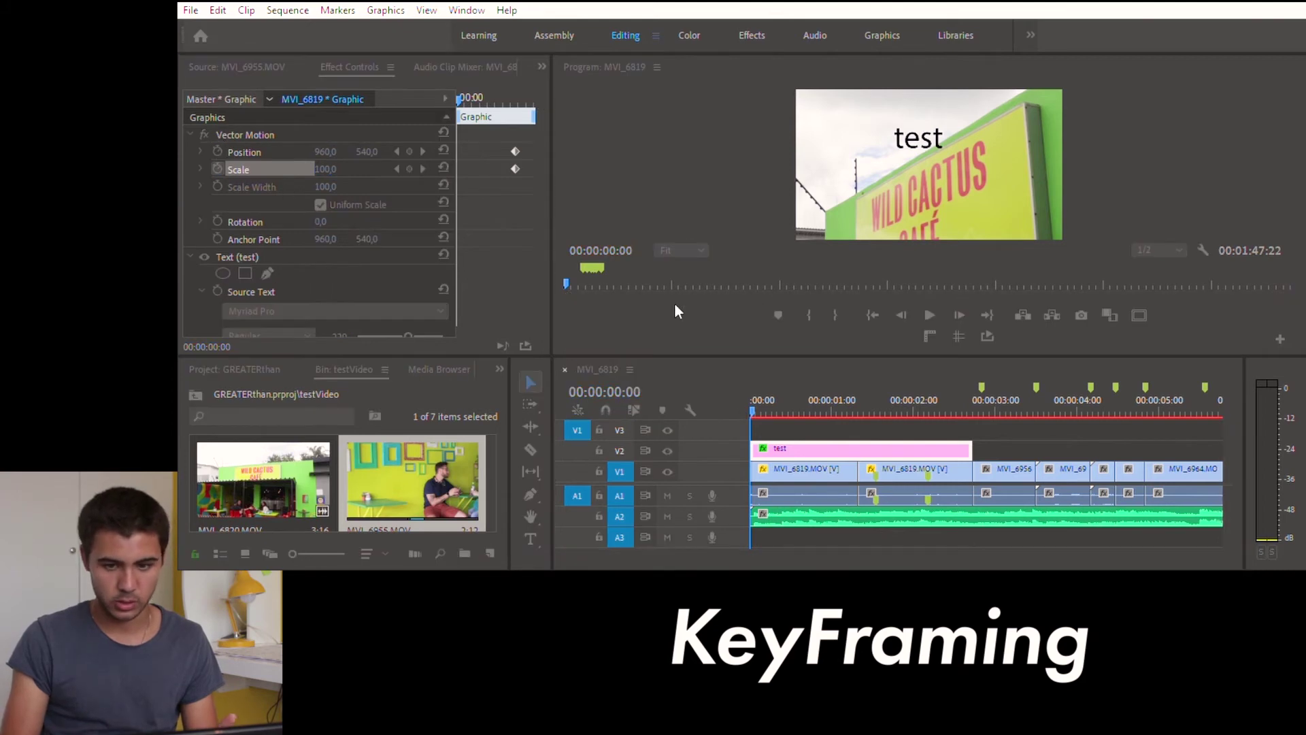
key("Return")
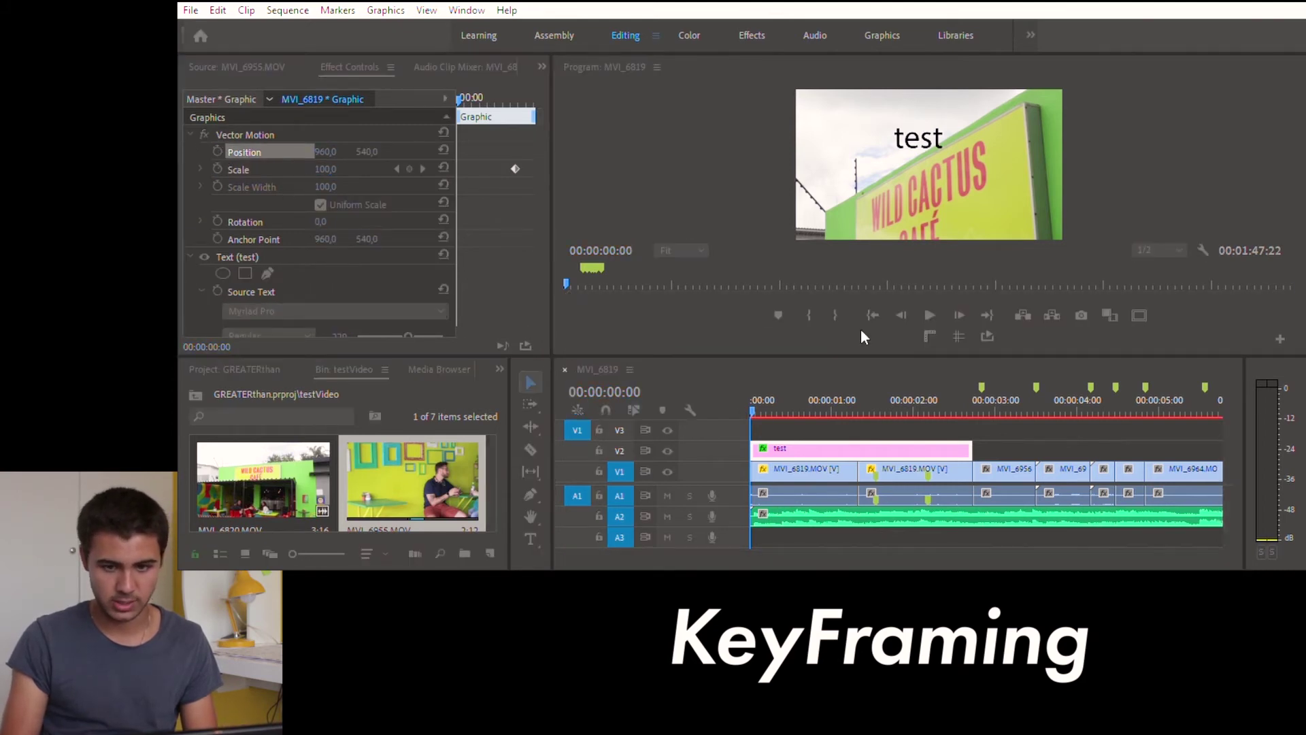
key("Return")
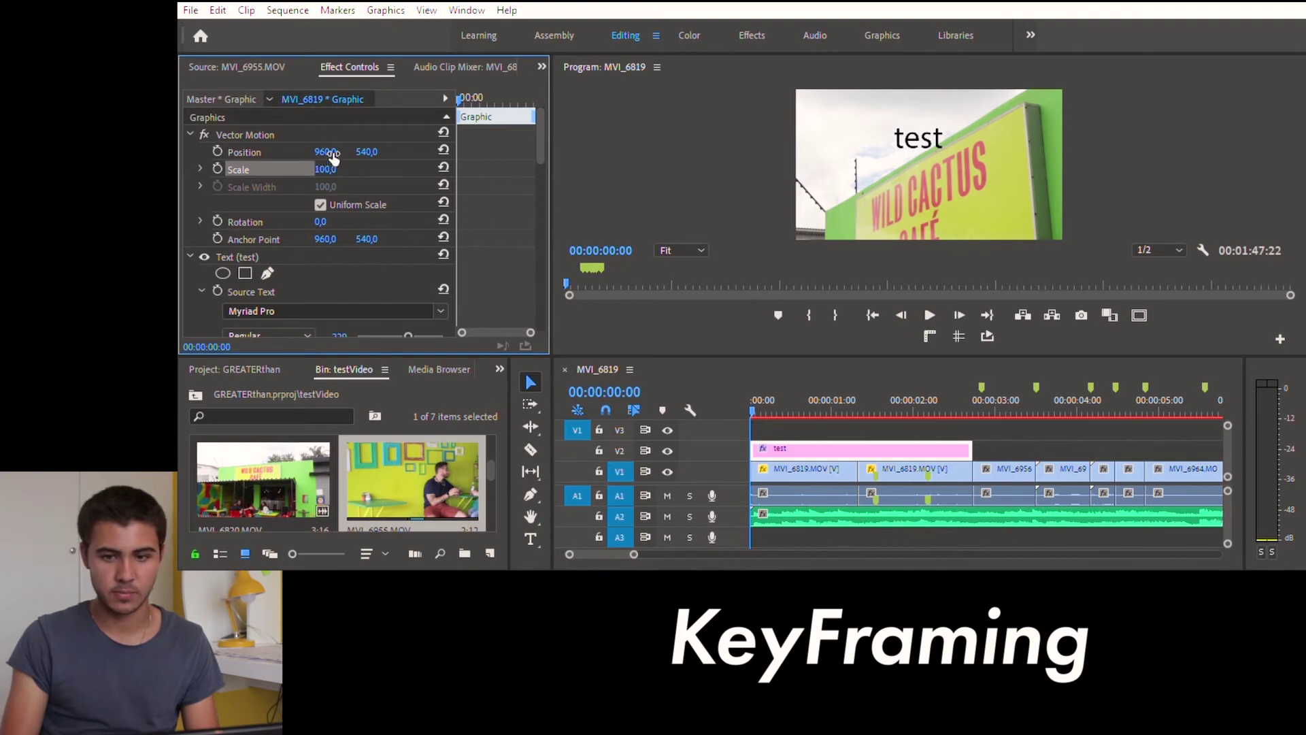
Try an unkeyframed Scale of 175 on the "test" graphic, scrub to 00:00:02:06 and back, and undo the scaling
left_click_drag(326, 168, 691, 325)
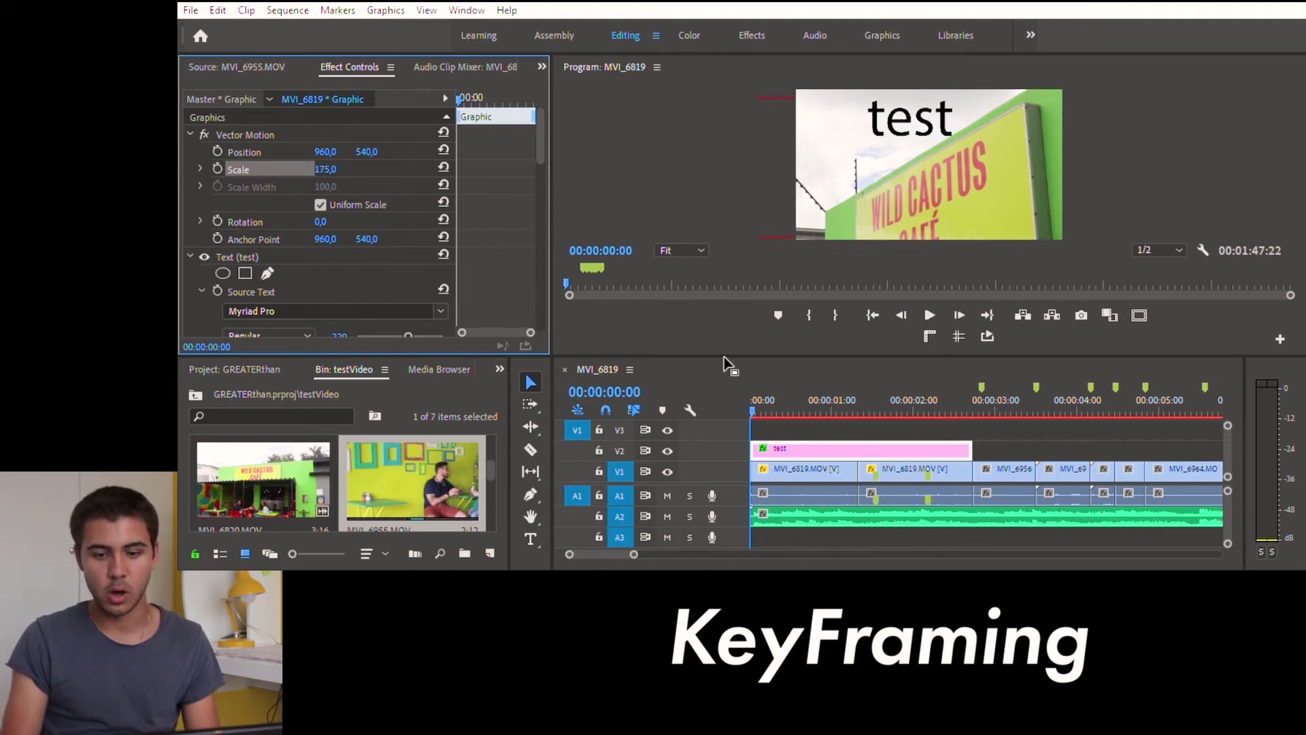
left_click_drag(781, 394, 937, 393)
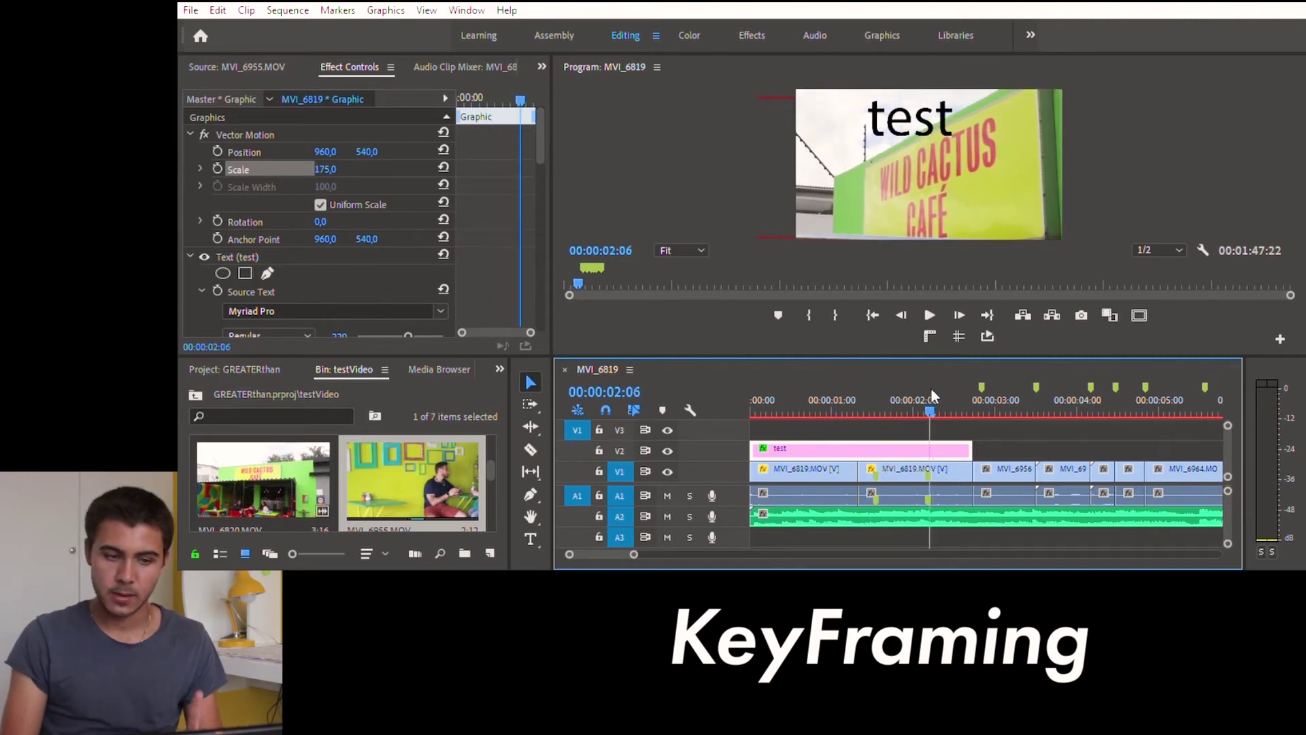
key("Home")
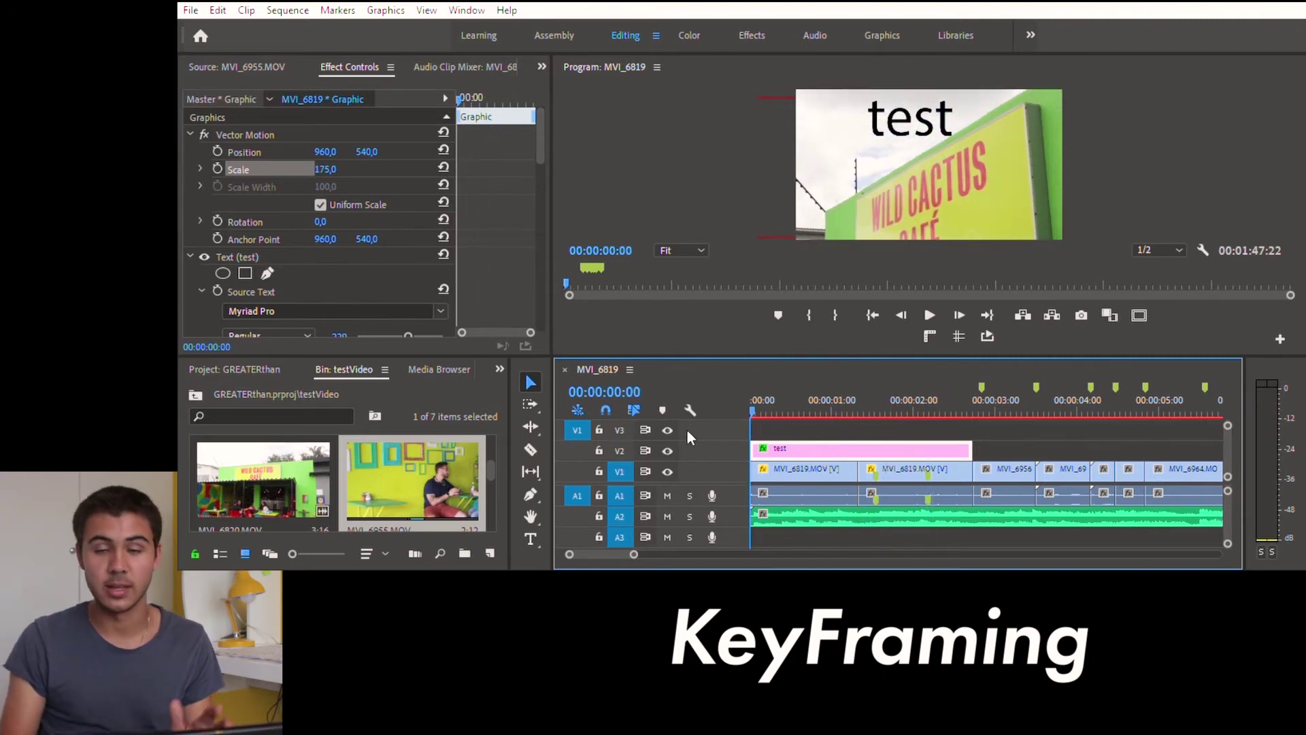
key("ctrl+z")
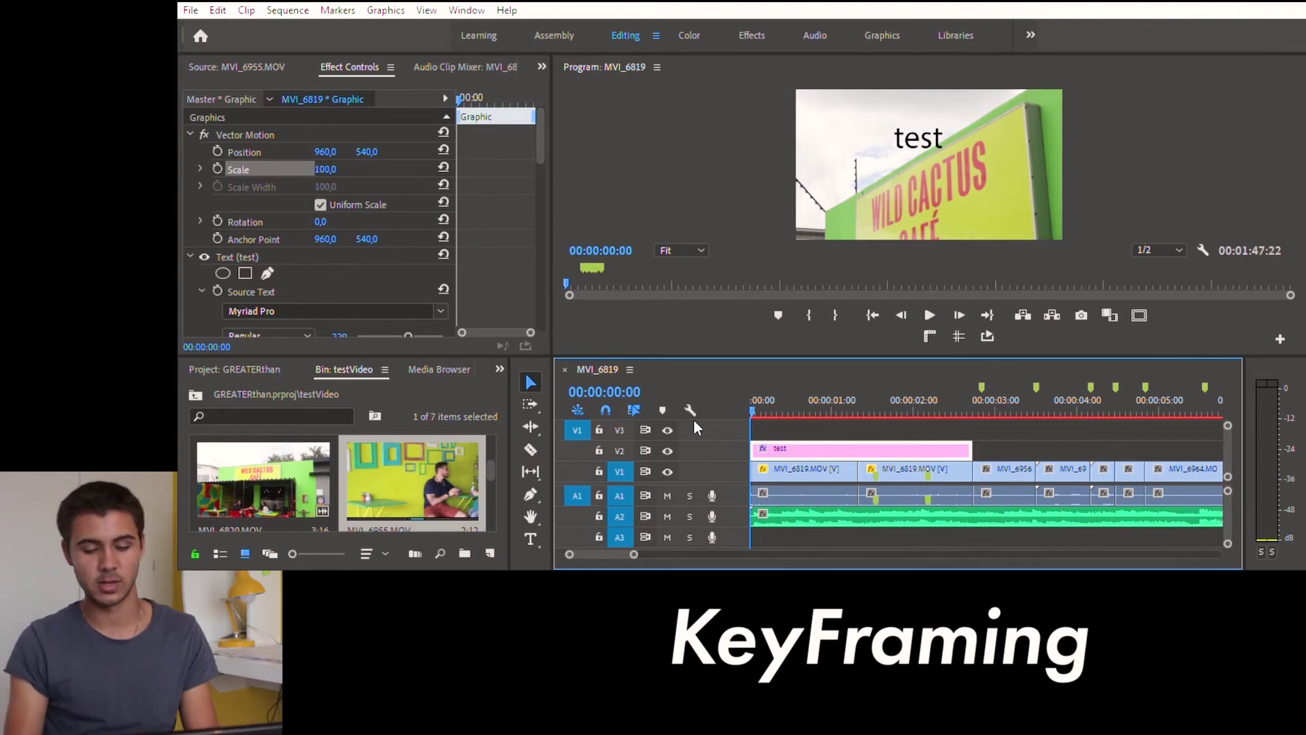
Enable Scale and Position keyframing on the "test" graphic's Vector Motion at 00:00:00:00
mouse_move(752, 394)
left_mouse_down()
mouse_move(797, 394)
mouse_move(729, 402)
left_mouse_up()
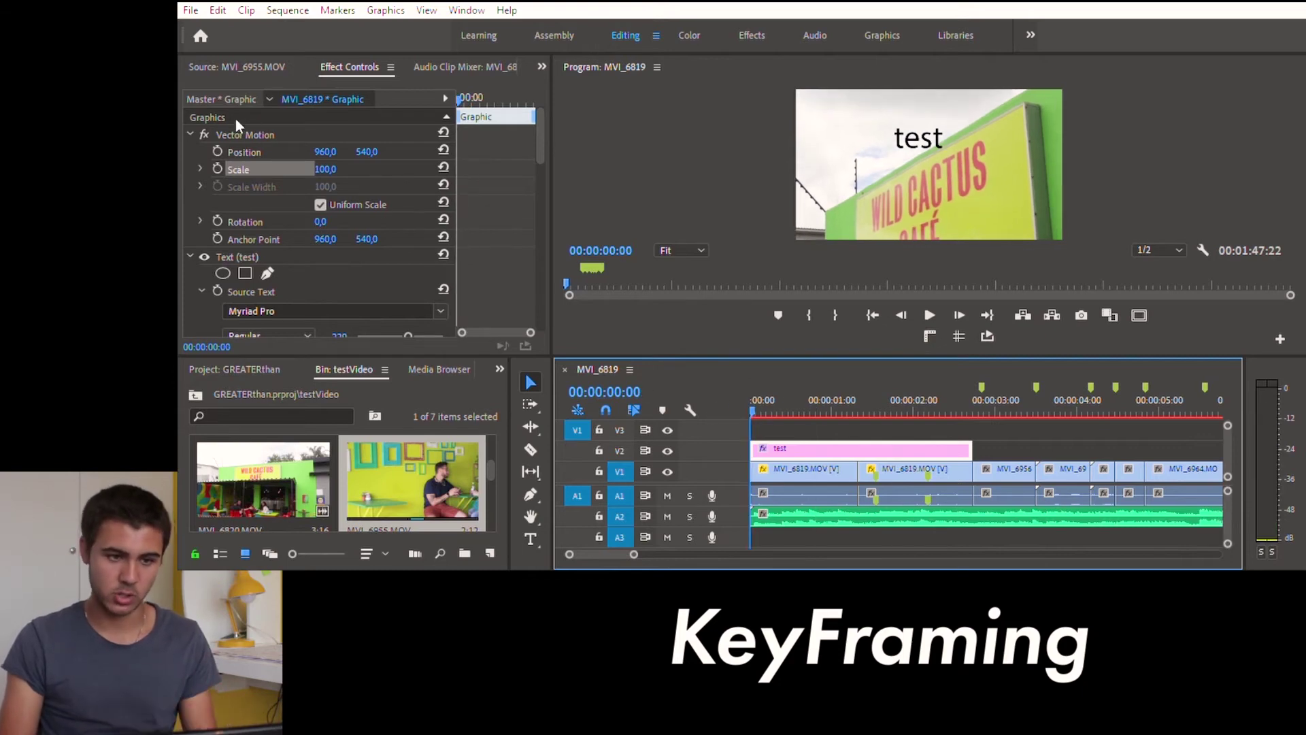
left_click(218, 168)
left_click(217, 151)
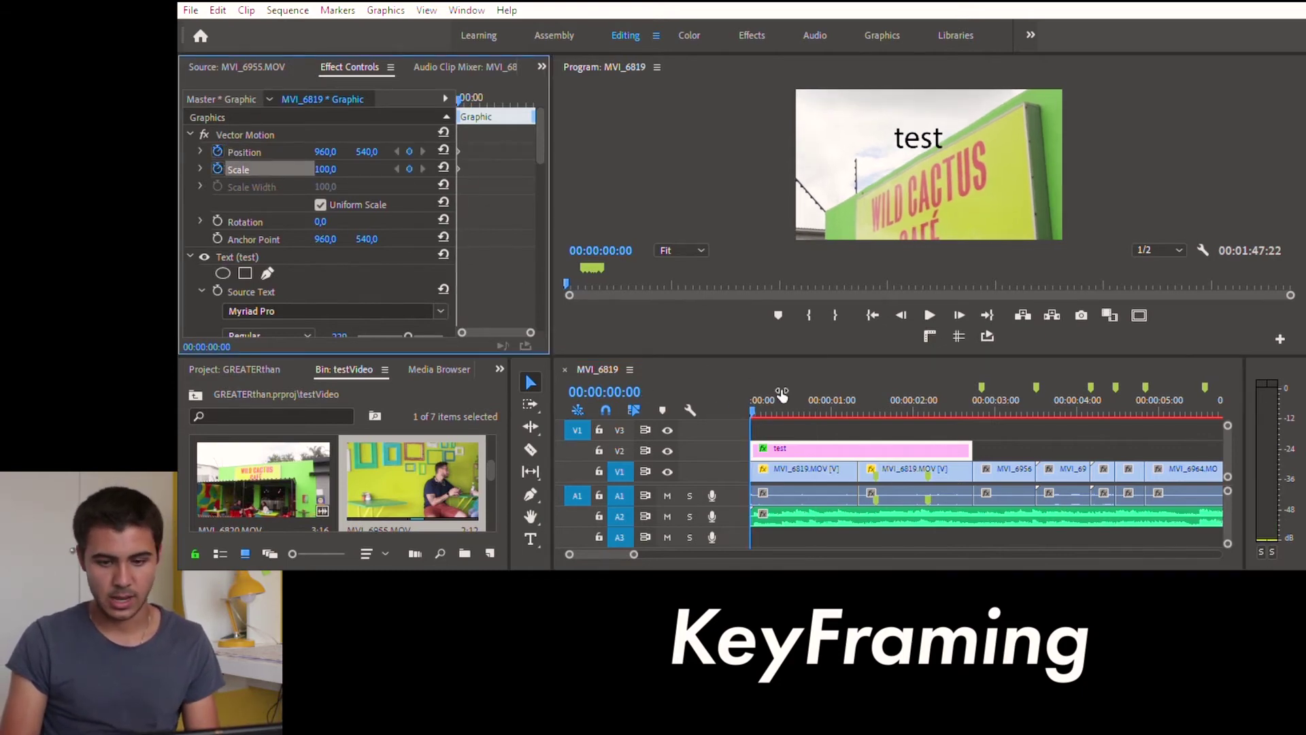
Try a Scale keyframe of 219 at 00:00:01:20, scrub through the text's growth from the sequence start, and undo the keyframe
left_click_drag(754, 403, 889, 406)
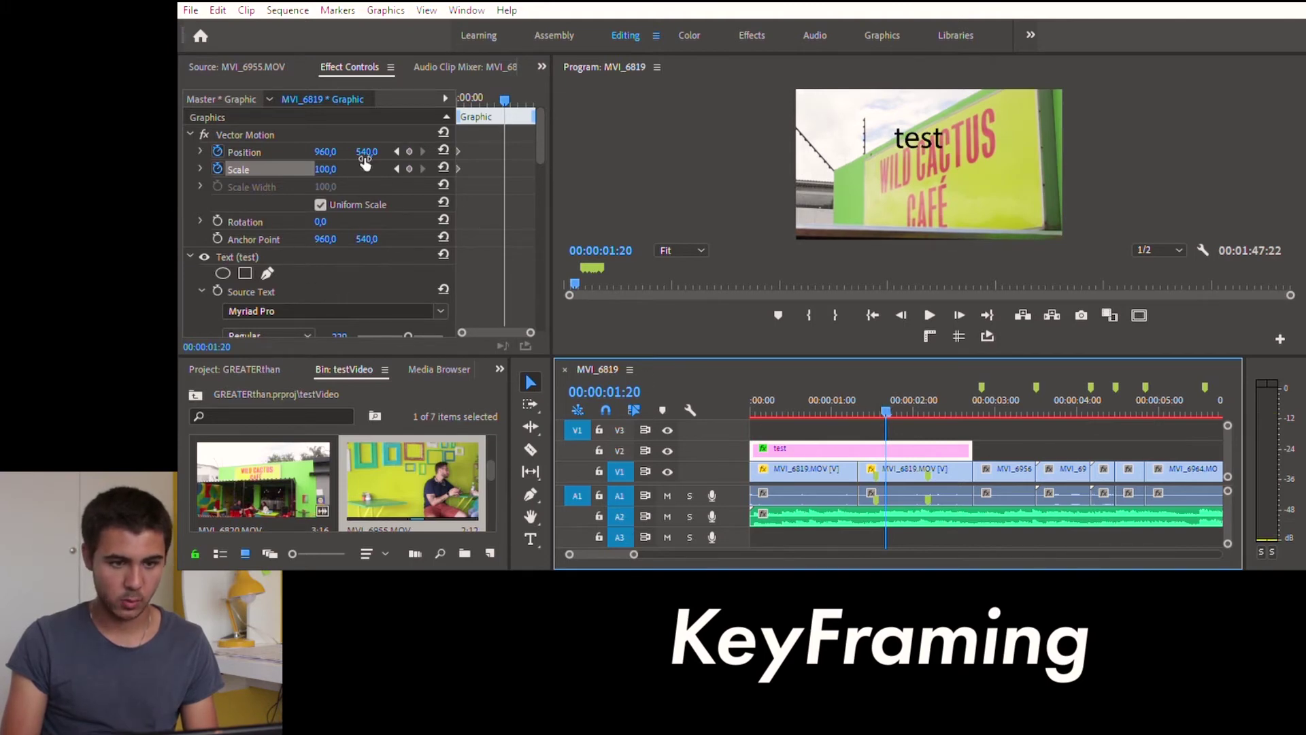
left_click_drag(326, 161, 407, 161)
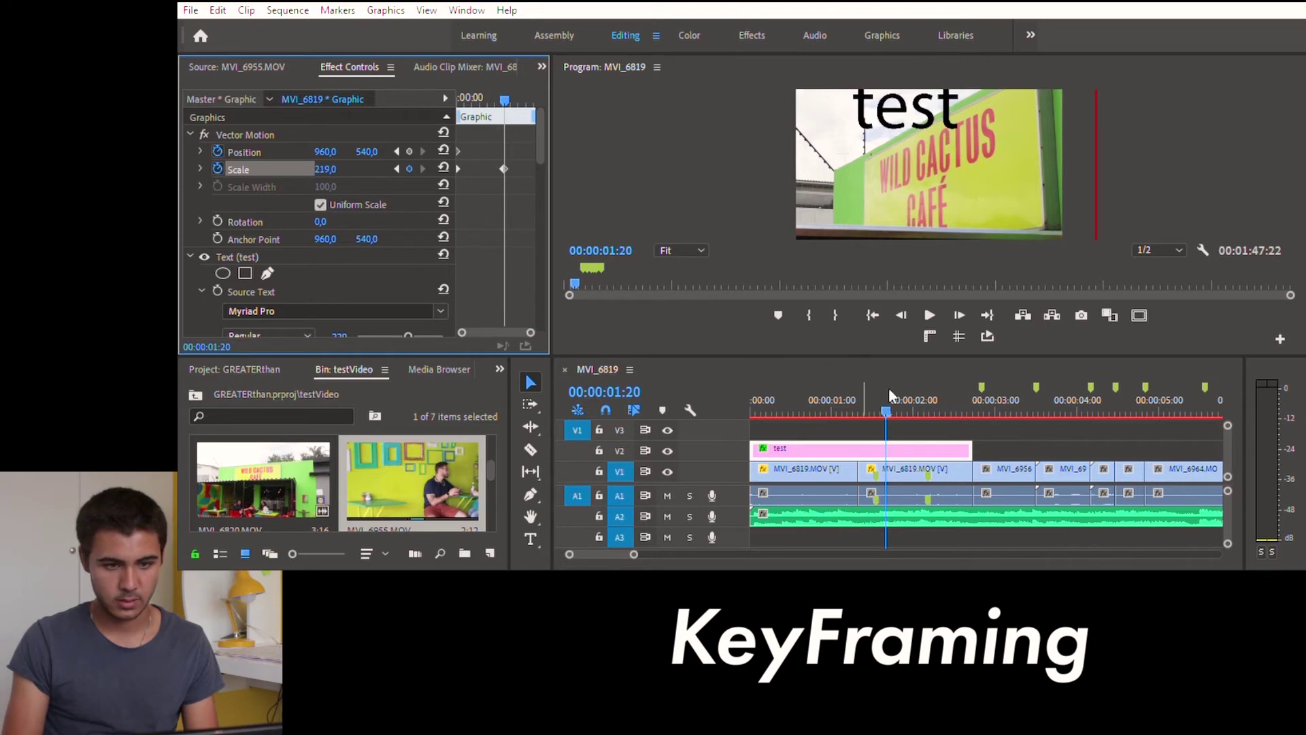
left_click_drag(887, 395, 751, 407)
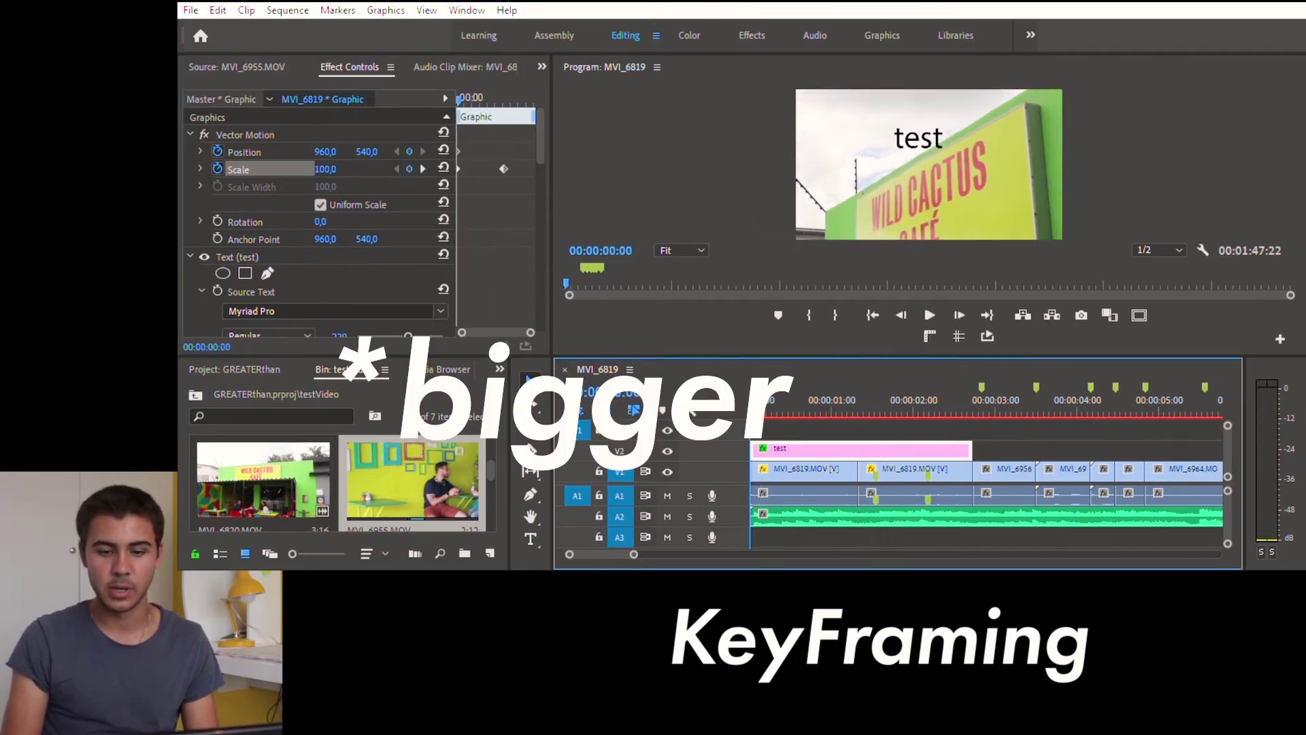
left_click_drag(753, 400, 887, 383)
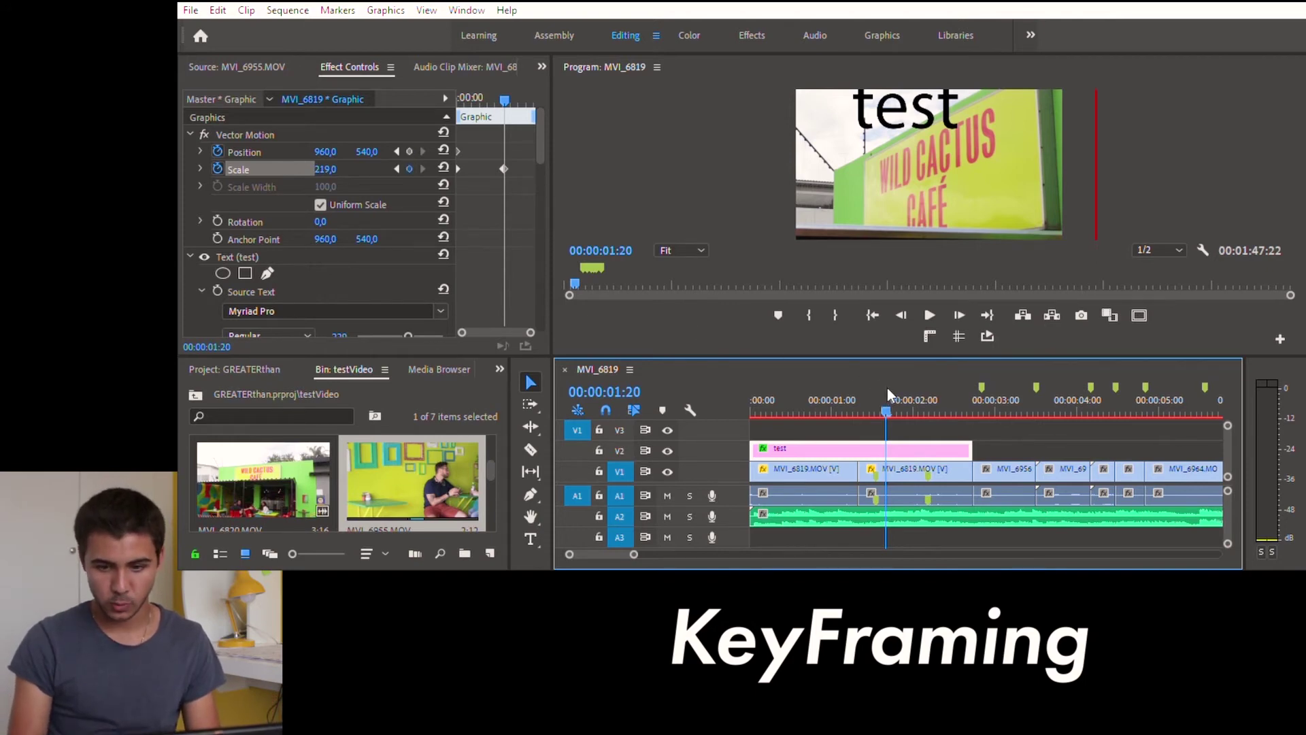
key("Left")
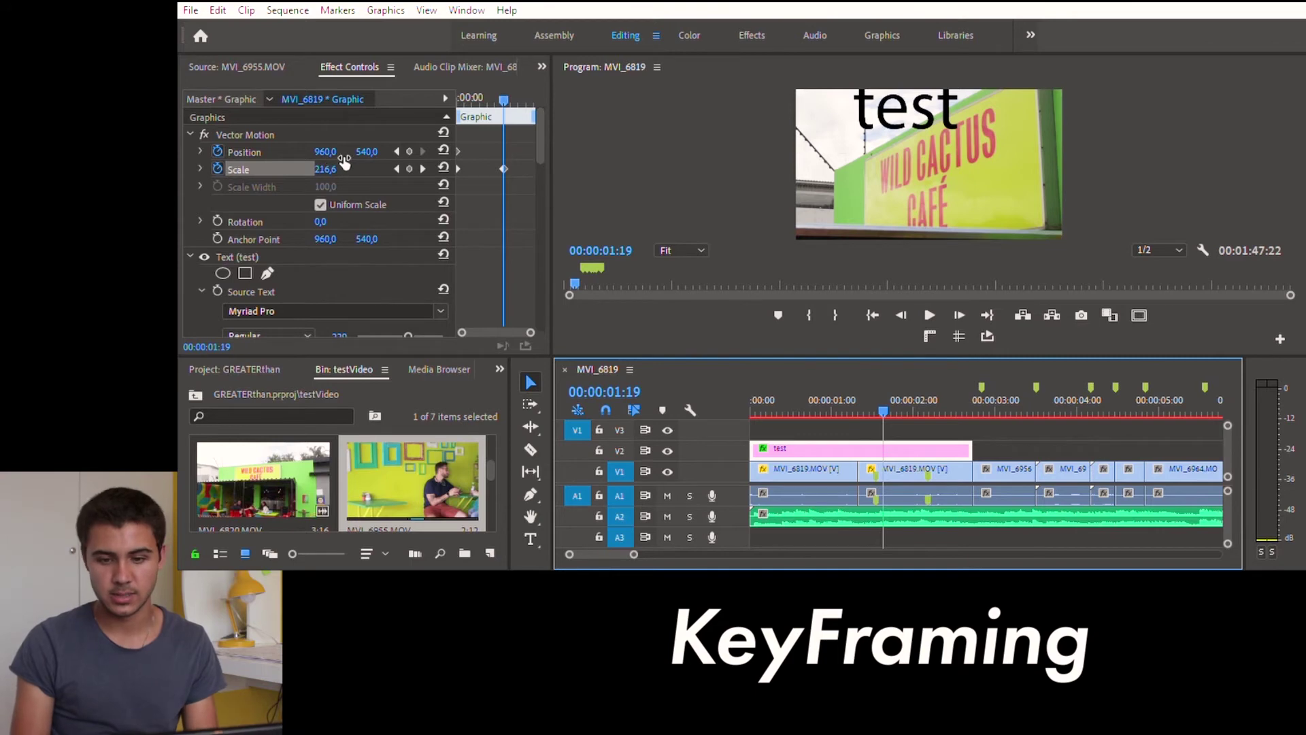
left_click_drag(884, 409, 818, 409)
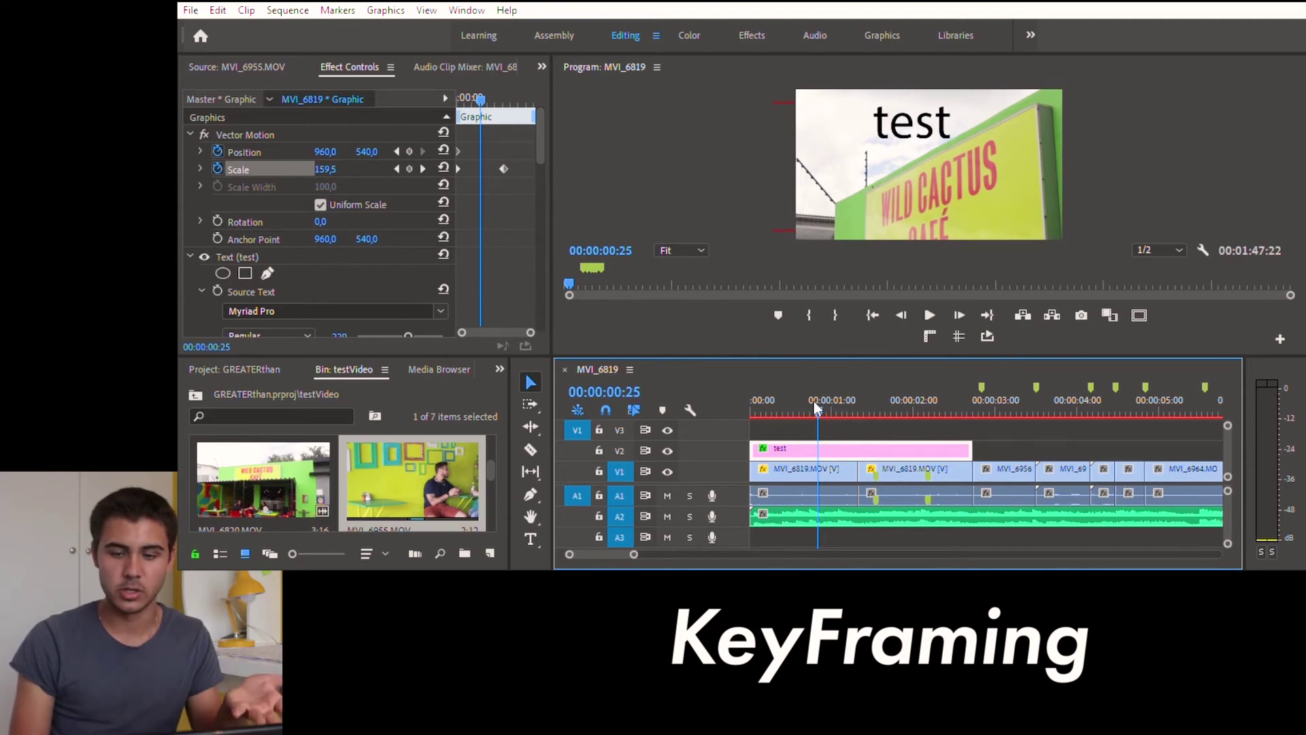
mouse_move(818, 389)
left_mouse_down()
mouse_move(740, 422)
mouse_move(900, 411)
mouse_move(768, 415)
mouse_move(876, 401)
mouse_move(832, 401)
left_mouse_up()
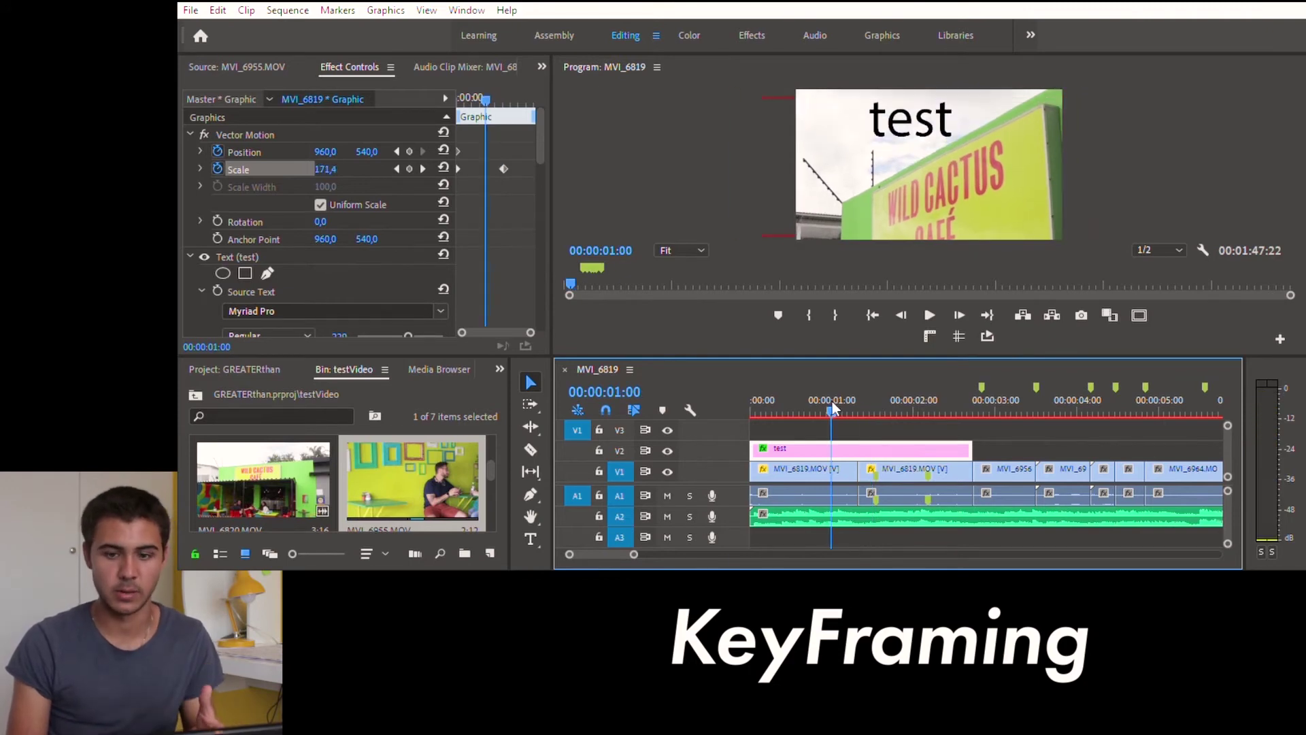
key("ctrl+z")
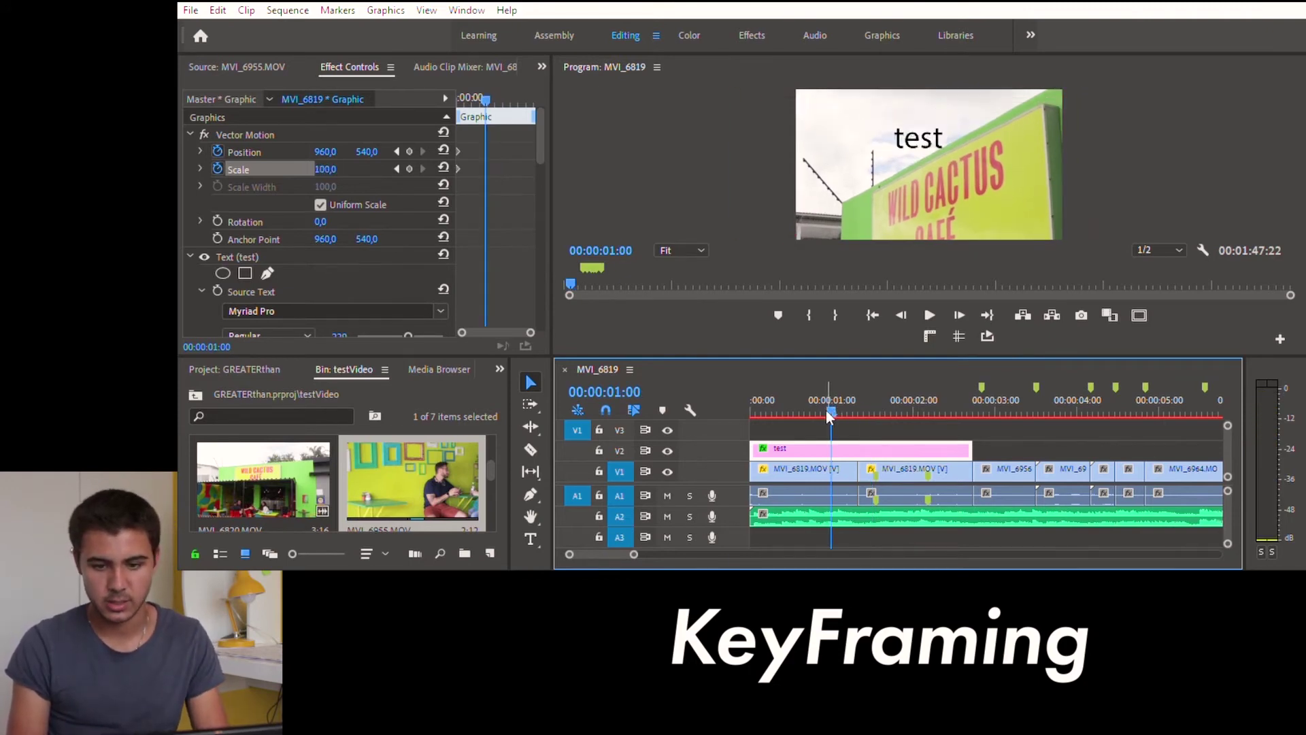
Add Position and Scale keyframes with unchanged values to the "test" graphic at 00:00:01:00
left_click_drag(838, 414, 760, 423)
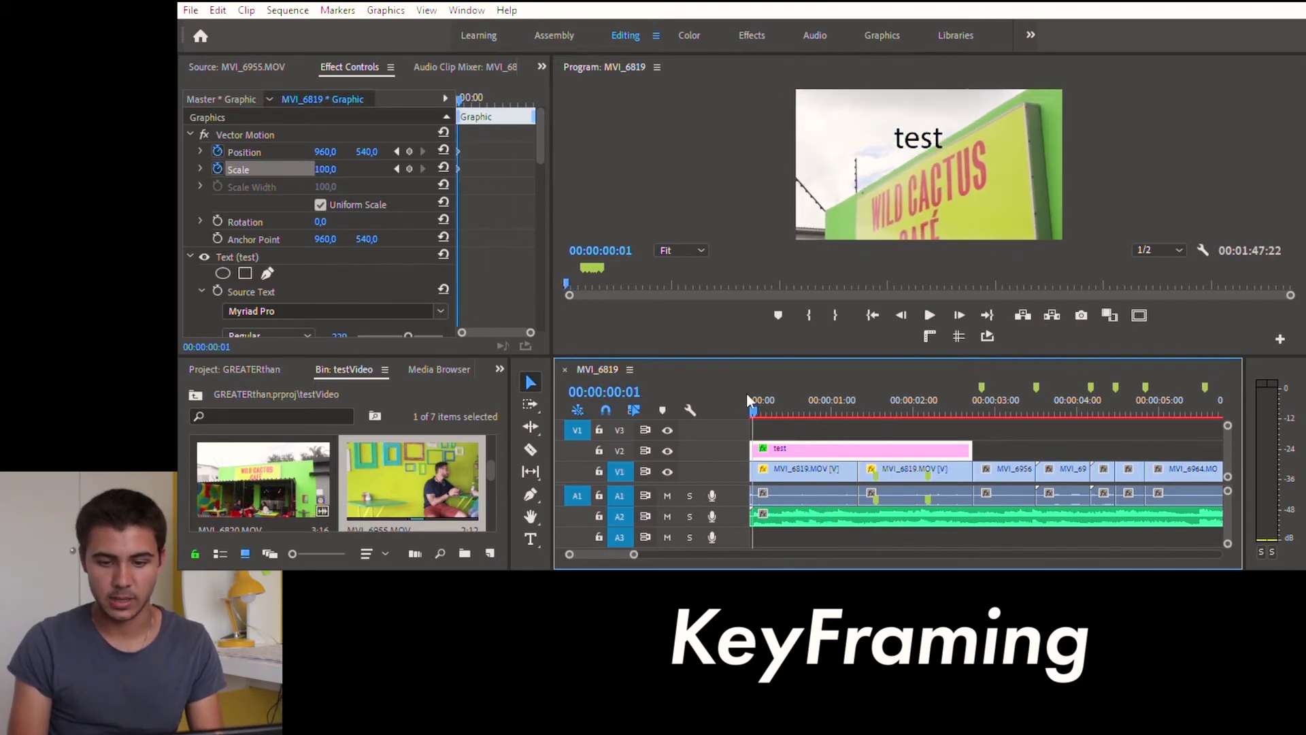
left_click_drag(755, 411, 836, 414)
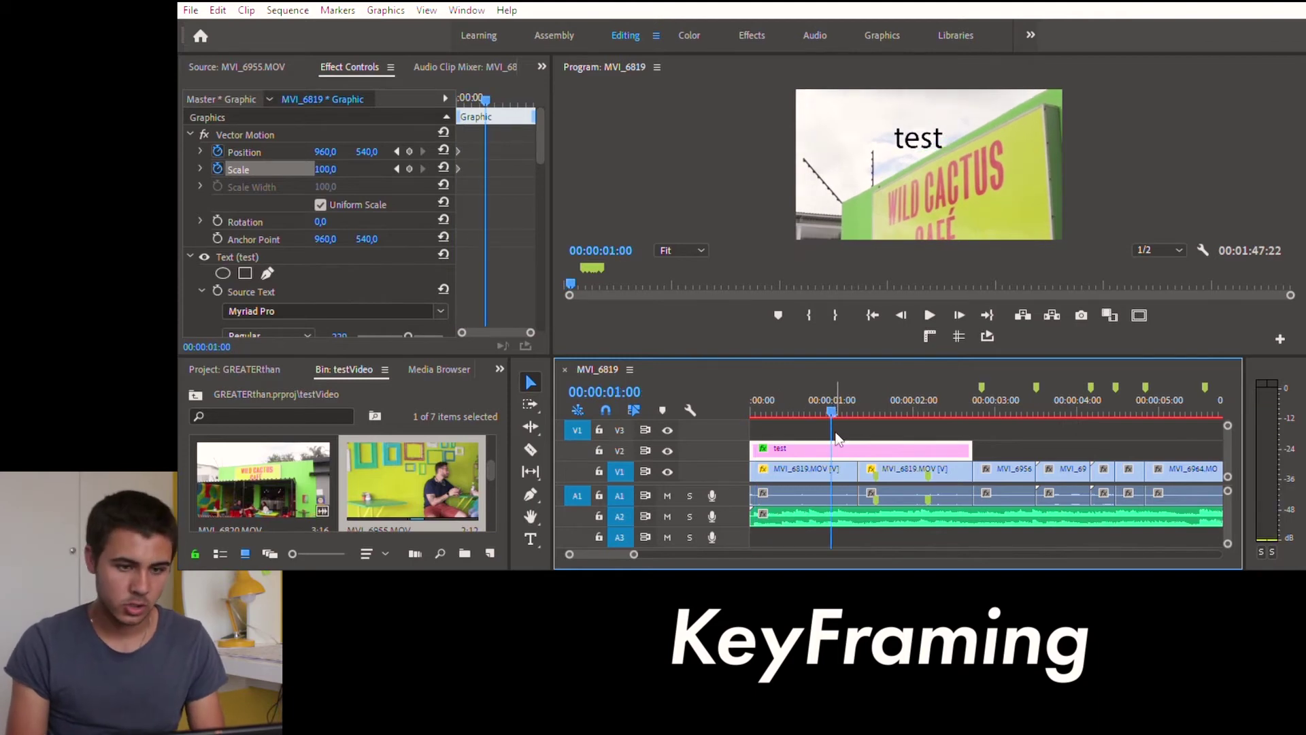
left_click(409, 151)
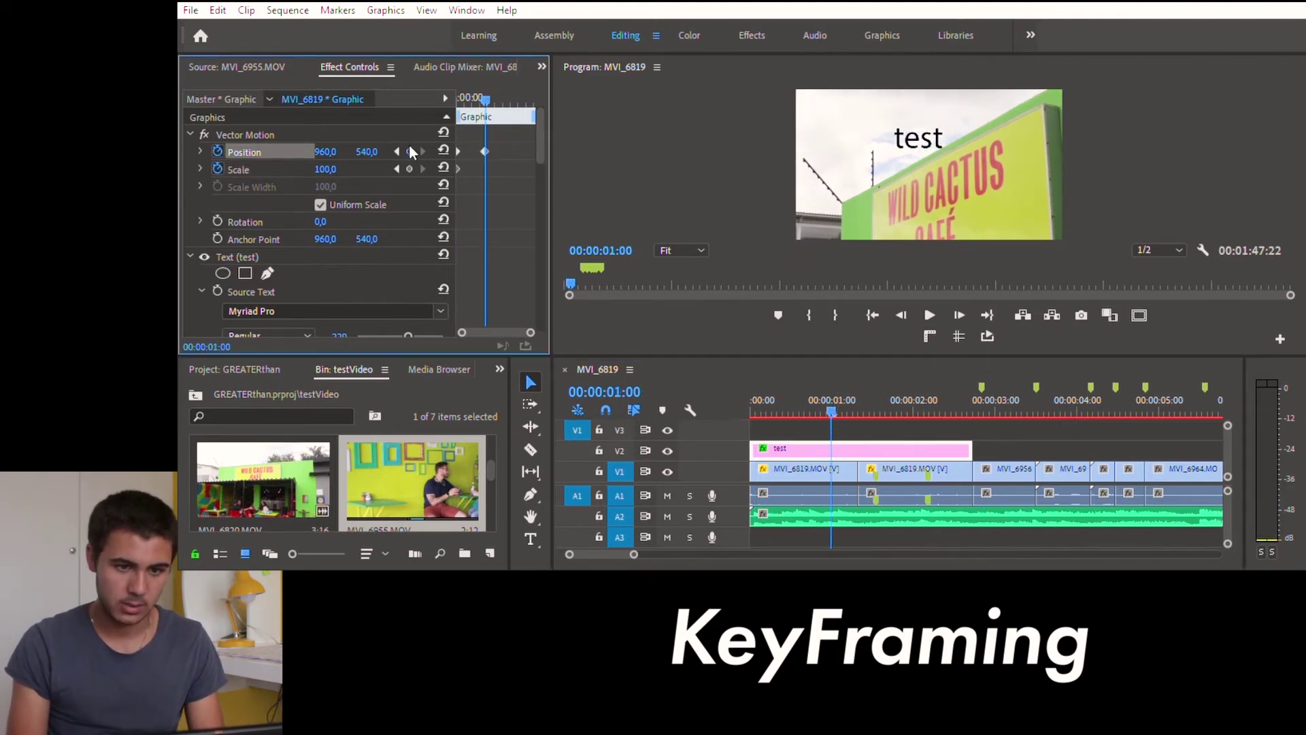
left_click(408, 169)
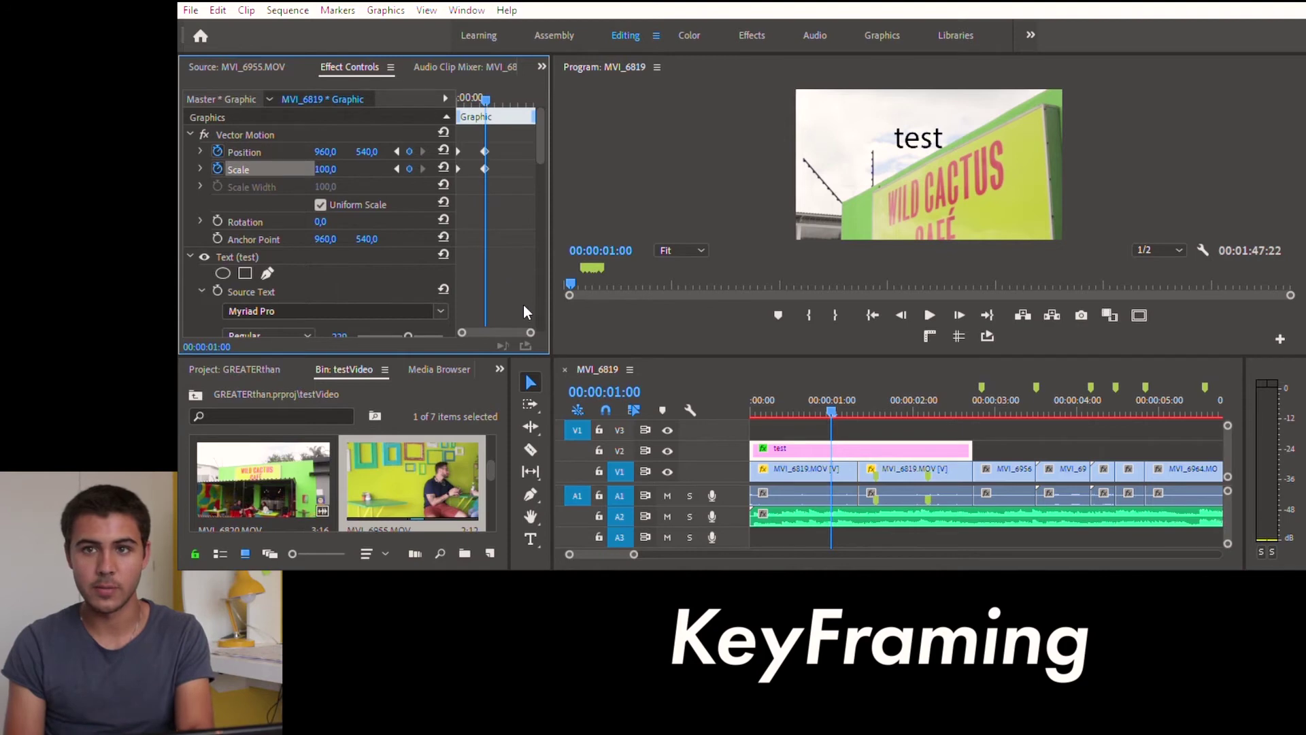
Set the "test" graphic's Scale to 193 at 00:00:01:01 and reset it to 100 at 00:00:01:02
key("Right")
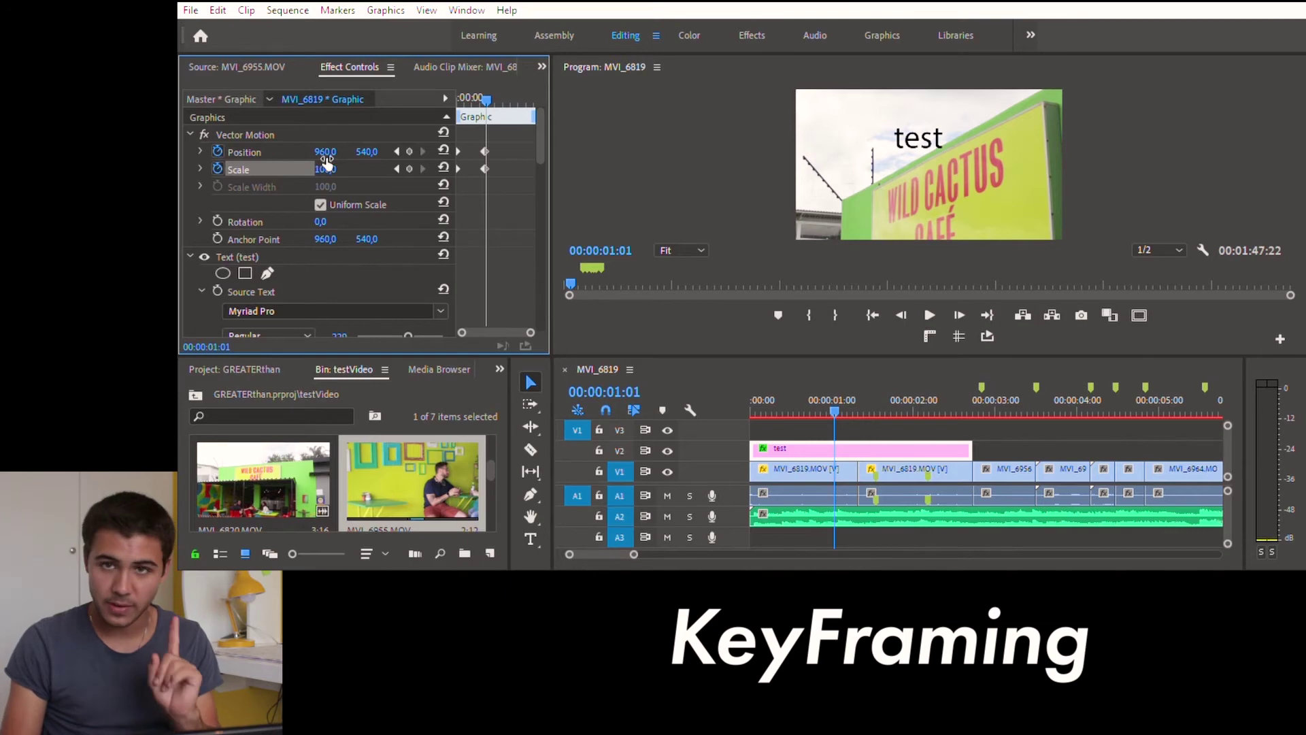
mouse_move(328, 164)
left_mouse_down()
mouse_move(429, 163)
mouse_move(347, 159)
left_mouse_up()
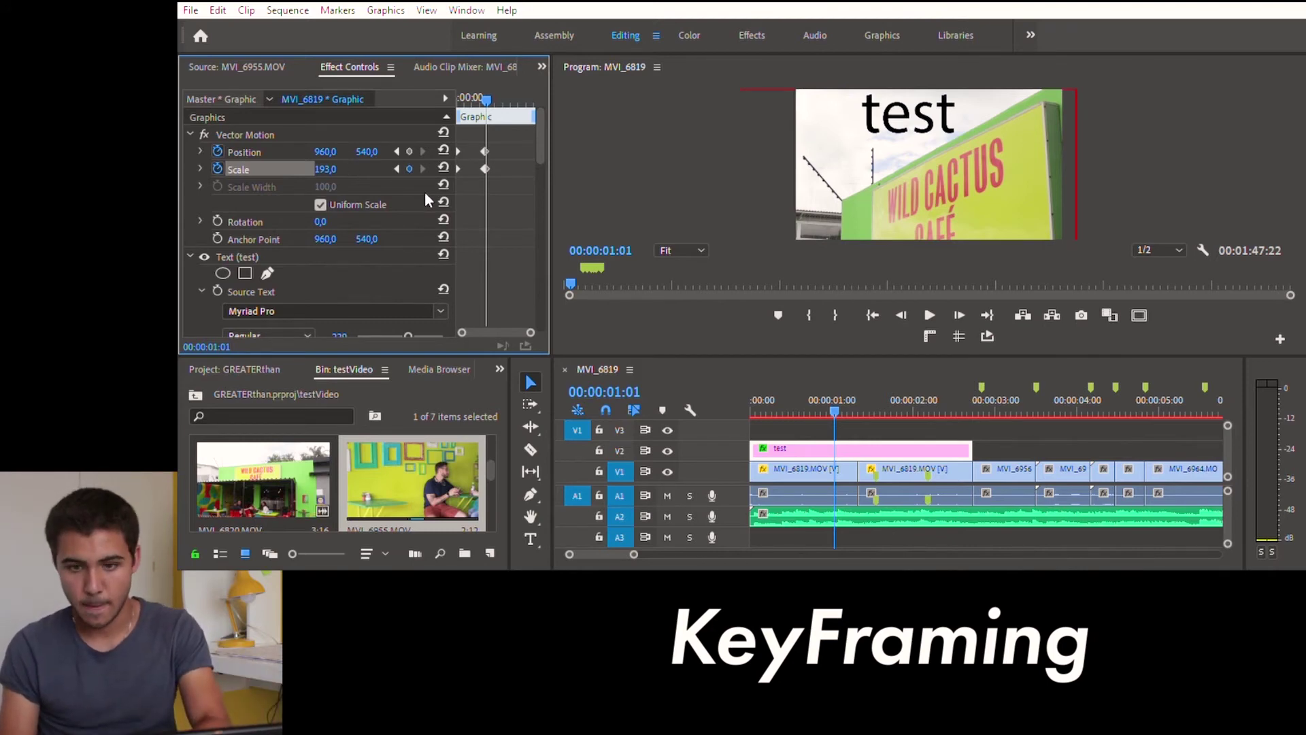
key("Right")
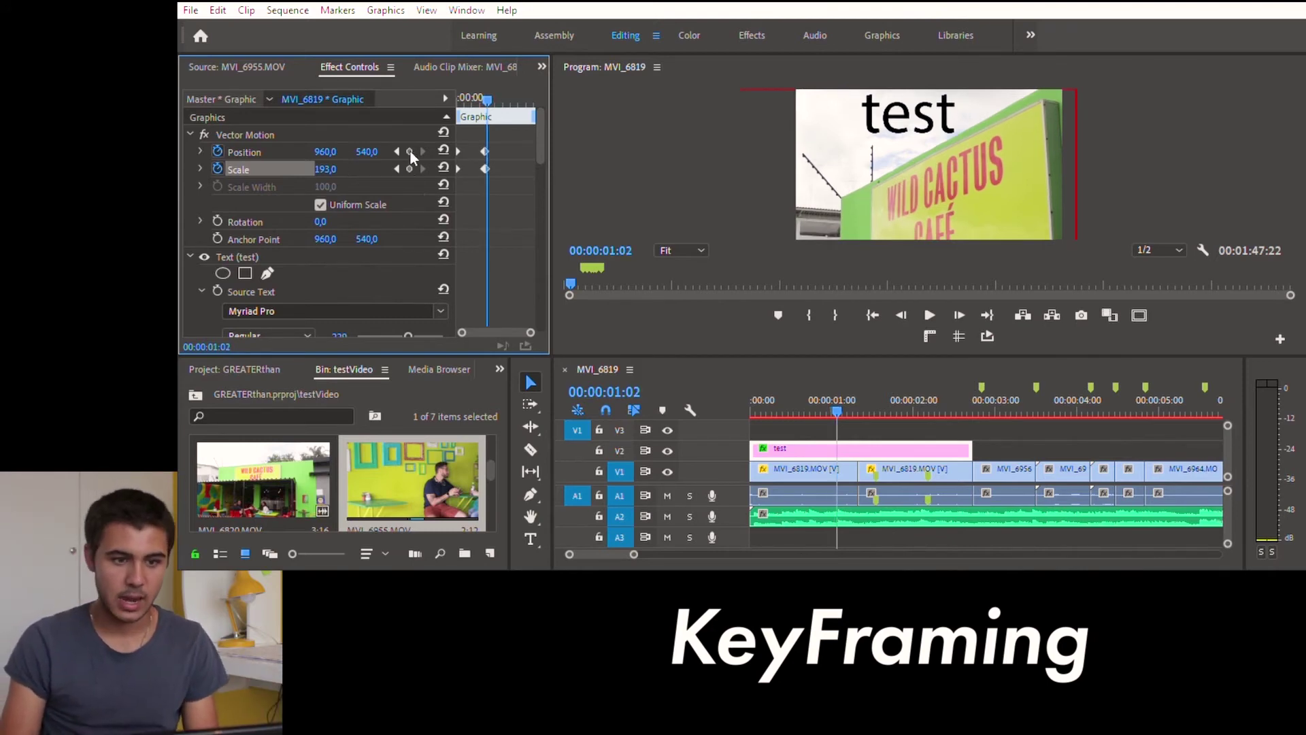
left_click_drag(326, 169, 421, 167)
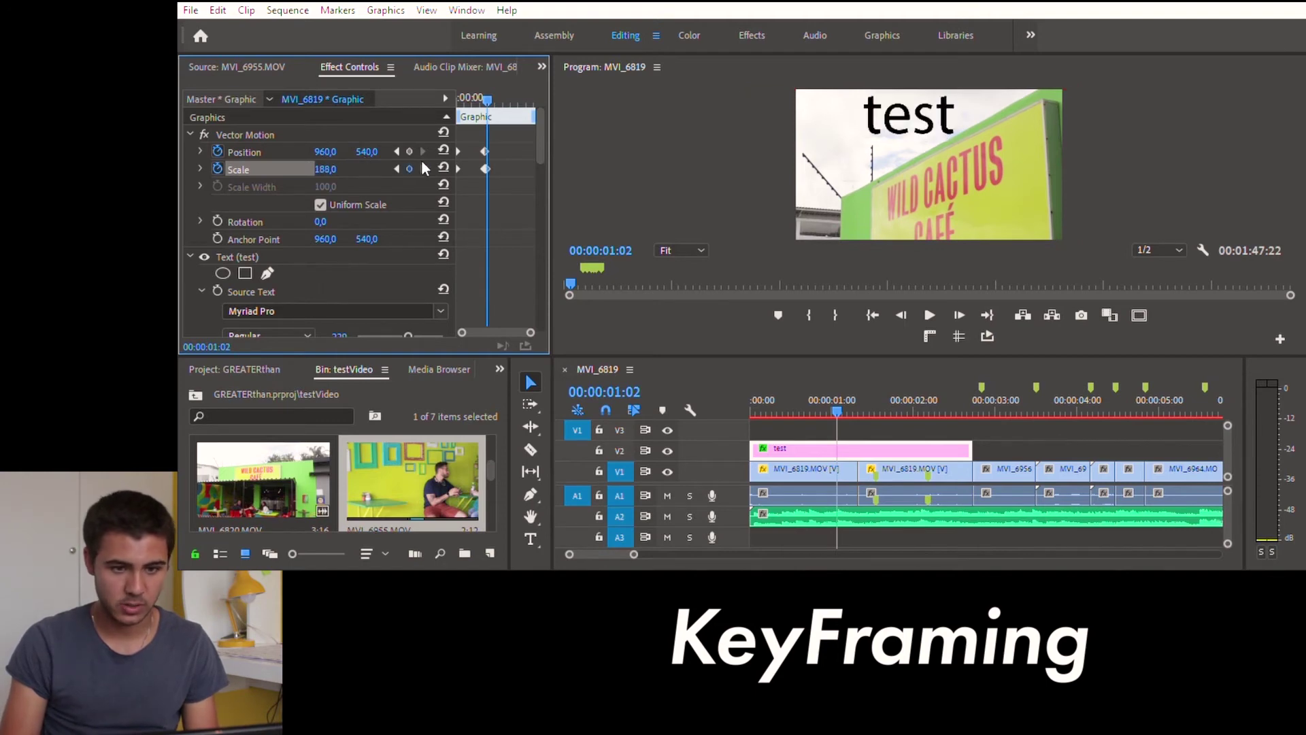
left_click(443, 167)
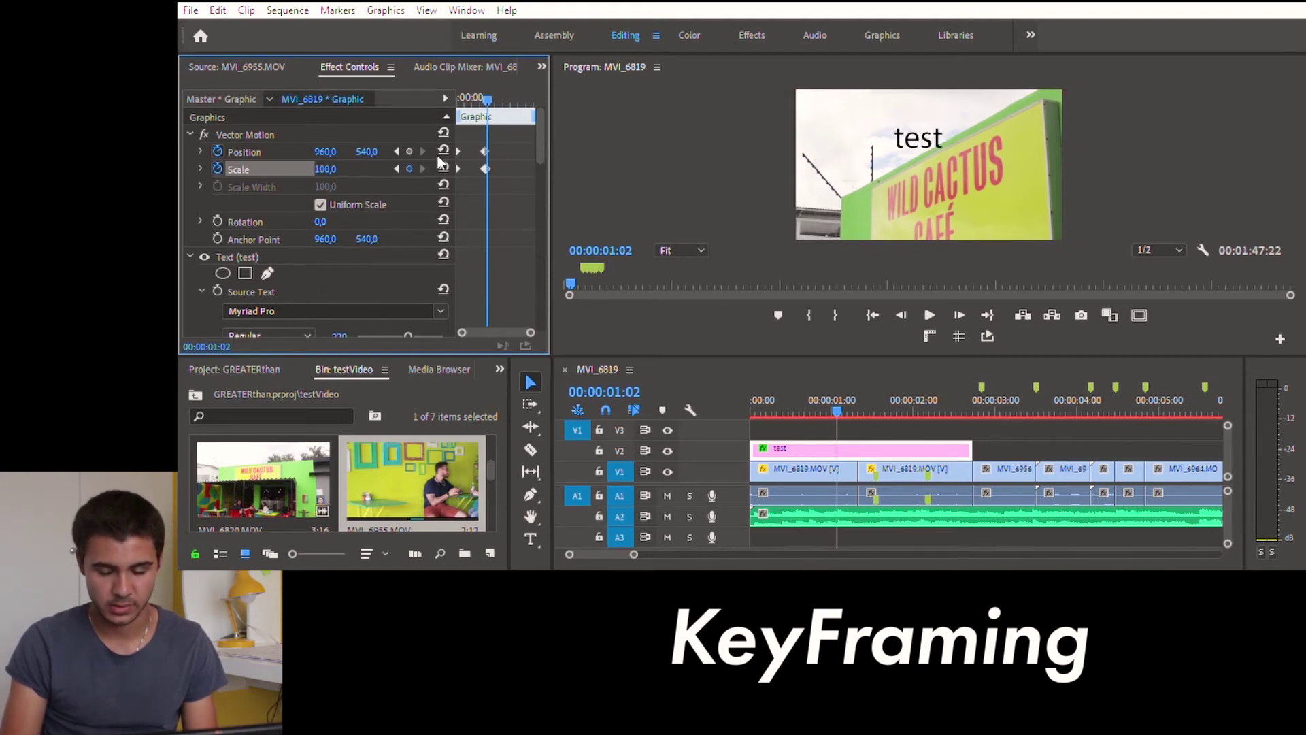
Step and scrub through the "test" graphic around 00:00:01:00 to examine its Scale change between keyframes
left_click(838, 393)
key("Left")
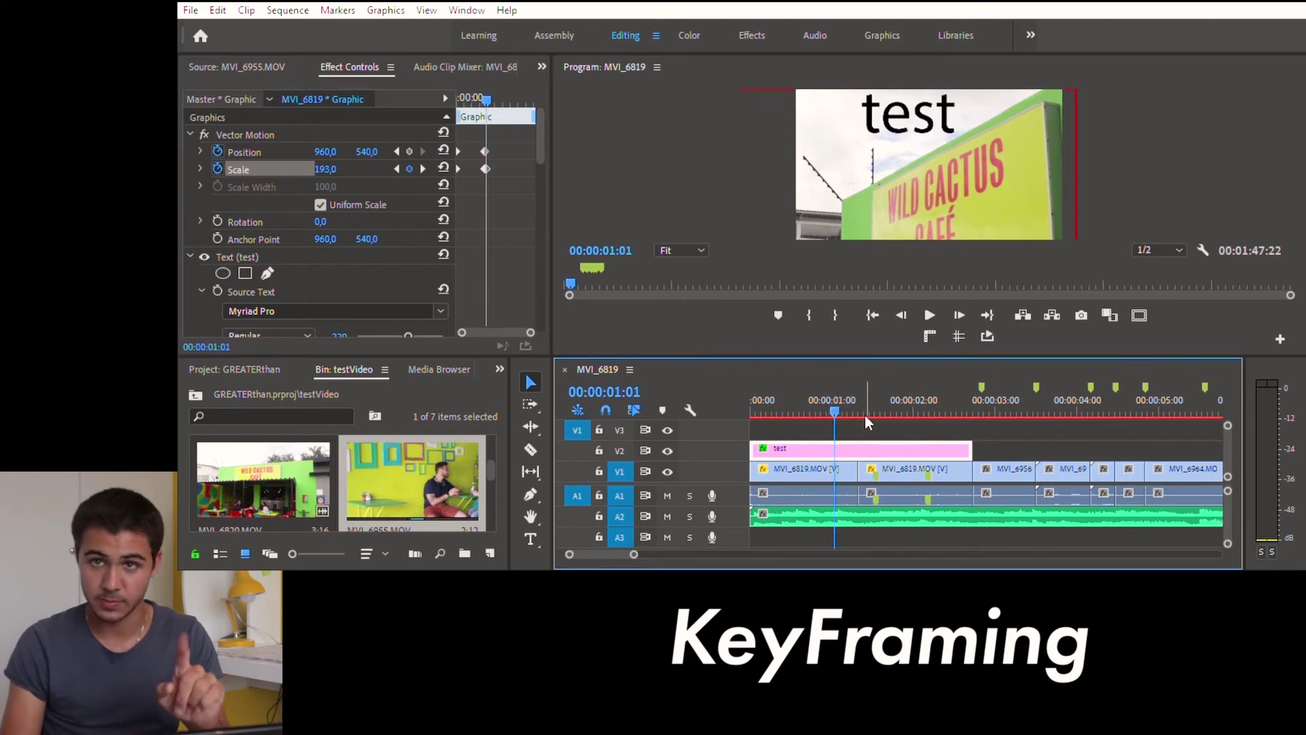
key("Left")
key("Left")
key("Left")
key("Left")
key("Left")
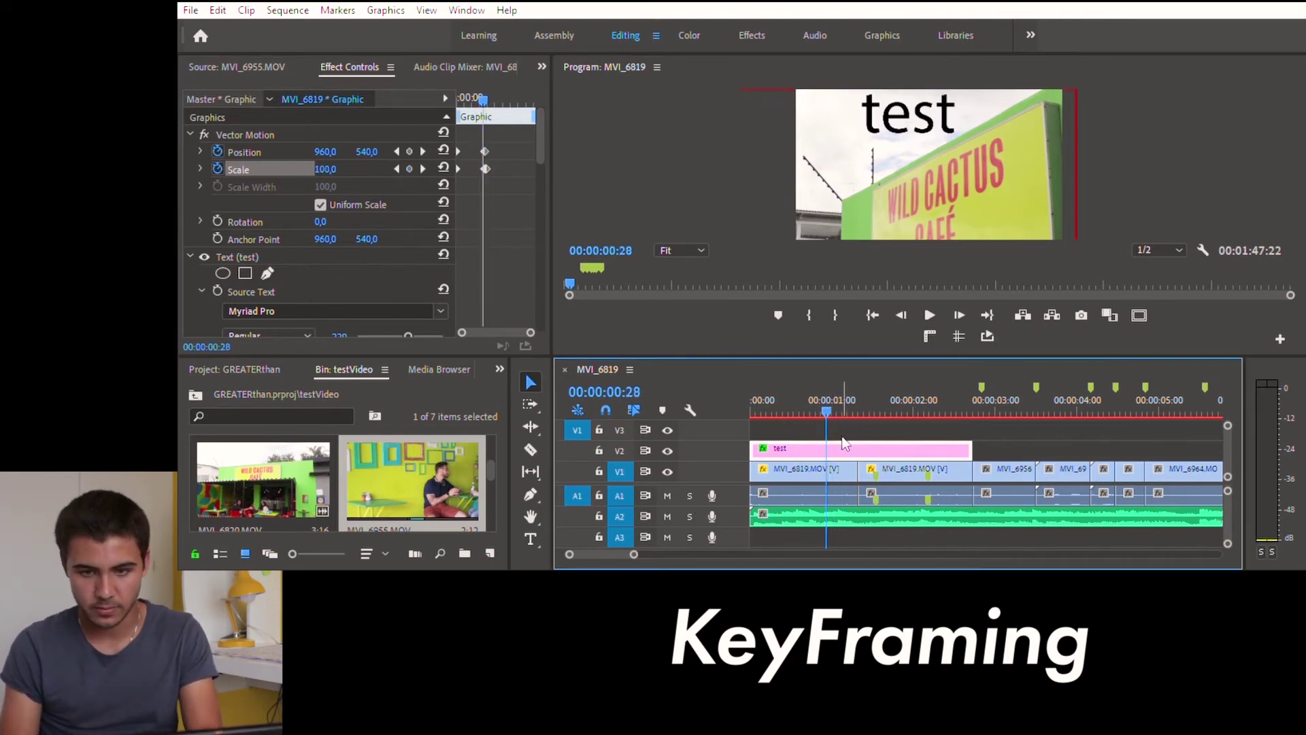
key("Left")
mouse_move(820, 398)
left_mouse_down()
mouse_move(835, 403)
mouse_move(803, 400)
left_mouse_up()
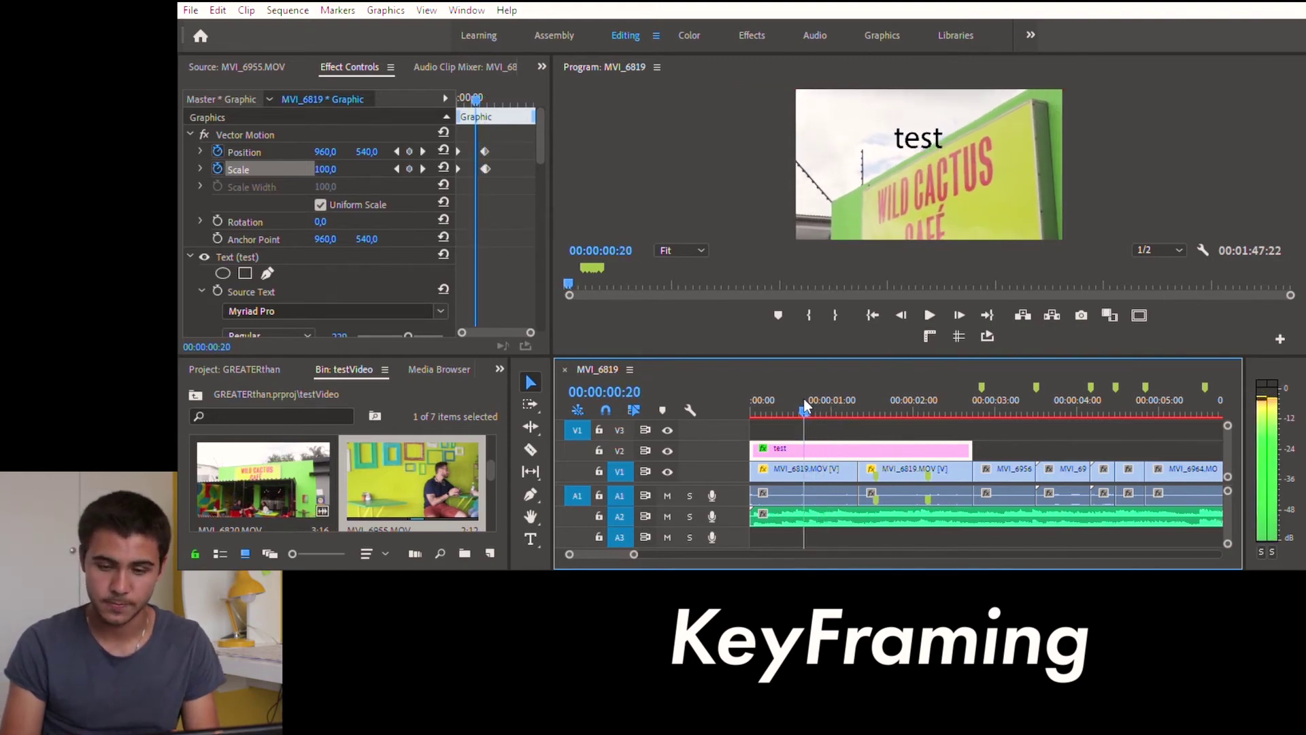
left_click_drag(804, 399, 828, 404)
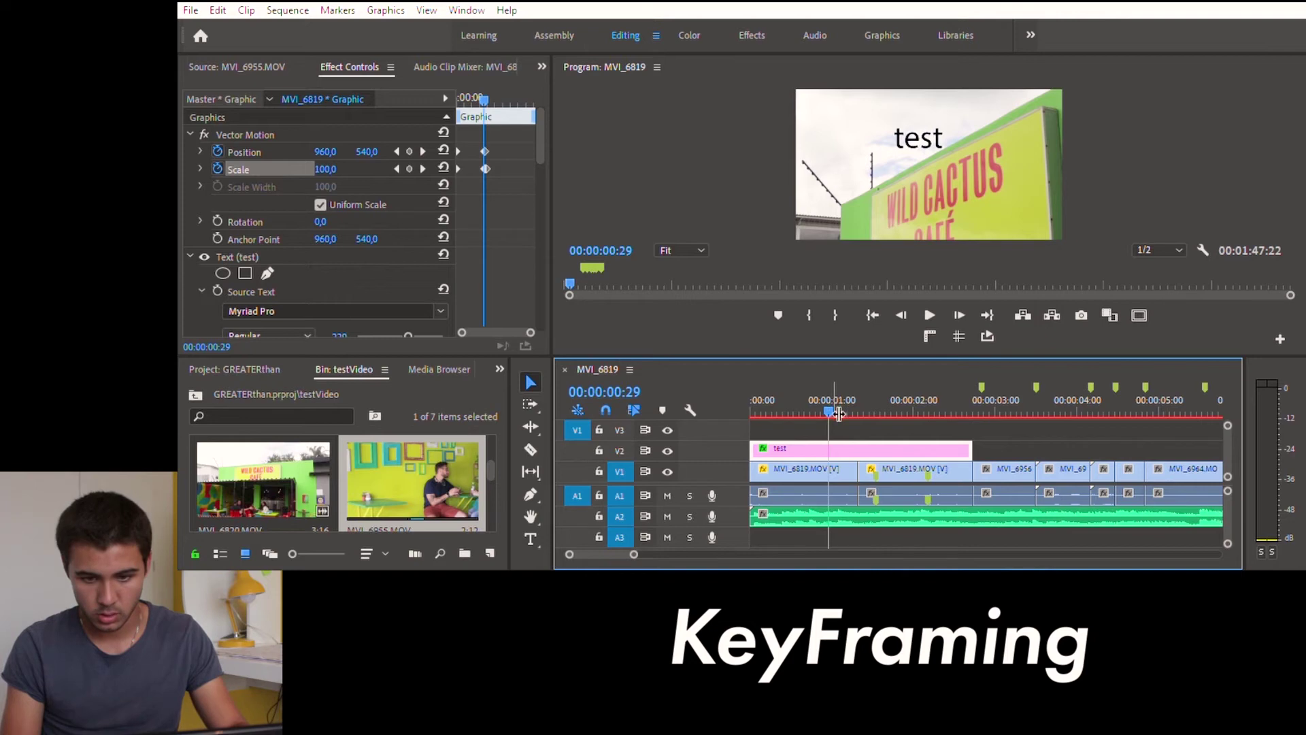
left_click_drag(839, 413, 850, 400)
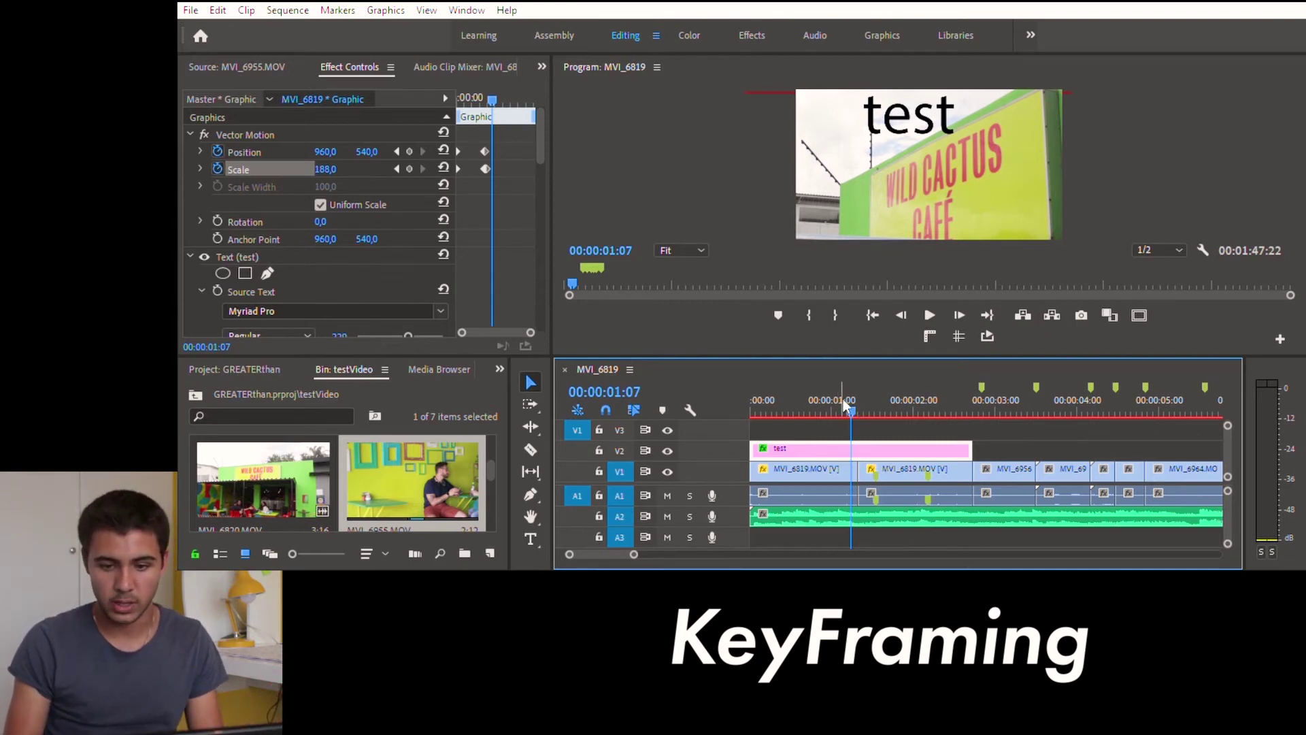
left_click_drag(850, 400, 837, 402)
left_click(831, 412)
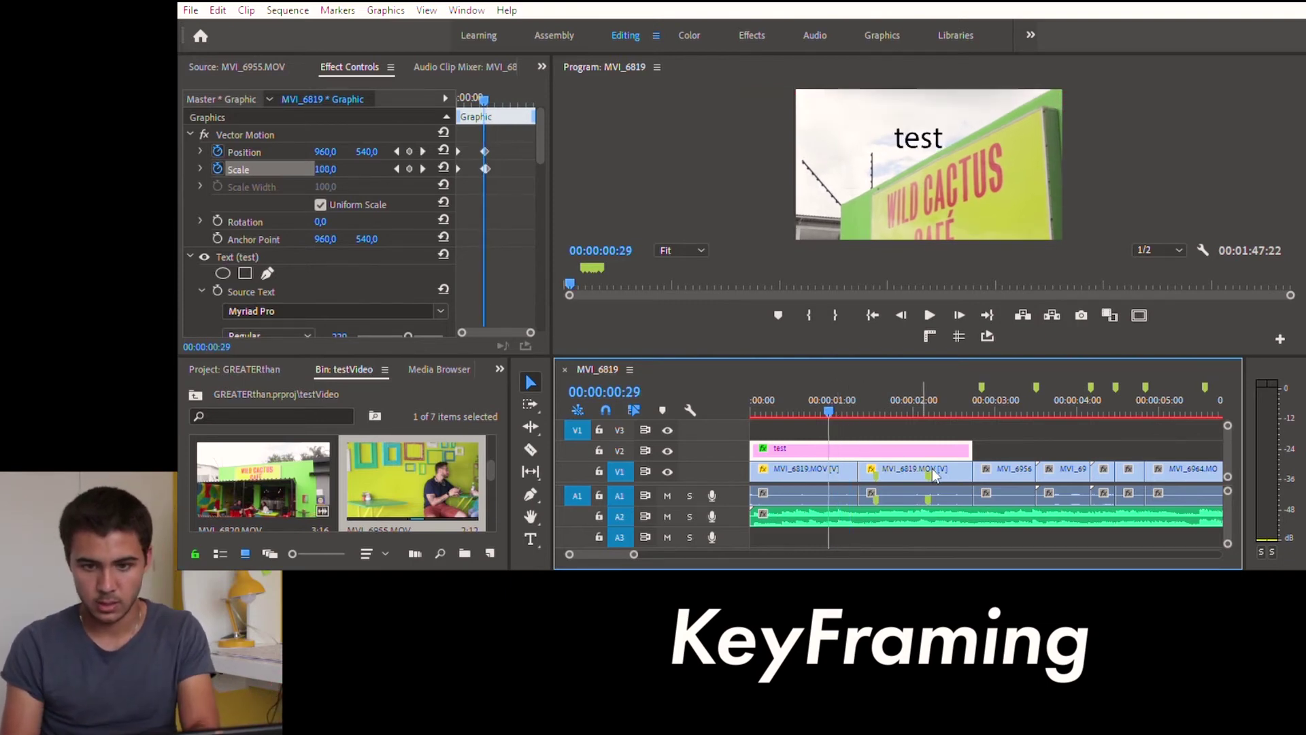
Keyframe the "test" graphic's Scale at 193 shortly before 00:00:02:00 and return it to 100 one frame on
type("193")
key("Return")
key("Right")
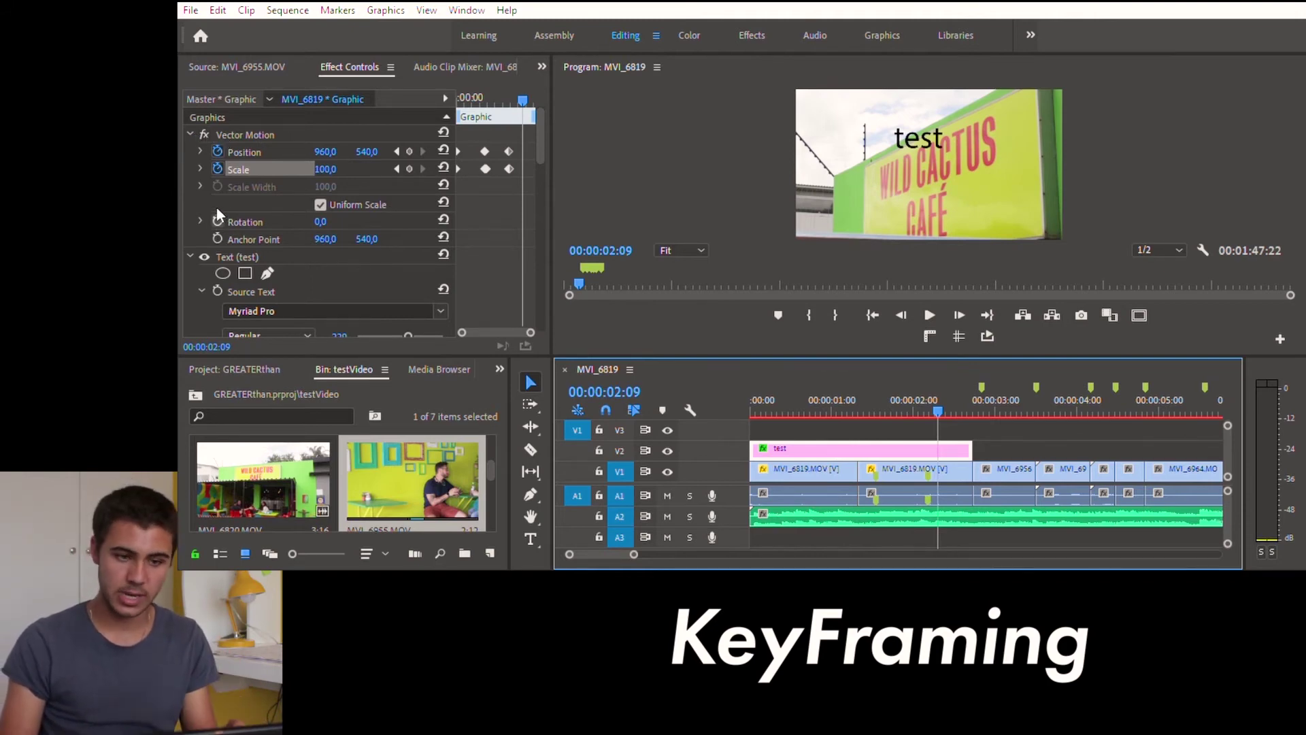
Look over the "test" graphic's remaining text and Transform properties that can be keyframed, including Rotation and Opacity
scroll(228, 212, "down", 7)
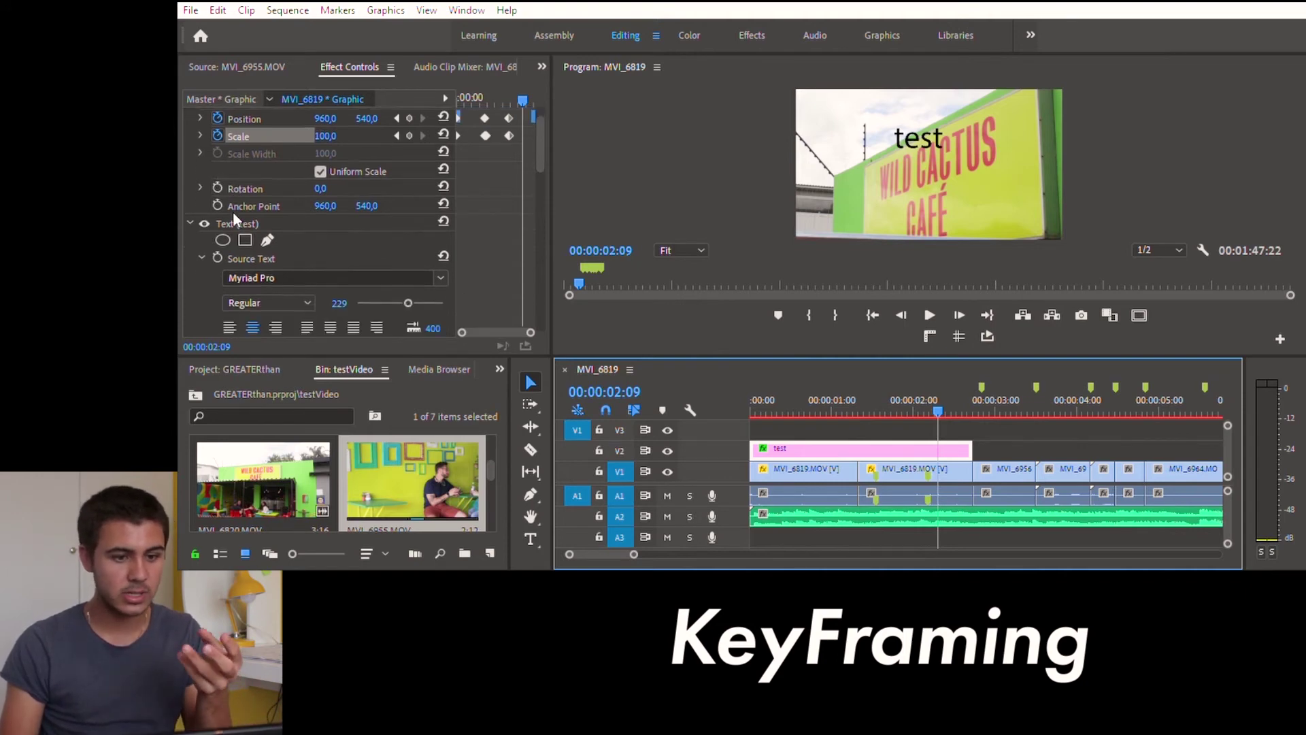
scroll(251, 181, "down", 5)
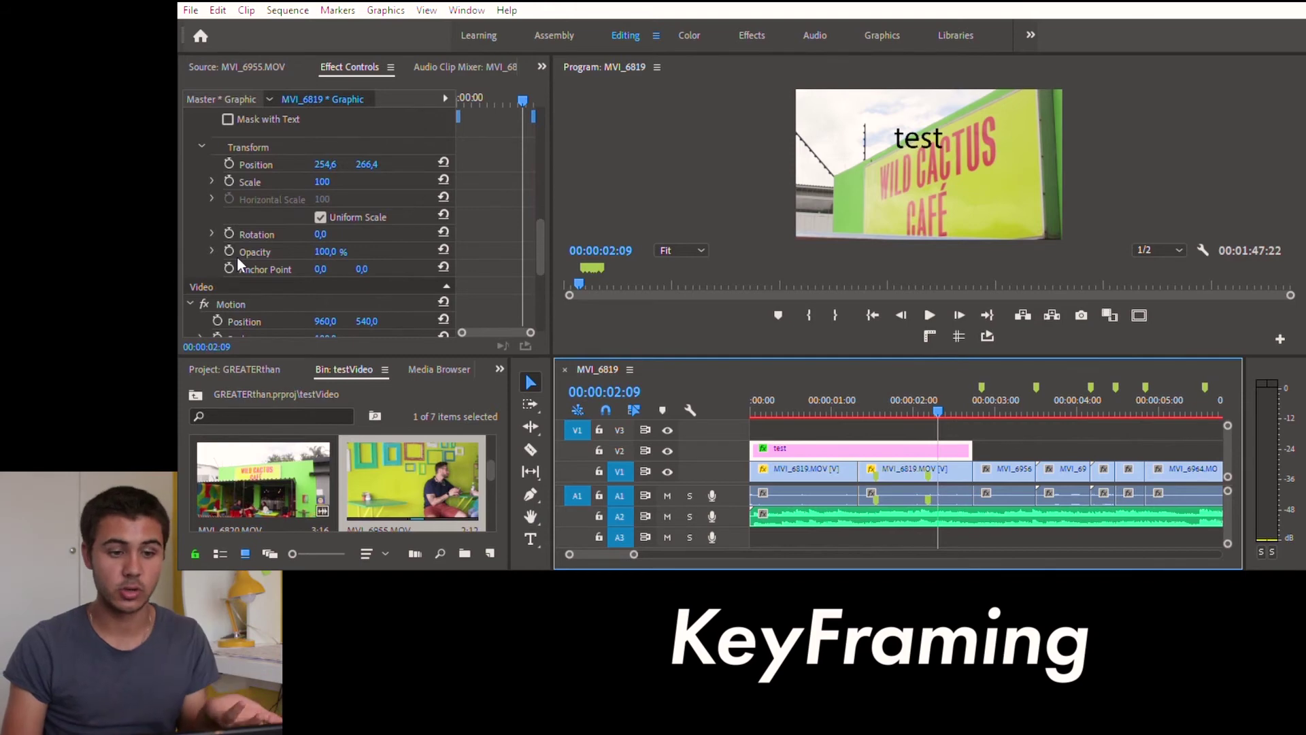
scroll(236, 256, "up", 2)
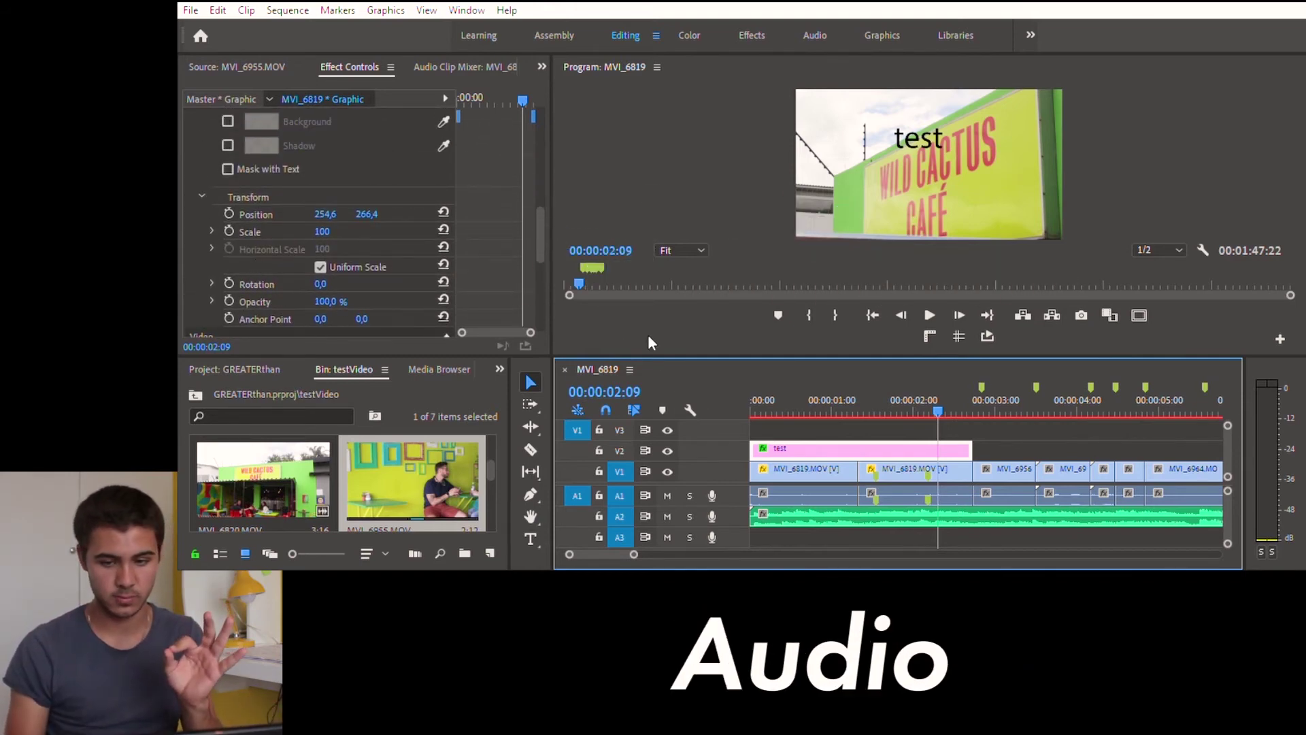
left_click(854, 383)
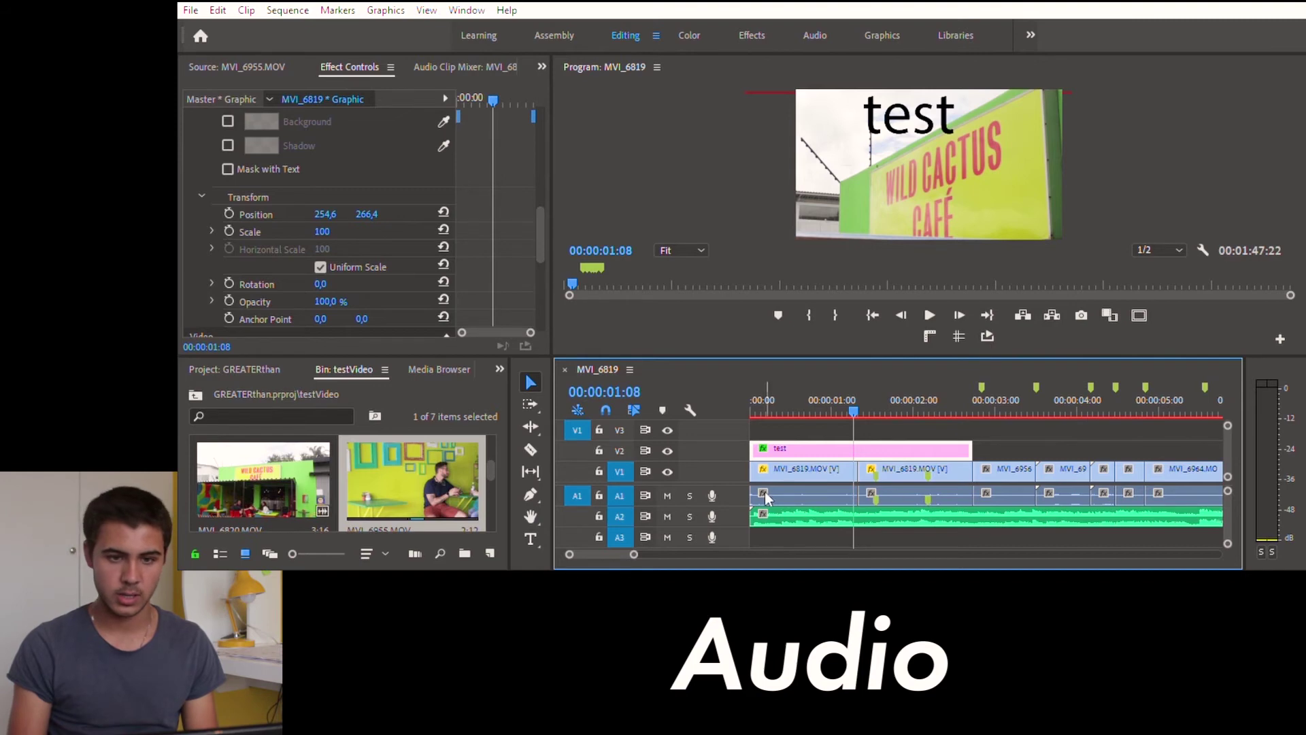
Open the Audio Track Mixer for the MVI_6819 sequence and look over the controls of its audio tracks
left_click(542, 55)
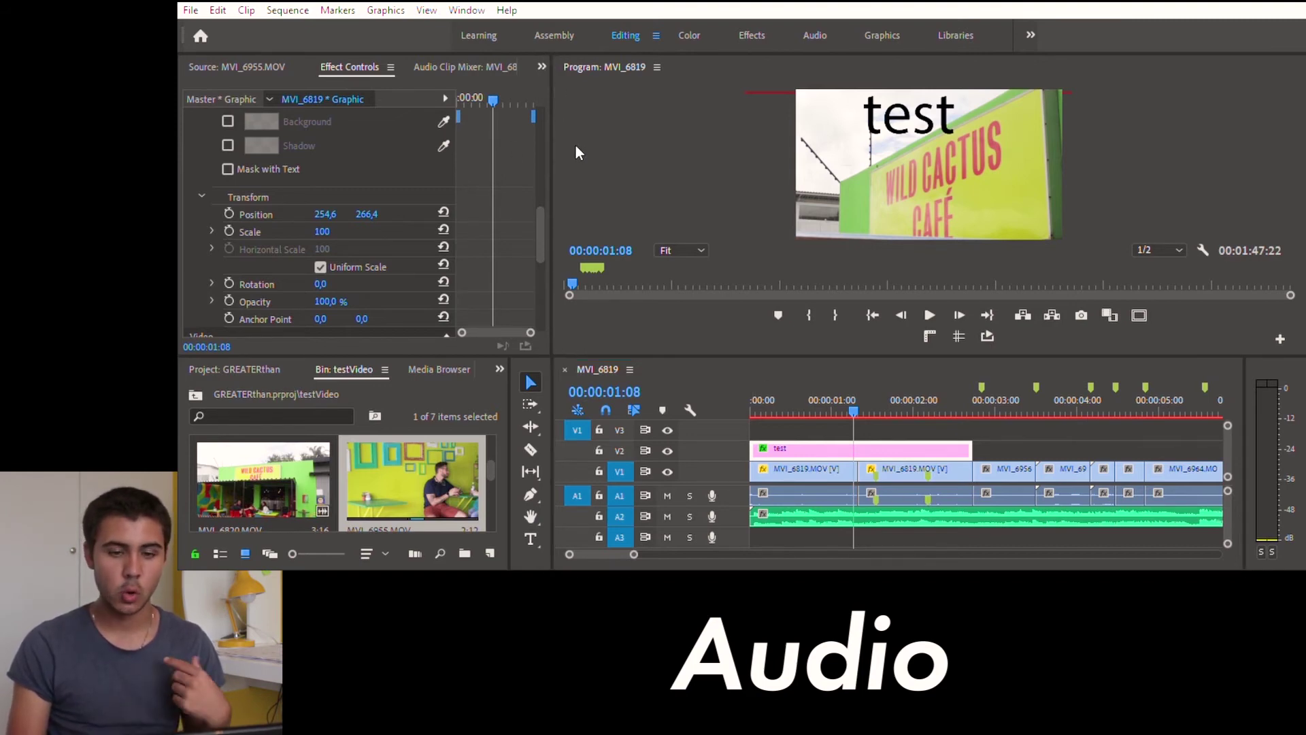
key("shift+6")
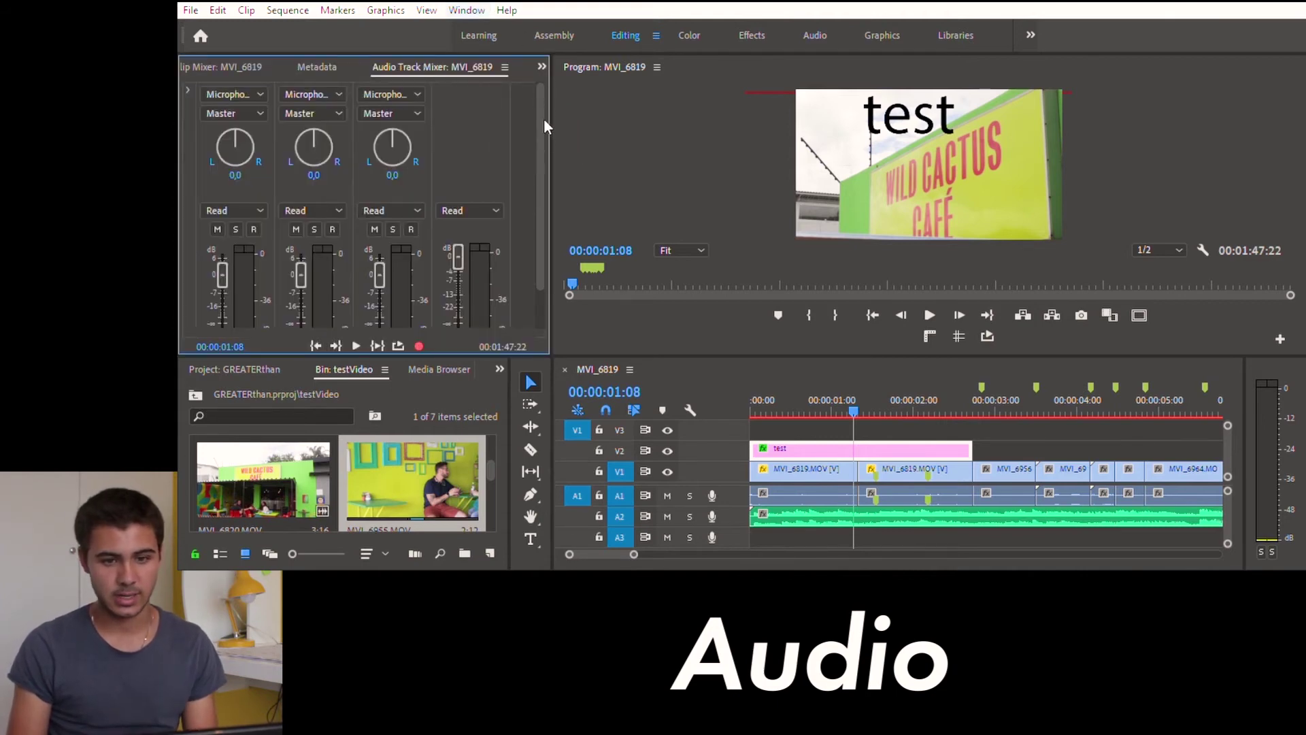
left_click(757, 321)
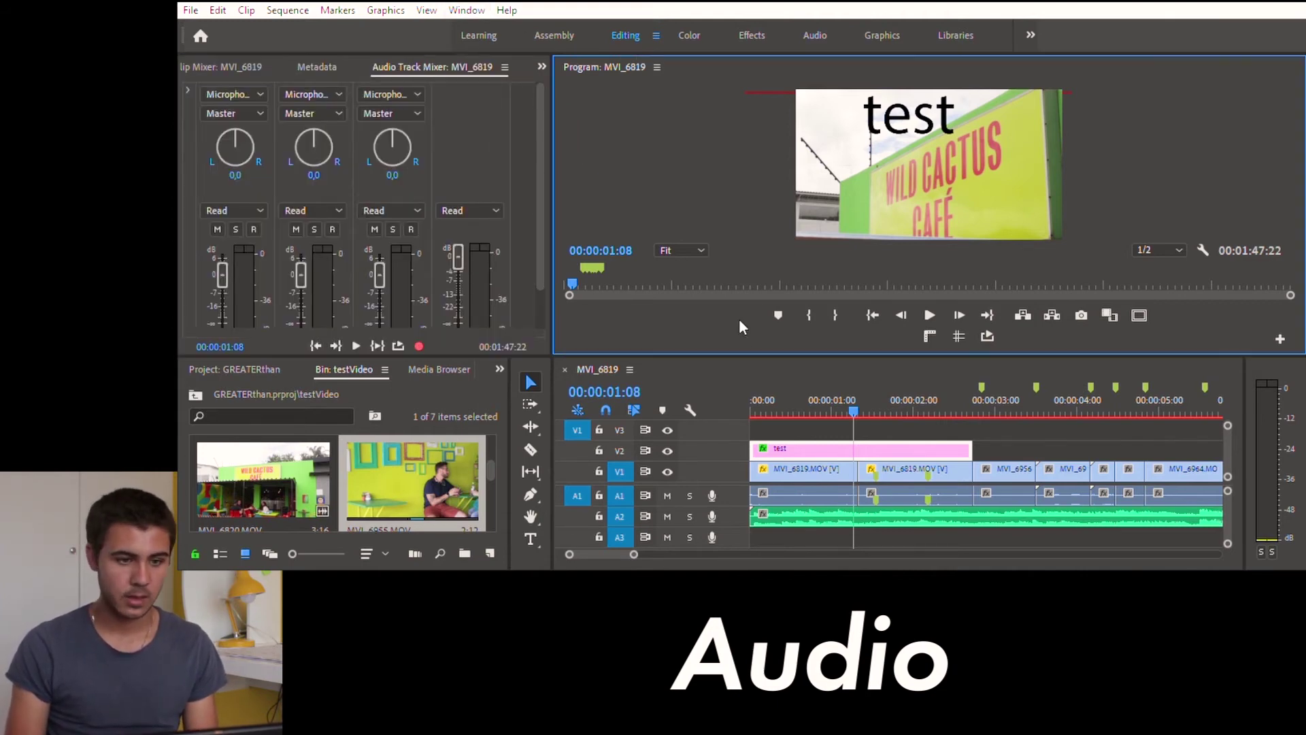
scroll(344, 175, "down", 1)
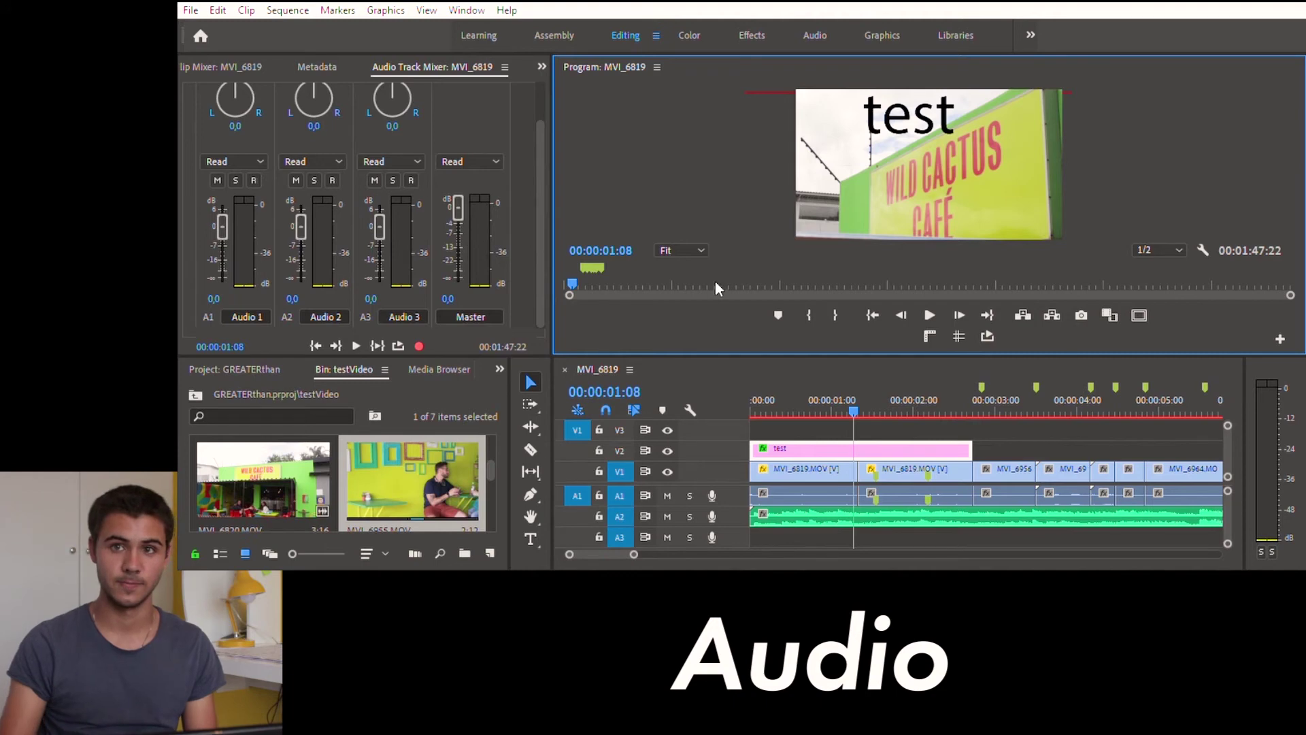
scroll(312, 179, "up", 4)
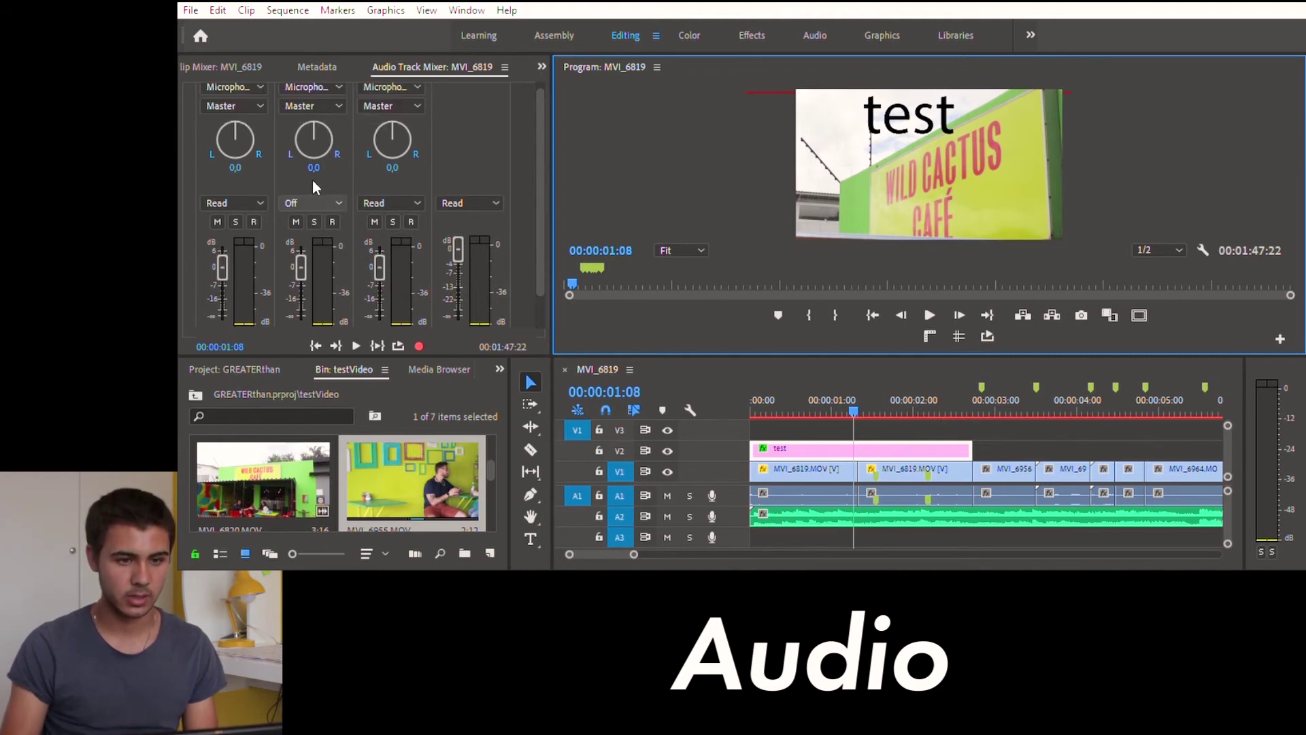
Show the track effects in the Audio Track Mixer and add Amplify to Audio 2 with its Left gain at -3 dB
left_click(187, 75)
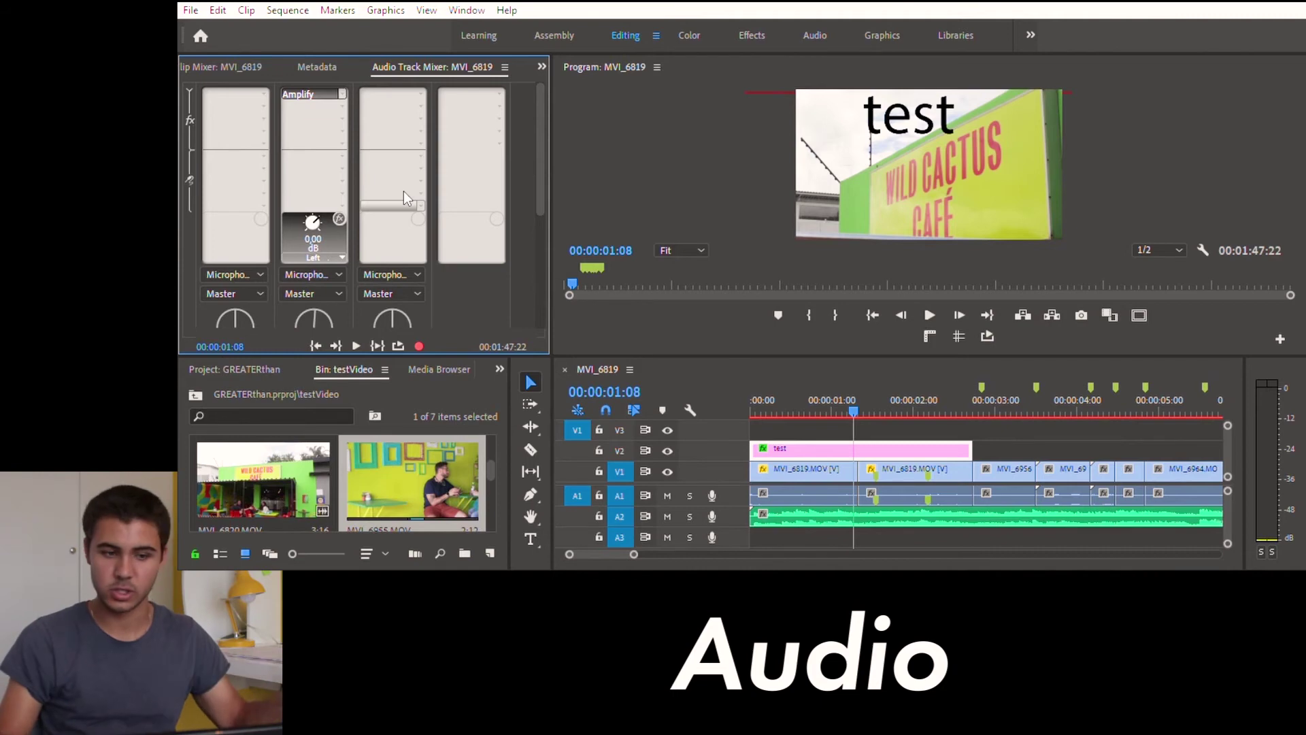
left_click(333, 93)
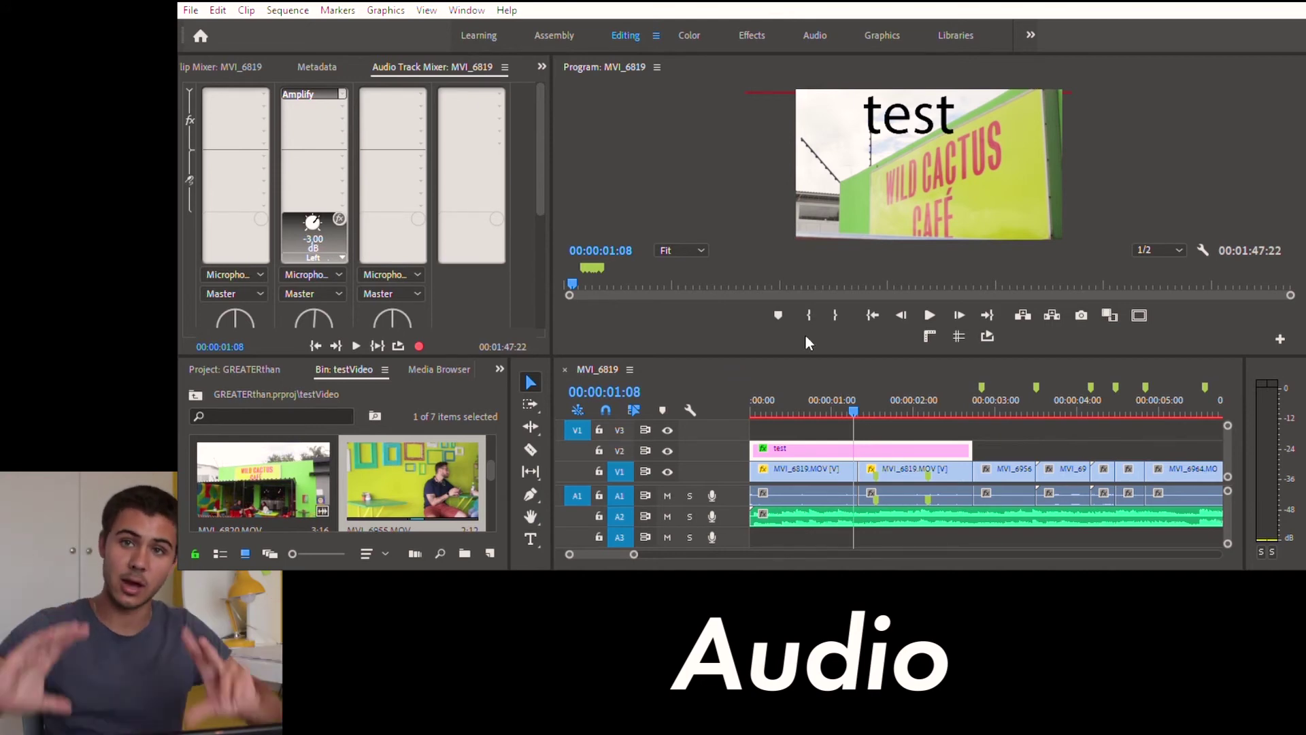
left_click(864, 411)
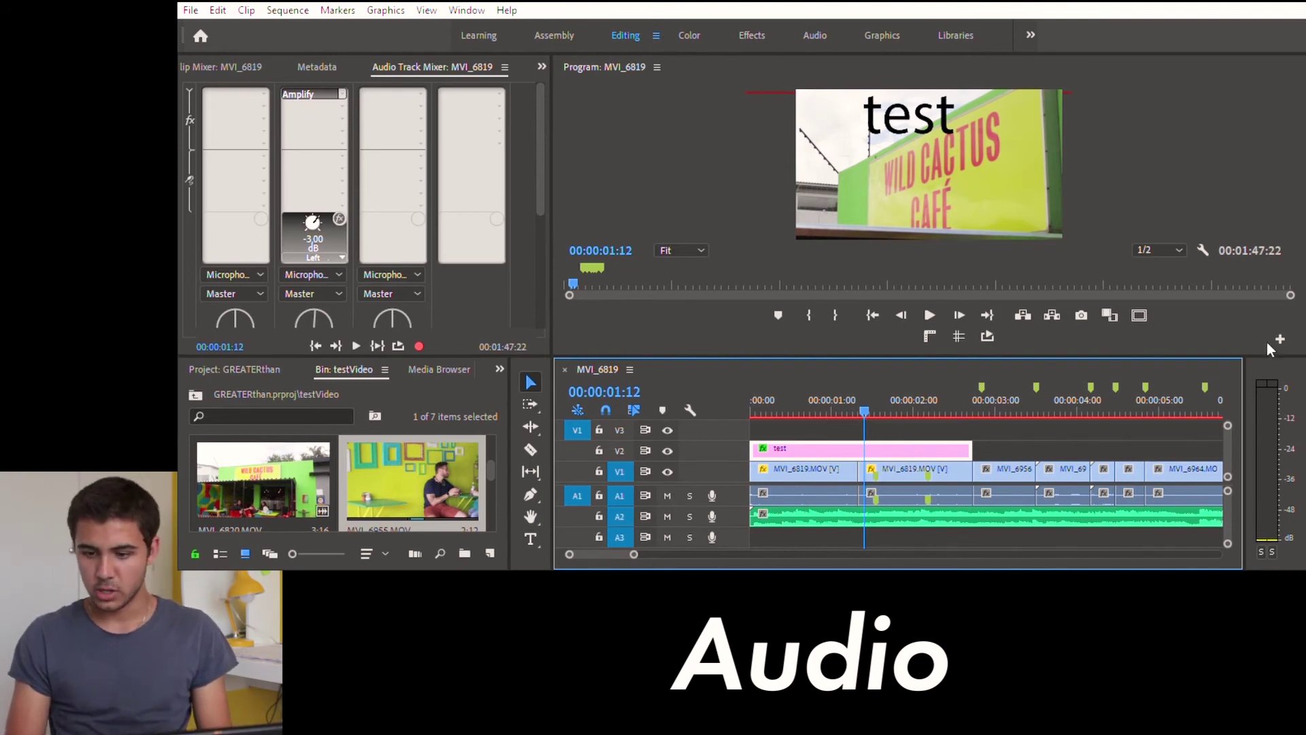
left_click(1272, 449)
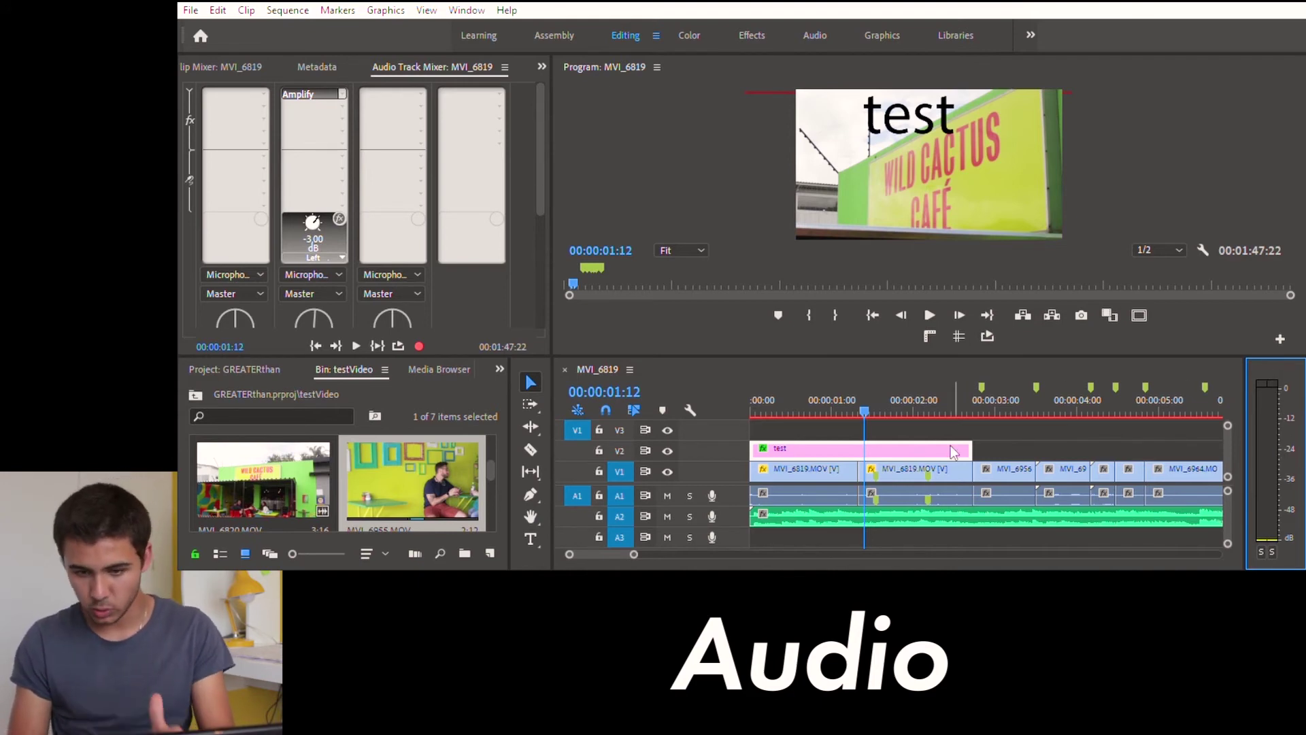
Add a DeNoise effect at 40% to Audio 2, and Amplify plus DeNoise at 26.7% to Audio 1
left_click_drag(862, 385, 911, 391)
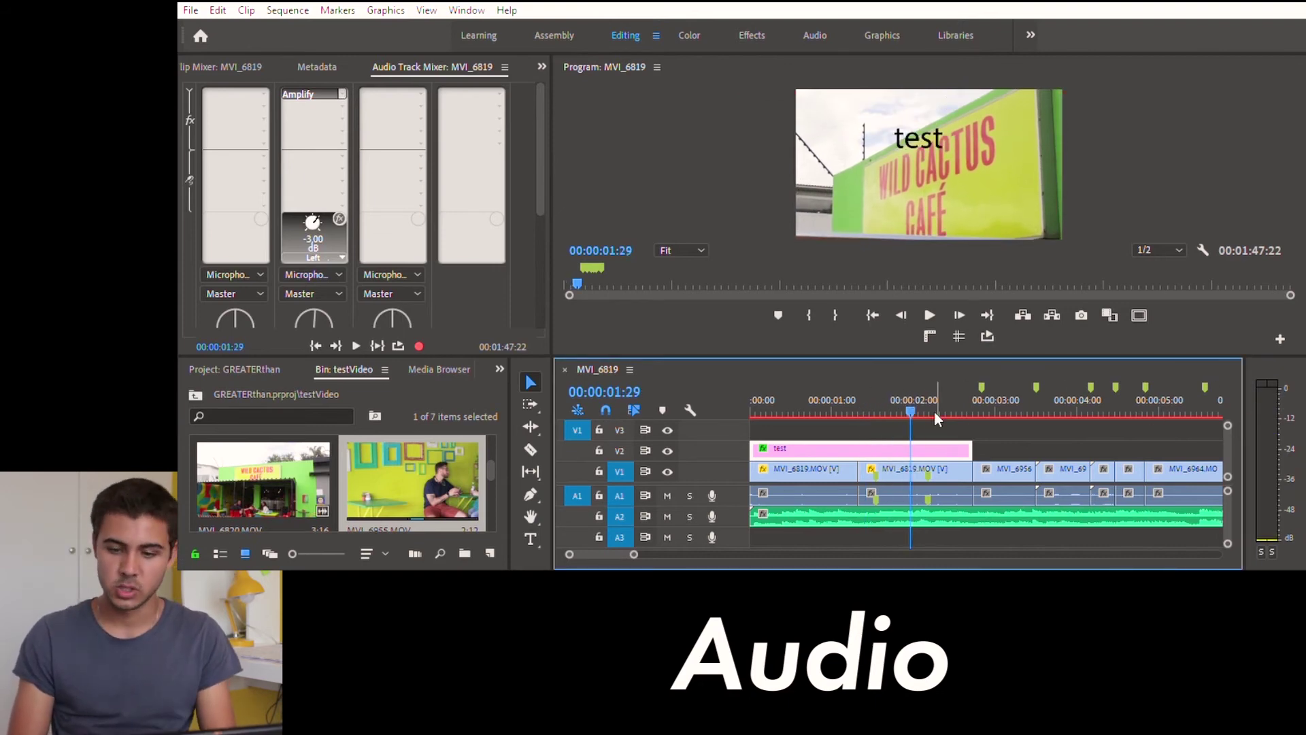
left_click_drag(911, 395, 974, 398)
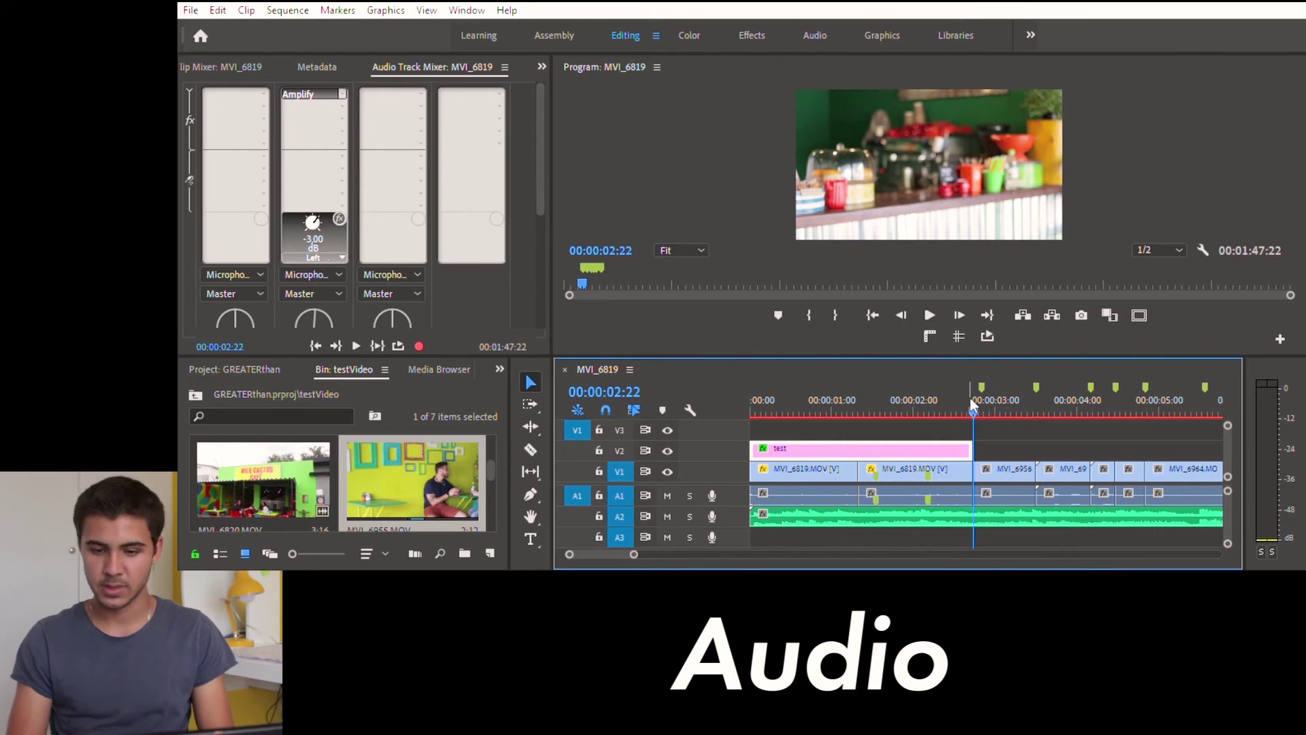
left_click(903, 403)
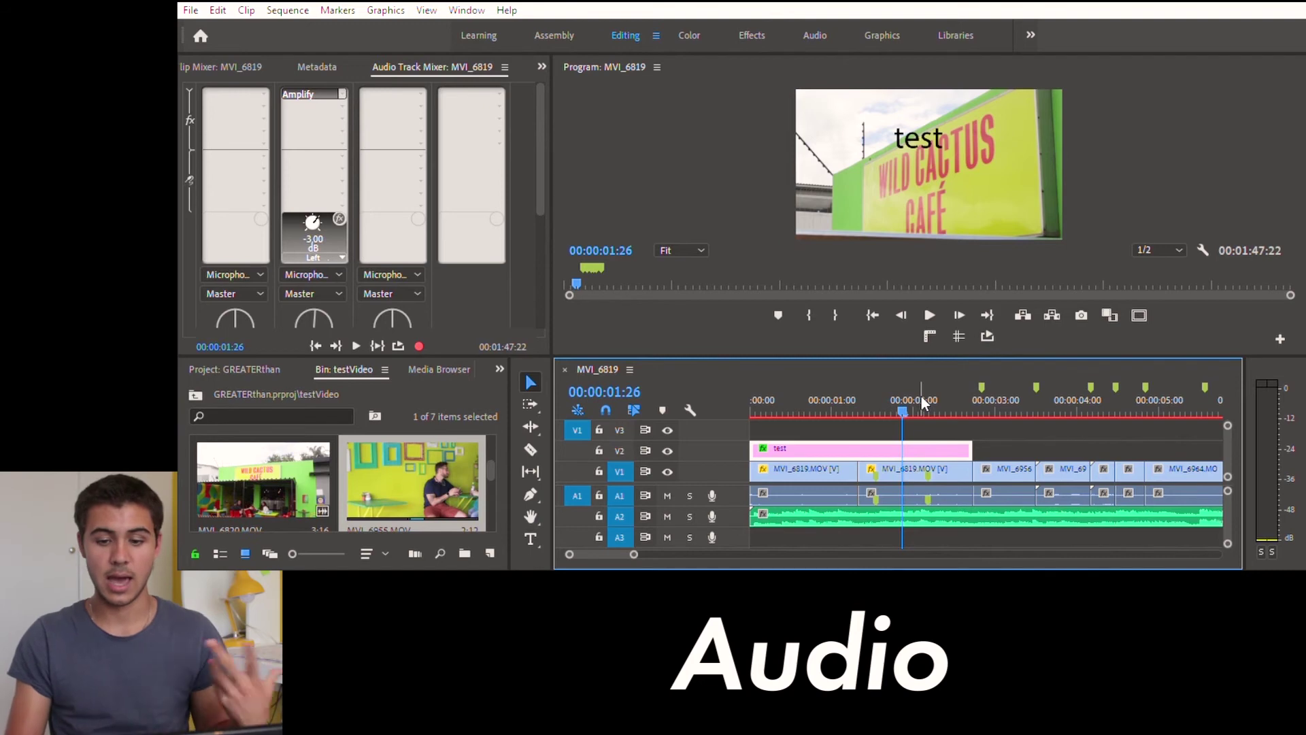
left_click_drag(901, 408, 882, 406)
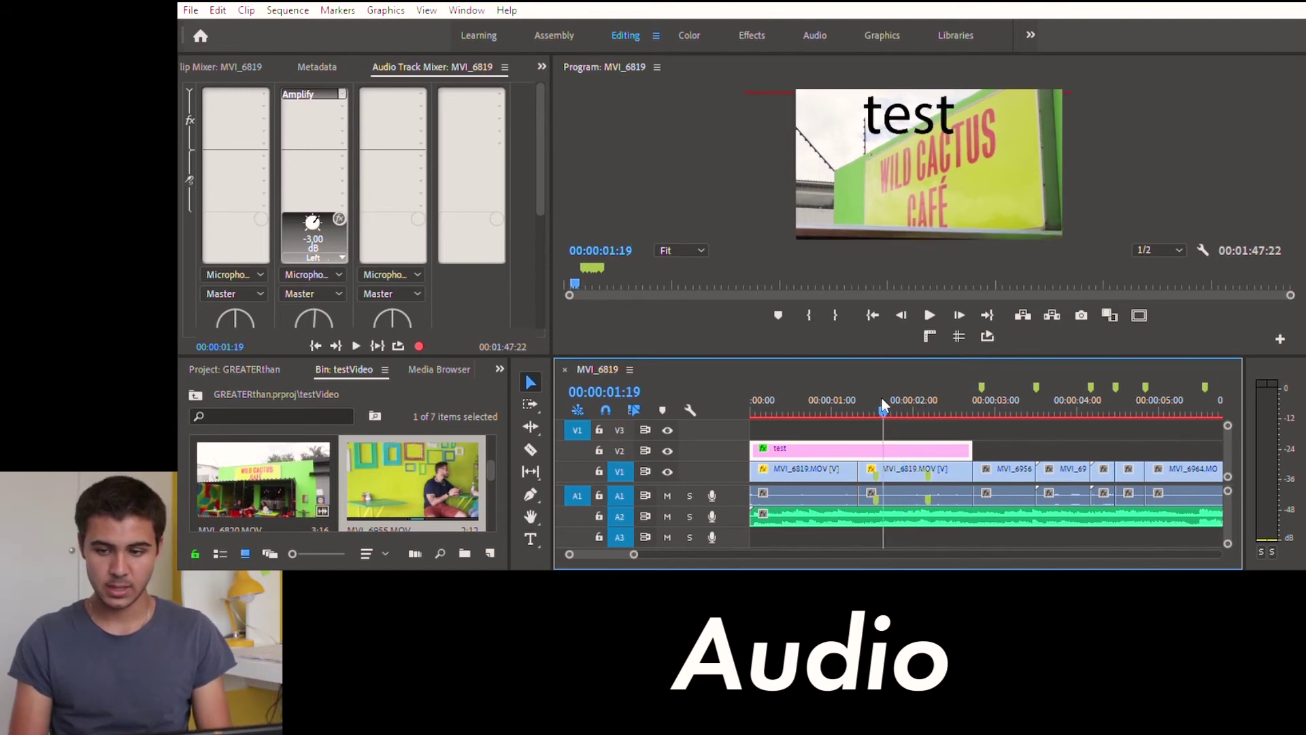
left_click(342, 98)
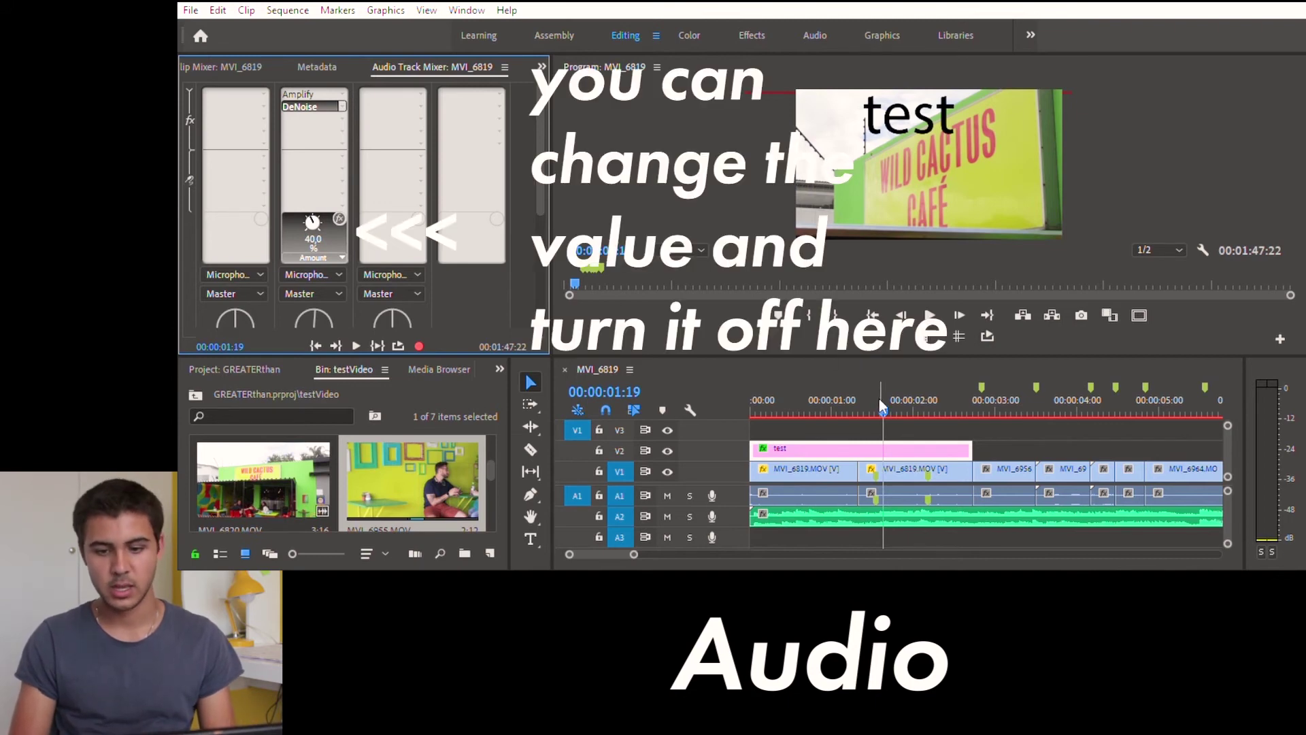
left_click(861, 411)
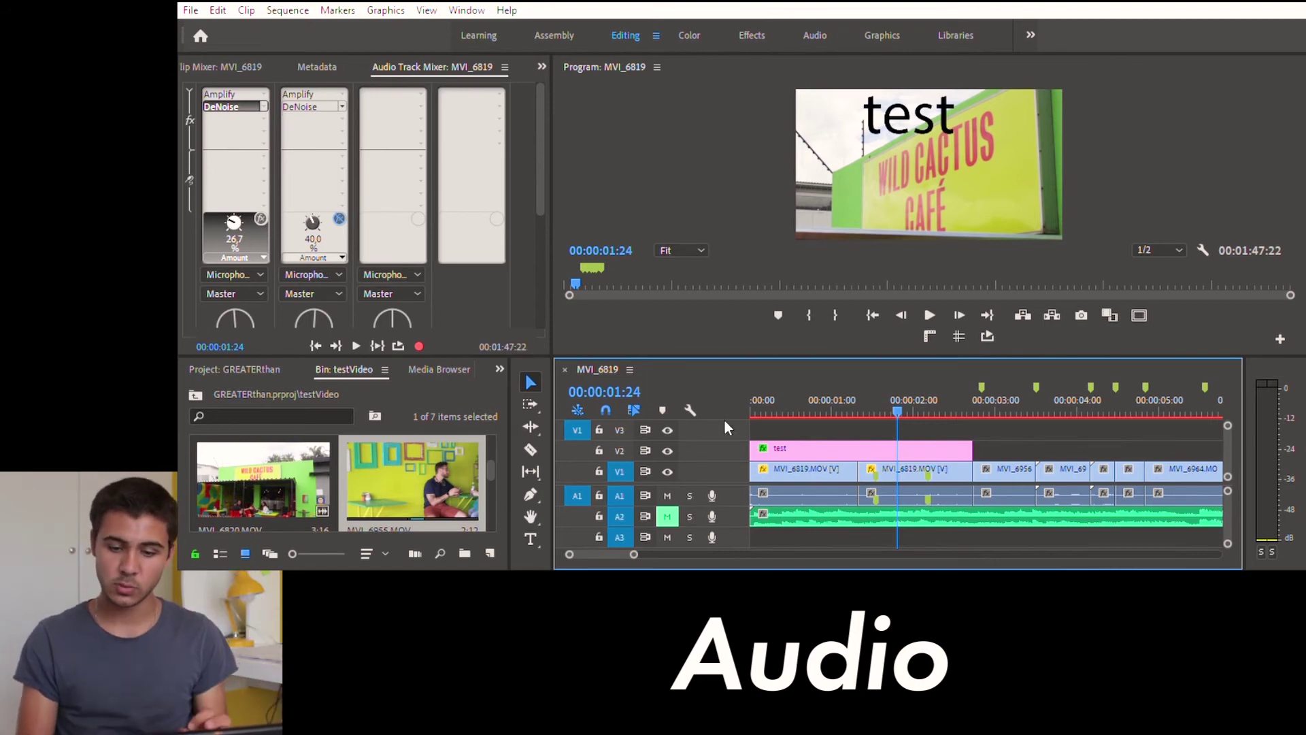
Set the audio Volume Level of the first MVI_6819 clip to 6 dB in its effect controls
left_click(782, 475)
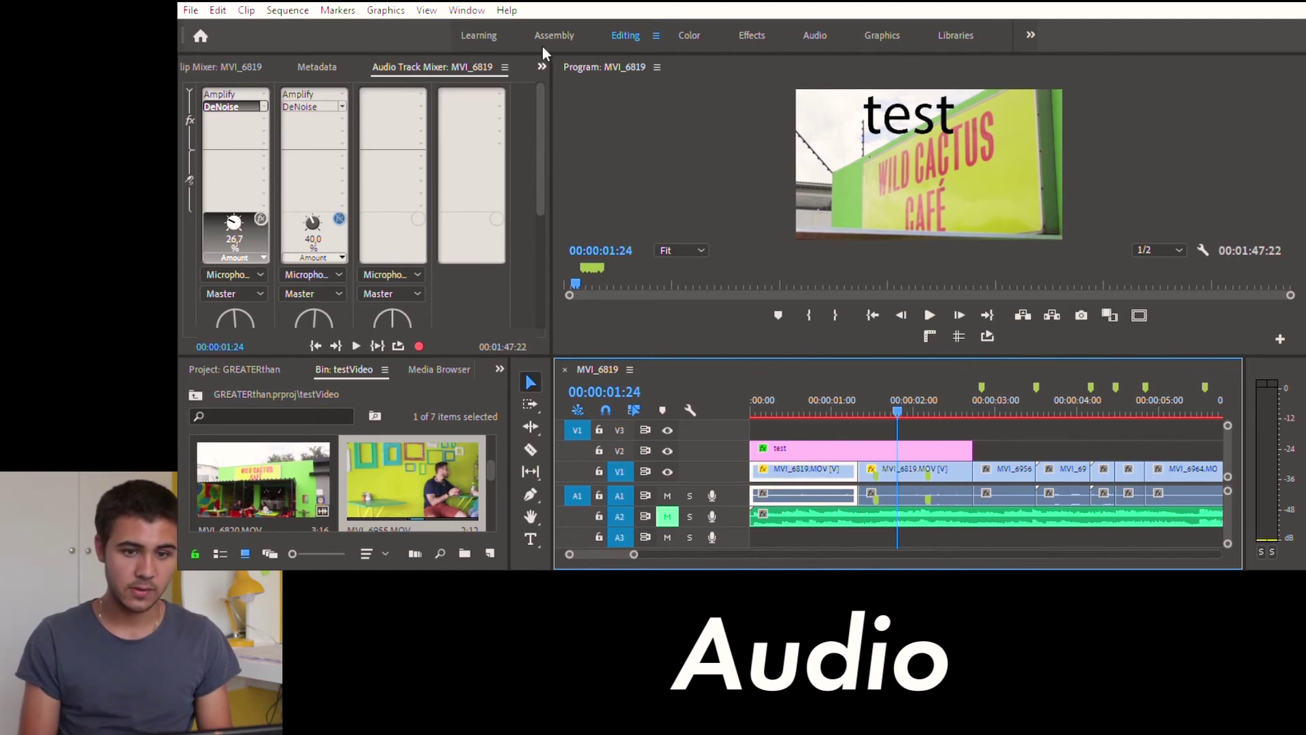
key("shift+5")
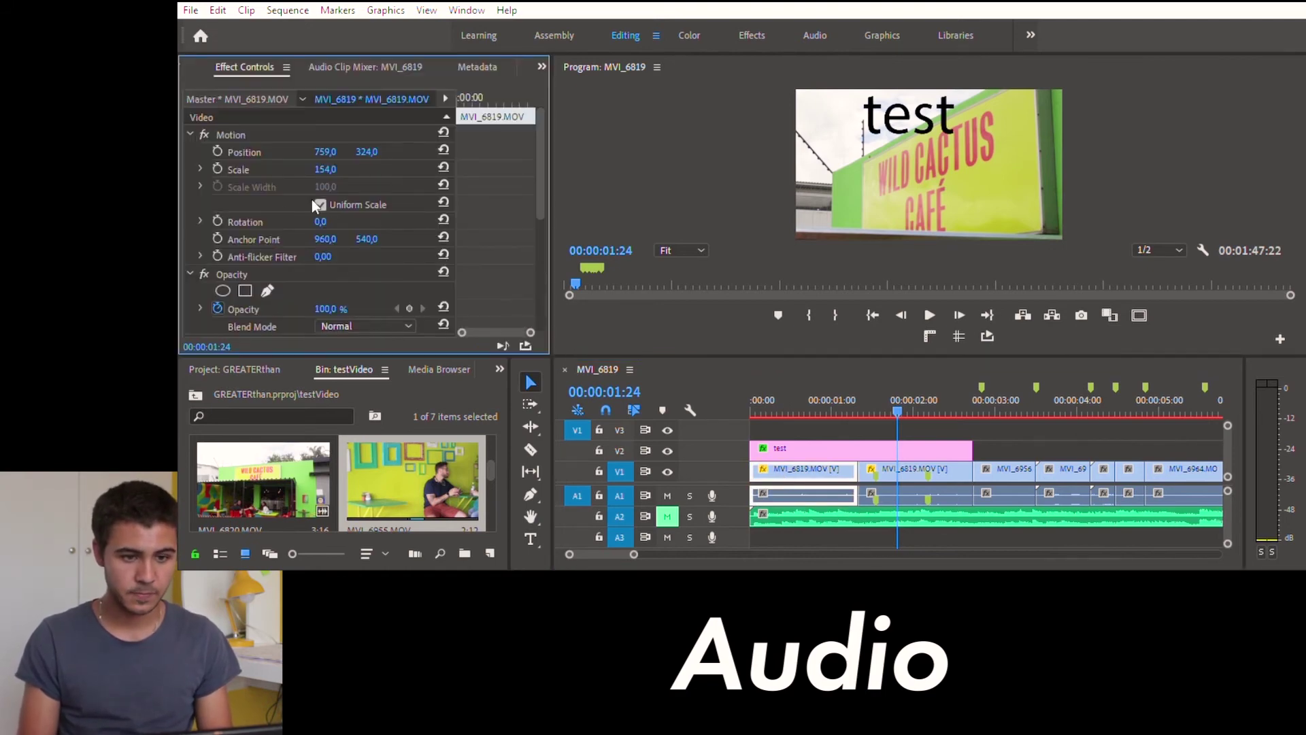
scroll(271, 193, "down", 5)
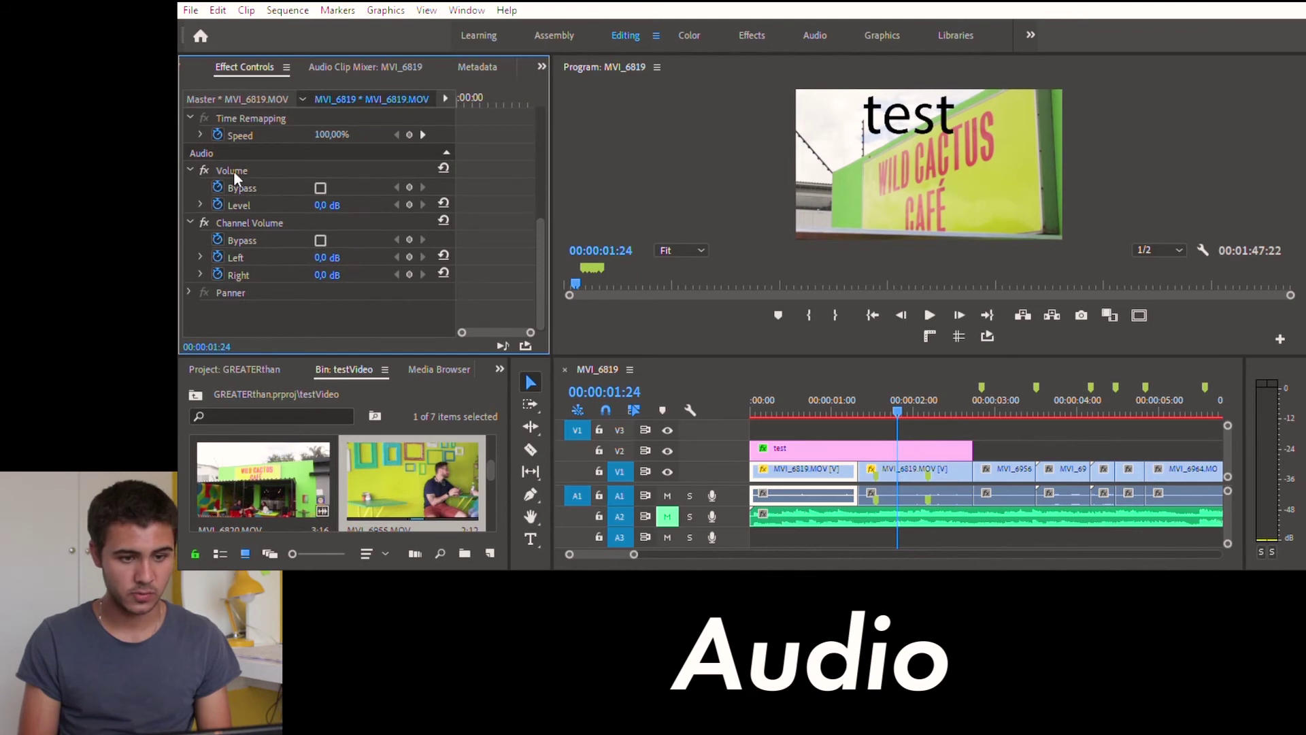
left_click(326, 205)
type("-15")
key("Return")
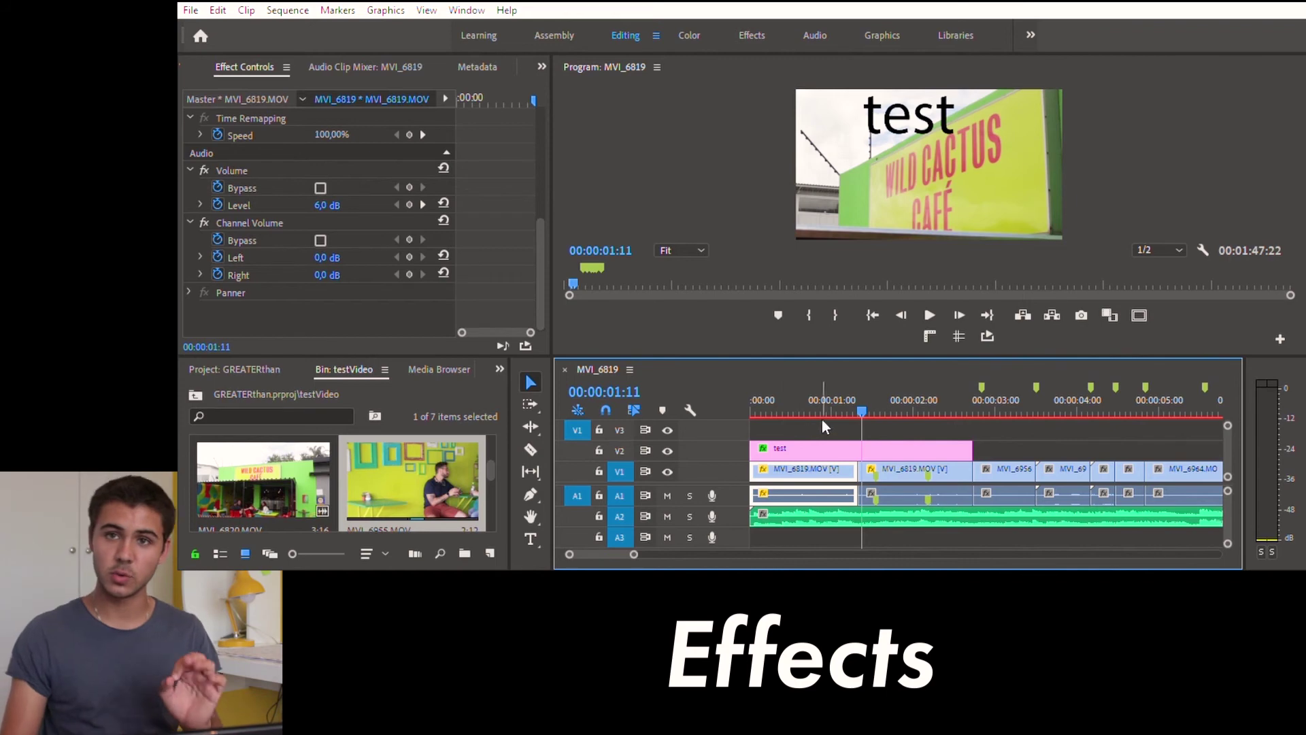
Open the Effects library, expand Video Transitions and look over its transition categories
left_click_drag(861, 403, 808, 406)
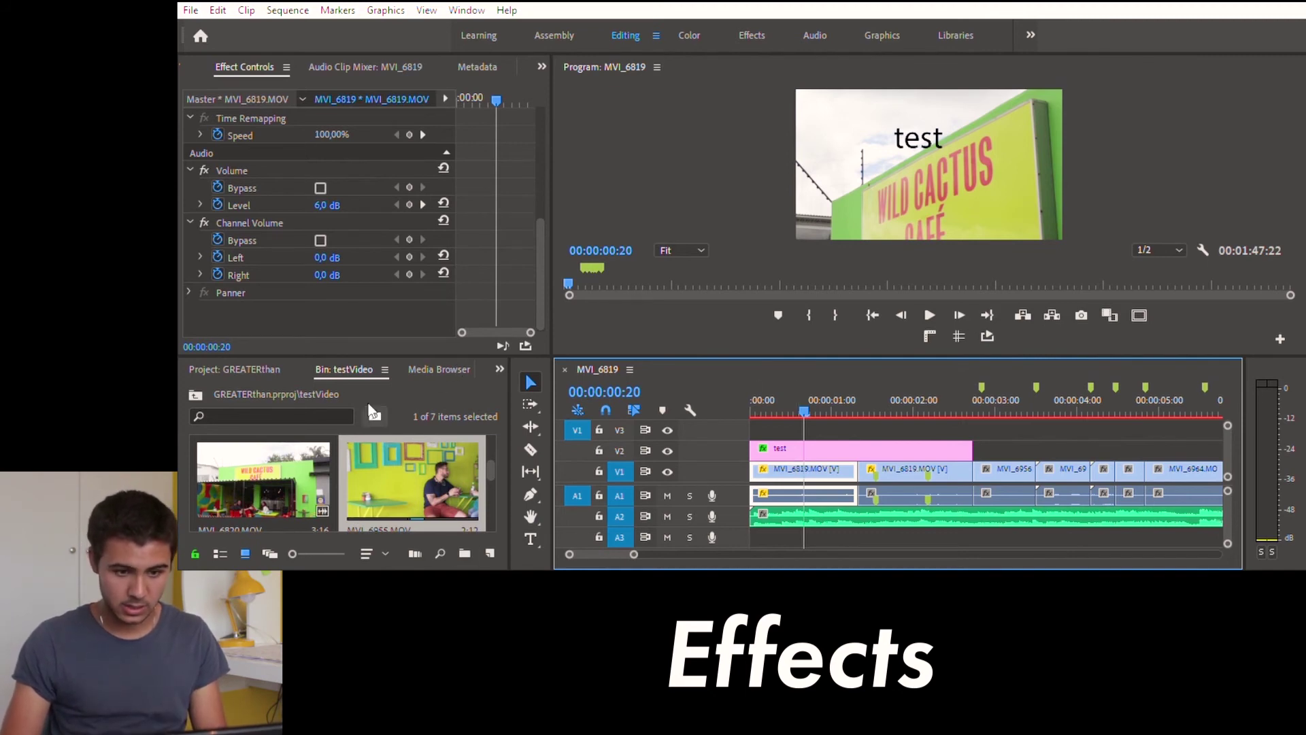
left_click(501, 346)
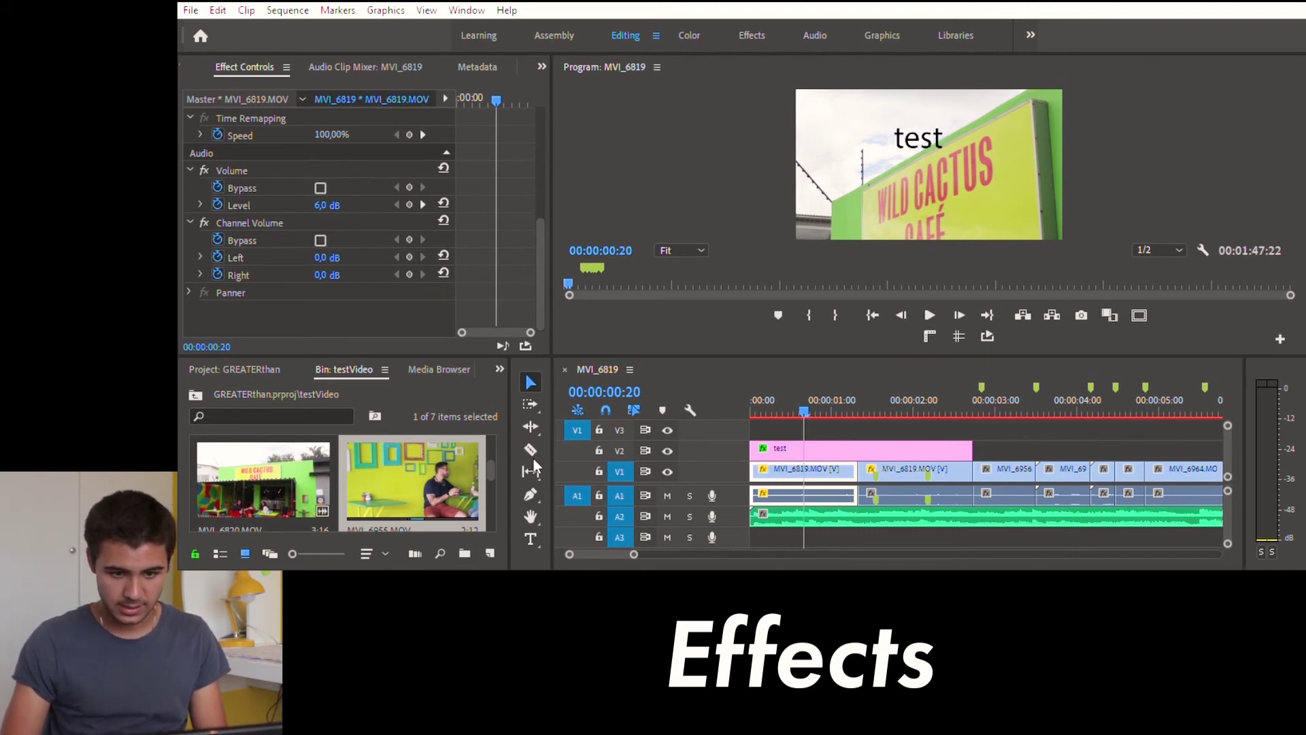
key("shift+7")
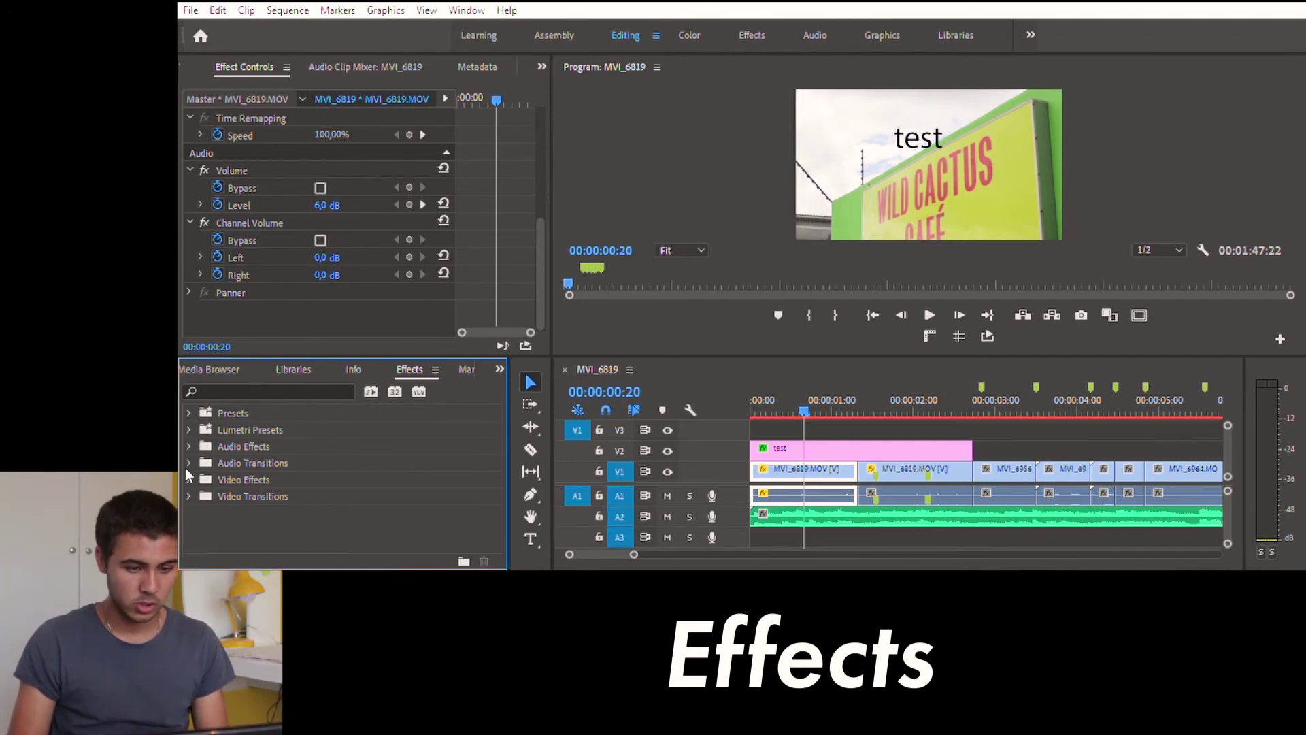
left_click(189, 495)
scroll(251, 476, "down", 2)
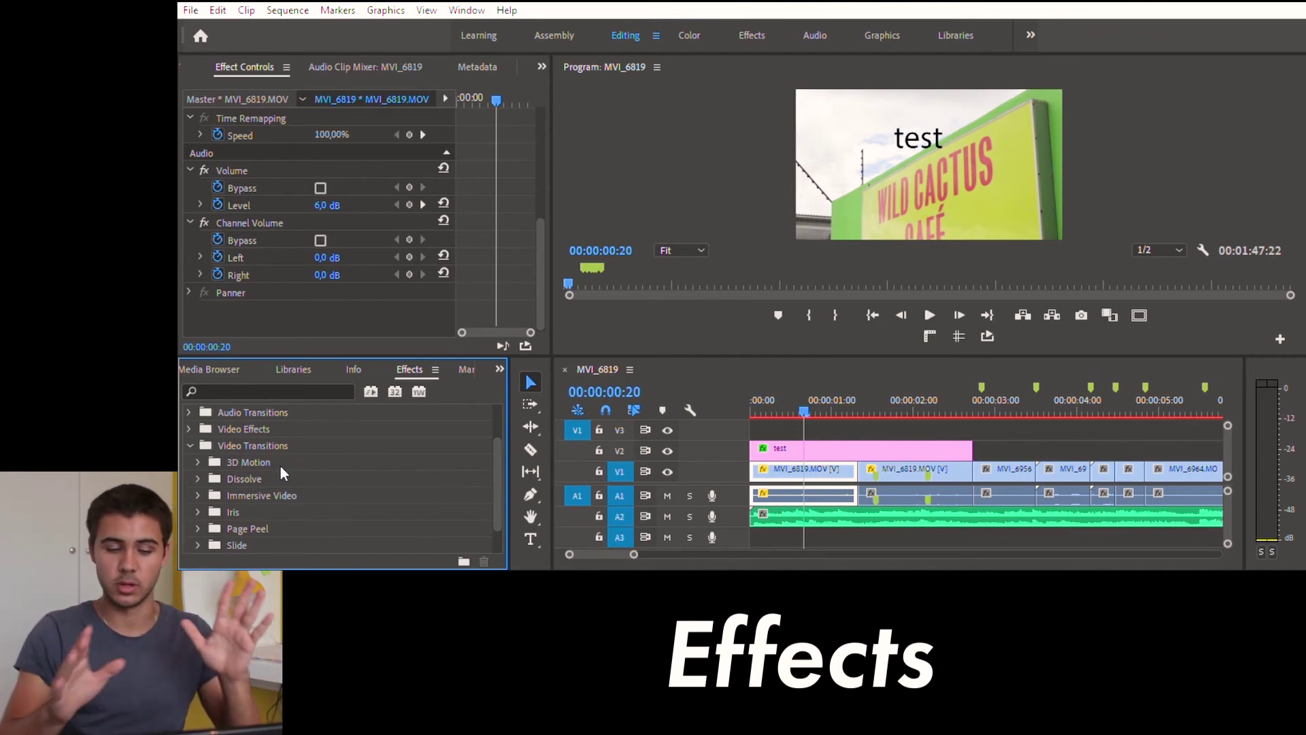
scroll(281, 467, "up", 2)
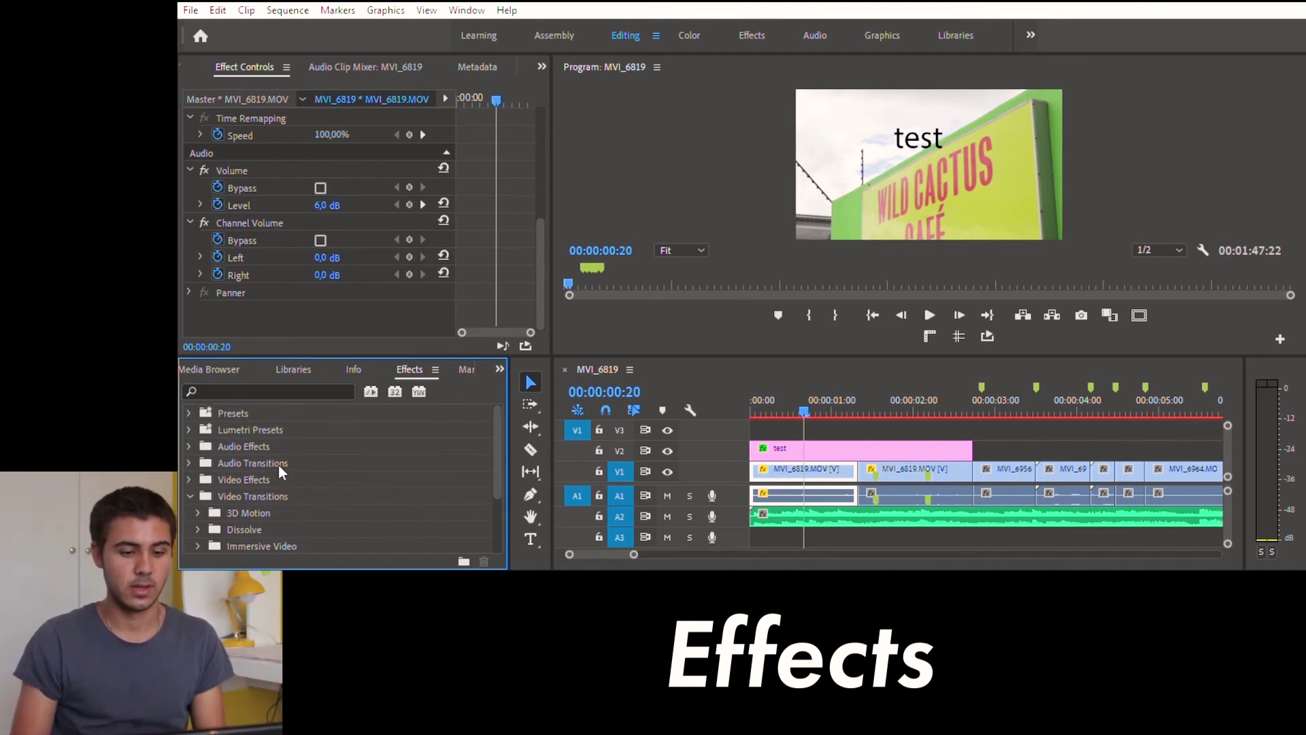
Search the effects for "warp" and apply Warp Stabilizer to the first MVI_6819 clip on V1
left_click(249, 385)
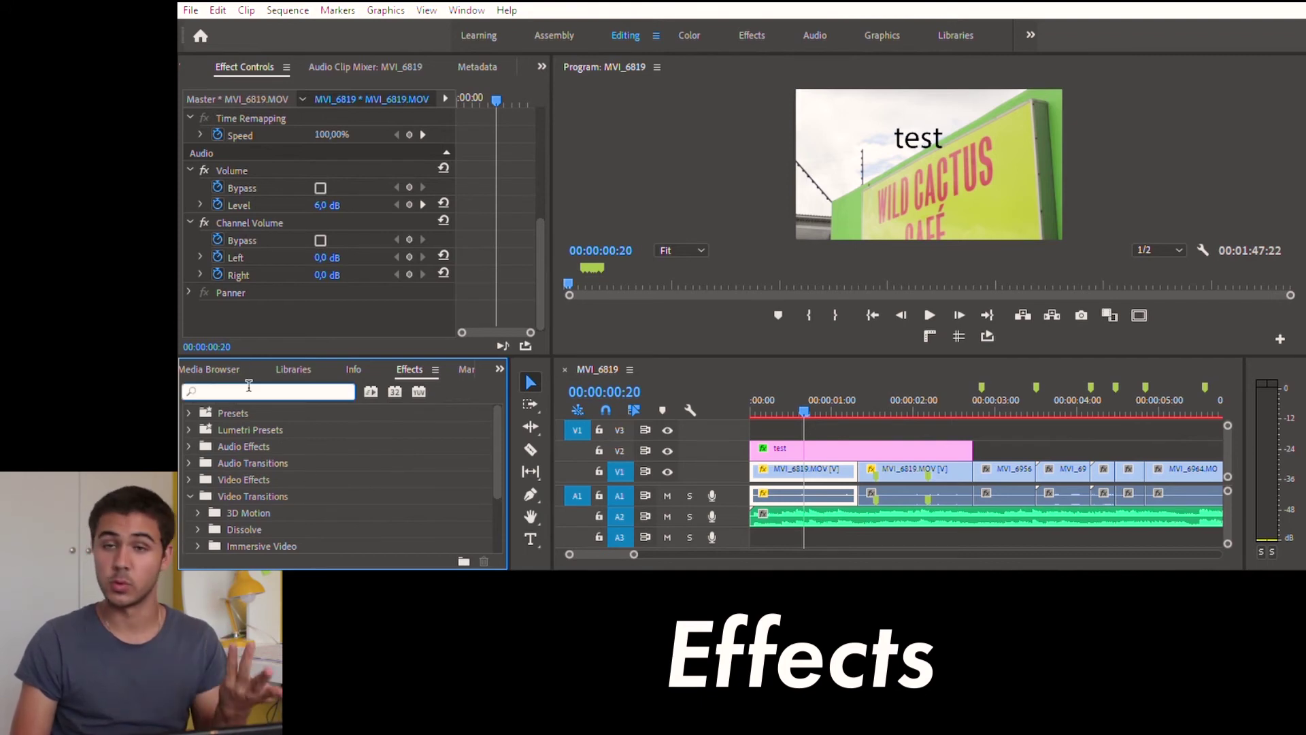
type("warp")
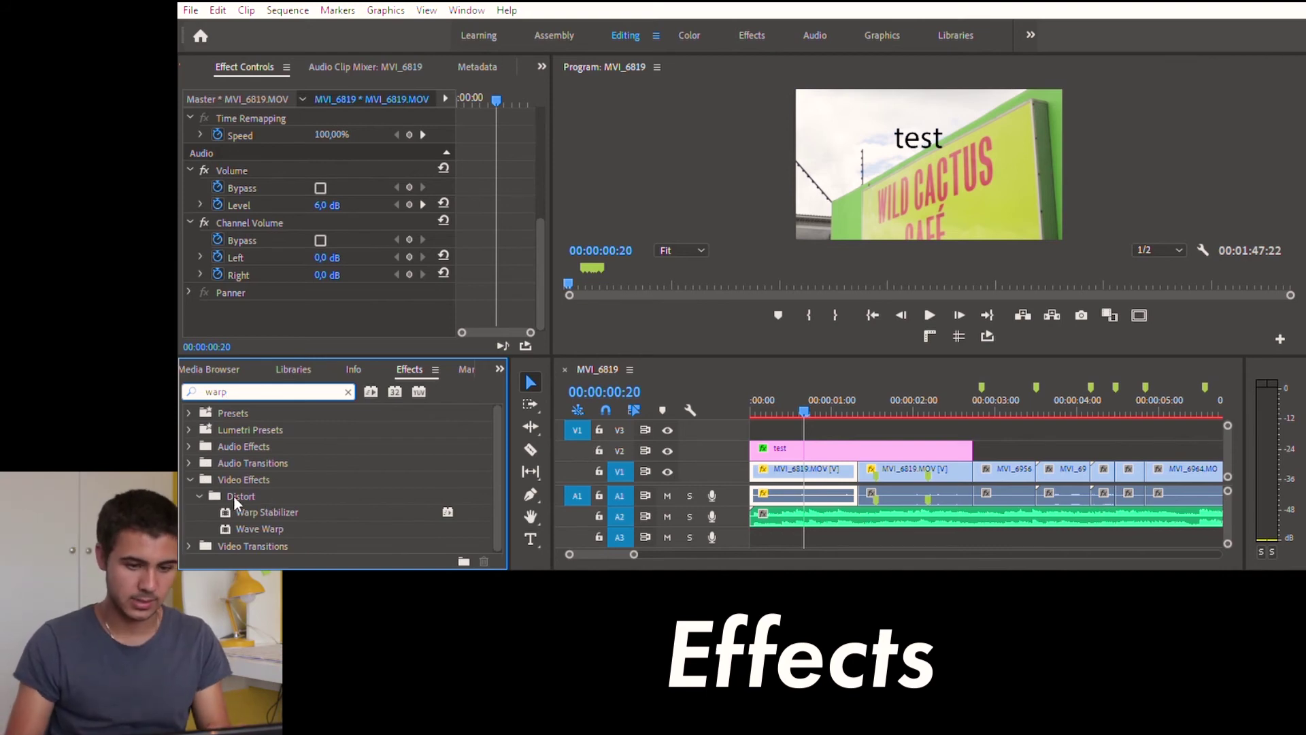
key("Down")
left_click_drag(255, 512, 790, 463)
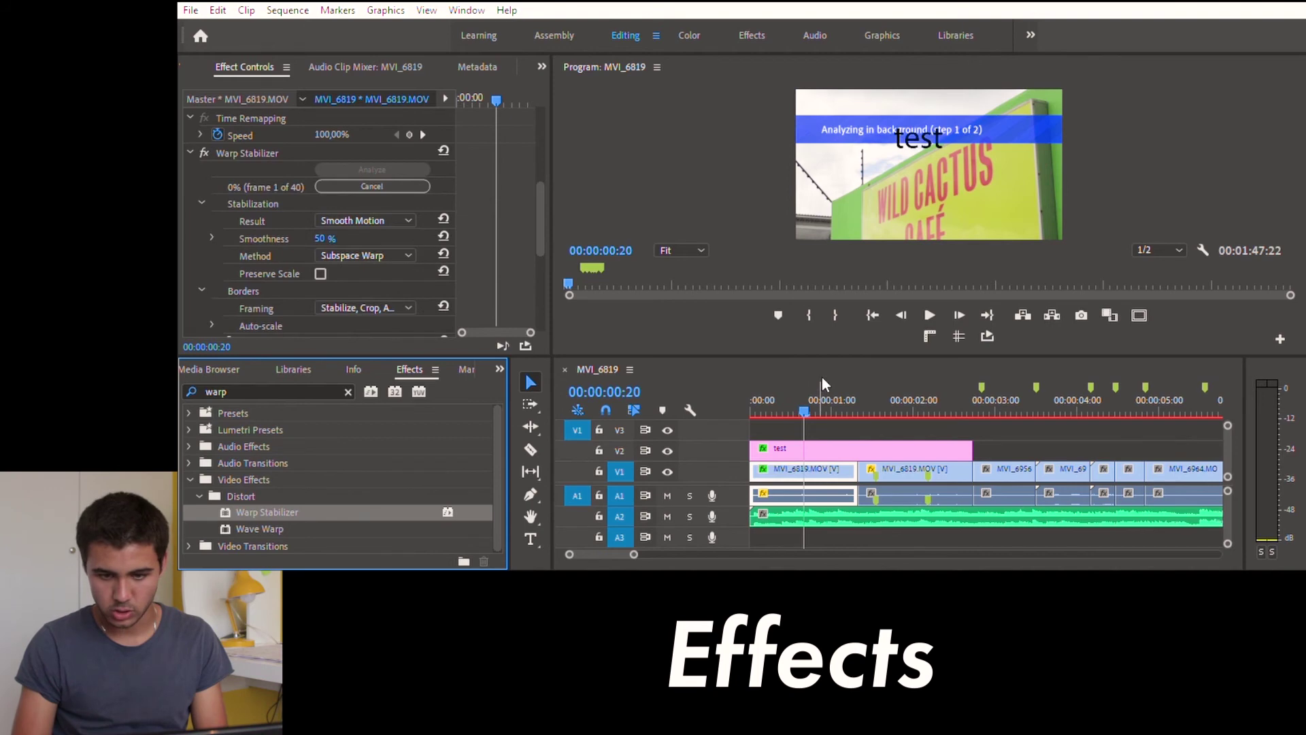
Play and scrub through the first MVI_6819 clip to check its stabilized footage
left_click(745, 414)
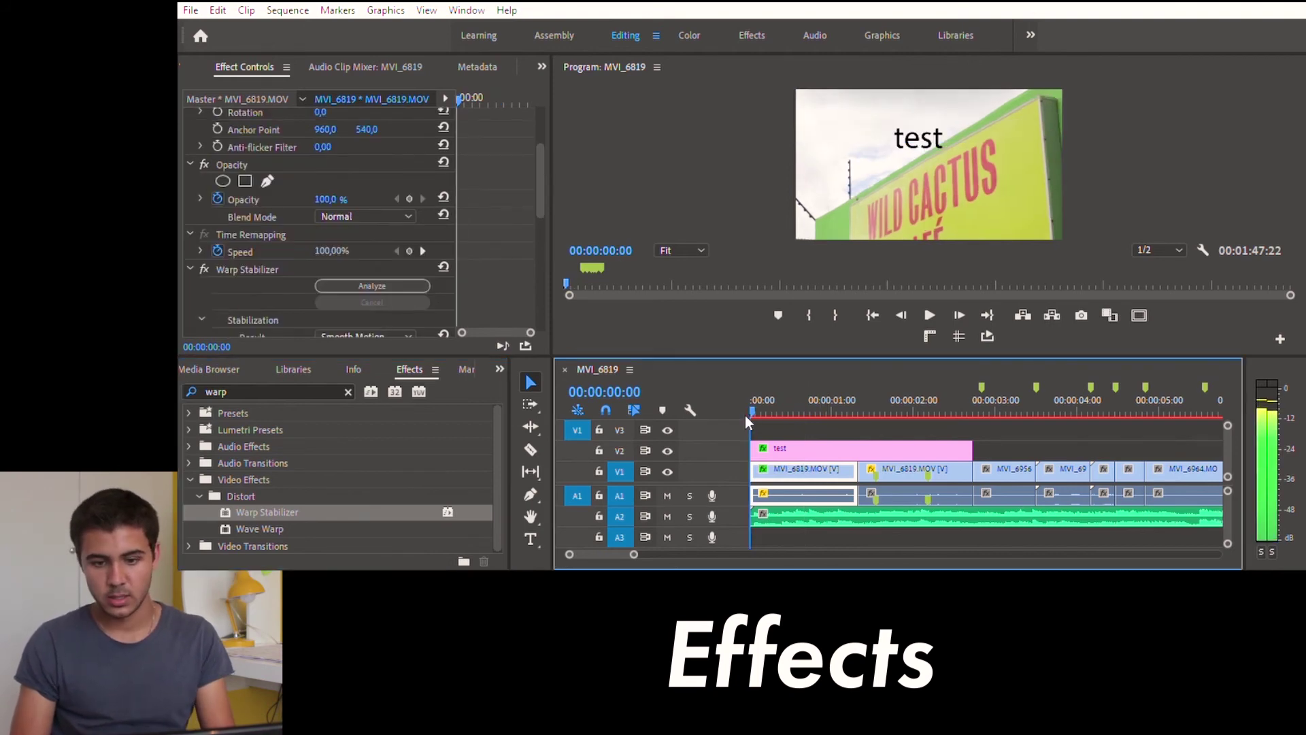
key("space")
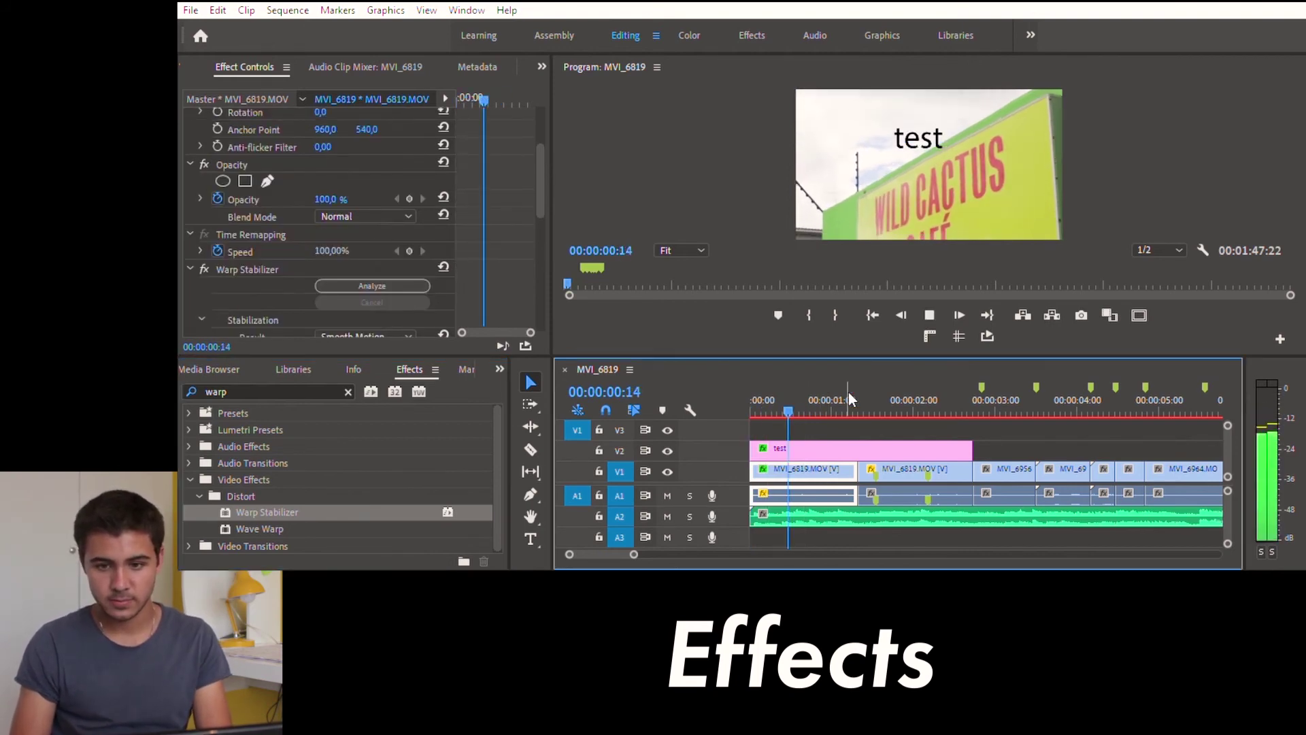
left_click(773, 397)
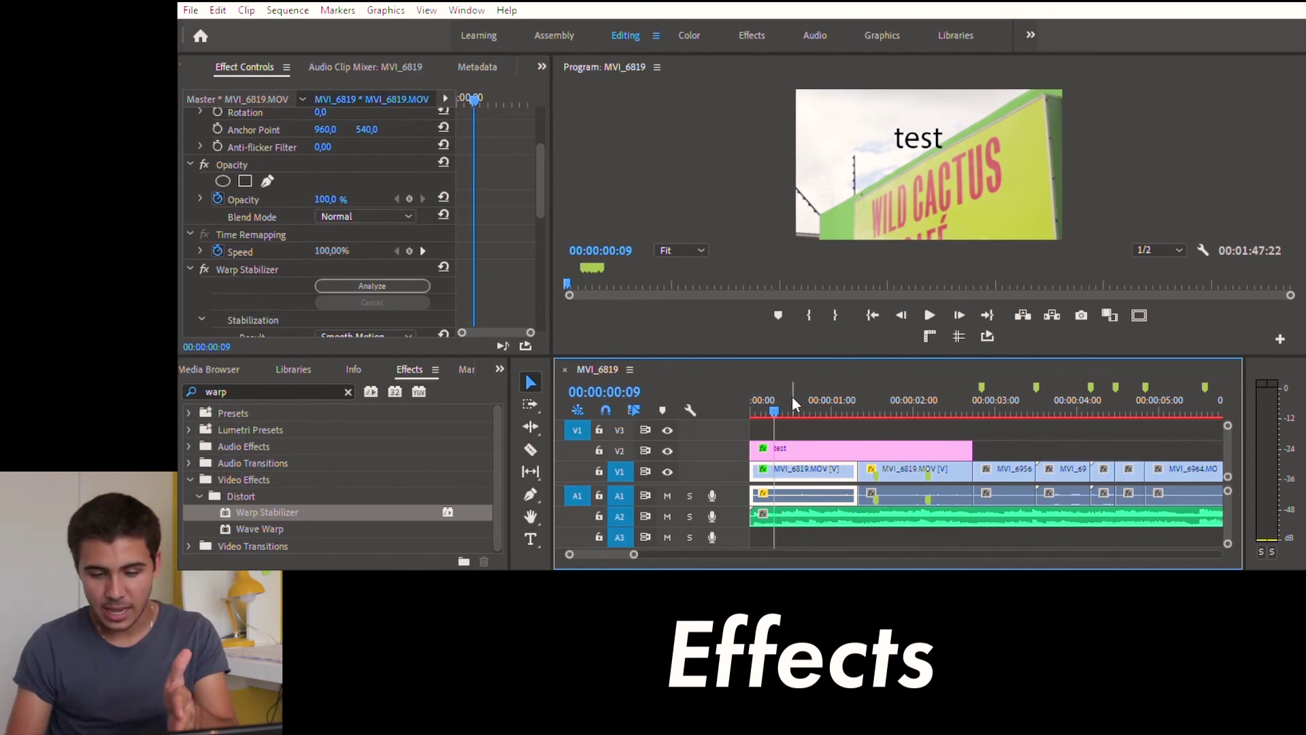
key("space")
left_click(805, 398)
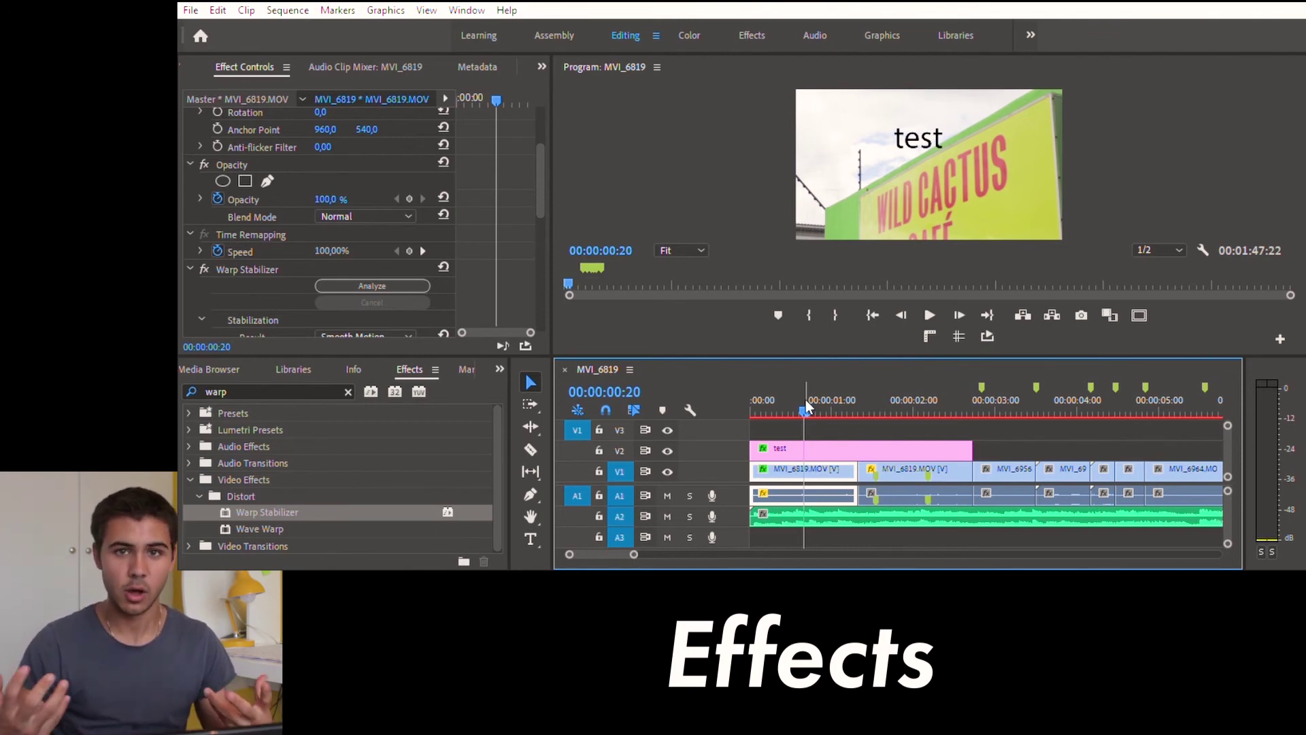
left_click_drag(798, 395, 766, 398)
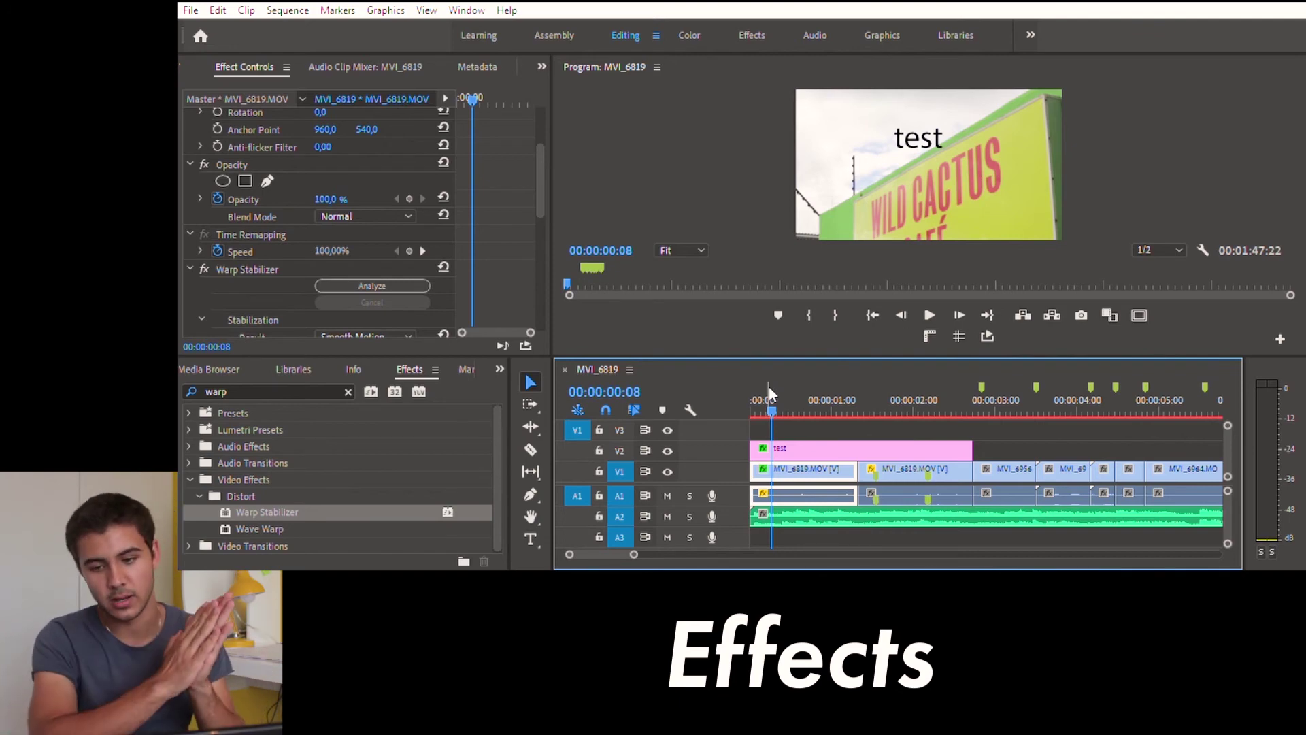
Mark an In point at 00:00:00:02 and an Out point at 00:00:01:20 in the sequence
mouse_move(771, 400)
left_mouse_down()
mouse_move(754, 401)
mouse_move(760, 413)
left_mouse_up()
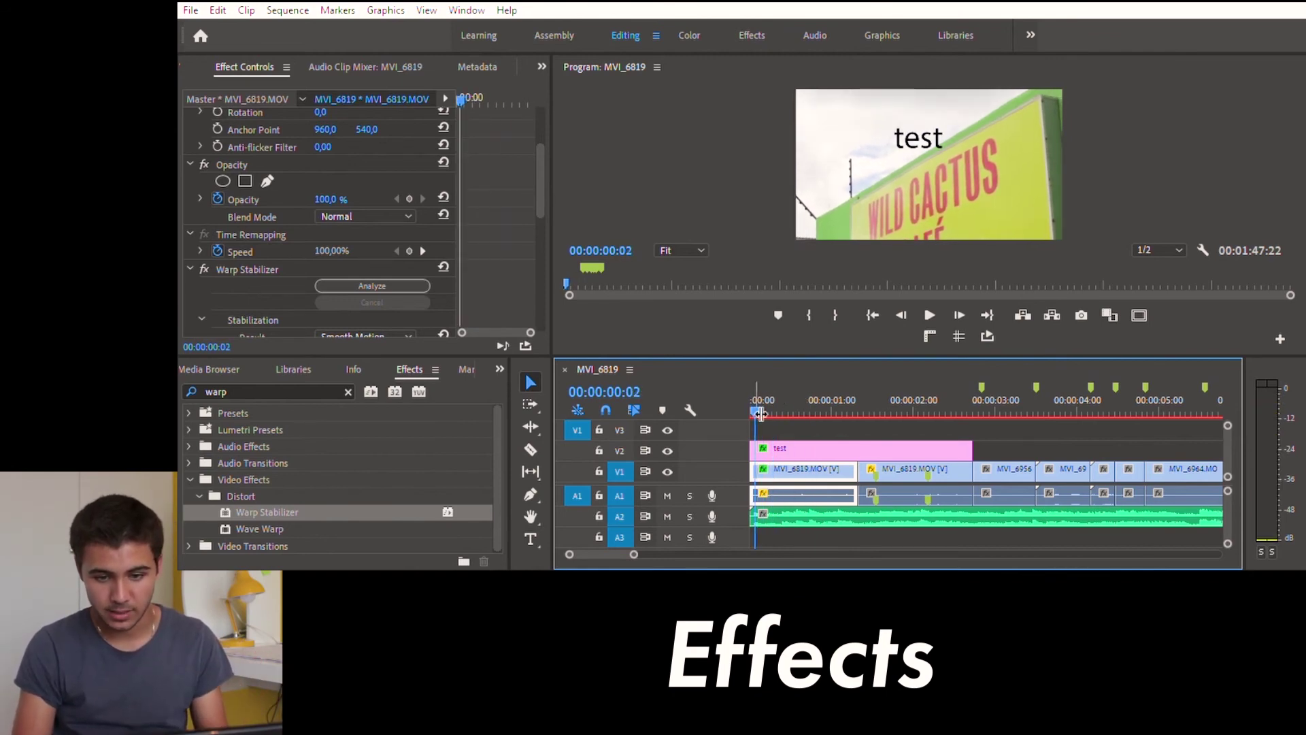
key("i")
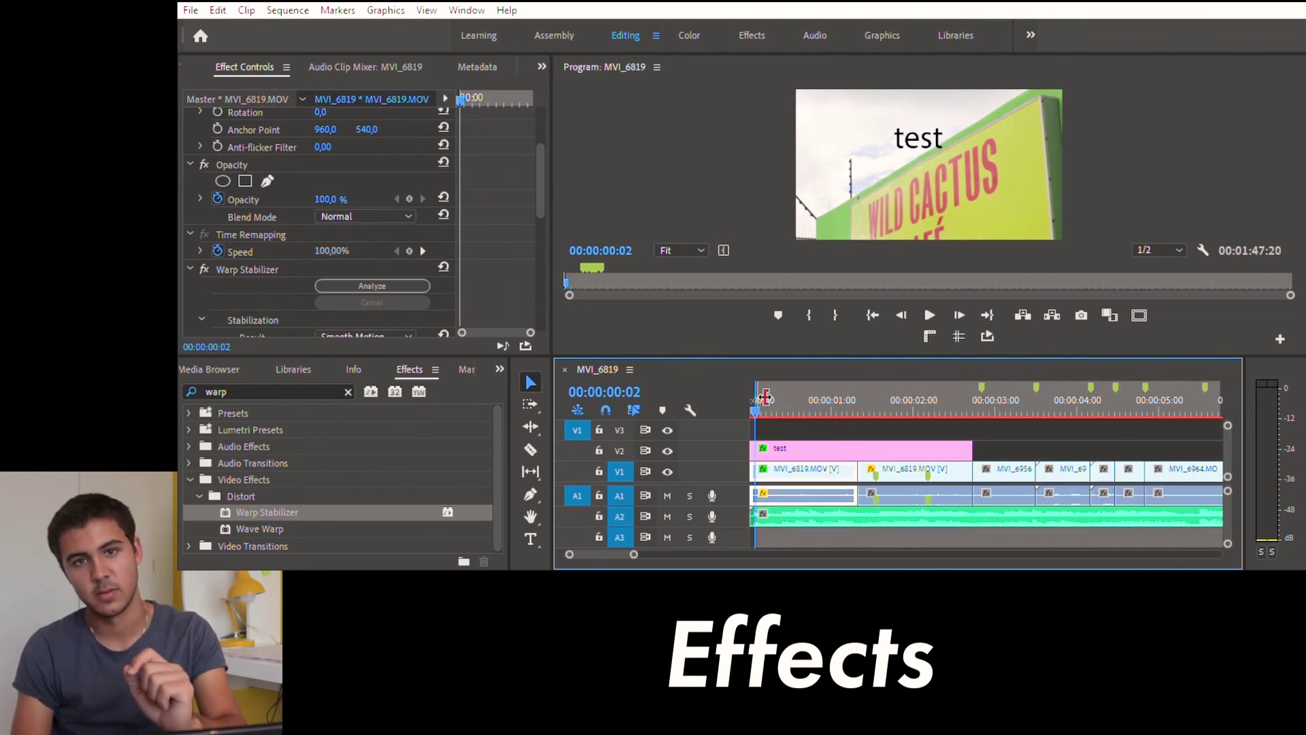
left_click_drag(756, 394, 889, 397)
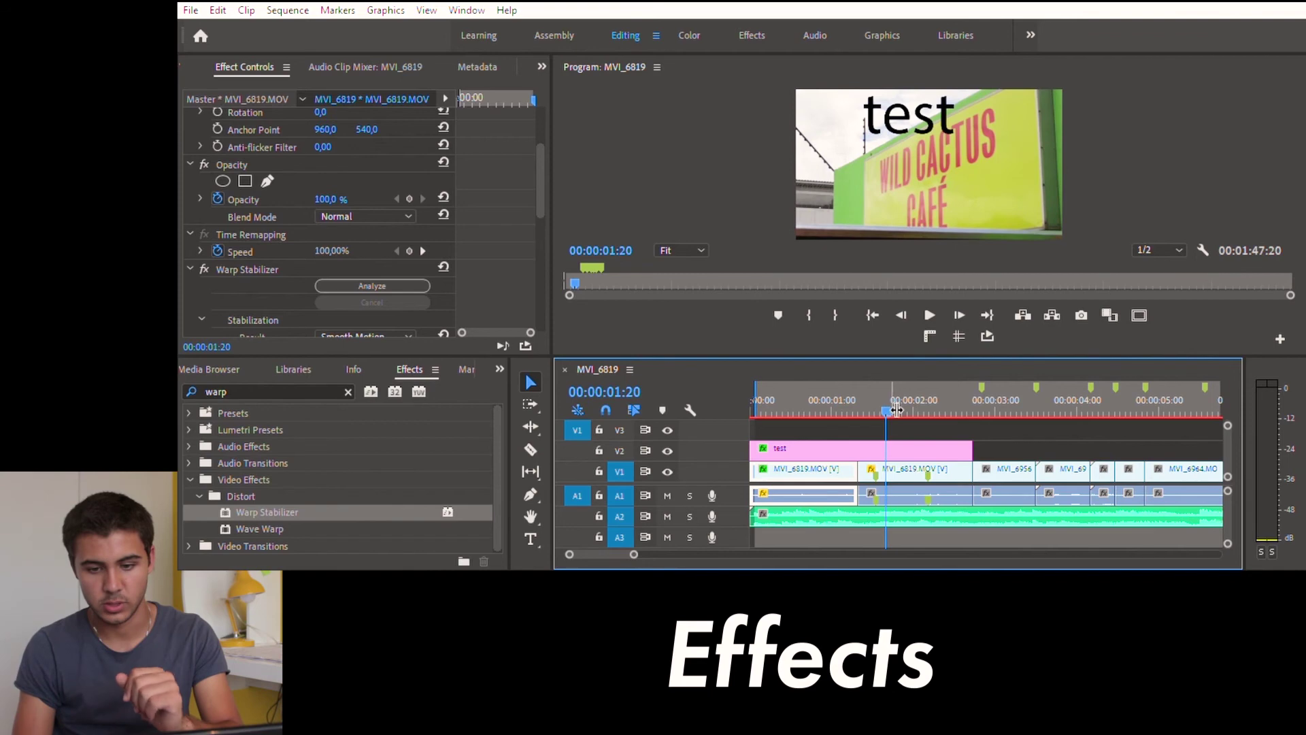
key("o")
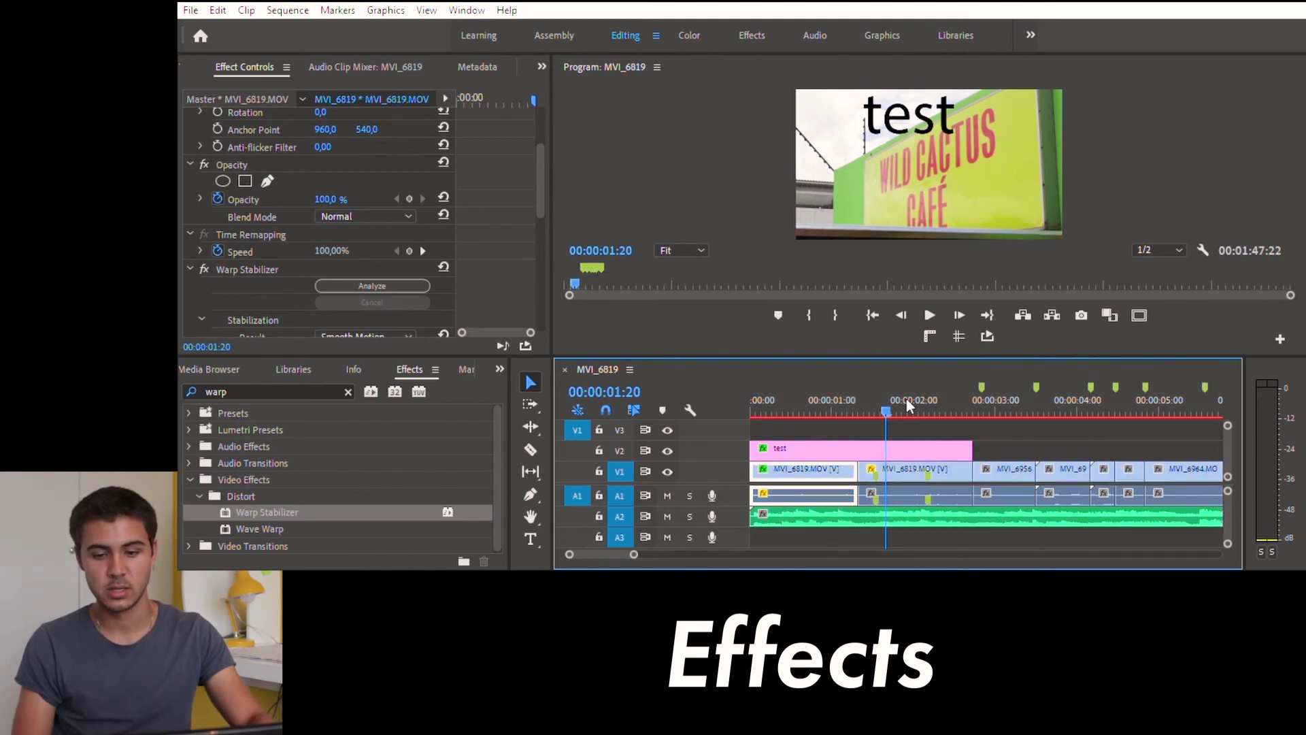
Play the stabilized clip from 00:00:00:03 and view the Program monitor maximized before restoring its size
left_click(761, 415)
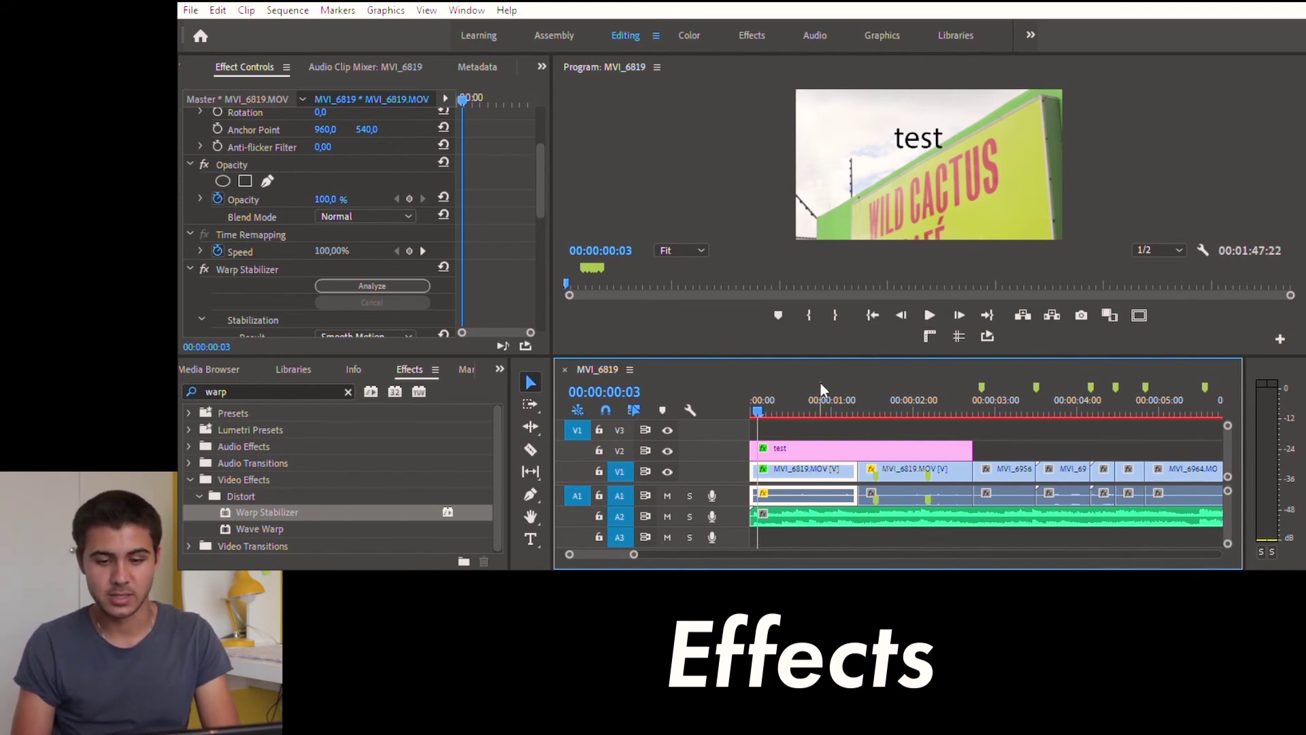
key("space")
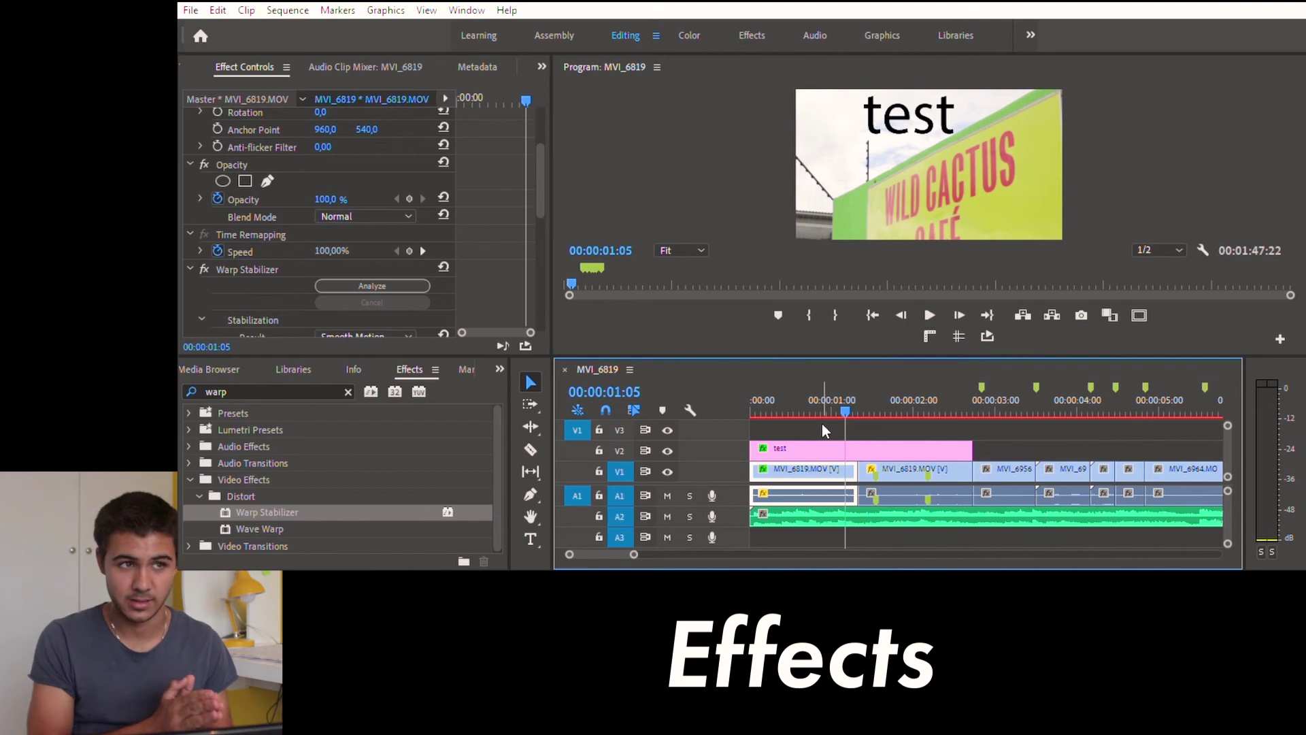
left_click(1089, 168)
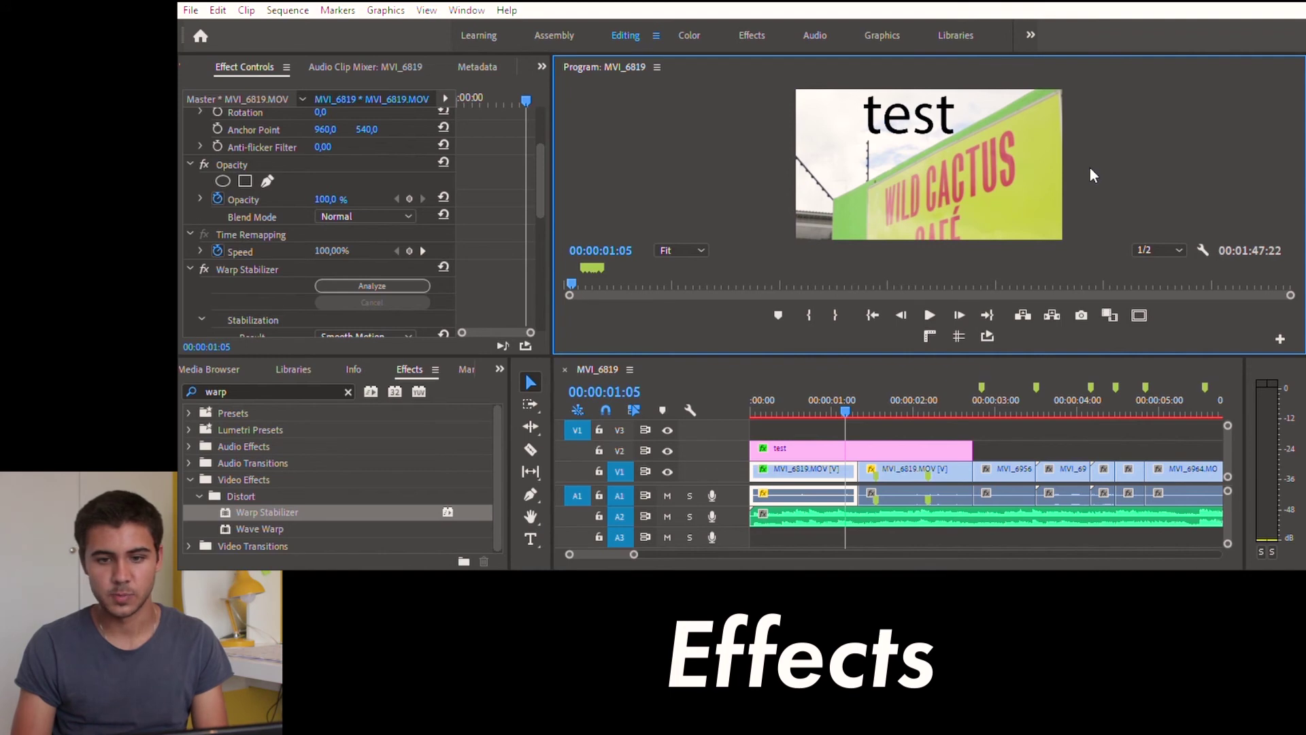
key("grave")
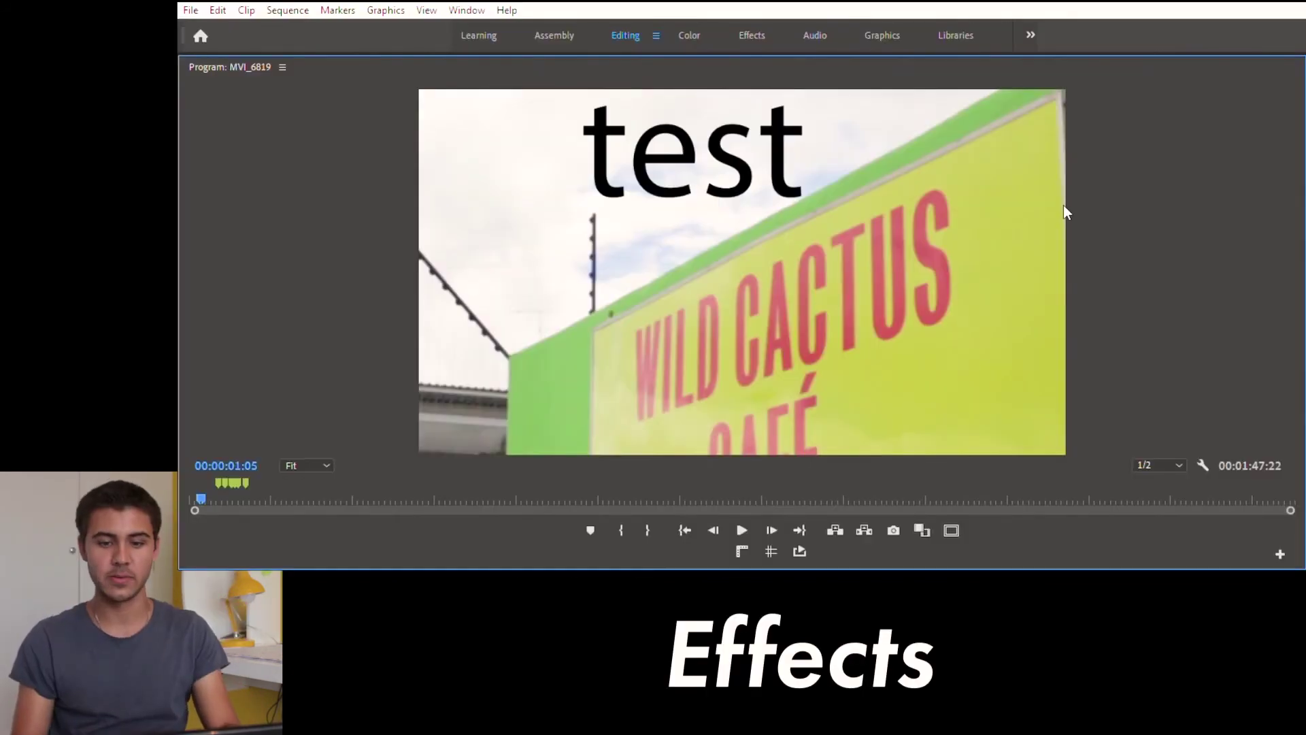
key("grave")
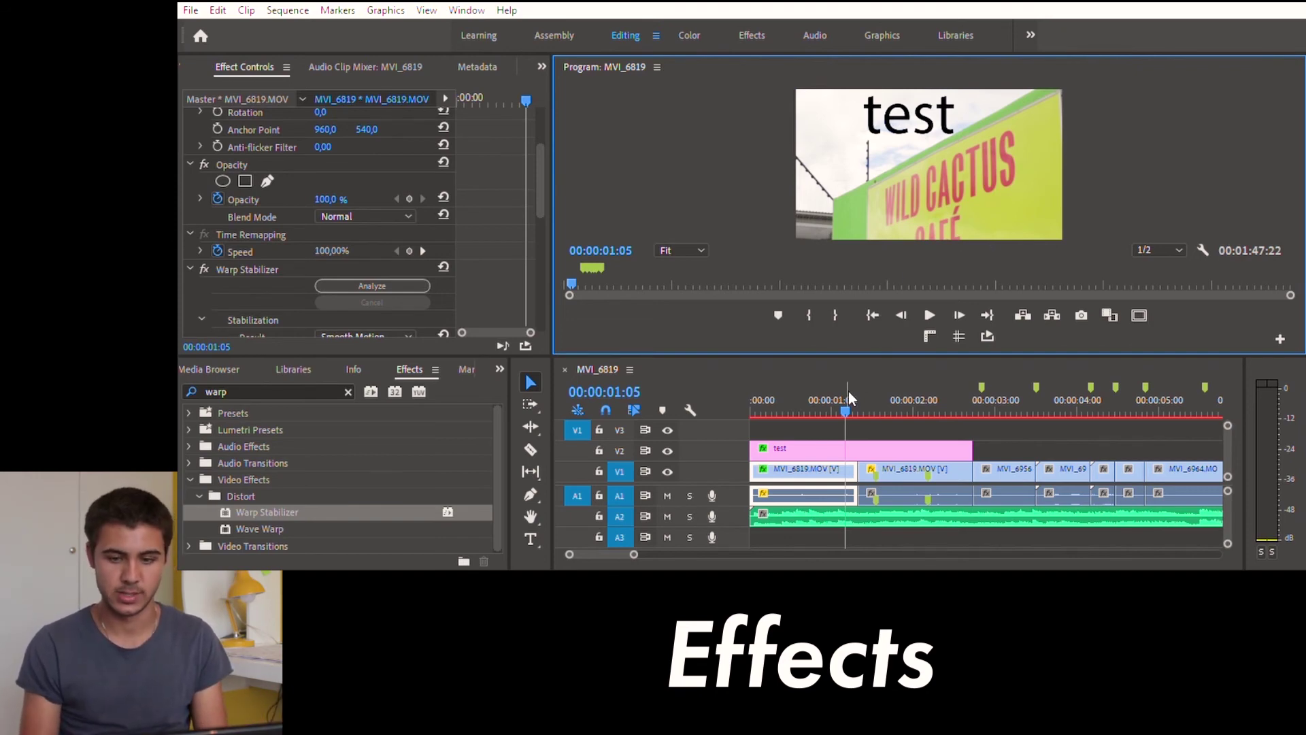
left_click(792, 403)
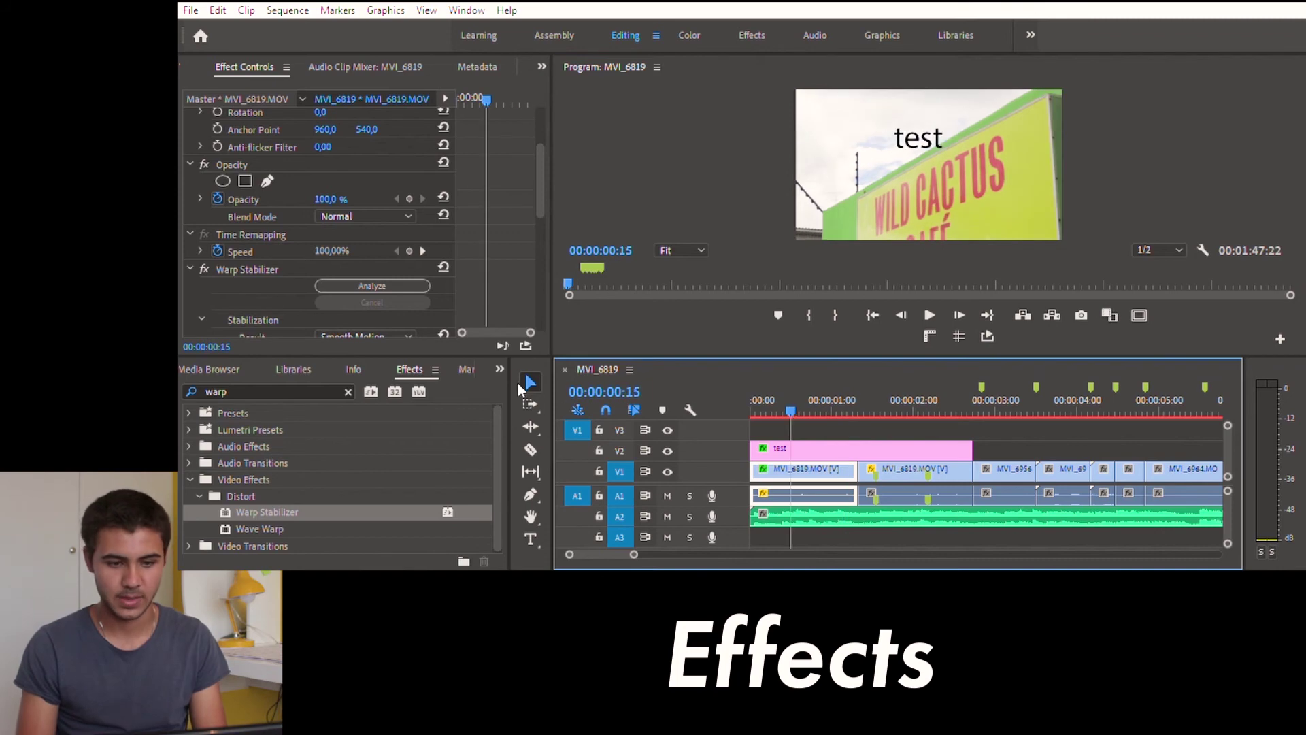
Open the testVideo bin and return the playhead to the start of the sequence
key("shift+1")
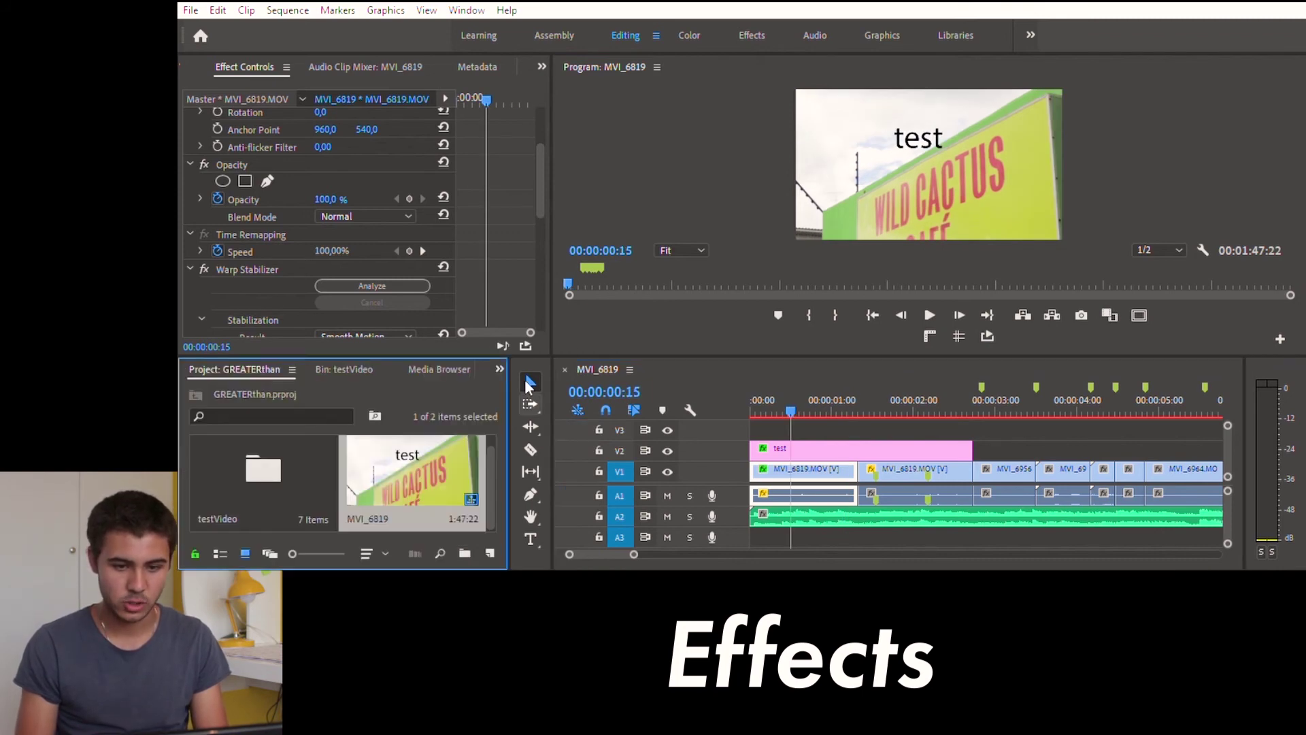
double_click(330, 442)
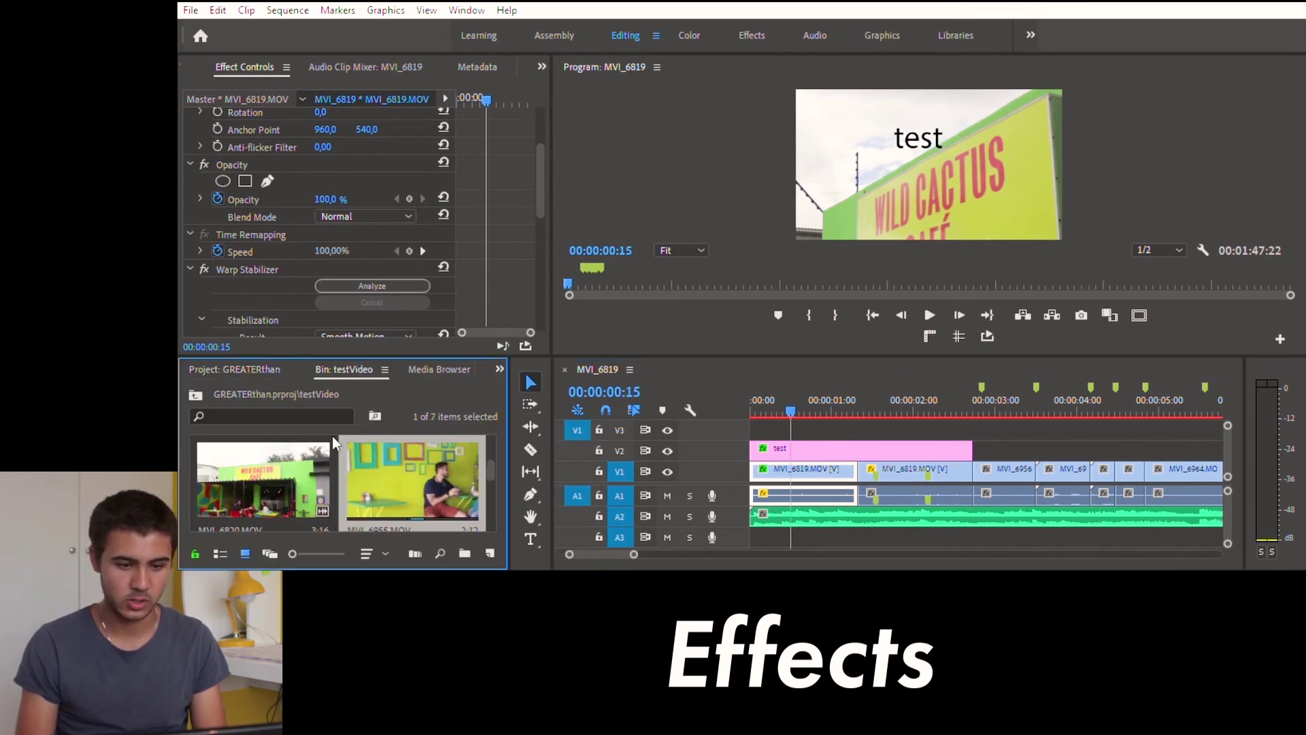
scroll(399, 463, "up", 2)
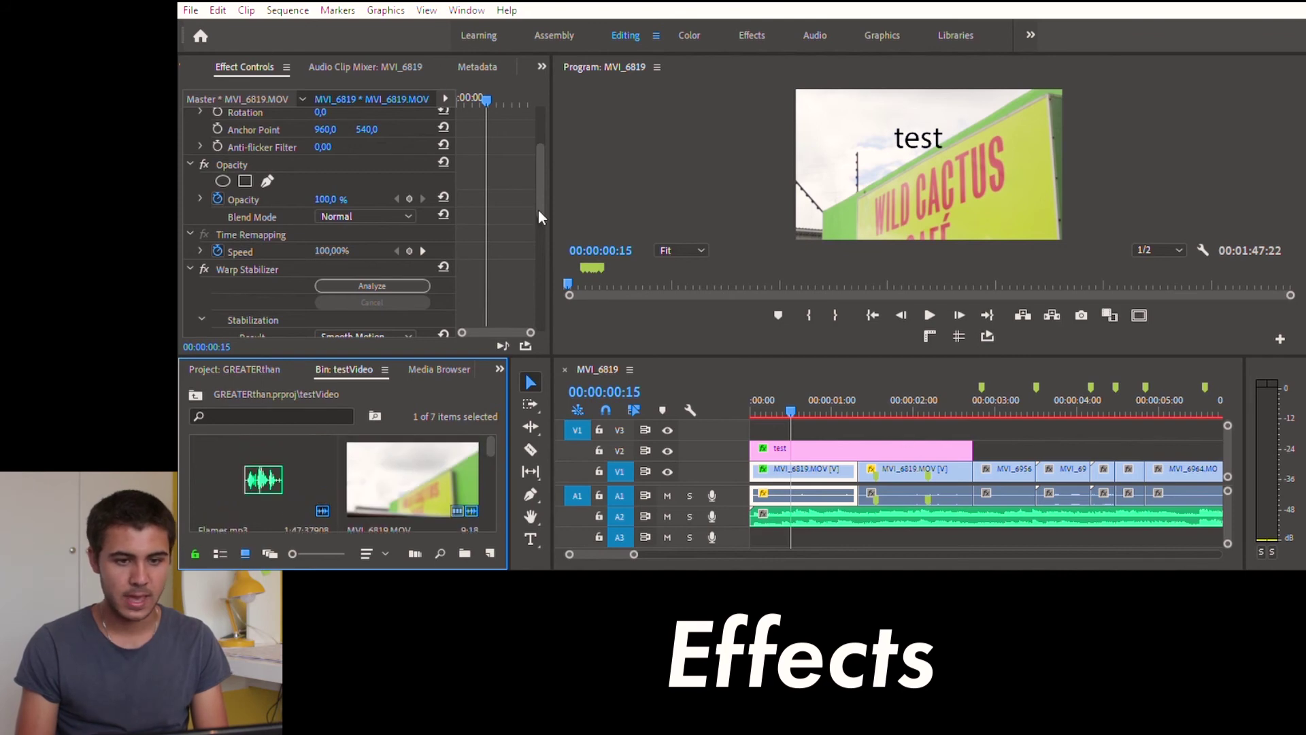
left_click(1003, 421)
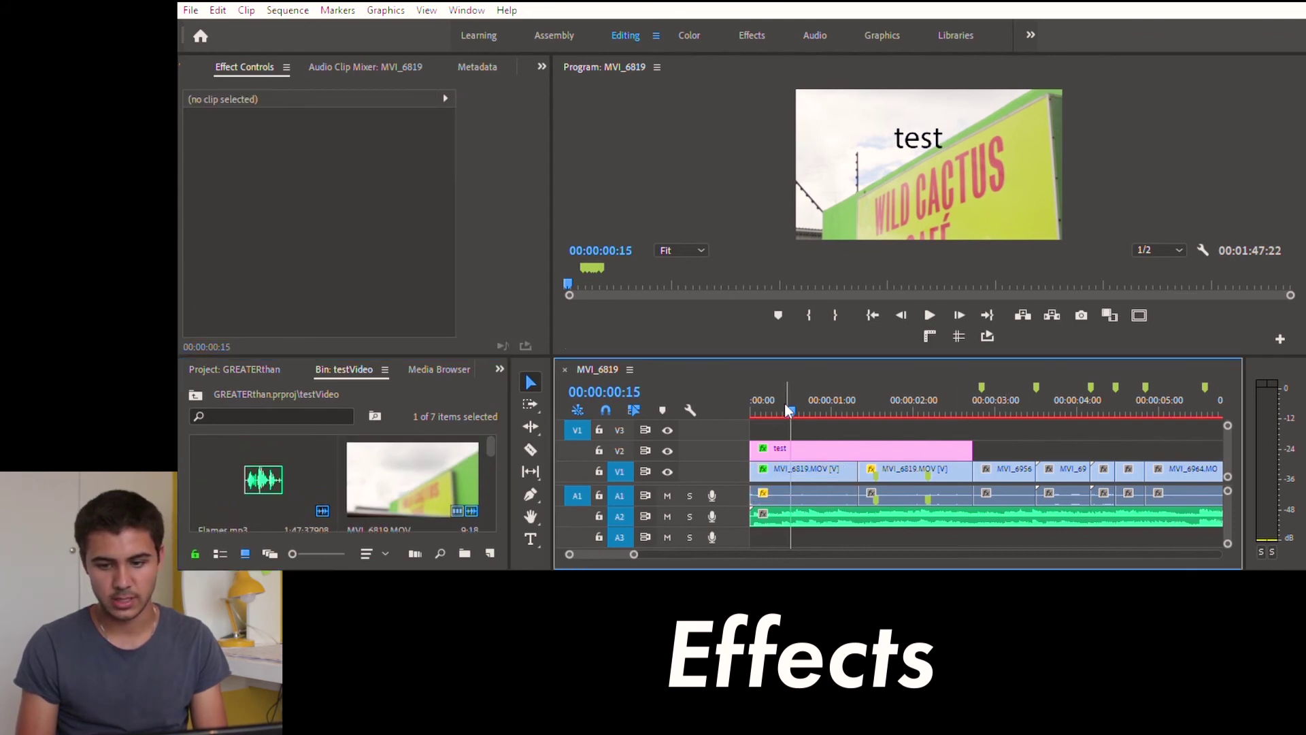
left_click_drag(787, 408, 751, 408)
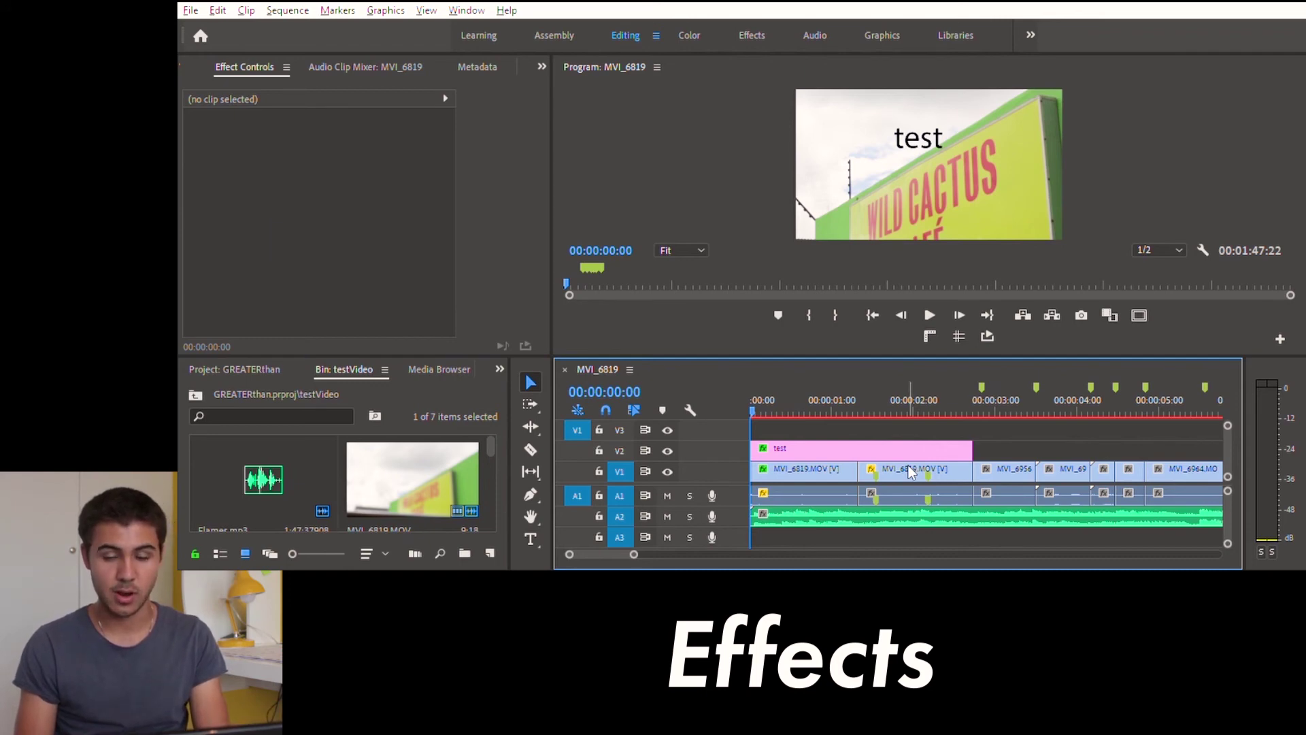
Create an adjustment layer in the testVideo bin and place it on V3 at the start of the sequence
key("minus")
key("minus")
key("minus")
key("minus")
scroll(910, 468, "down", 3)
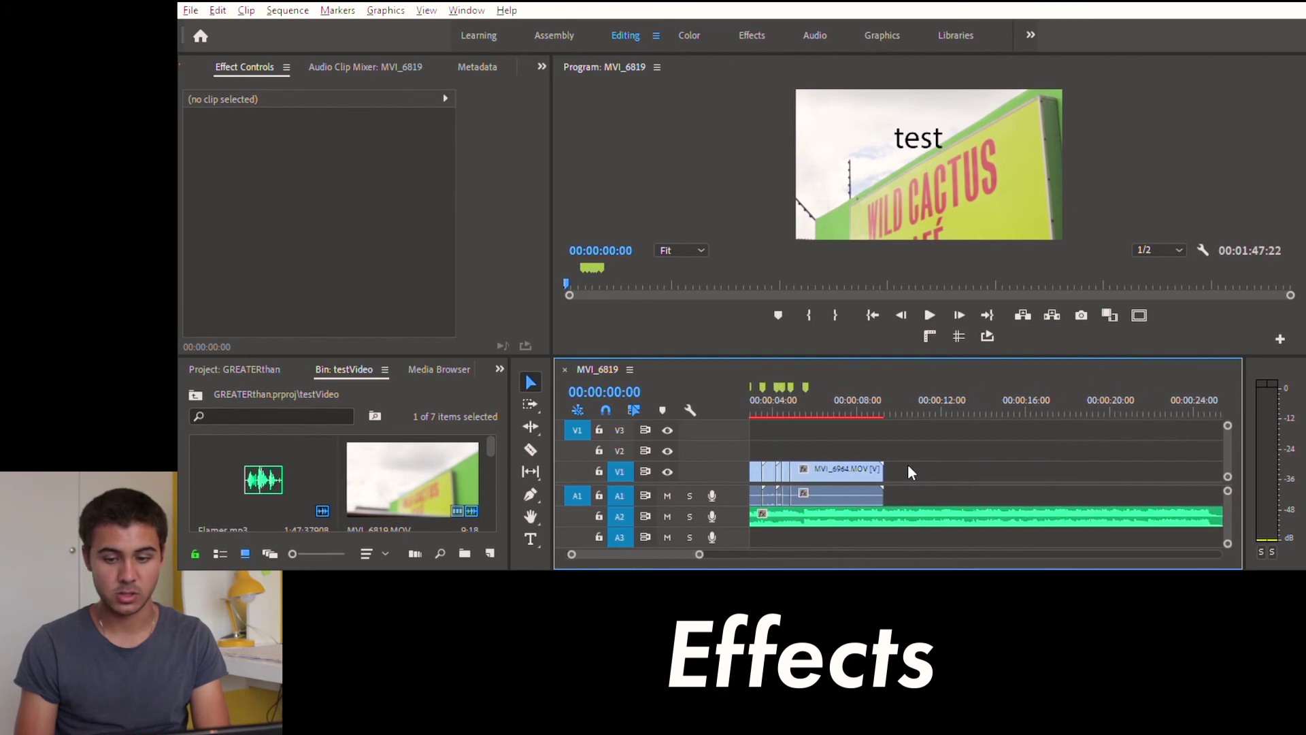
scroll(910, 471, "up", 3)
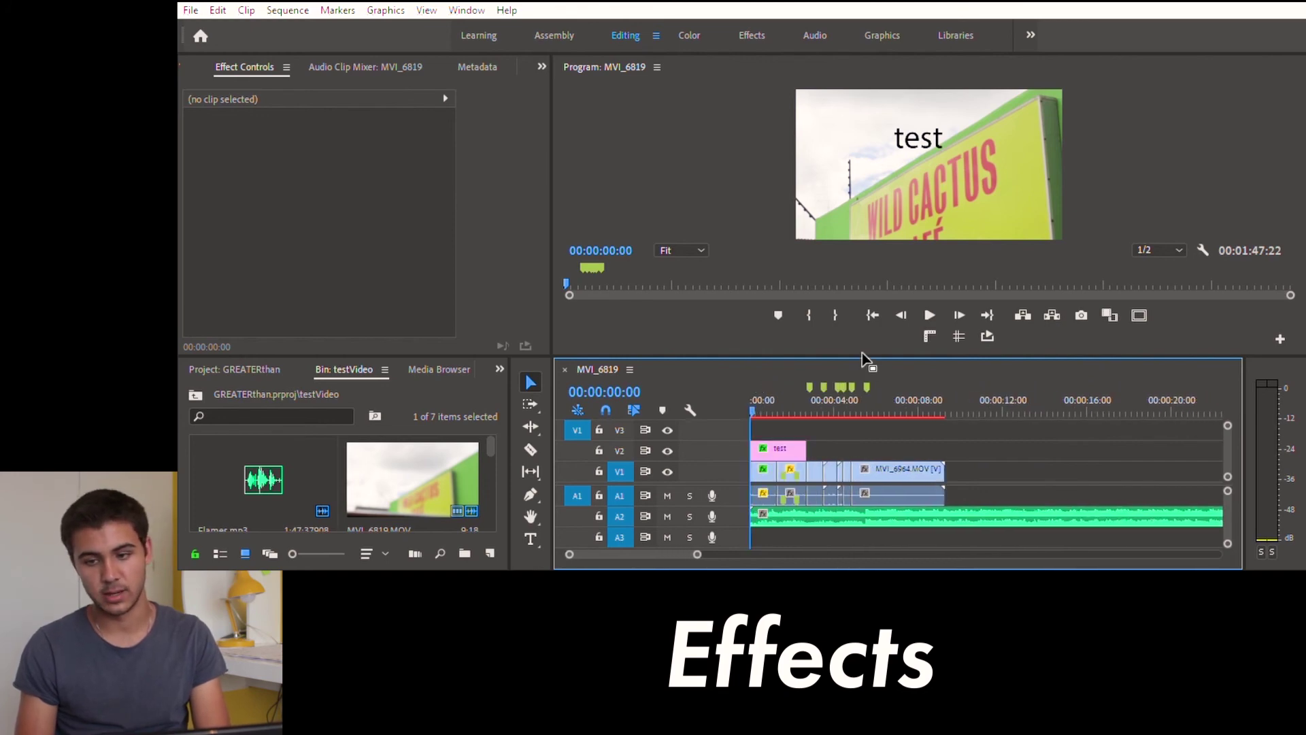
left_click(490, 551)
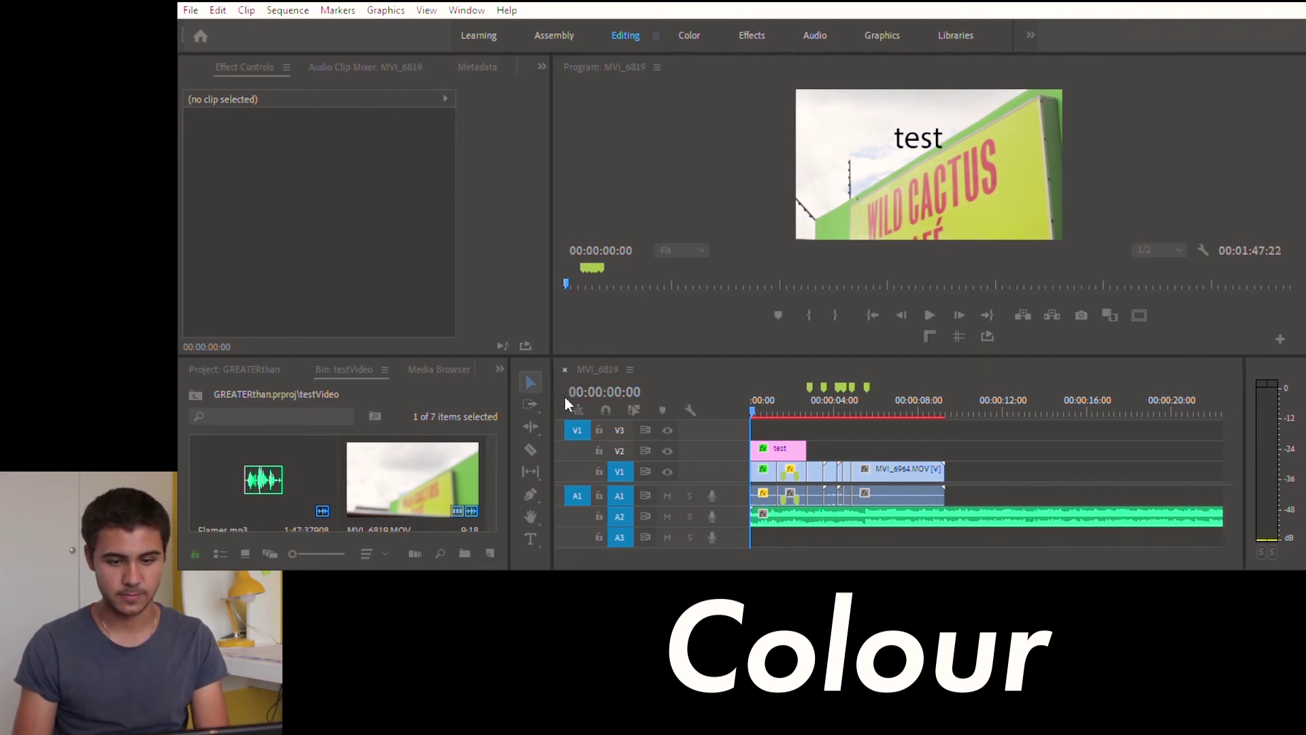
key("Return")
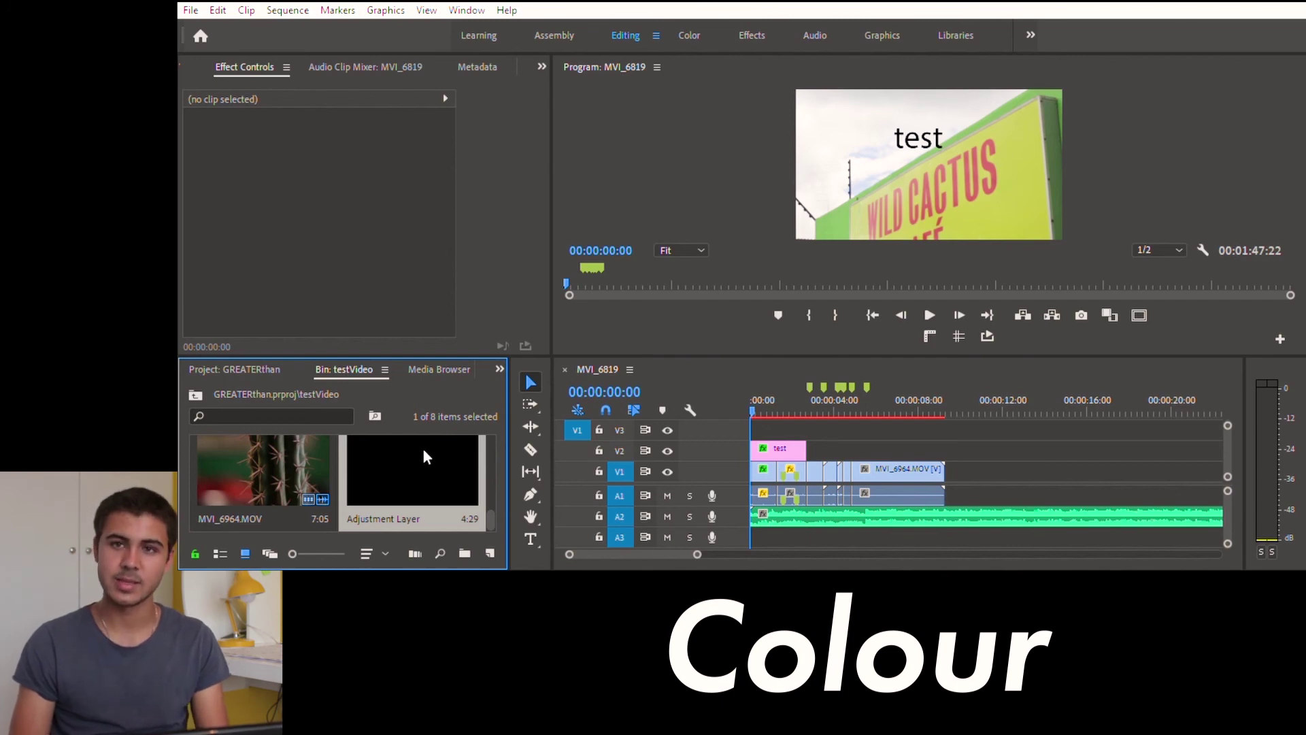
left_click_drag(426, 456, 743, 422)
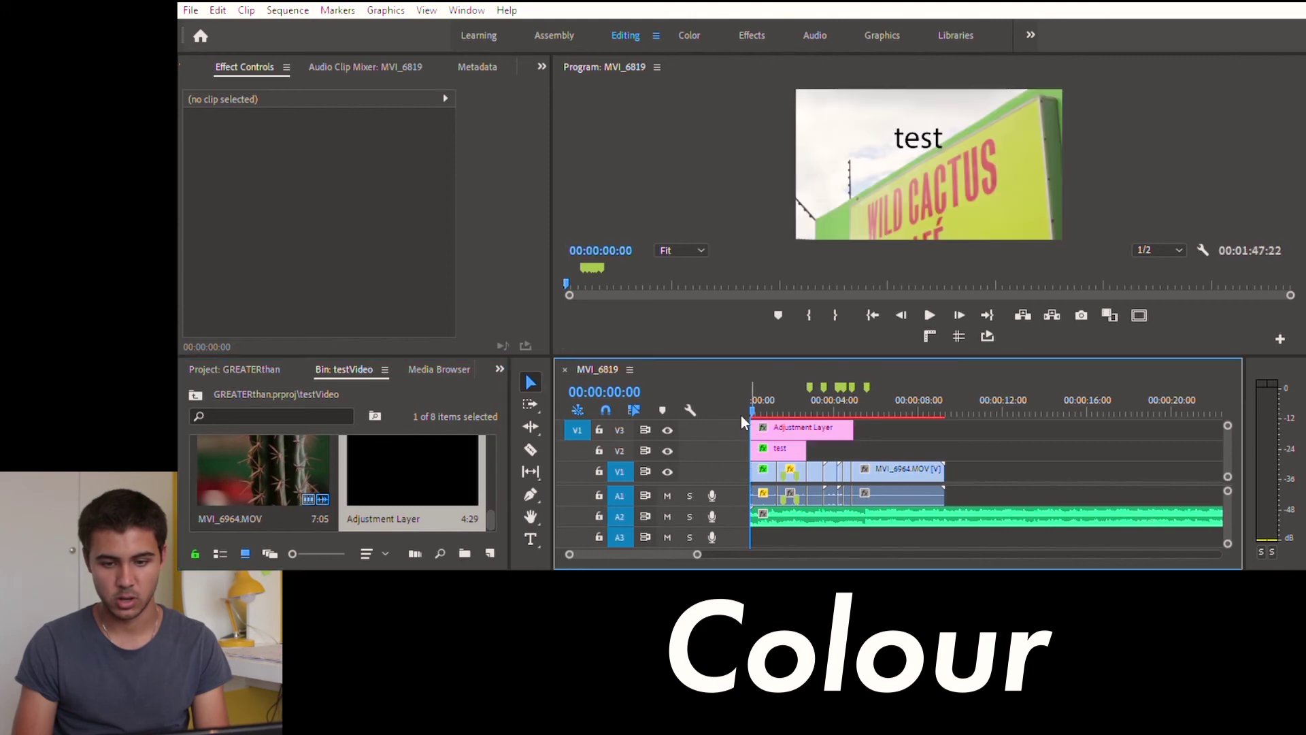
Move the playhead to 00:00:00:20 and extend the adjustment layer on V3 to the last marker
left_click(806, 418)
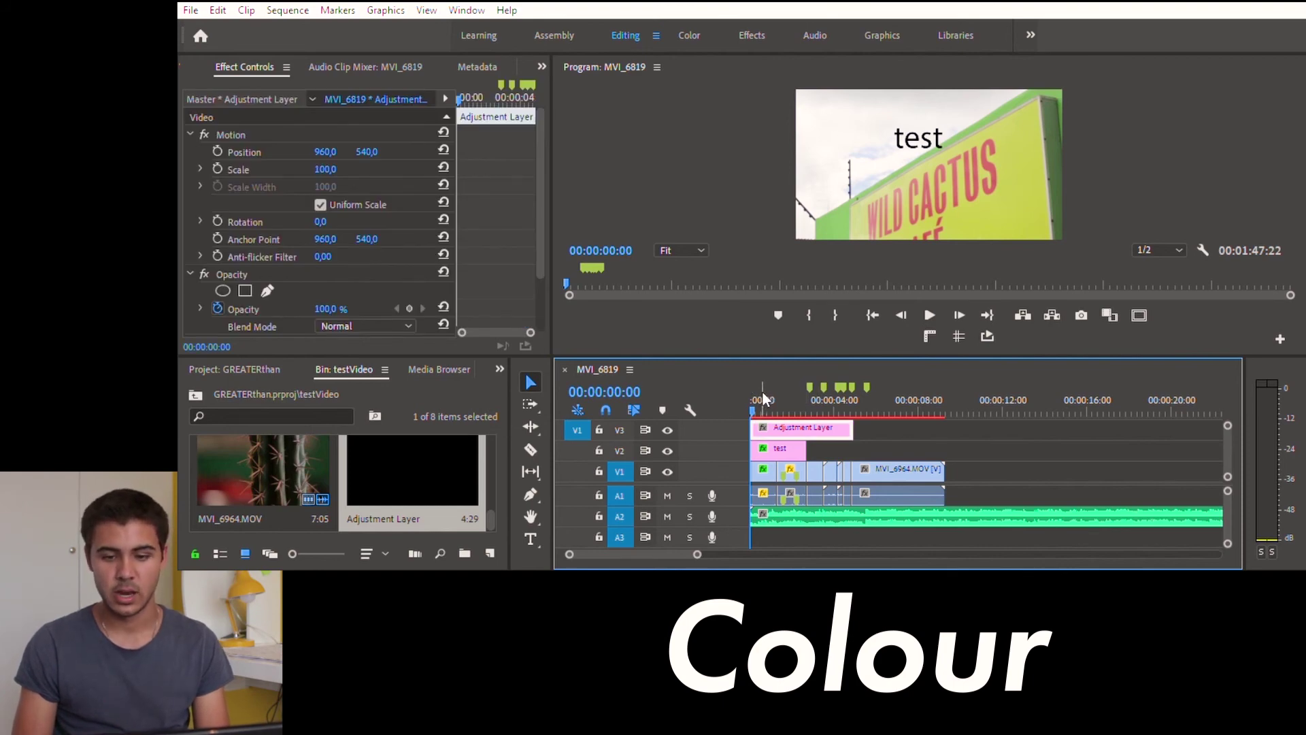
left_click_drag(752, 398, 763, 394)
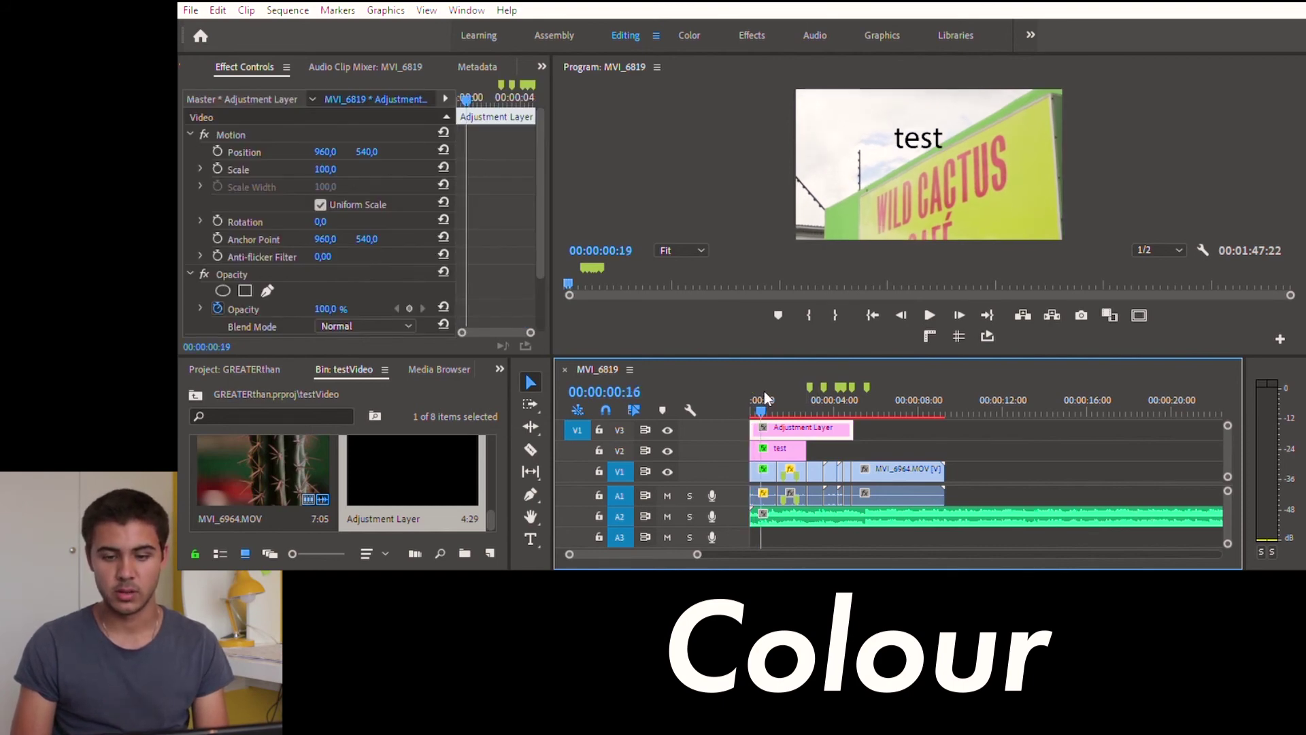
left_click(767, 470)
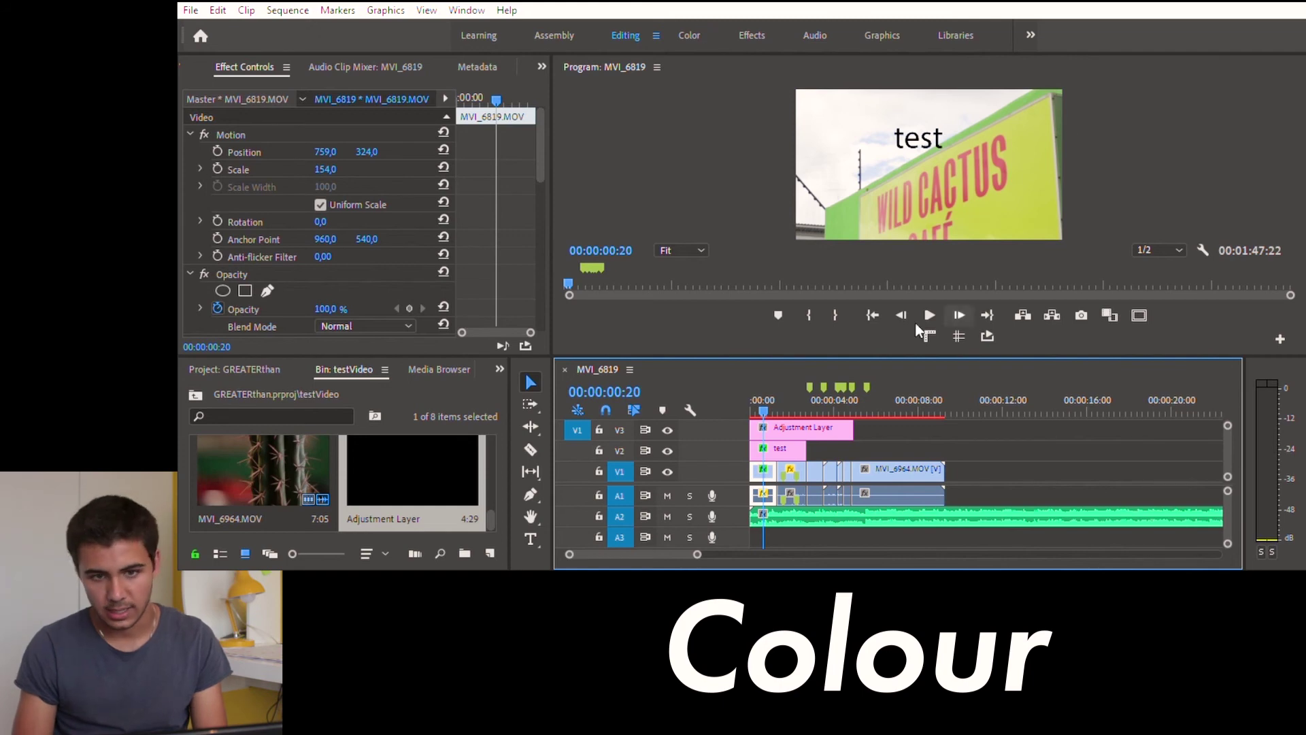
left_click(787, 420)
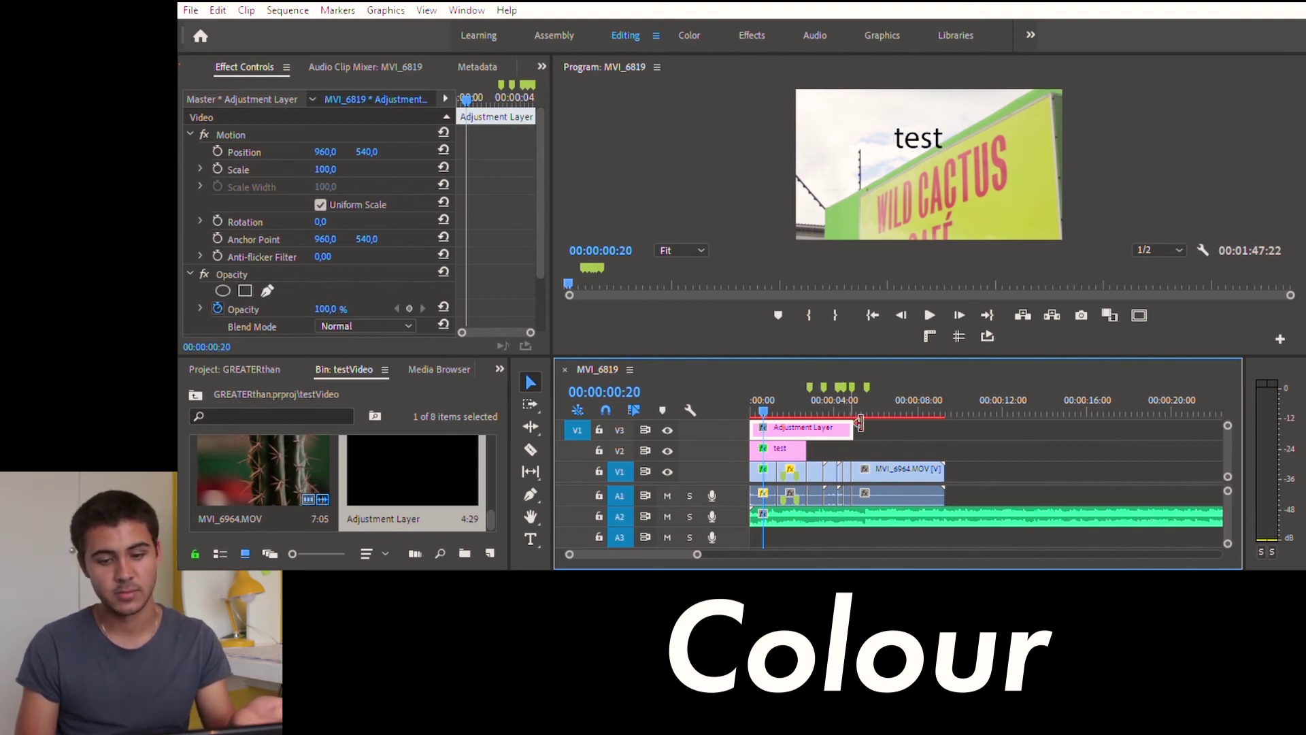
left_click_drag(859, 423, 888, 426)
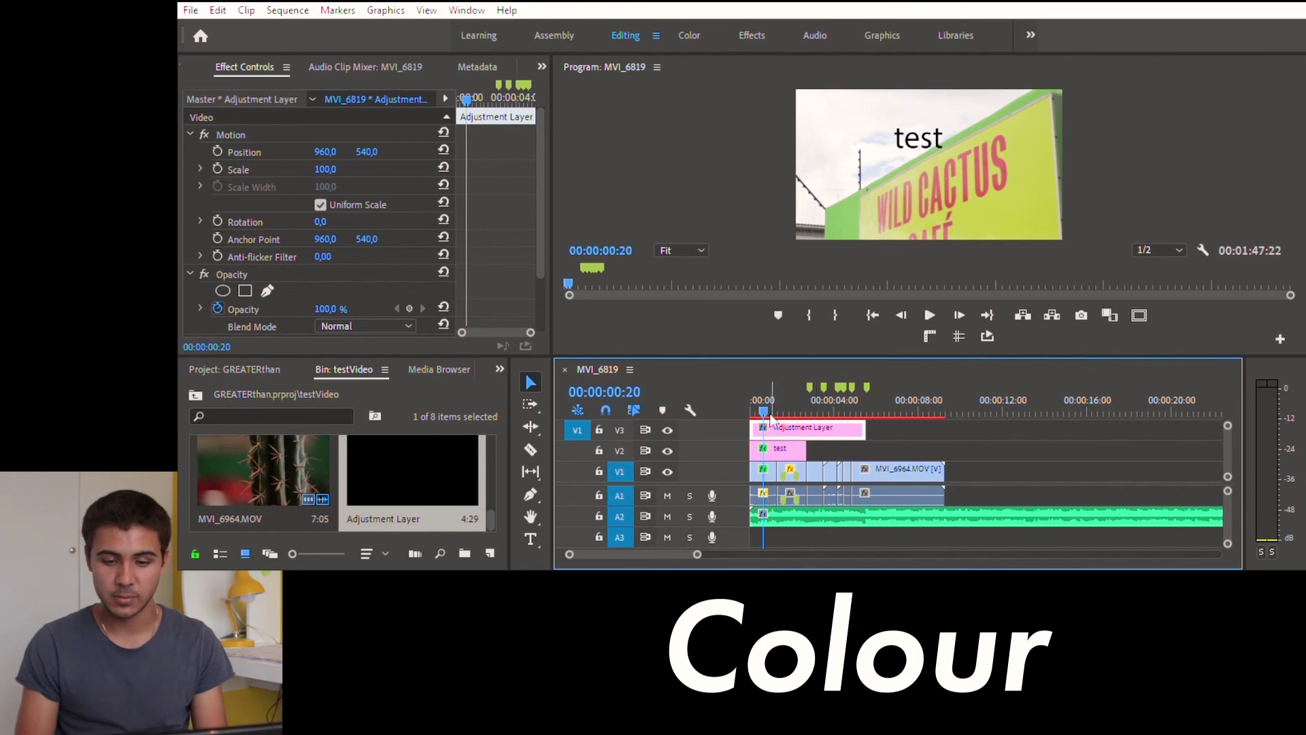
Switch to the Color workspace and set the adjustment layer's temperature to 34,6, exposure 0,3, contrast 29,9, highlights -14,0 and saturation 129,9
left_click(689, 35)
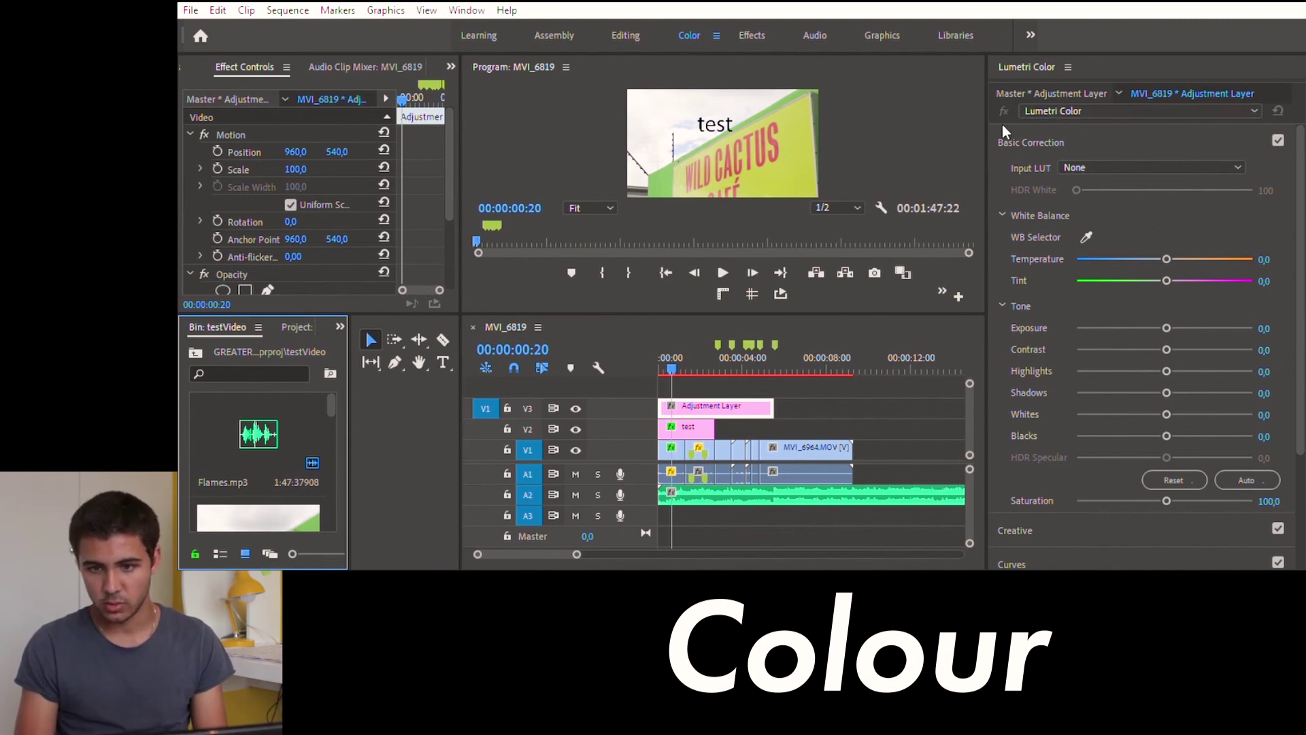
left_click_drag(1166, 244, 1176, 246)
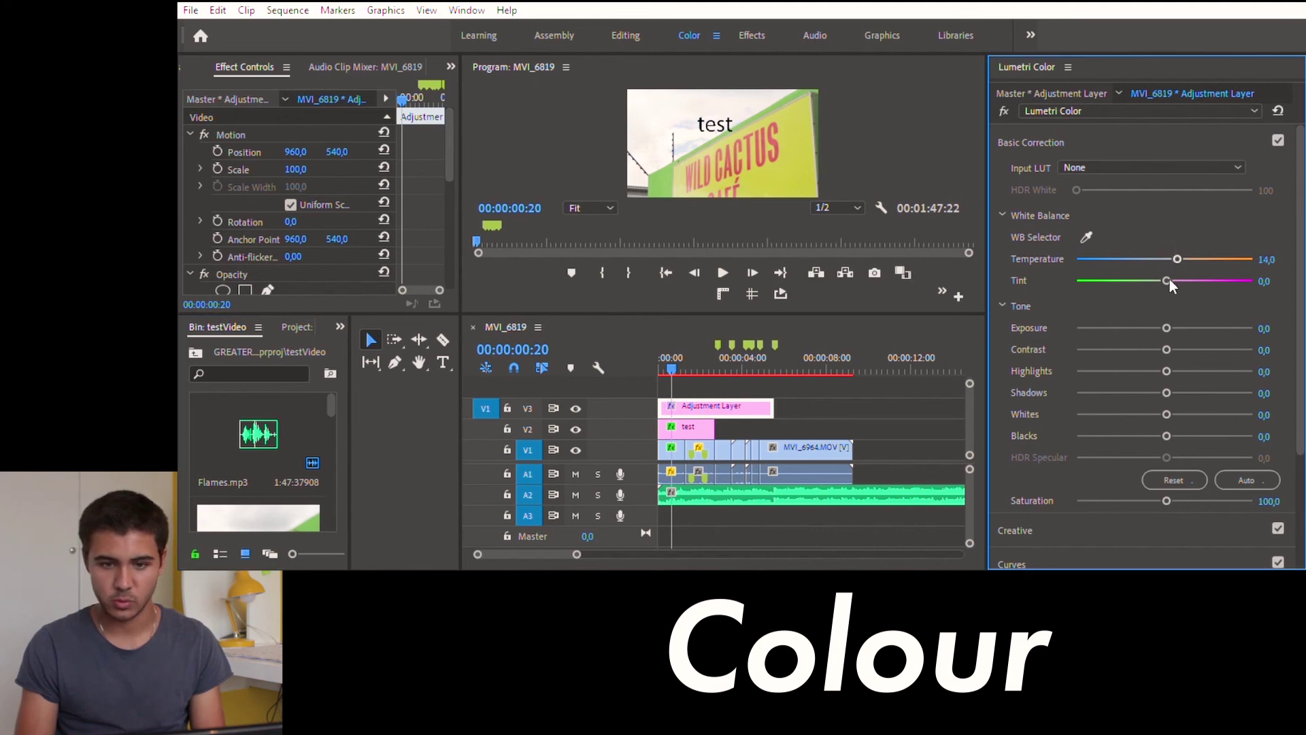
left_click(1181, 259)
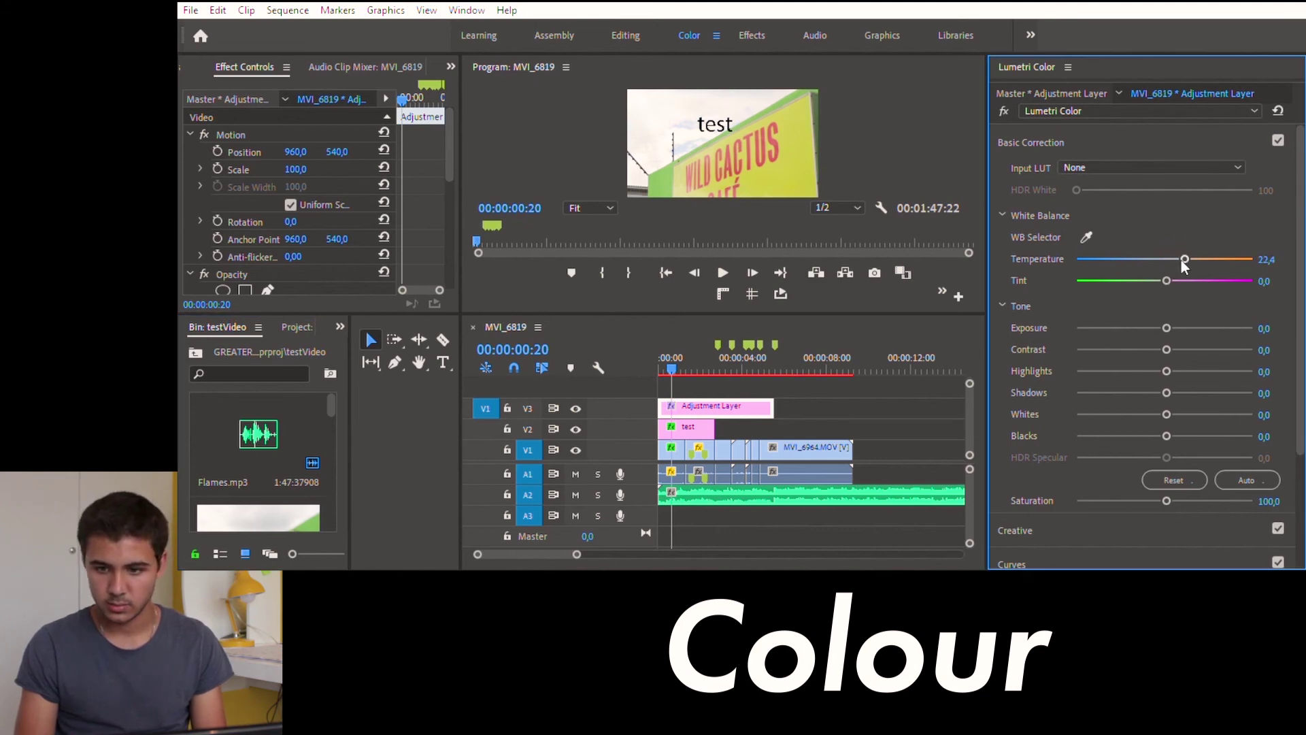
left_click(1195, 241)
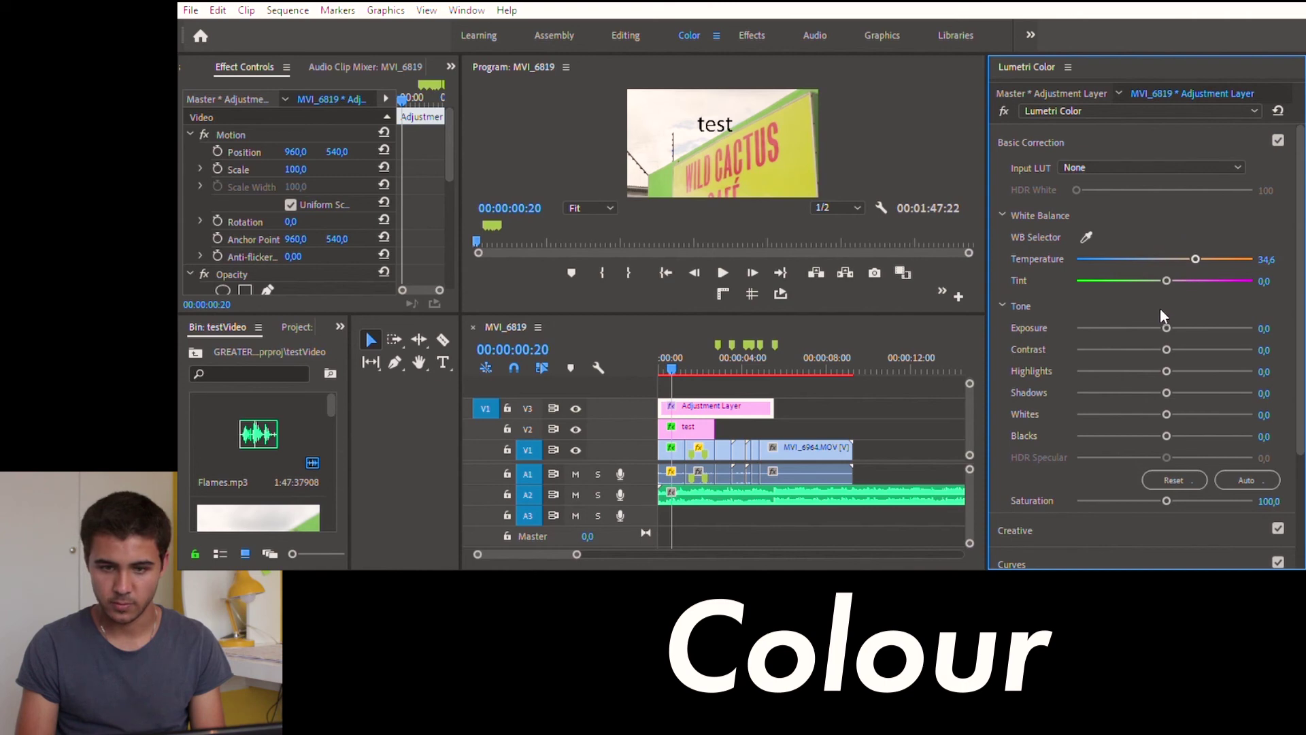
left_click_drag(1162, 310, 1190, 330)
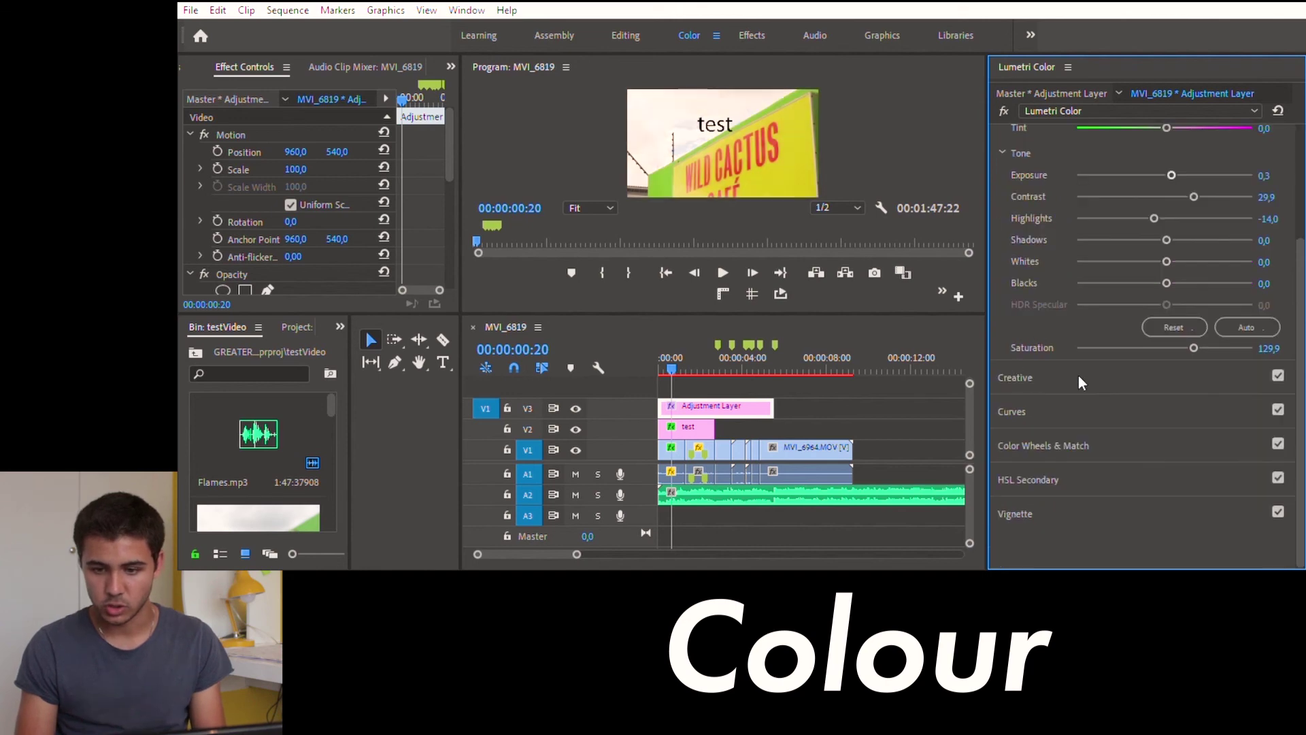
Examine the Creative, Curves and Color Wheels & Match sections of the Lumetri Color controls
left_click(1082, 379)
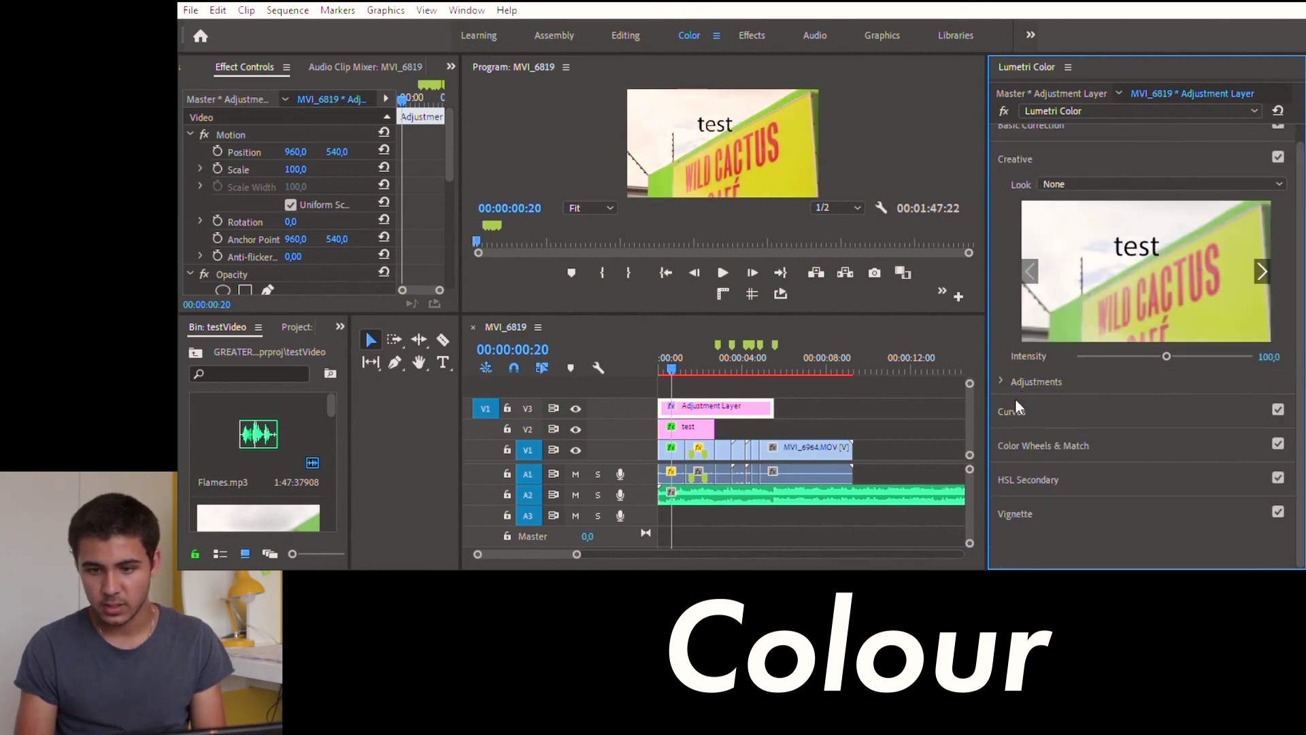
left_click(1014, 407)
scroll(1048, 396, "down", 5)
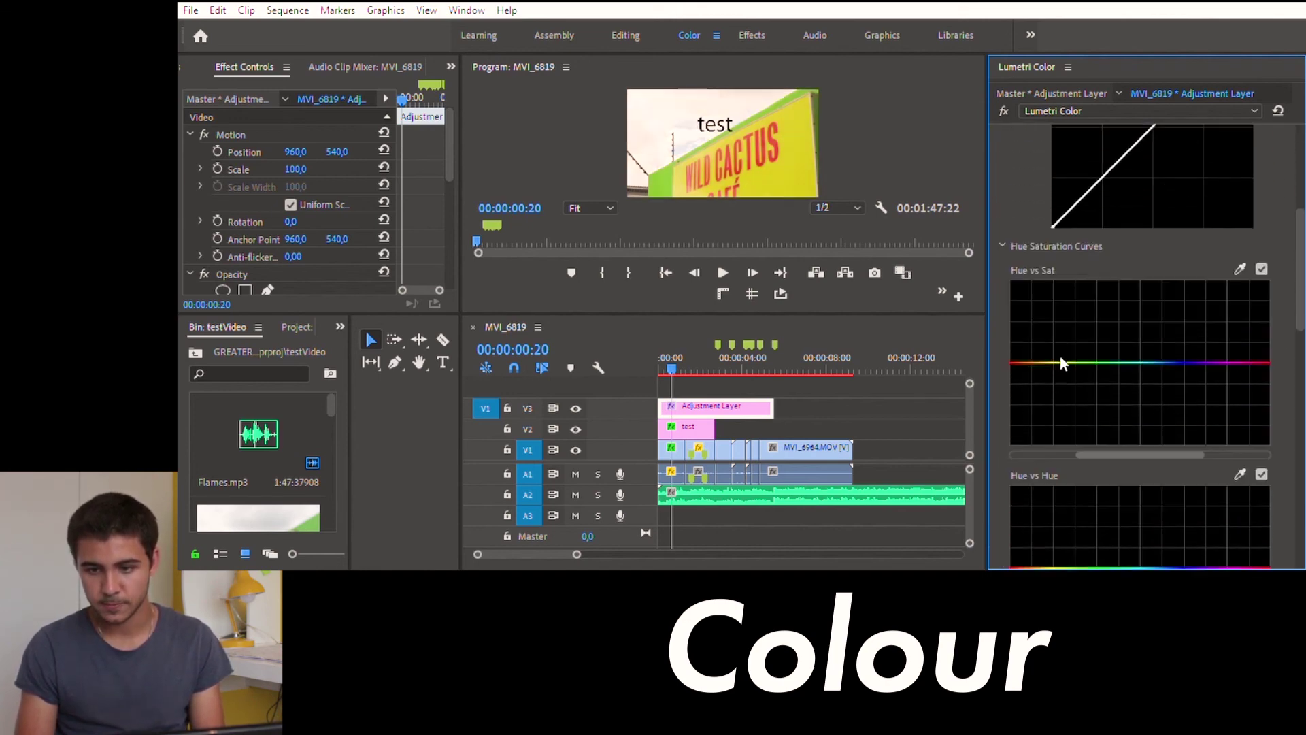
scroll(1064, 362, "down", 10)
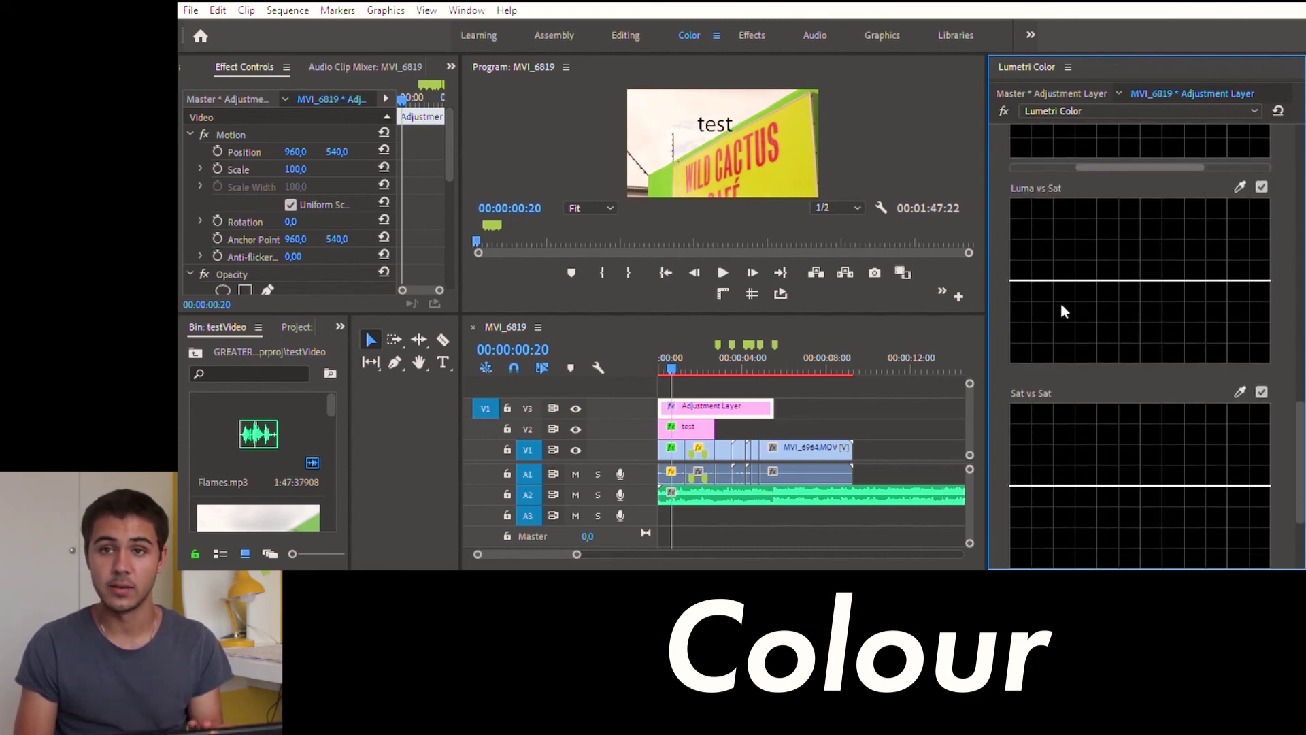
scroll(1065, 313, "down", 4)
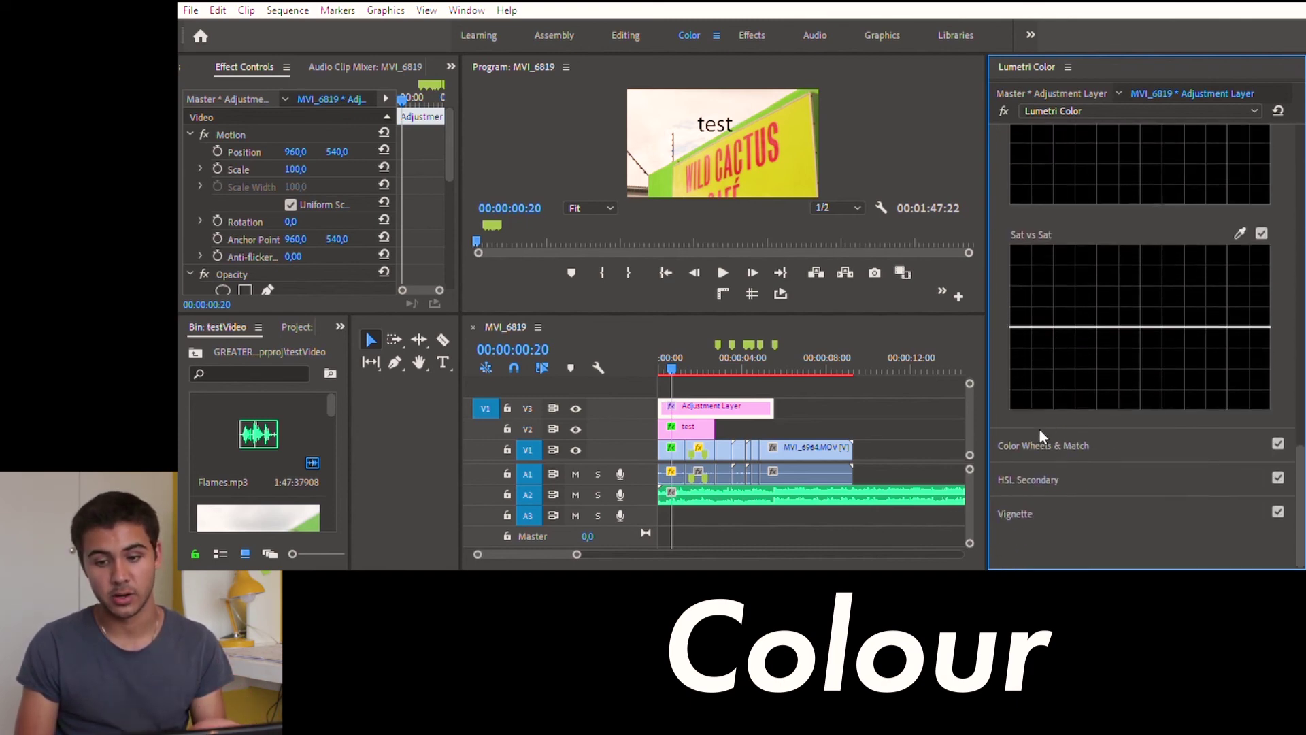
left_click(1039, 439)
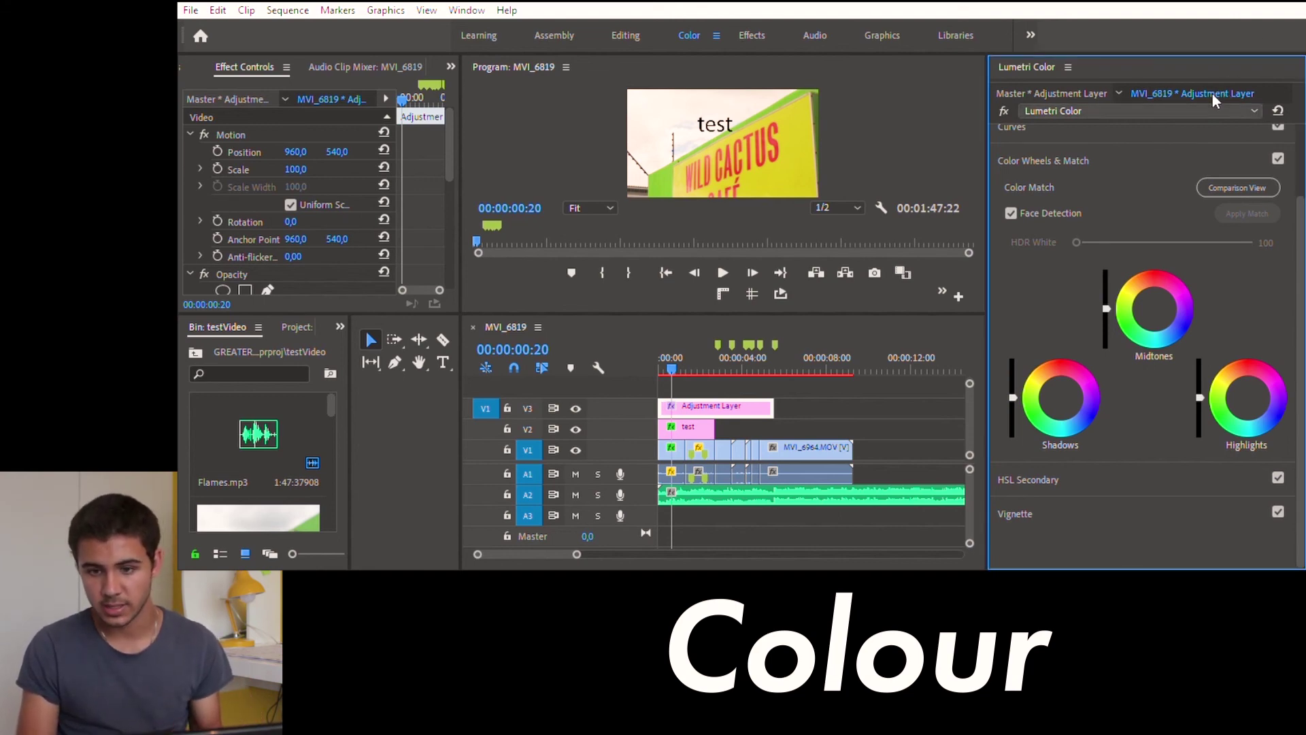
scroll(1093, 288, "up", 2)
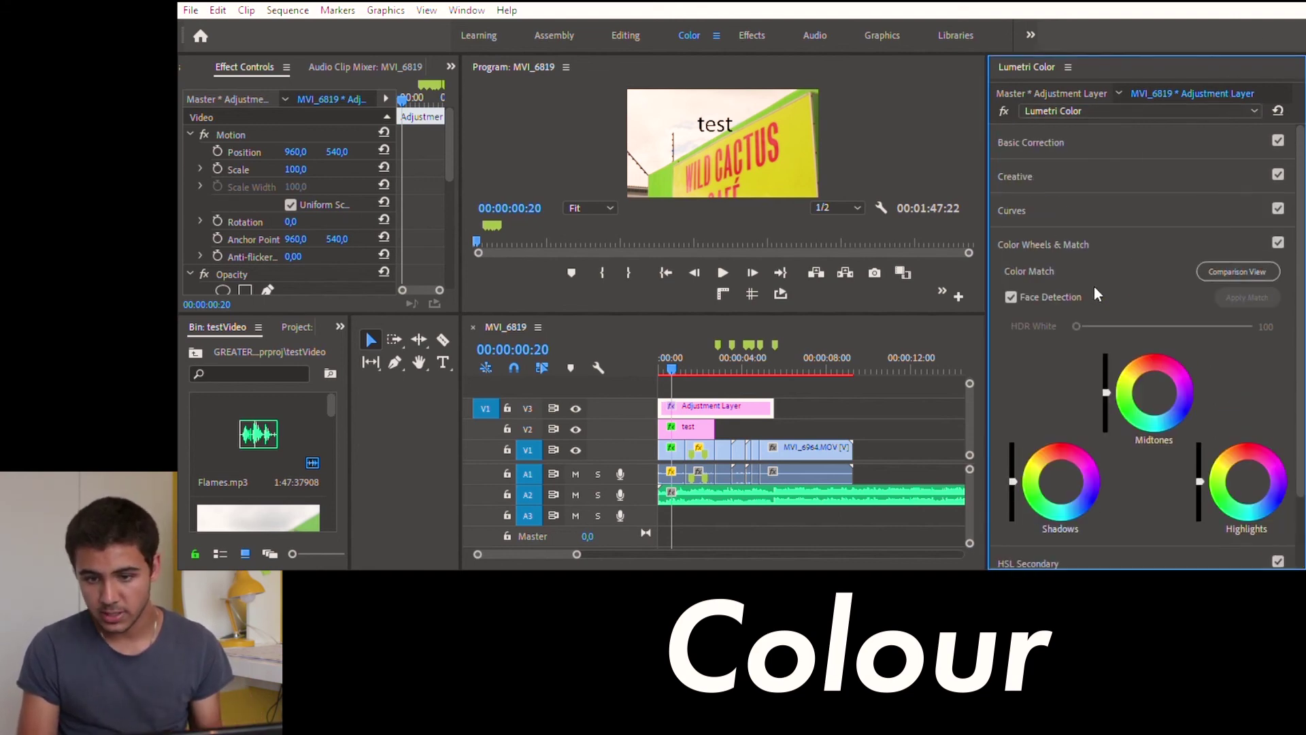
Try the Phantom_Rec709_Gamma input LUT on the adjustment layer and replace it with AlexaV3_K1S1_LogC2Video_Rec709_EE
left_click(1051, 127)
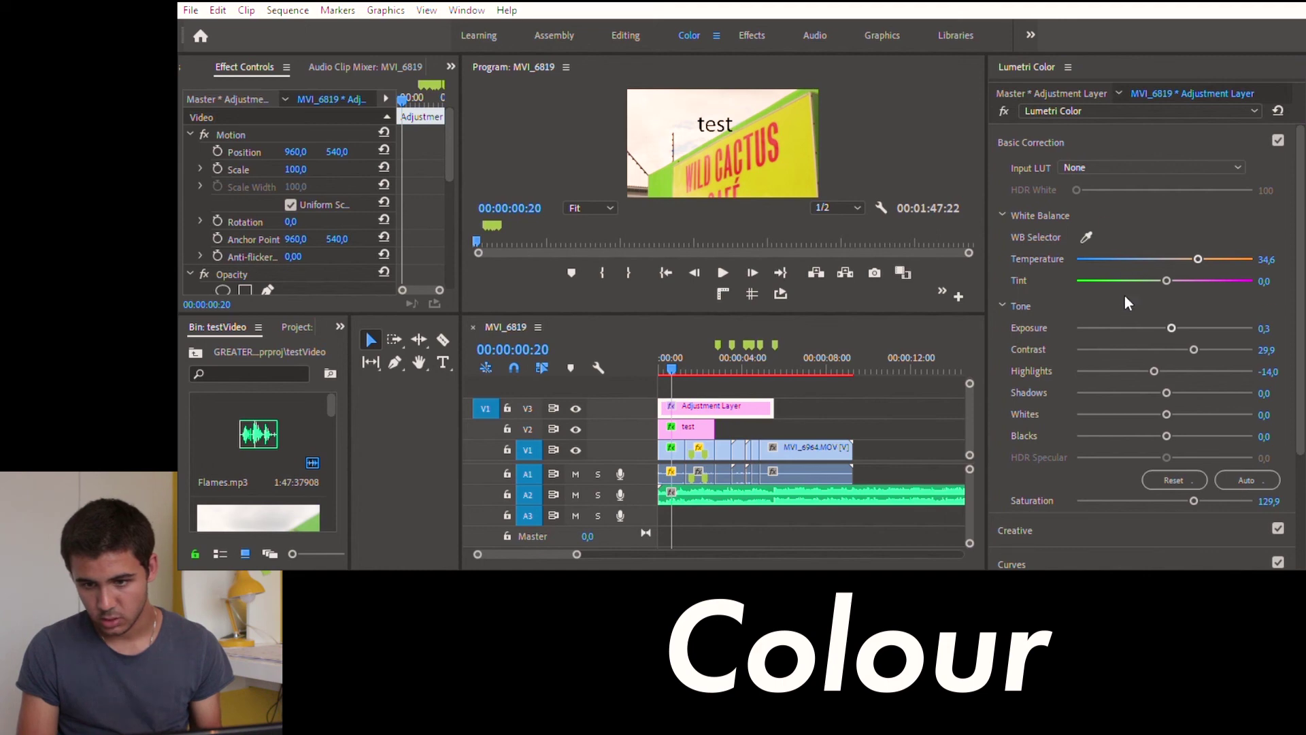
left_click(1123, 349)
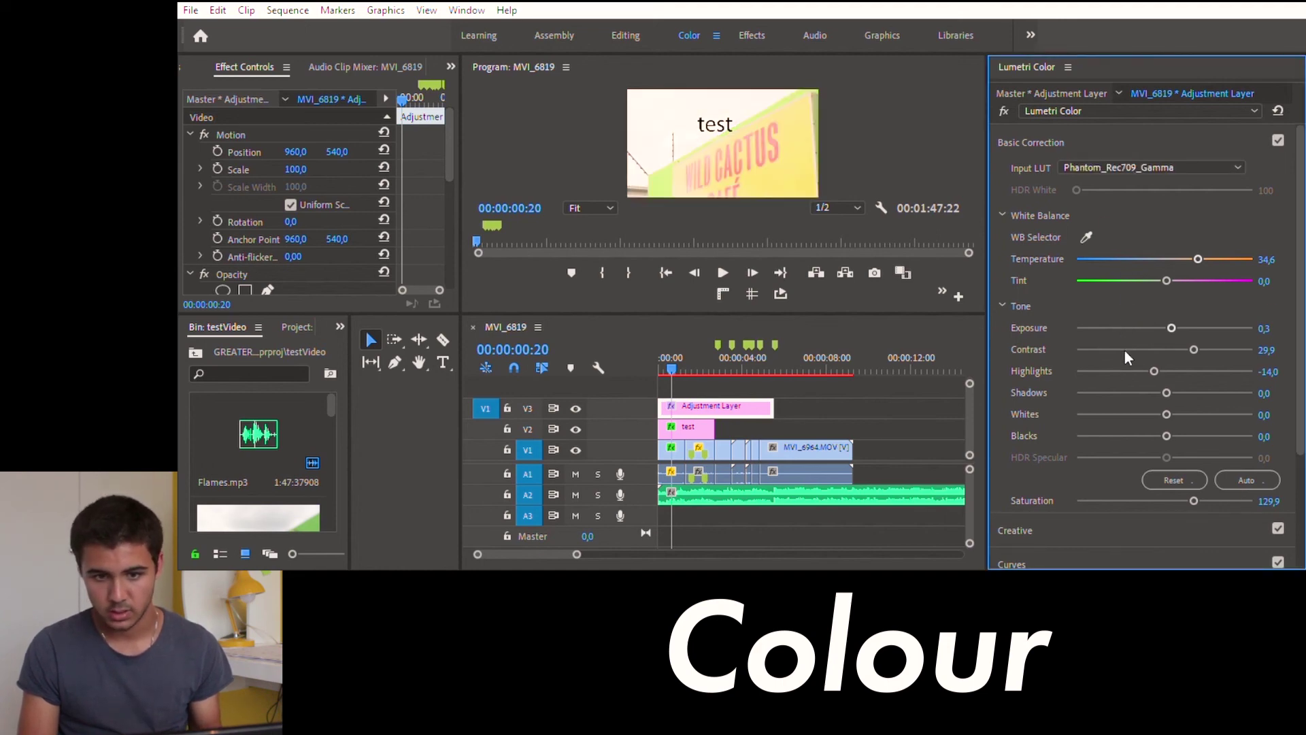
left_click(1110, 259)
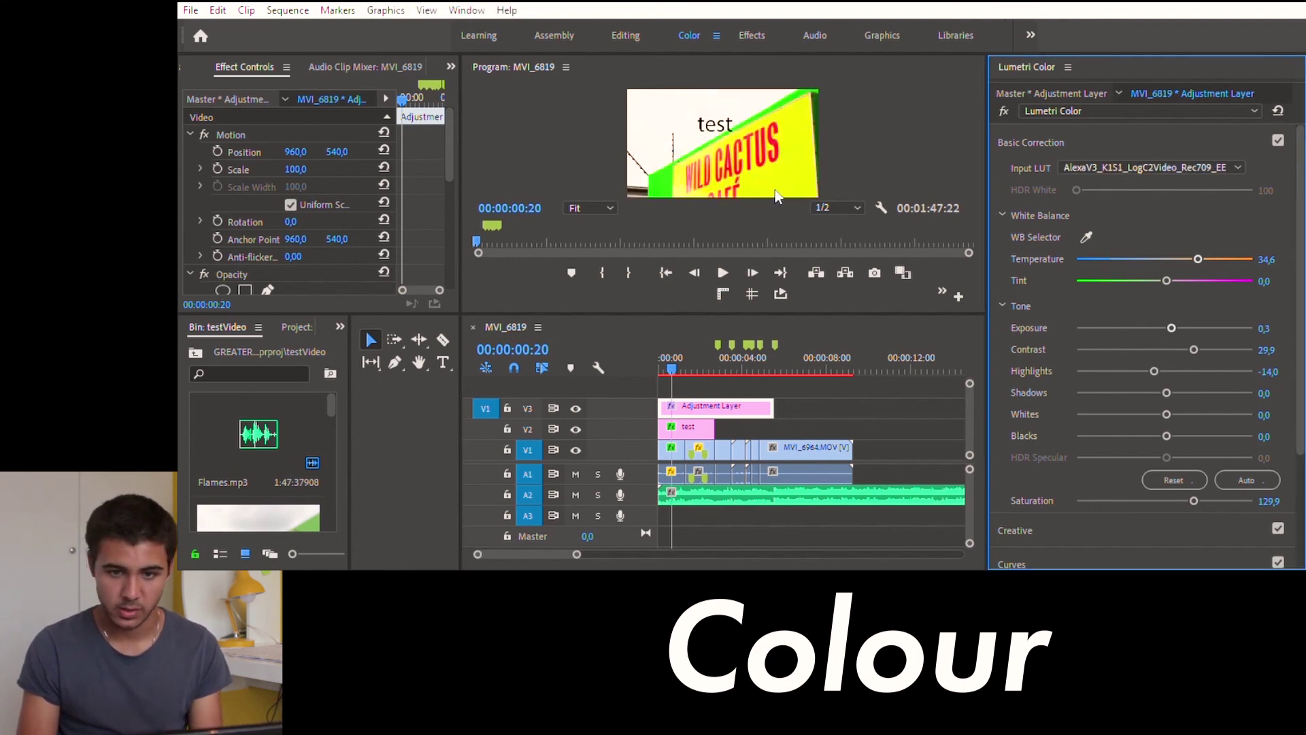
Adjust the adjustment layer's Midtones, Shadows and Highlights color wheels slightly off centre
scroll(1061, 353, "down", 5)
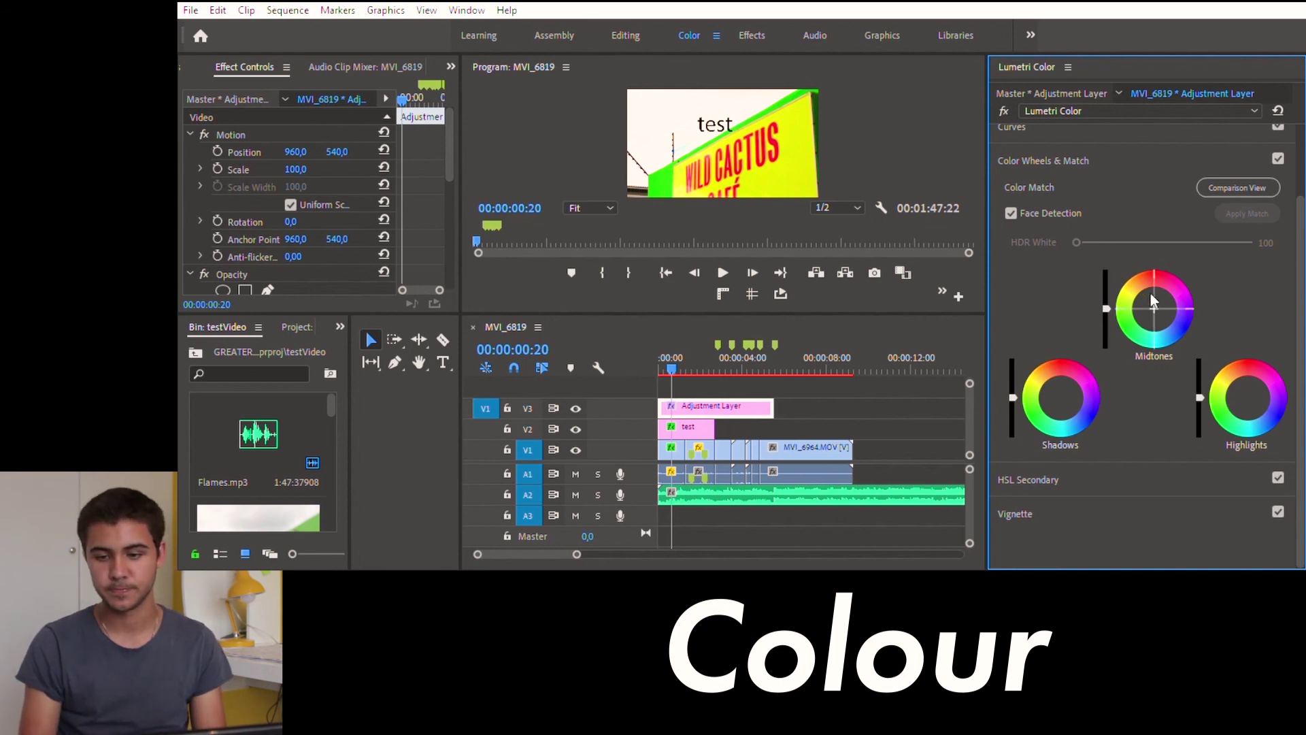
left_click(1157, 314)
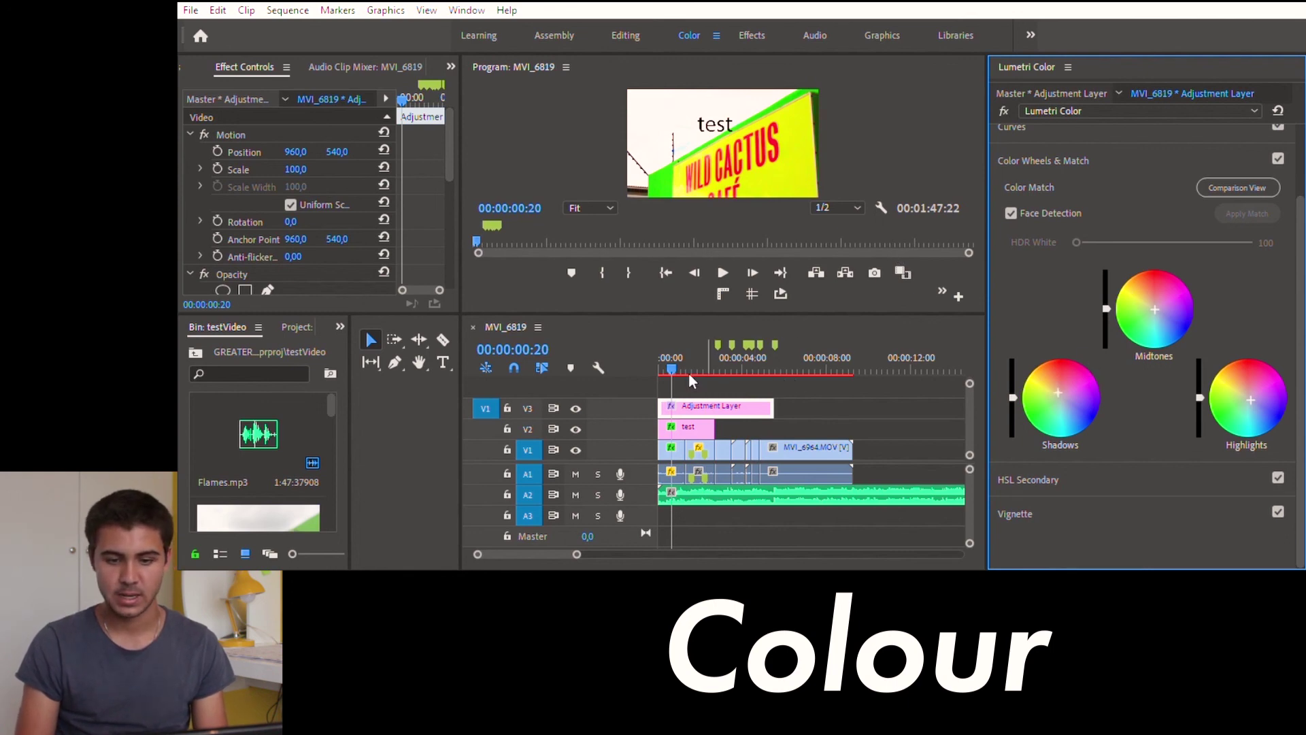
Compare the picture at 00:00:03:15 with and without the grade by moving the adjustment layer off the clip and back to its original place
left_click_drag(673, 358, 691, 359)
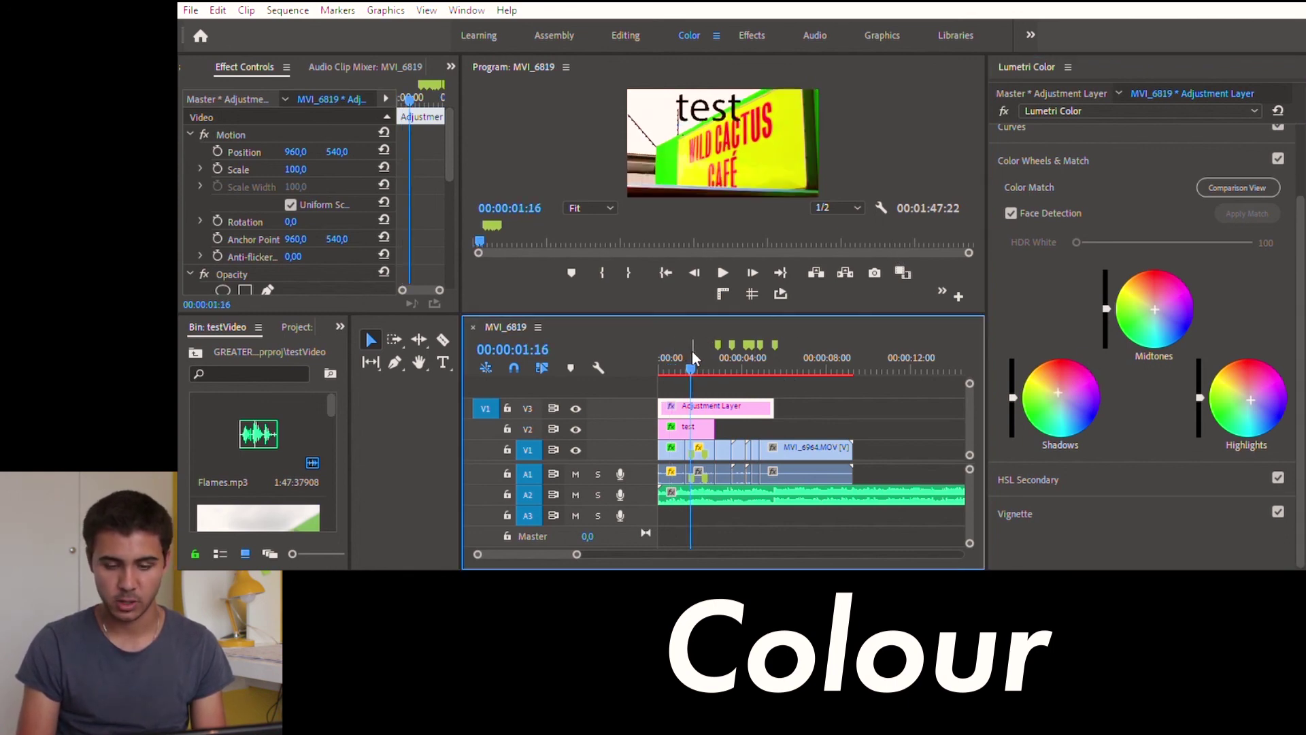
left_click(732, 357)
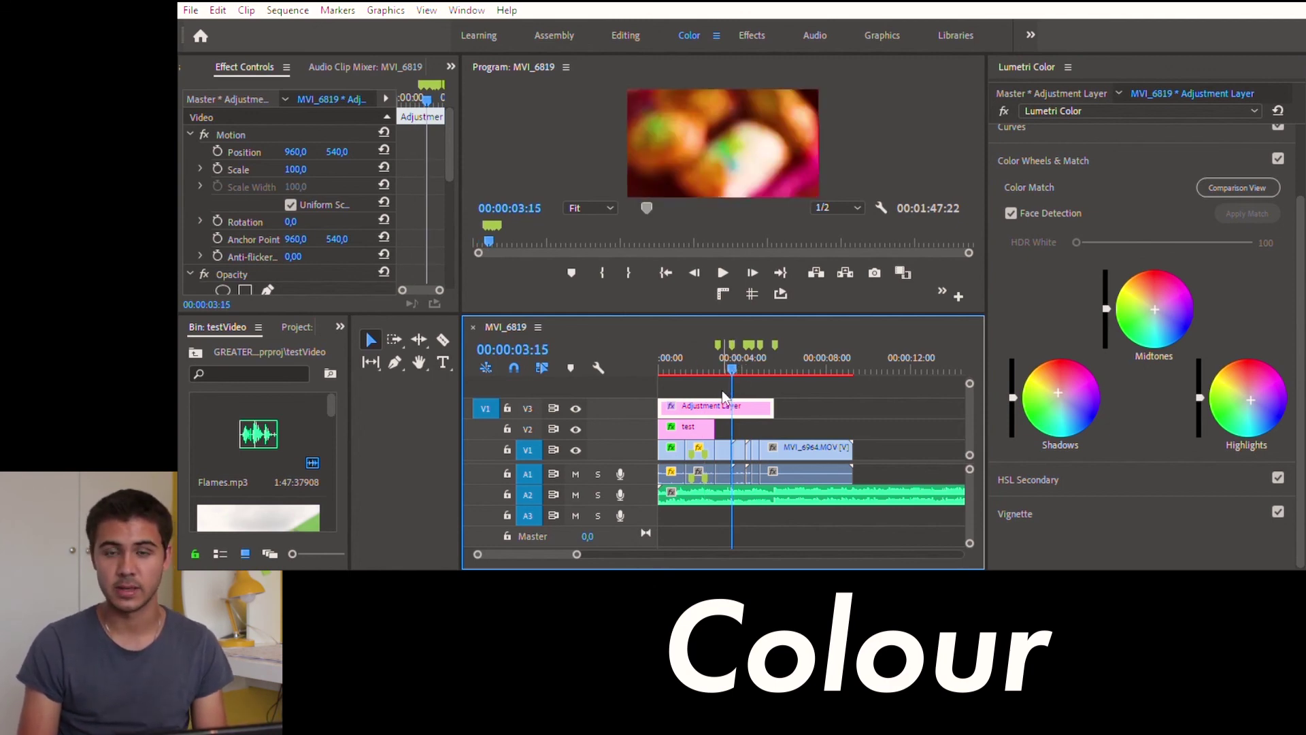
left_click_drag(704, 407, 805, 406)
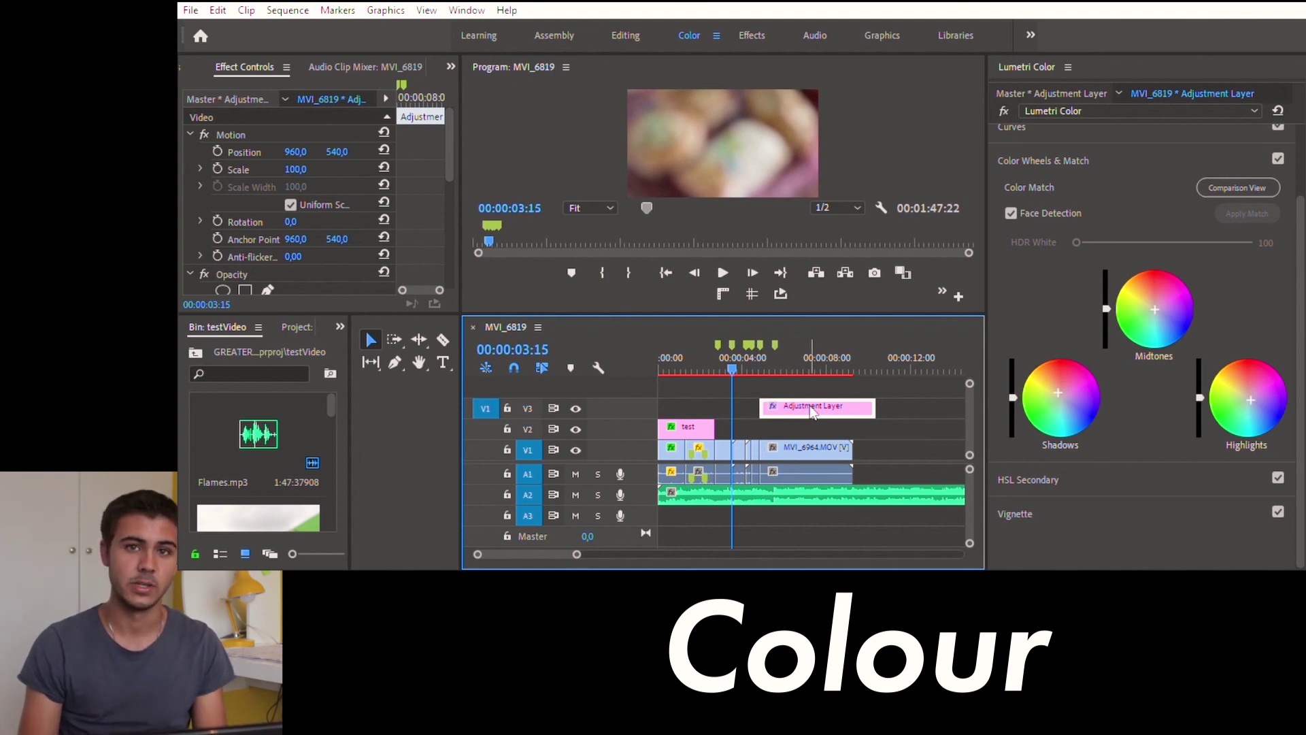
left_click_drag(811, 405, 711, 405)
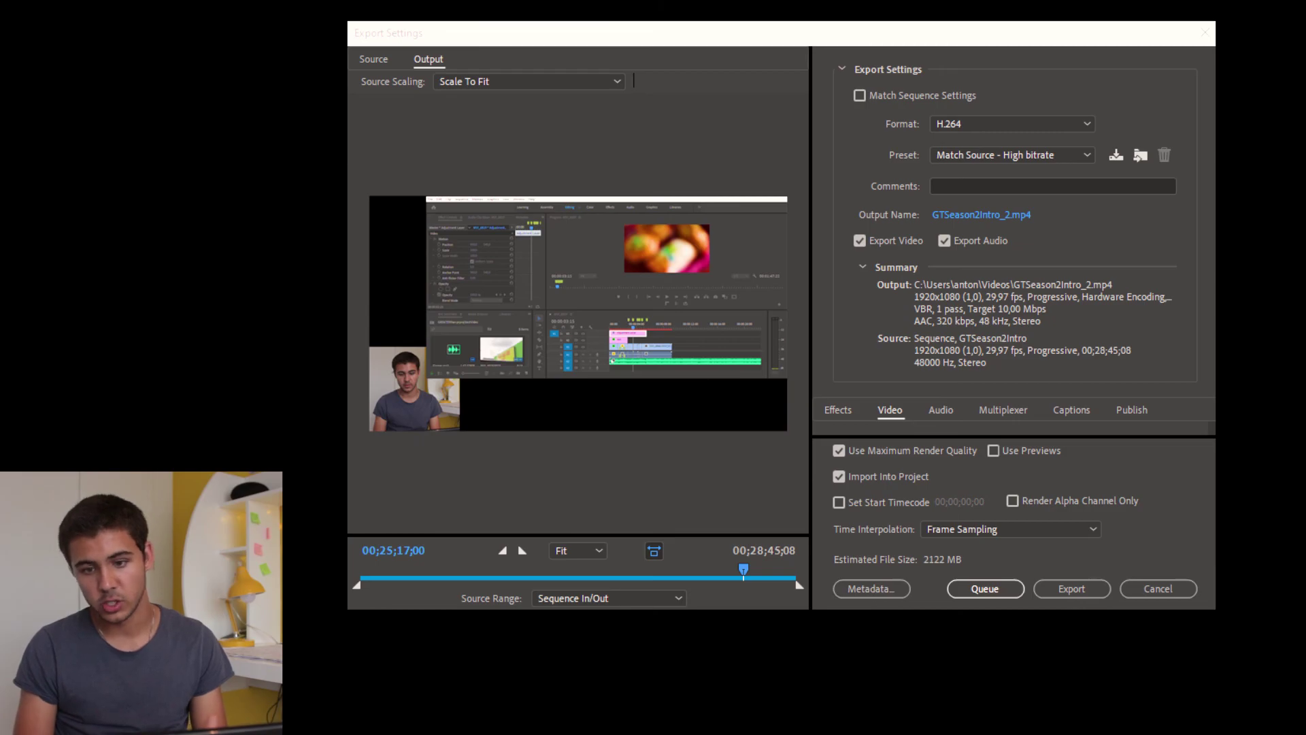
Open the list of H.264 presets in the export settings
left_click(714, 376)
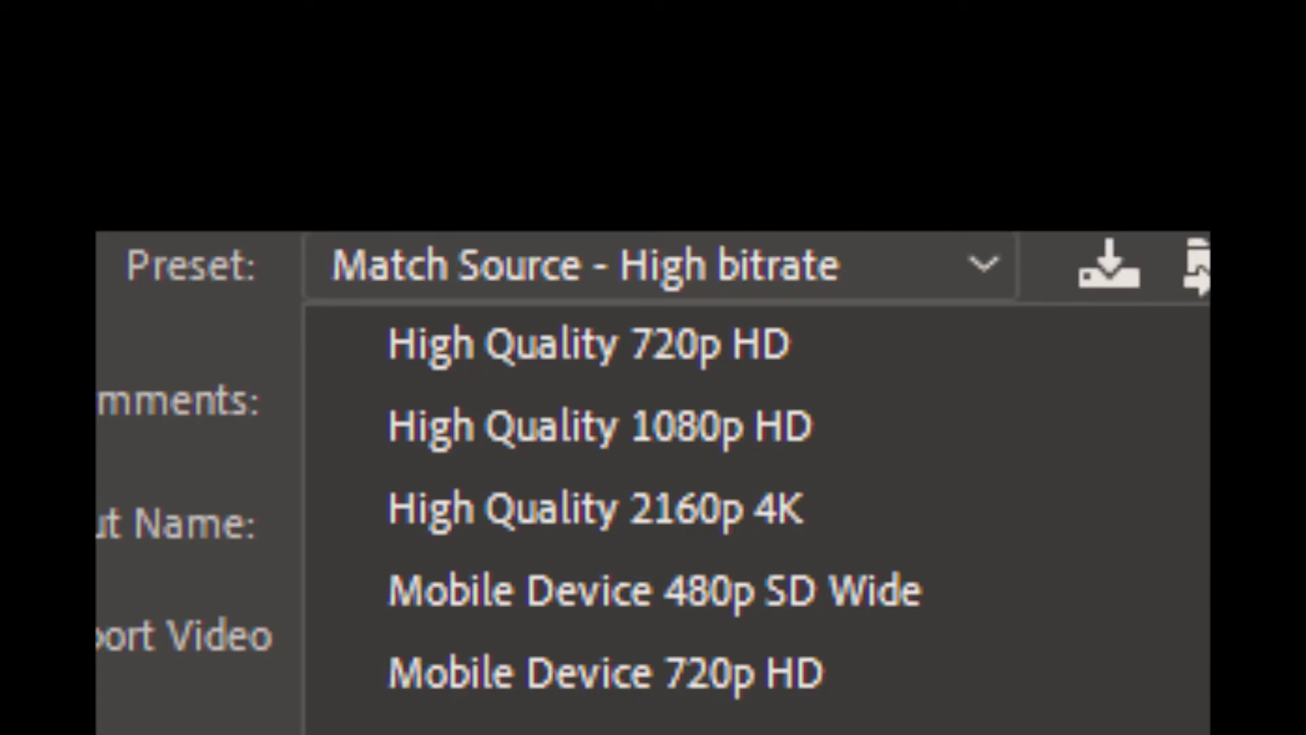